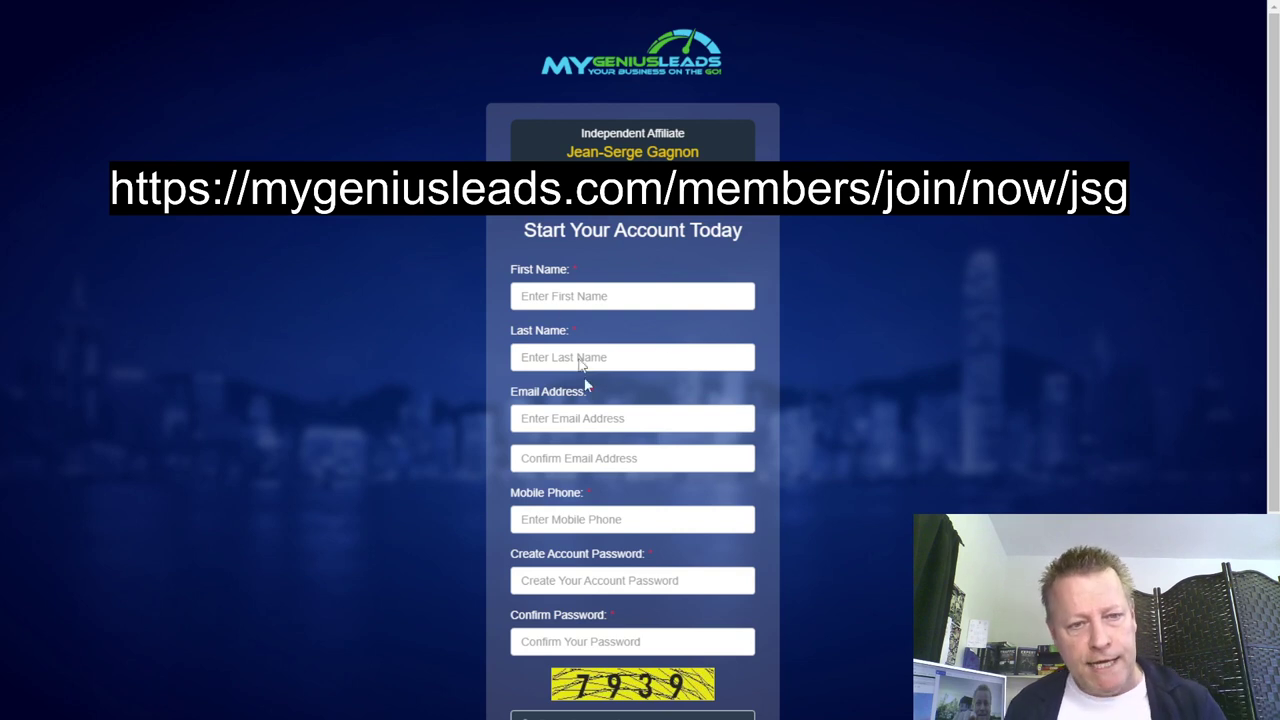
- Open the product purchase page and compare the available packages, from Platinum Pro to the Starter Package
{"action": "scroll", "coordinate": [590, 422], "scroll_direction": "down", "scroll_amount": 3}
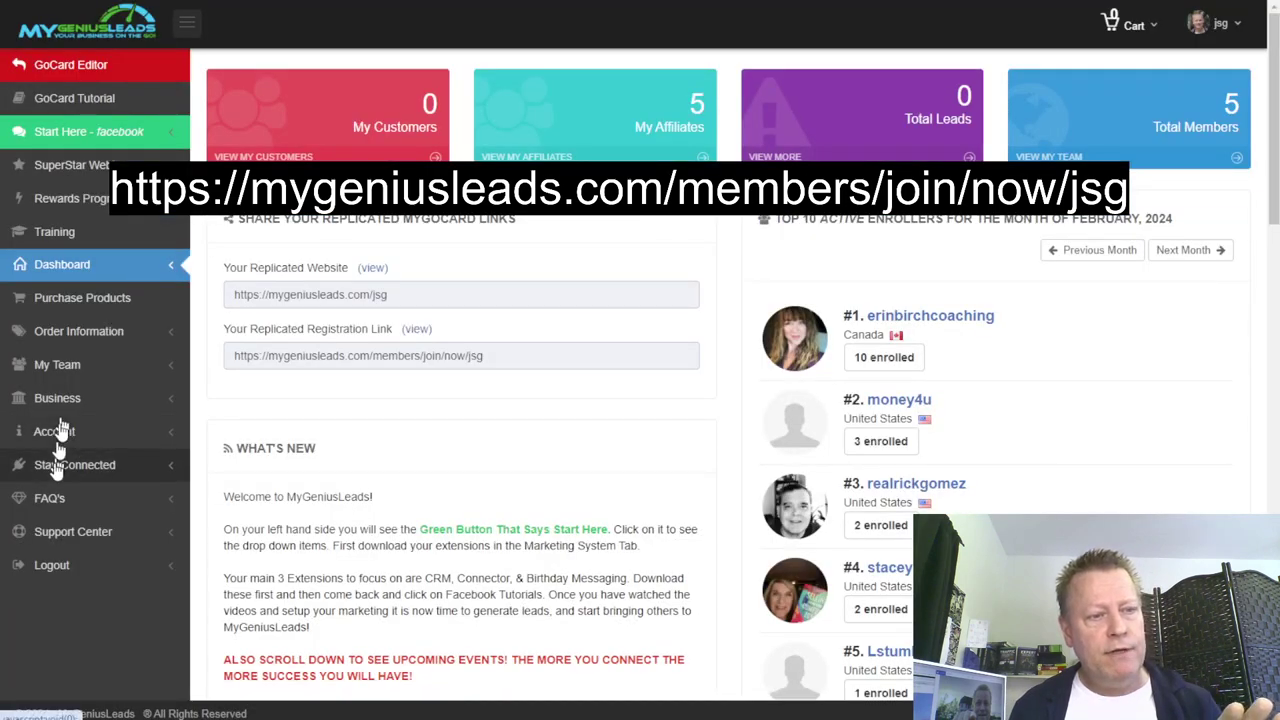
{"action": "left_click", "coordinate": [94, 307]}
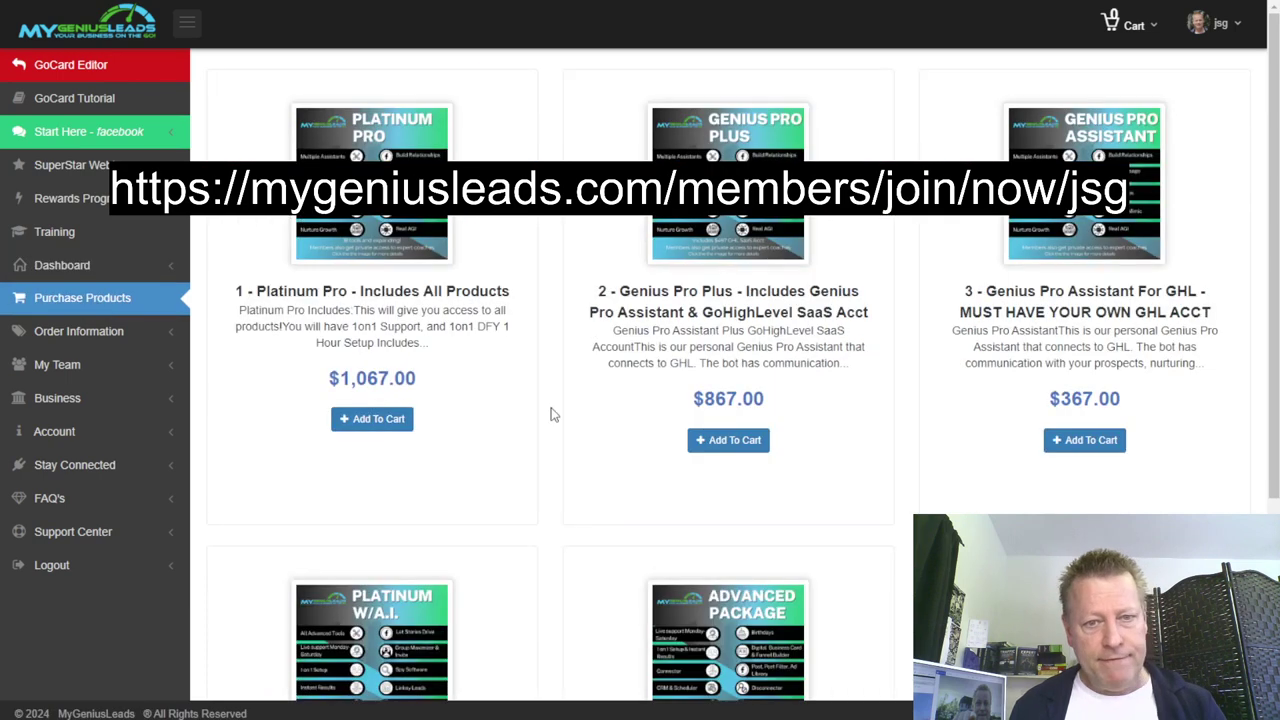
{"action": "scroll", "coordinate": [880, 394], "scroll_direction": "down", "scroll_amount": 2}
{"action": "scroll", "coordinate": [628, 238], "scroll_direction": "up", "scroll_amount": 2}
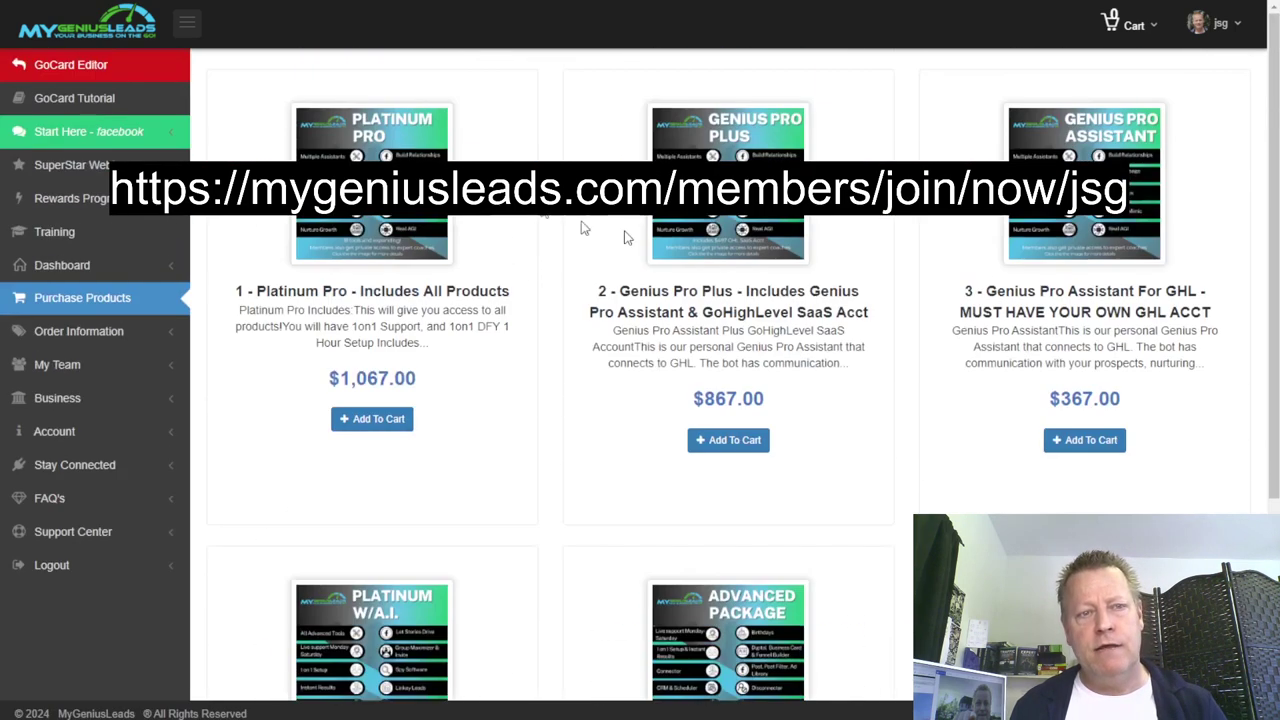
{"action": "scroll", "coordinate": [880, 523], "scroll_direction": "down", "scroll_amount": 3}
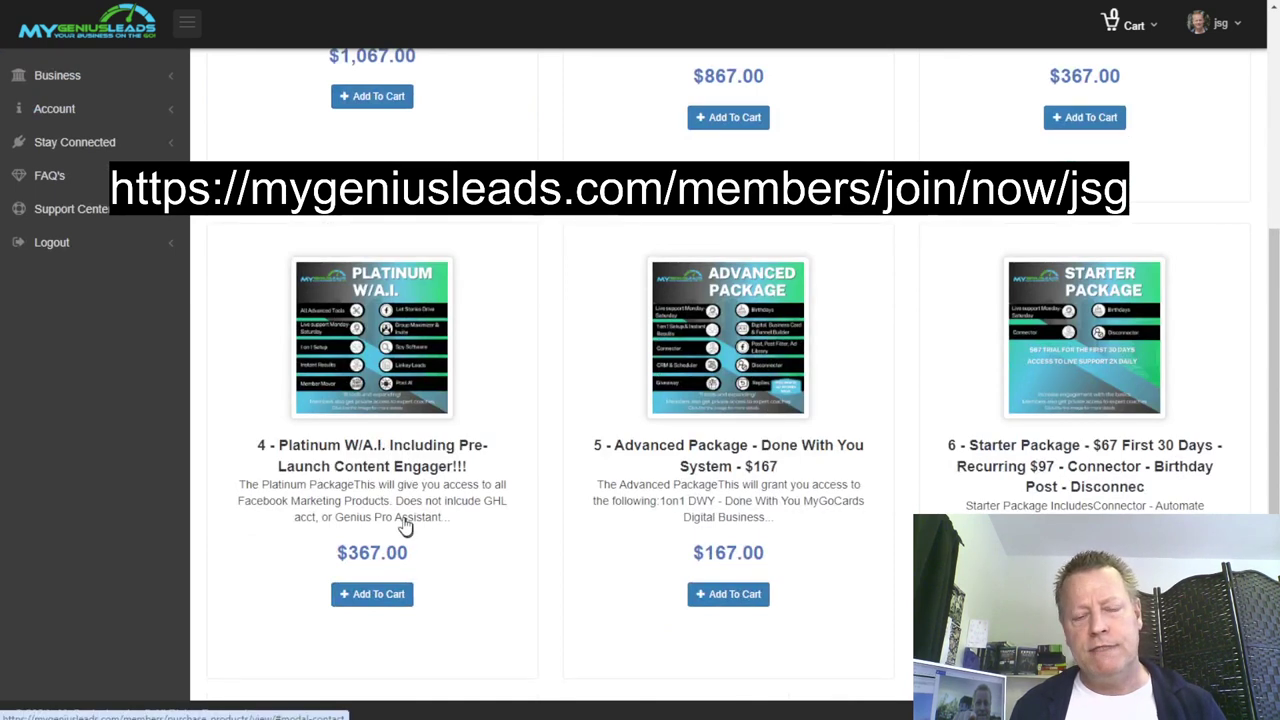
{"action": "scroll", "coordinate": [500, 526], "scroll_direction": "up", "scroll_amount": 2}
{"action": "scroll", "coordinate": [975, 455], "scroll_direction": "up", "scroll_amount": 1}
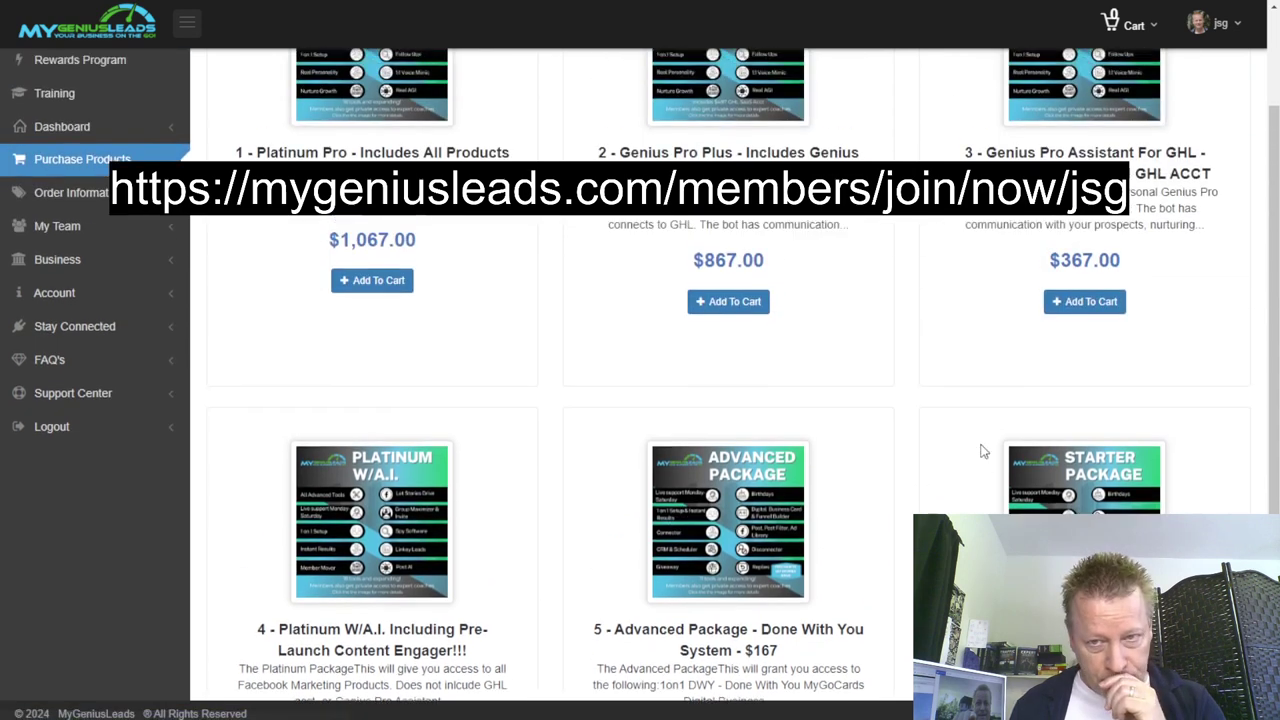
{"action": "scroll", "coordinate": [983, 452], "scroll_direction": "up", "scroll_amount": 2}
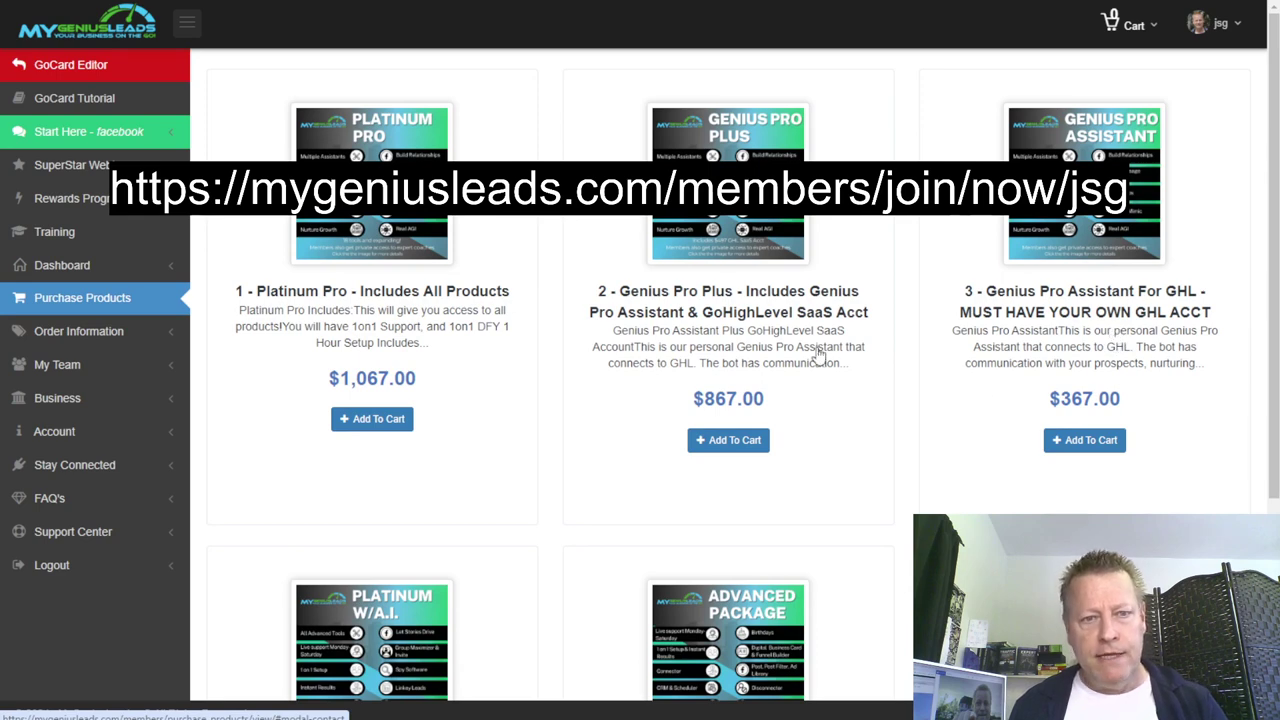
{"action": "scroll", "coordinate": [600, 365], "scroll_direction": "down", "scroll_amount": 3}
{"action": "scroll", "coordinate": [506, 309], "scroll_direction": "up", "scroll_amount": 3}
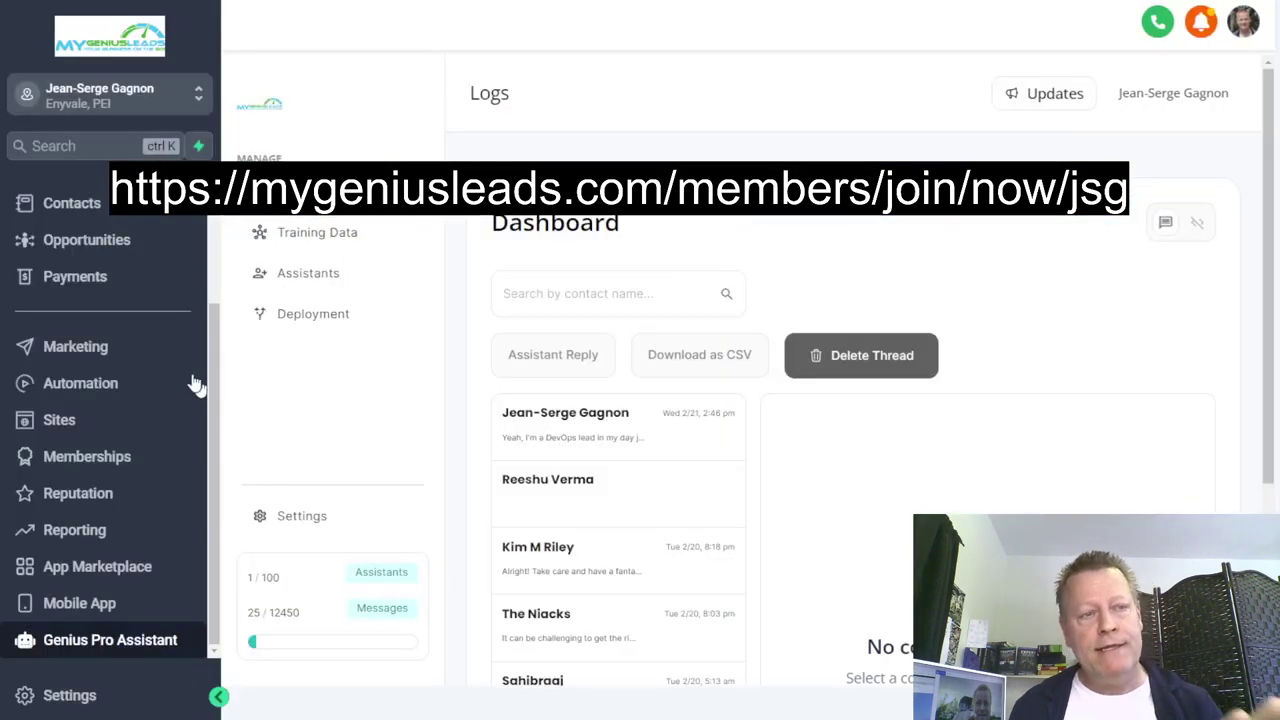
- Skim the recorded walkthrough showing how Facebook accounts are connected in the Social Planner
{"action": "scroll", "coordinate": [110, 310], "scroll_direction": "up", "scroll_amount": 3}
{"action": "scroll", "coordinate": [108, 310], "scroll_direction": "down", "scroll_amount": 3}
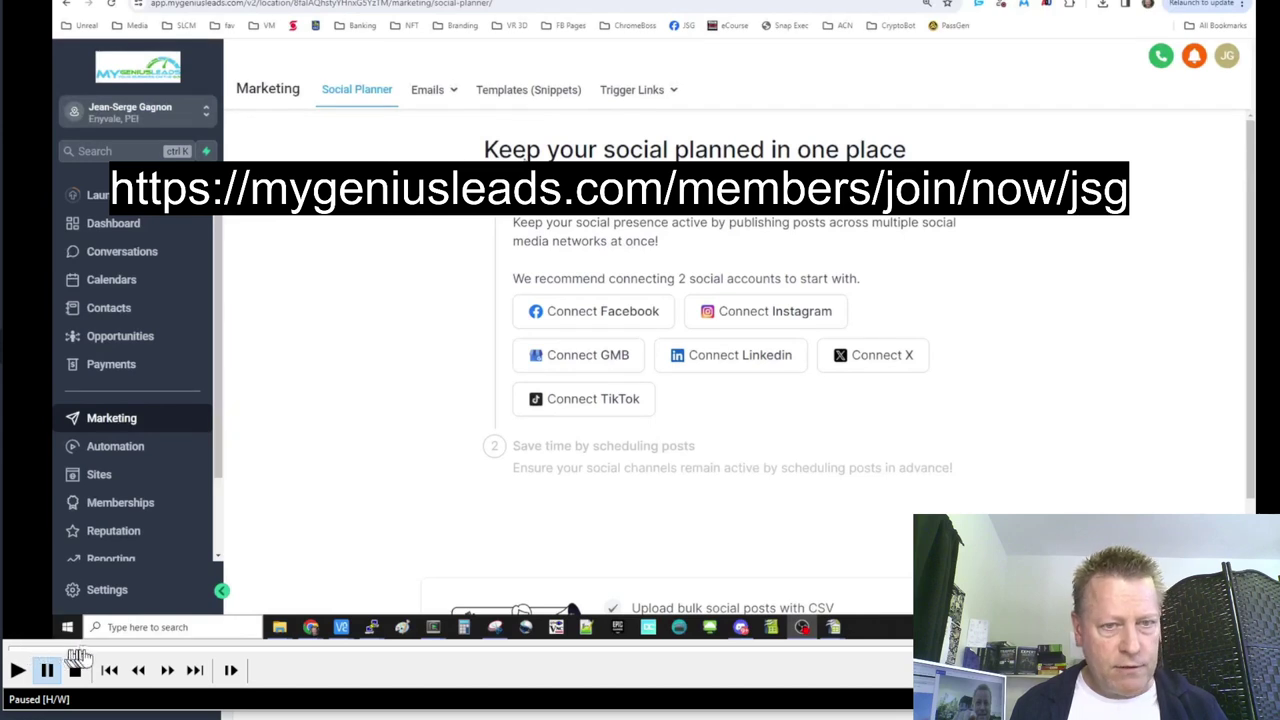
{"action": "left_click", "coordinate": [116, 652]}
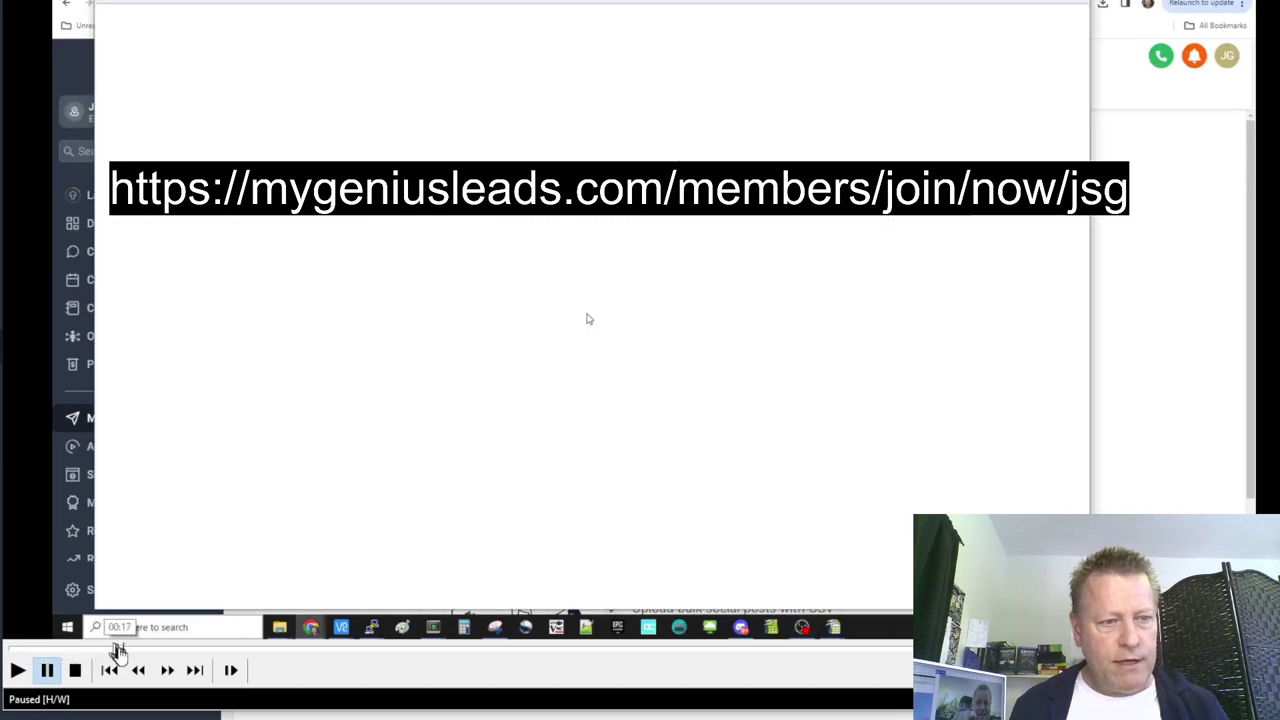
{"action": "left_click", "coordinate": [142, 652]}
{"action": "left_click", "coordinate": [190, 652]}
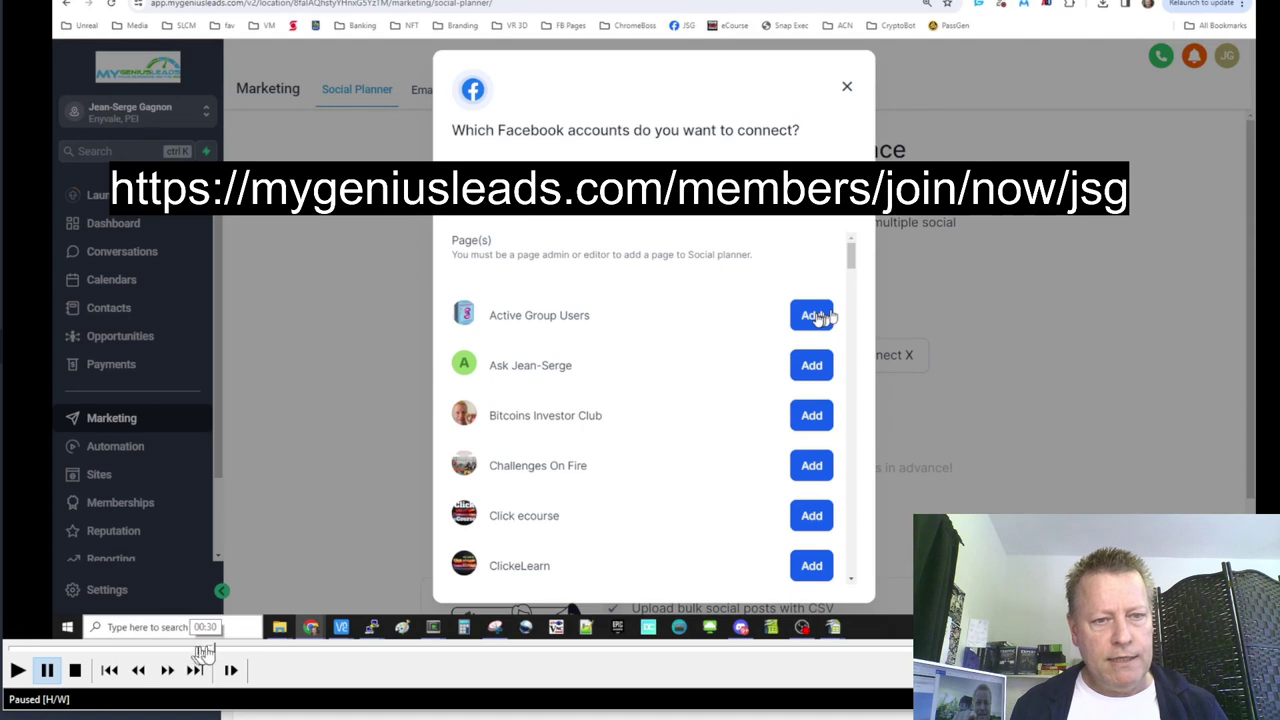
{"action": "left_click", "coordinate": [280, 655]}
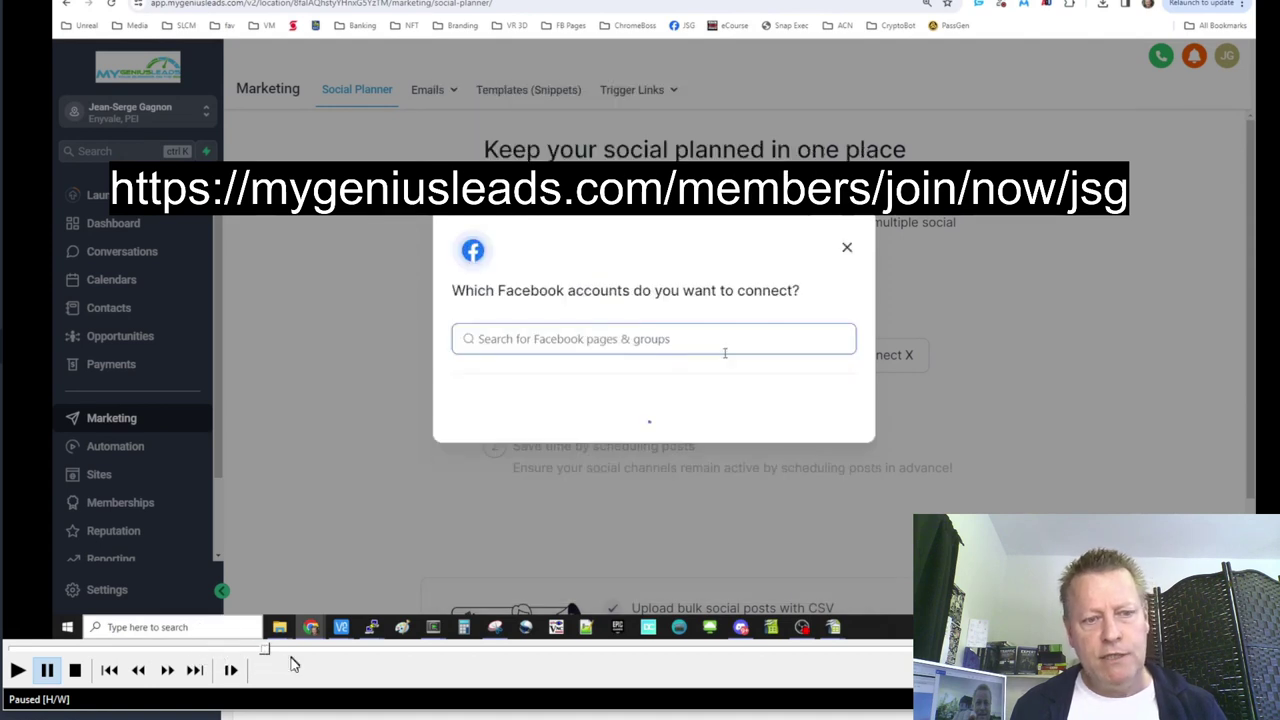
{"action": "left_click", "coordinate": [272, 655]}
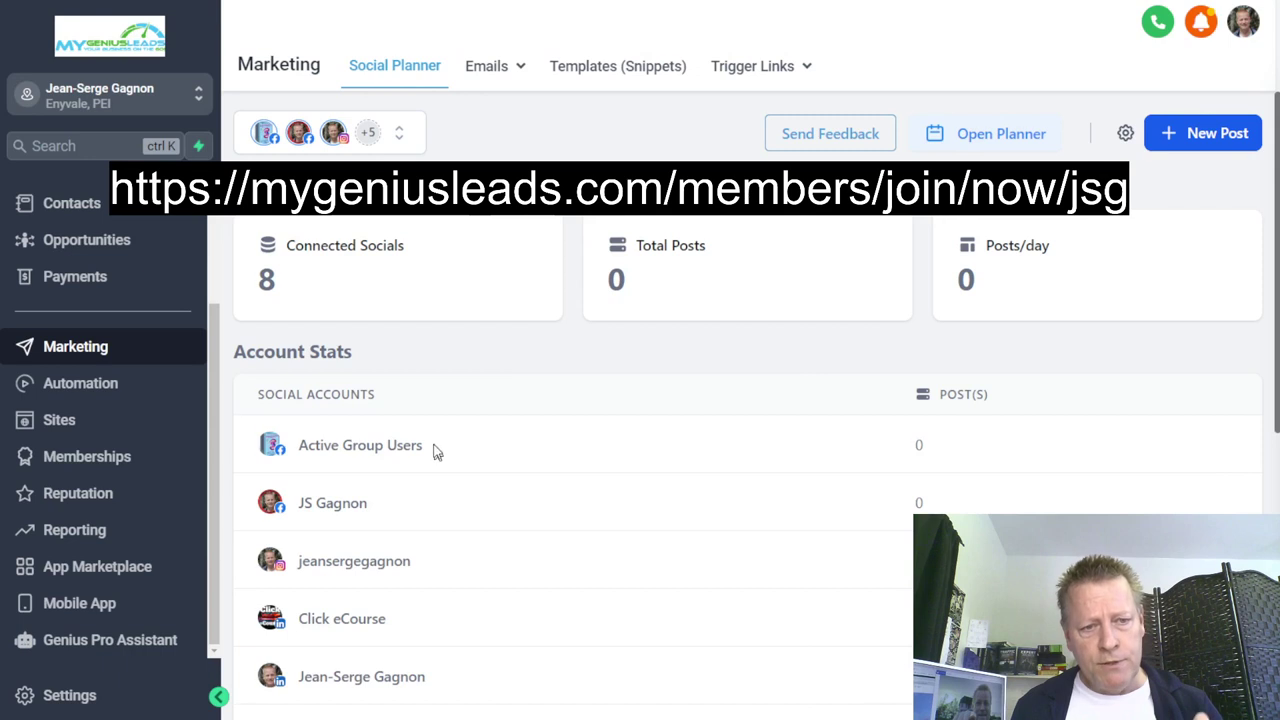
- Look over the connected social accounts in the Social Planner and highlight "Create your chat assistant" in the text notes
{"action": "scroll", "coordinate": [434, 449], "scroll_direction": "down", "scroll_amount": 3}
{"action": "scroll", "coordinate": [391, 440], "scroll_direction": "up", "scroll_amount": 3}
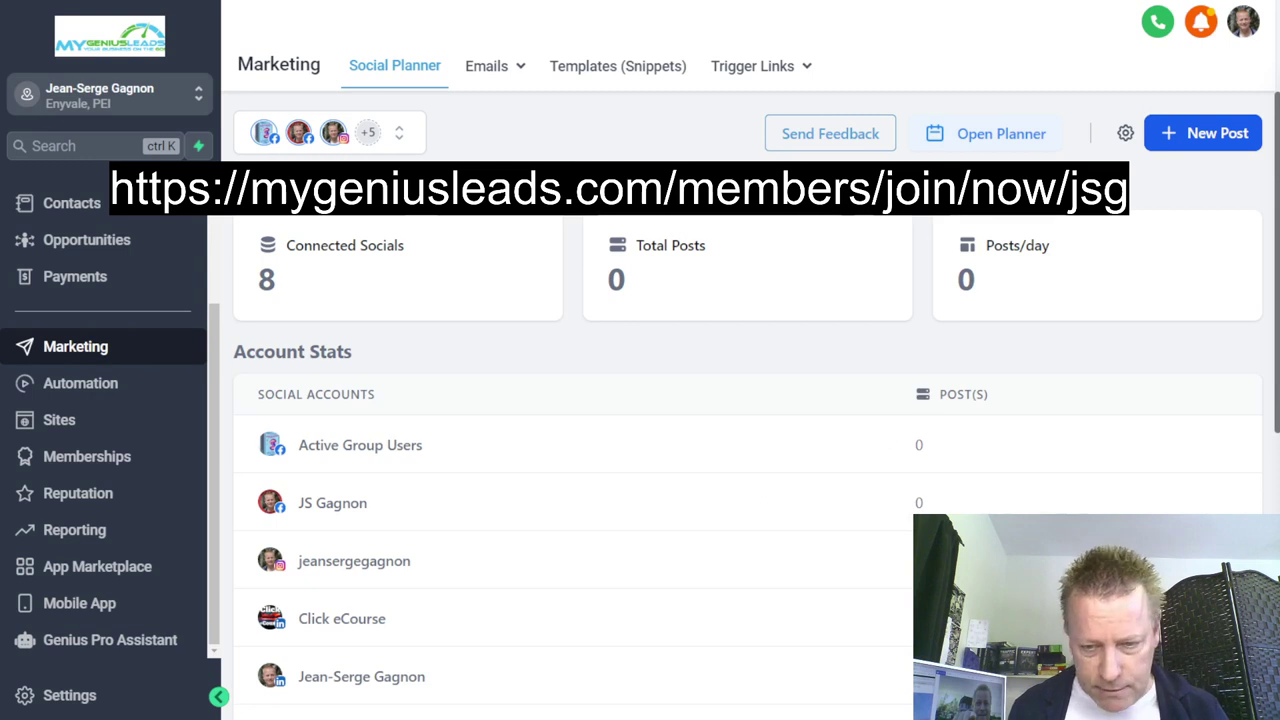
{"action": "key", "text": "alt+Tab"}
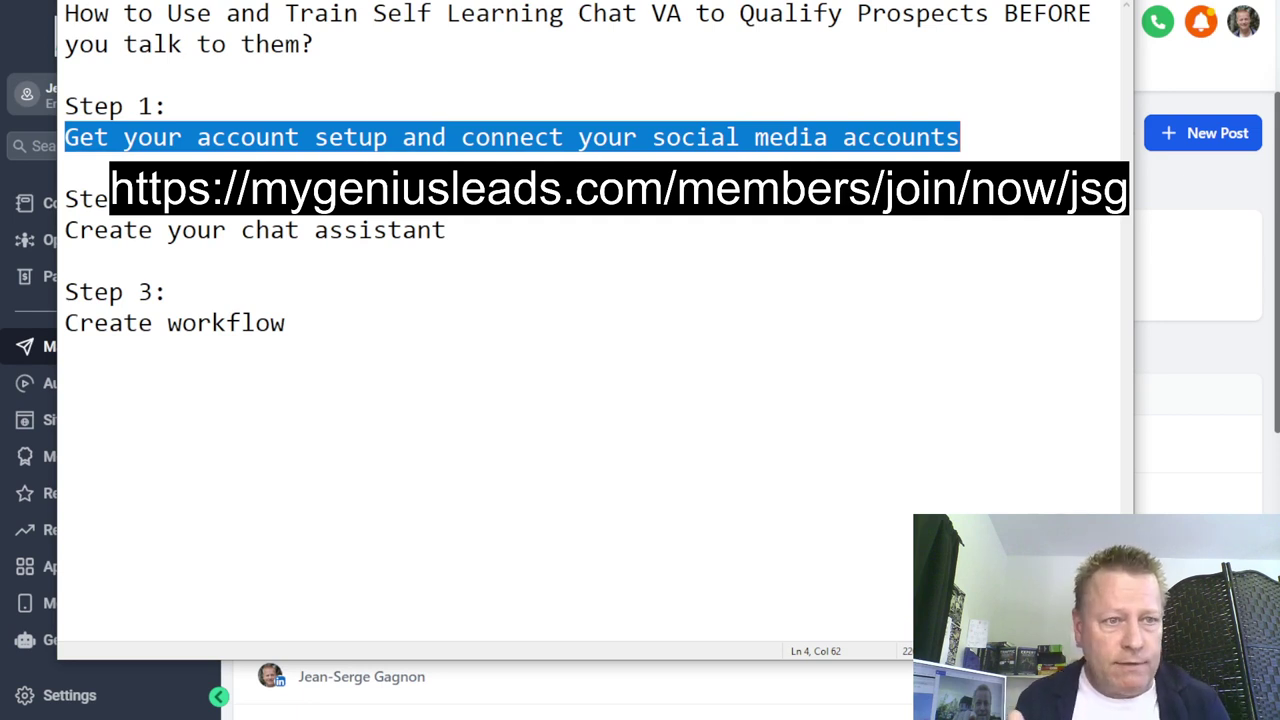
{"action": "left_click_drag", "start_coordinate": [480, 237], "coordinate": [70, 235]}
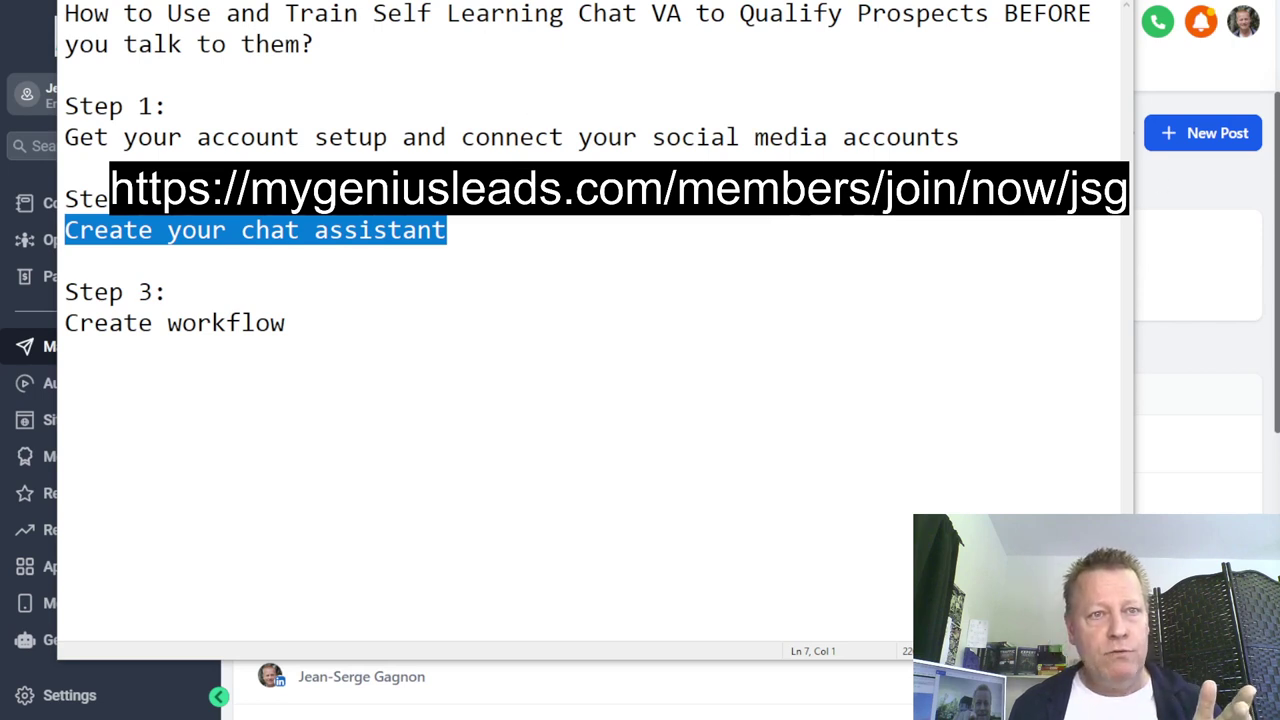
{"action": "key", "text": "alt+Tab"}
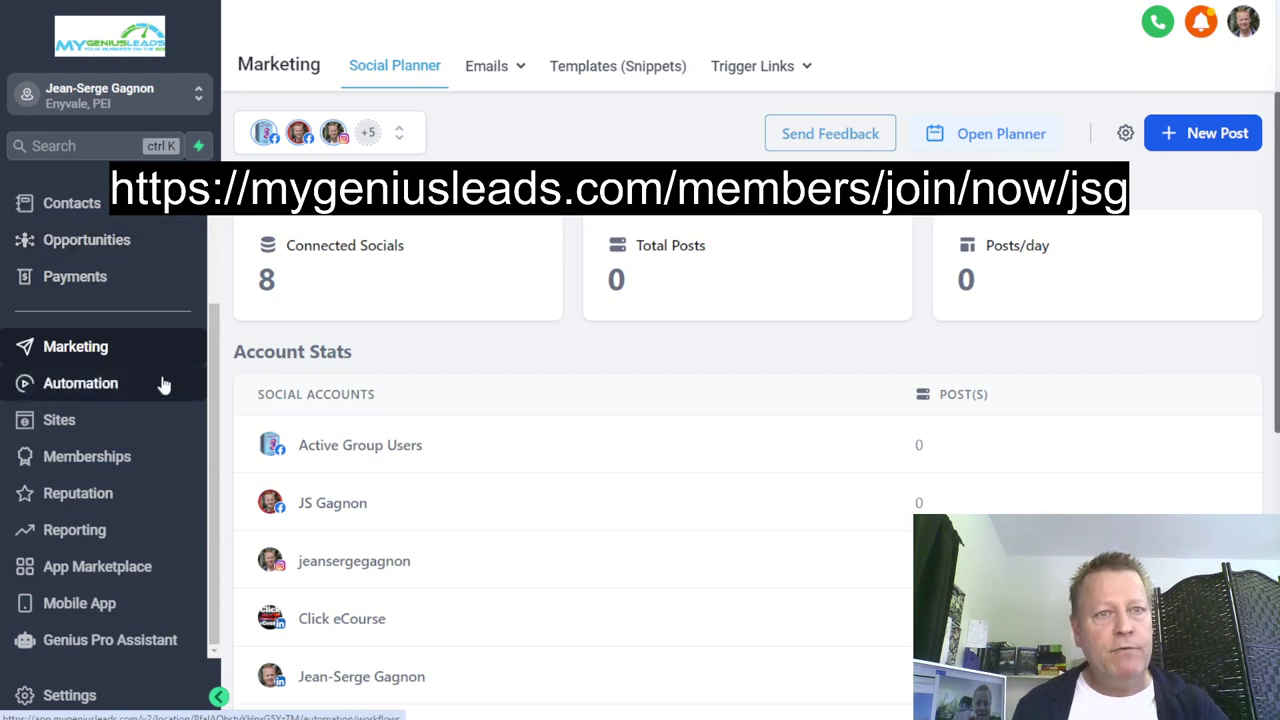
- Create a new training data set in Genius Pro Assistant with the internal name "Chandler from Friends"
{"action": "left_click", "coordinate": [126, 648]}
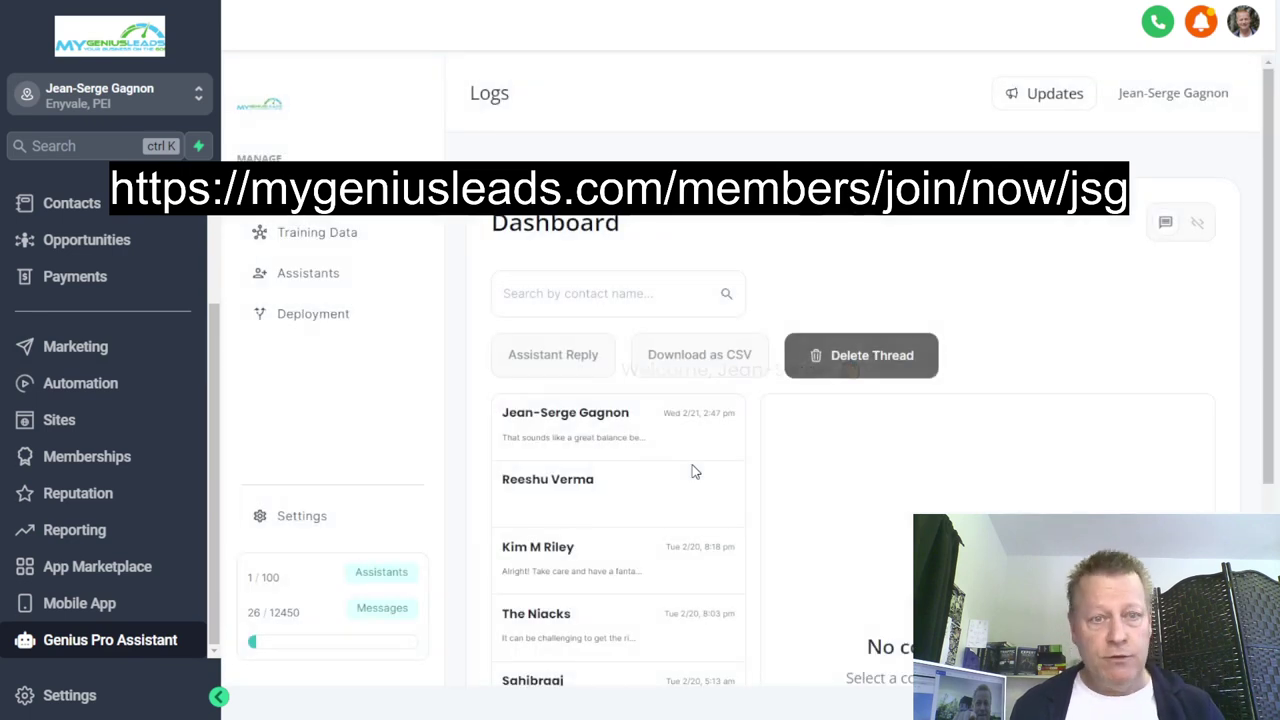
{"action": "left_click", "coordinate": [325, 236]}
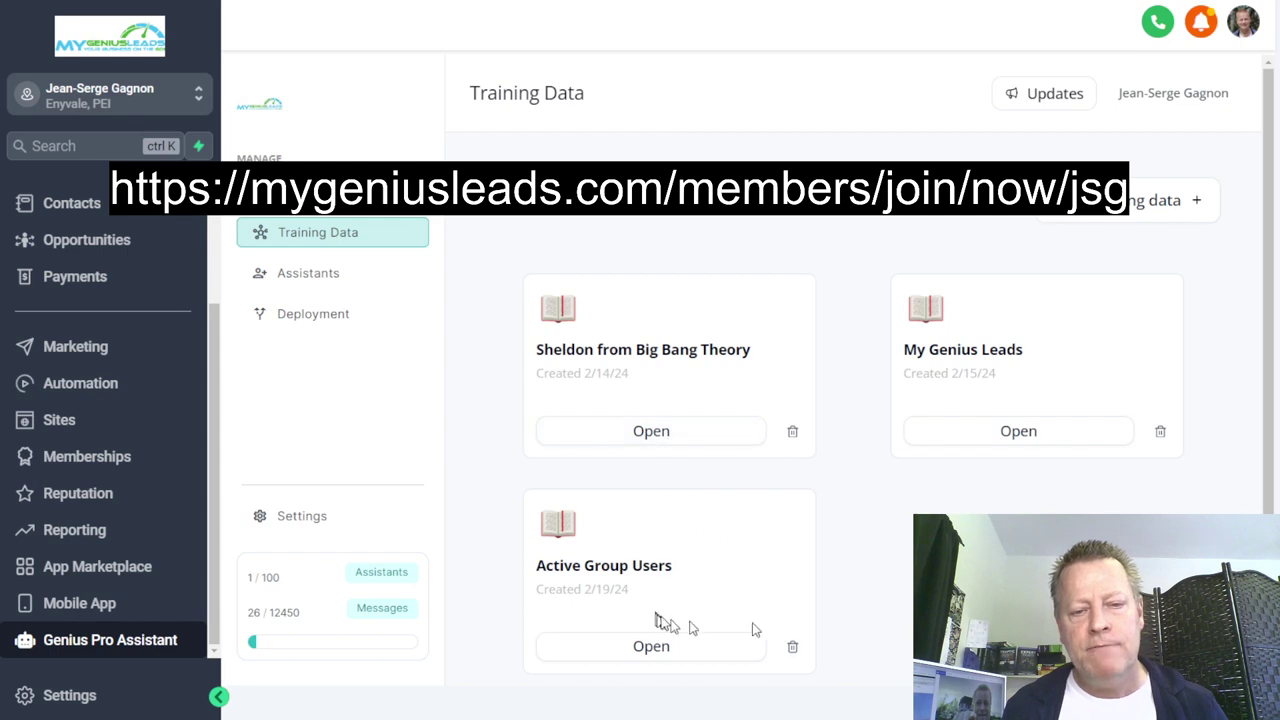
{"action": "left_click", "coordinate": [1103, 212]}
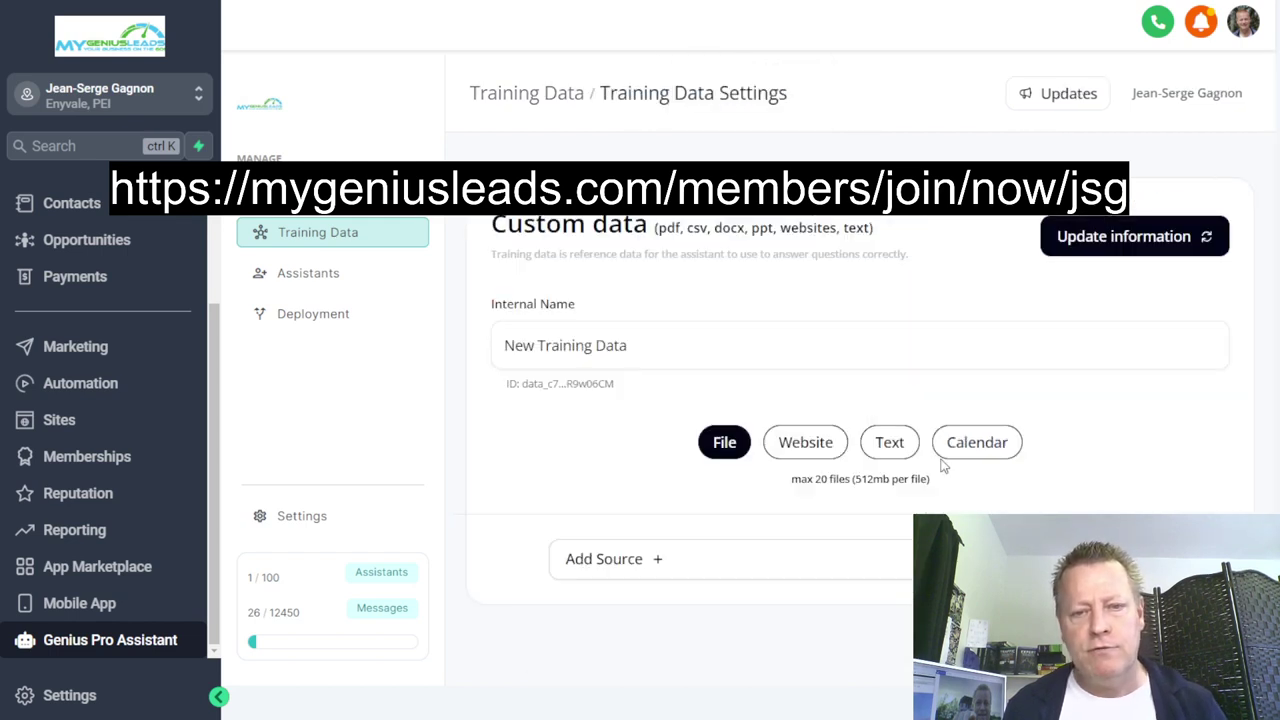
{"action": "left_click_drag", "start_coordinate": [637, 358], "coordinate": [503, 378]}
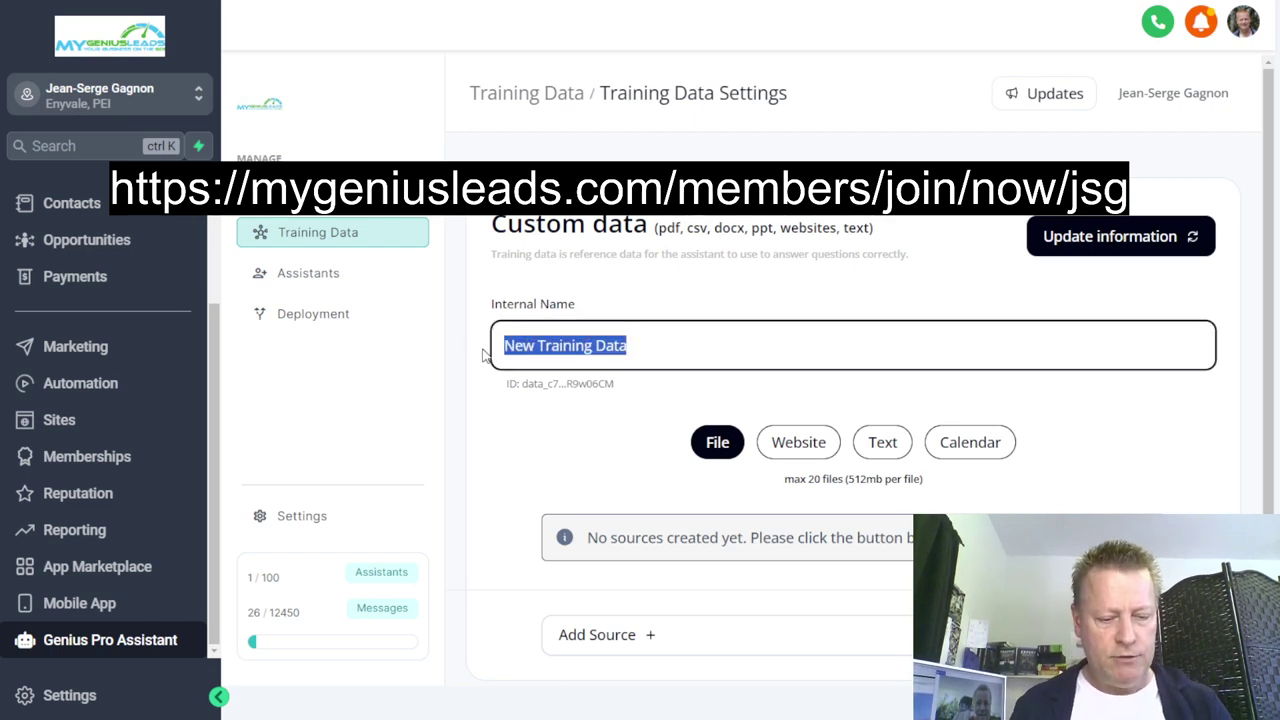
{"action": "type", "text": "Chandler "}
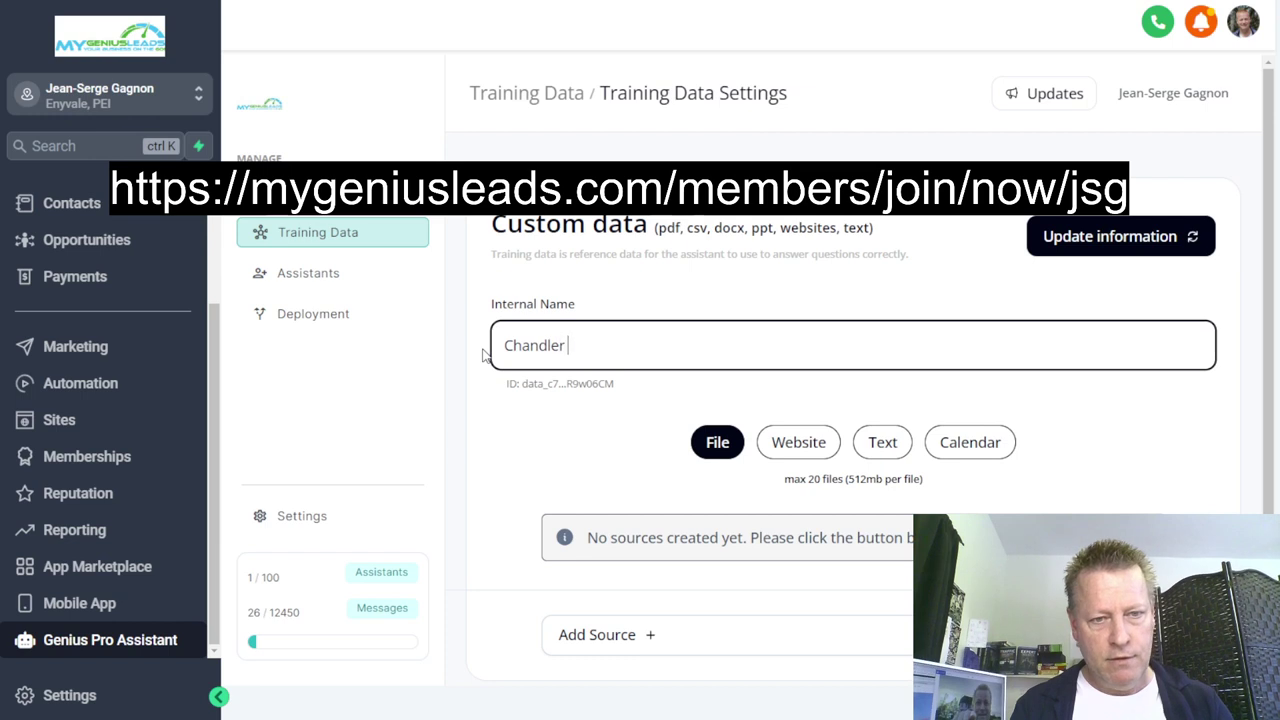
{"action": "type", "text": "from Friends"}
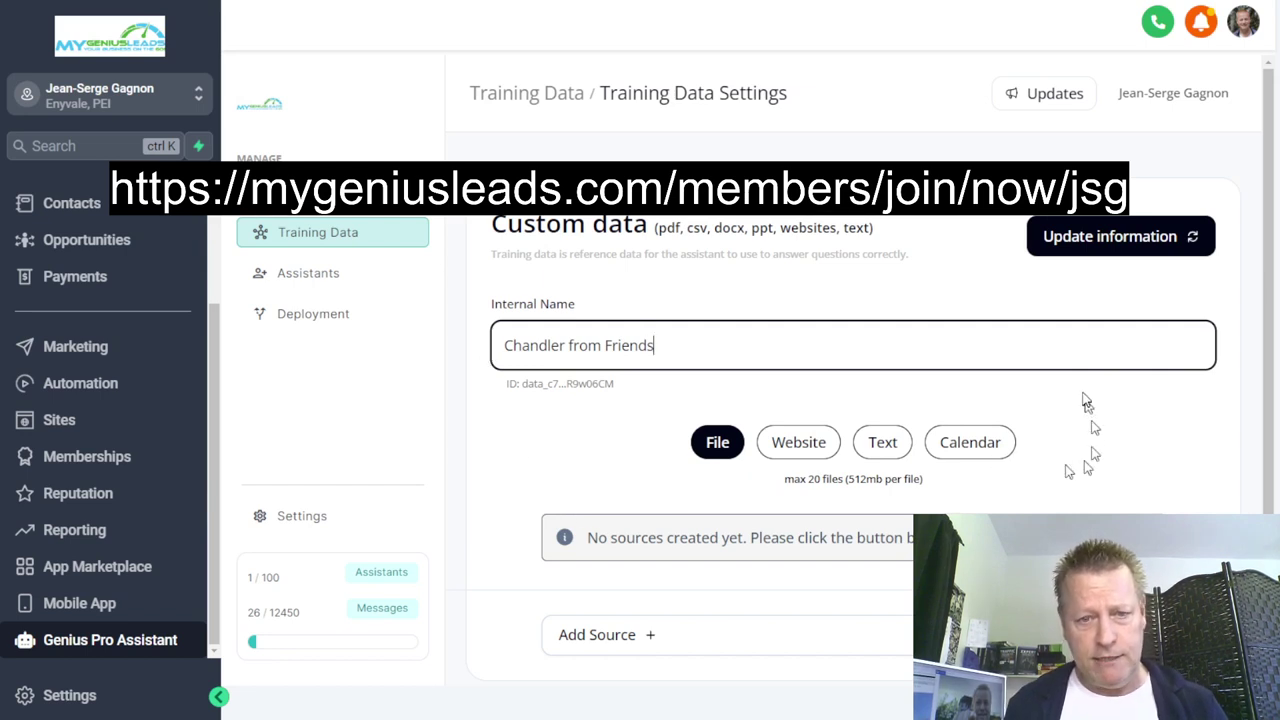
- Set the source type of the "Chandler from Friends" training data to Text
{"action": "scroll", "coordinate": [1109, 449], "scroll_direction": "down", "scroll_amount": 1}
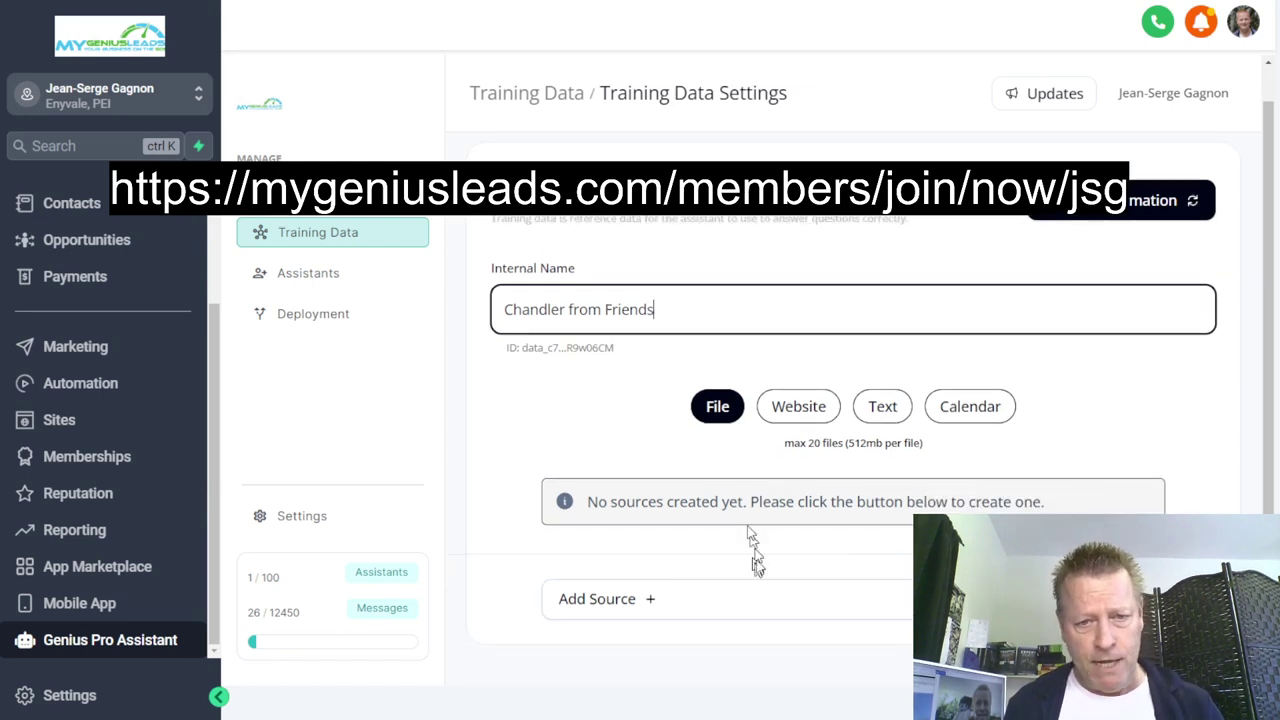
{"action": "left_click", "coordinate": [881, 408]}
{"action": "scroll", "coordinate": [883, 415], "scroll_direction": "up", "scroll_amount": 1}
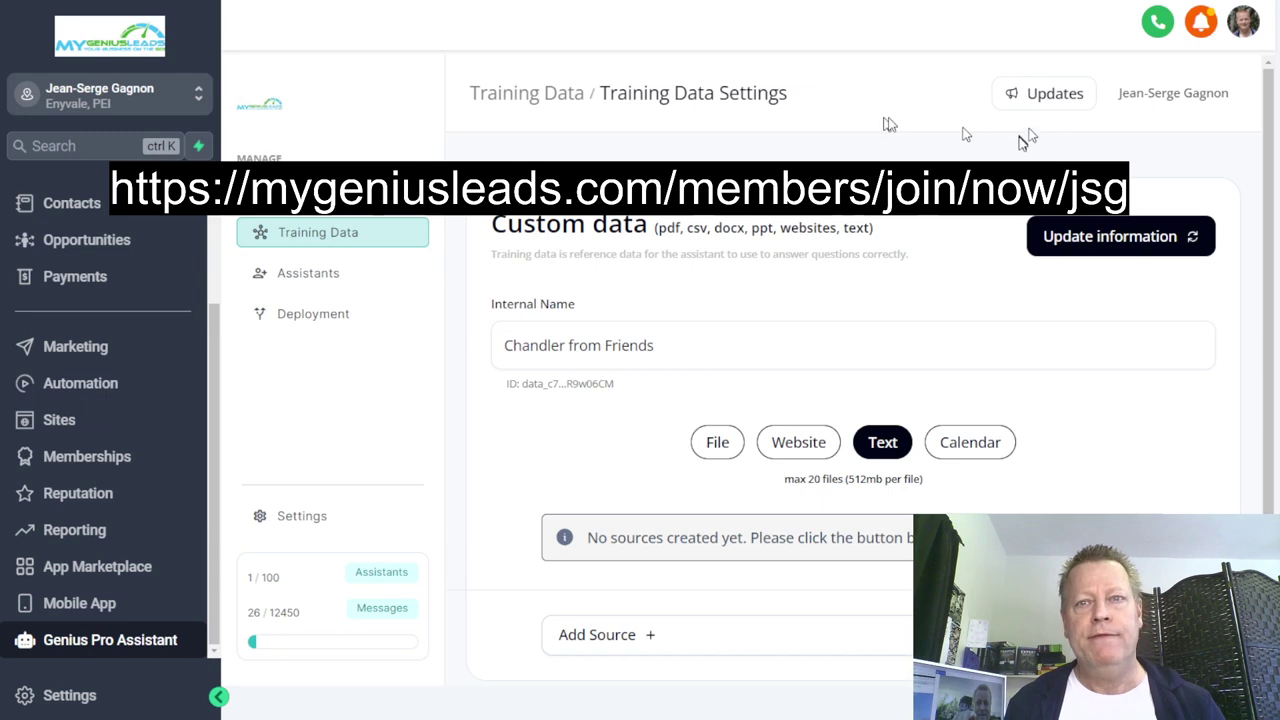
- Go to openai.com in a new browser tab and log in to ChatGPT
{"action": "key", "text": "ctrl+t"}
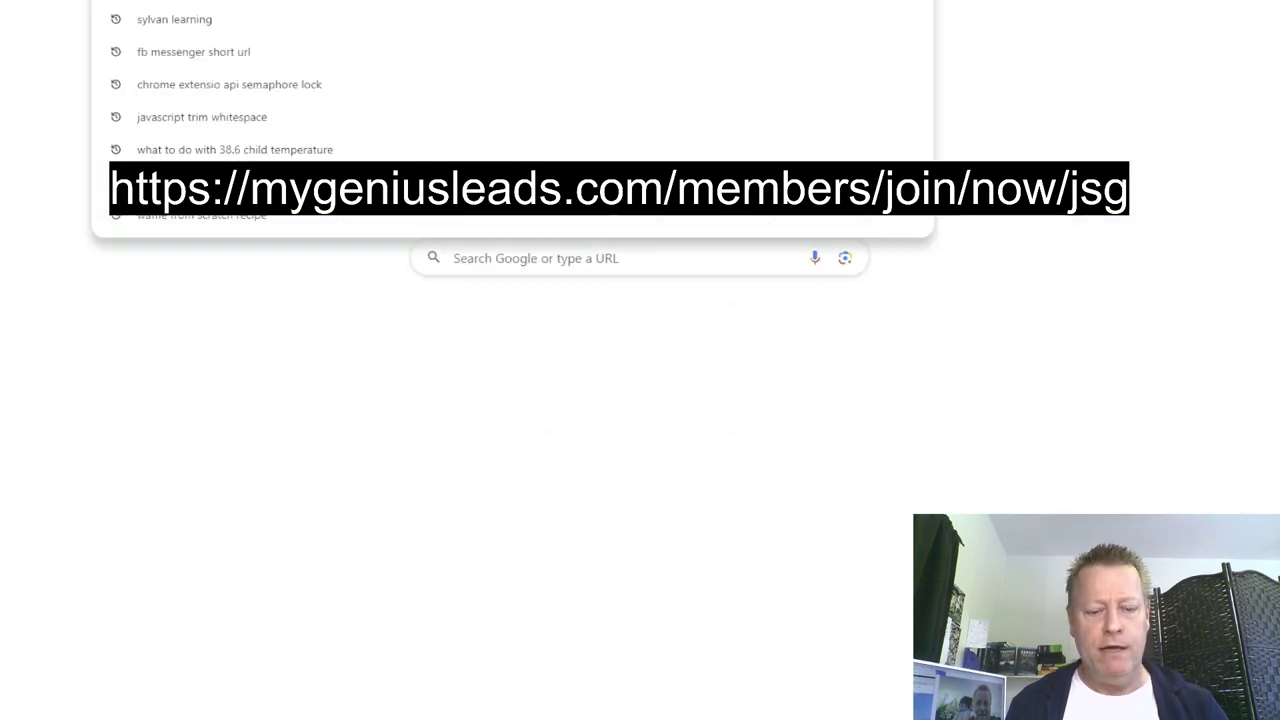
{"action": "type", "text": "openai.com"}
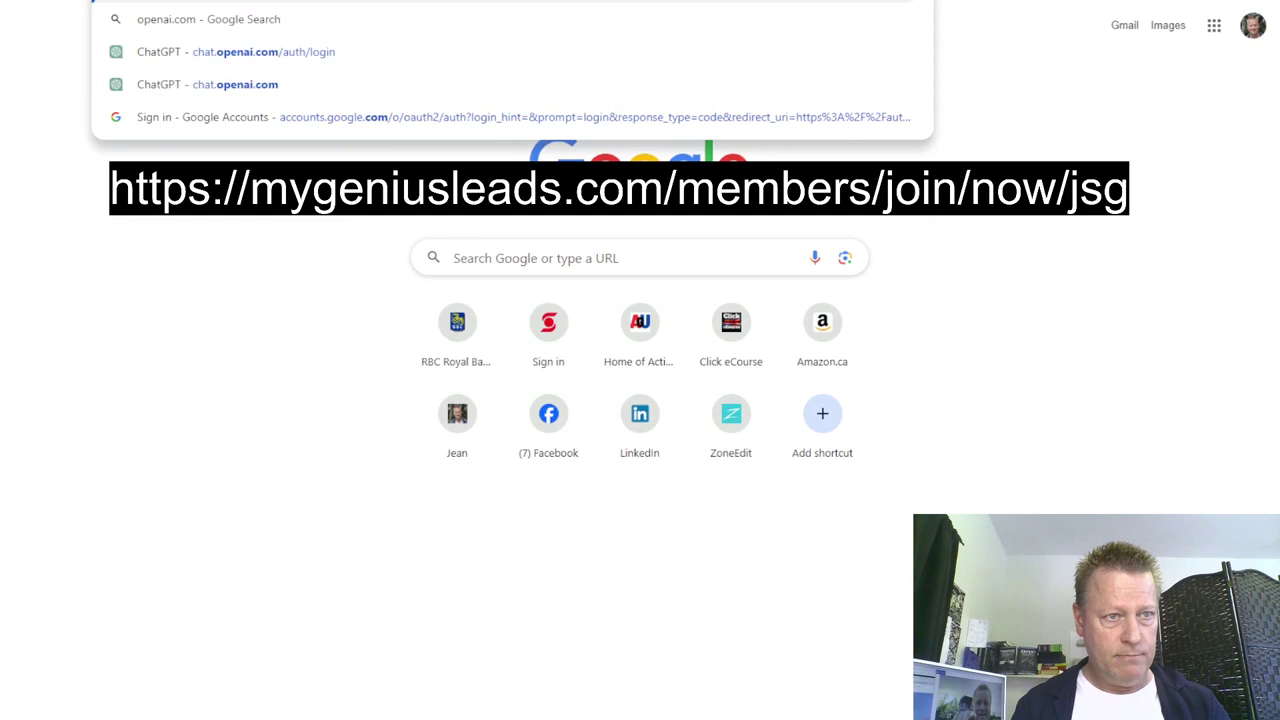
{"action": "key", "text": "Return"}
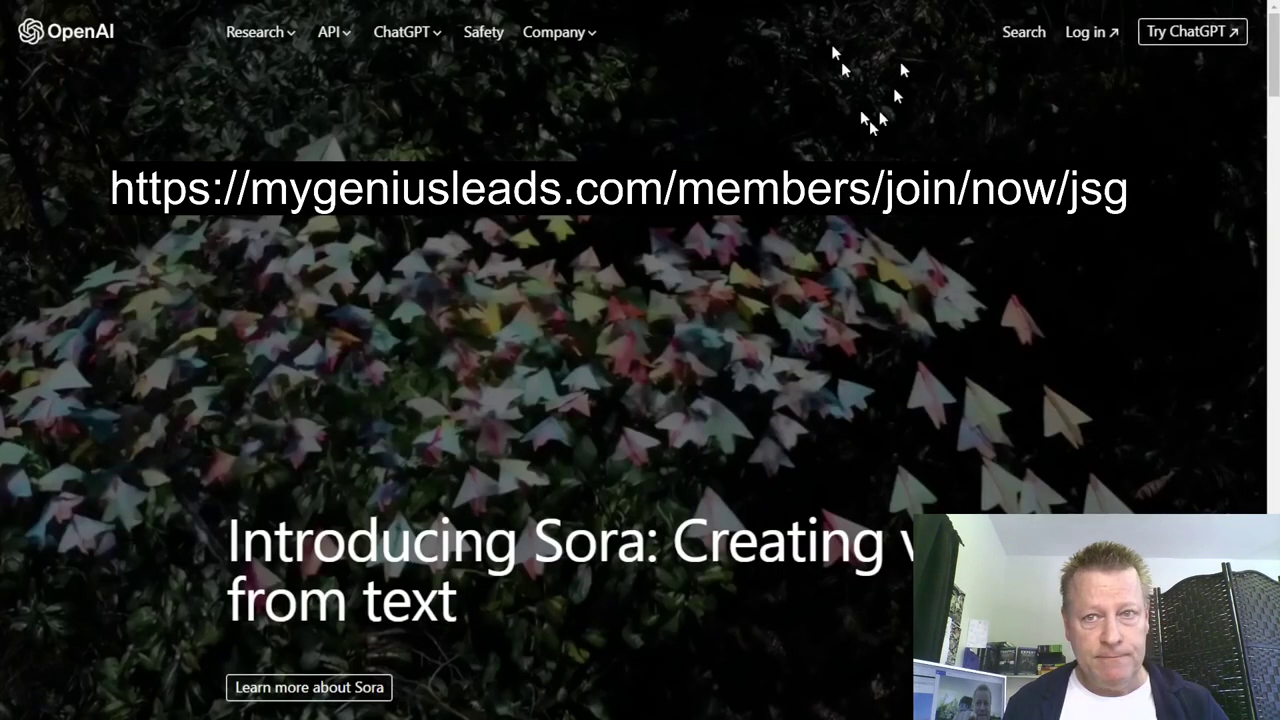
{"action": "left_click", "coordinate": [1086, 34]}
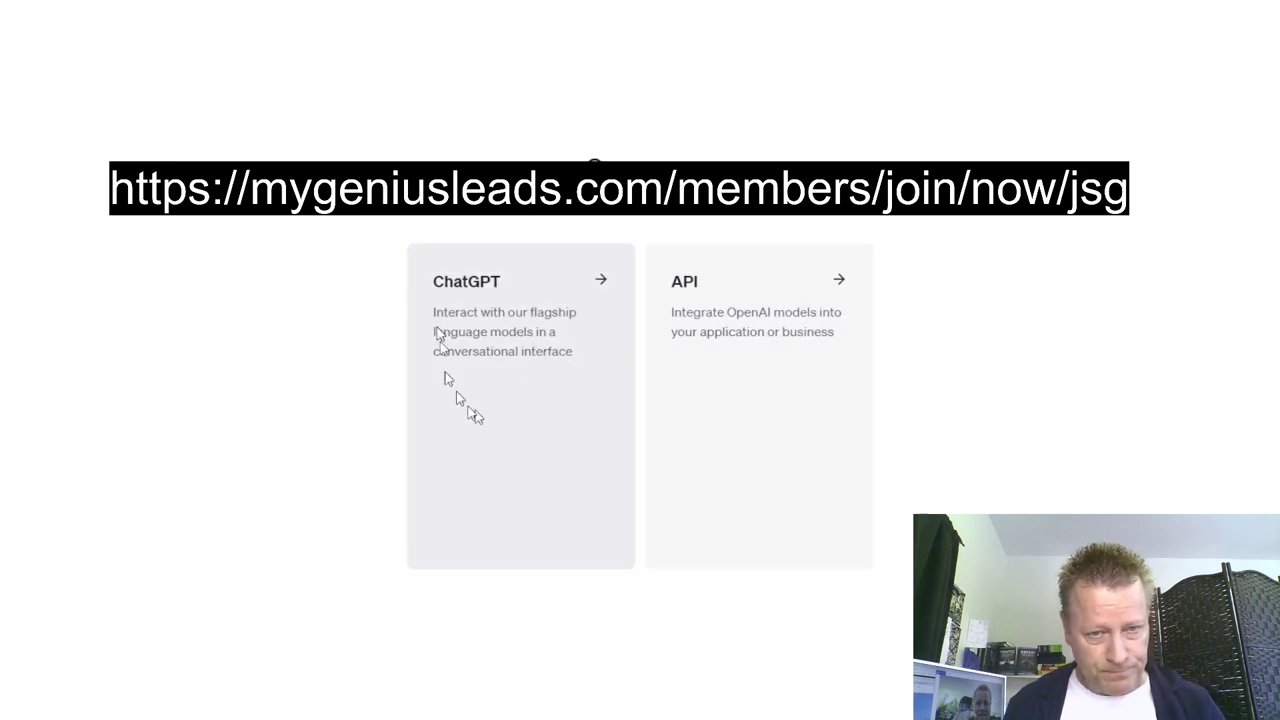
{"action": "left_click", "coordinate": [455, 280]}
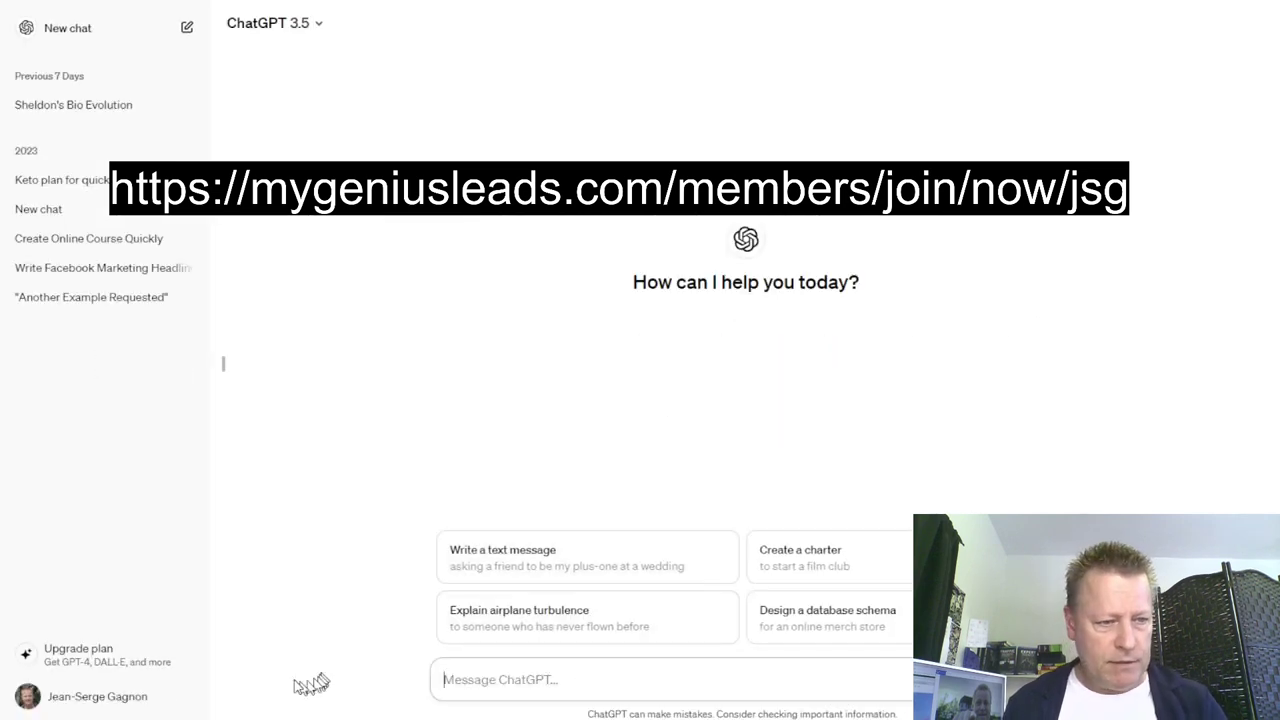
- Ask ChatGPT for a bio of the character Chandler in the TV show Friends, including the way he behaves
{"action": "left_click", "coordinate": [478, 686]}
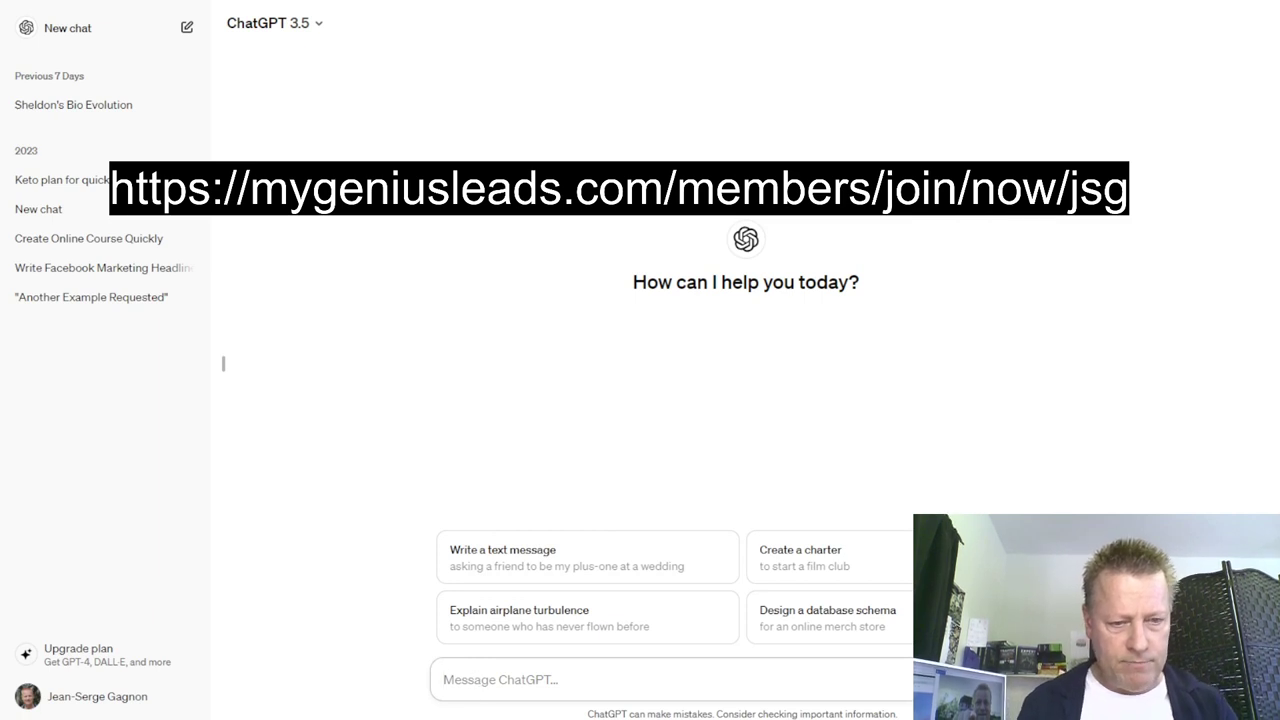
{"action": "type", "text": "giv"}
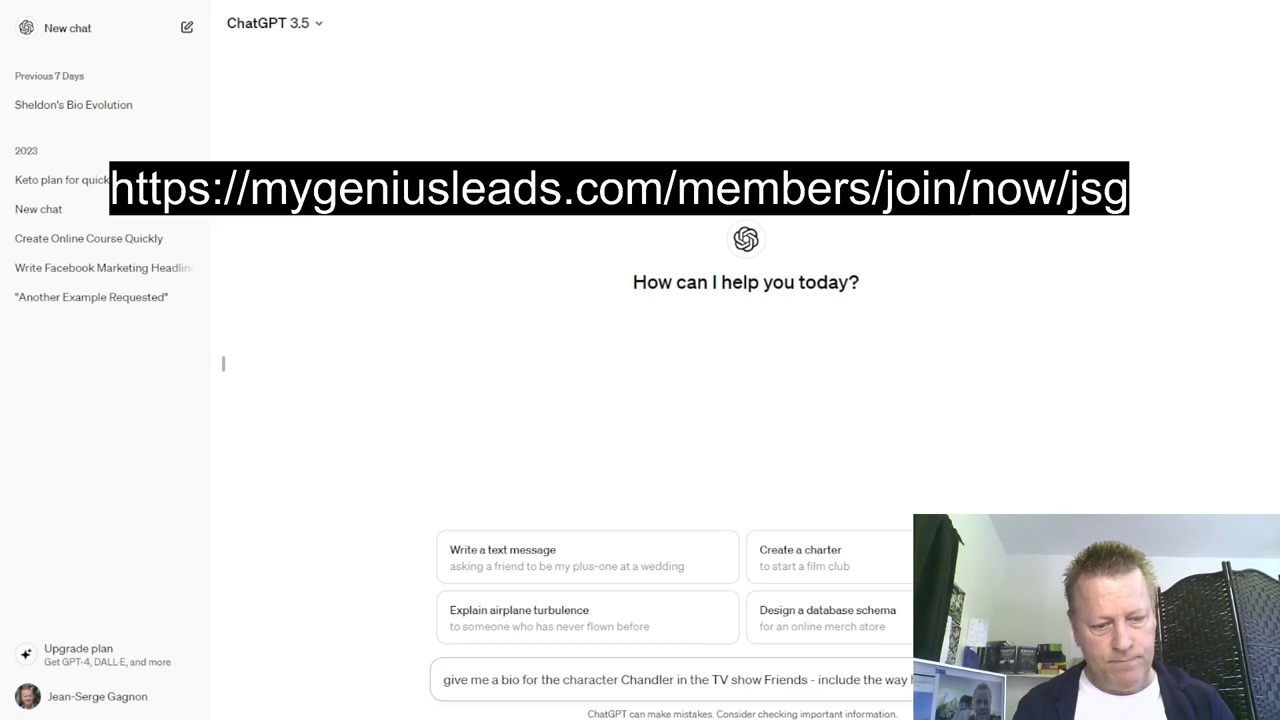
{"action": "type", "text": "e "}
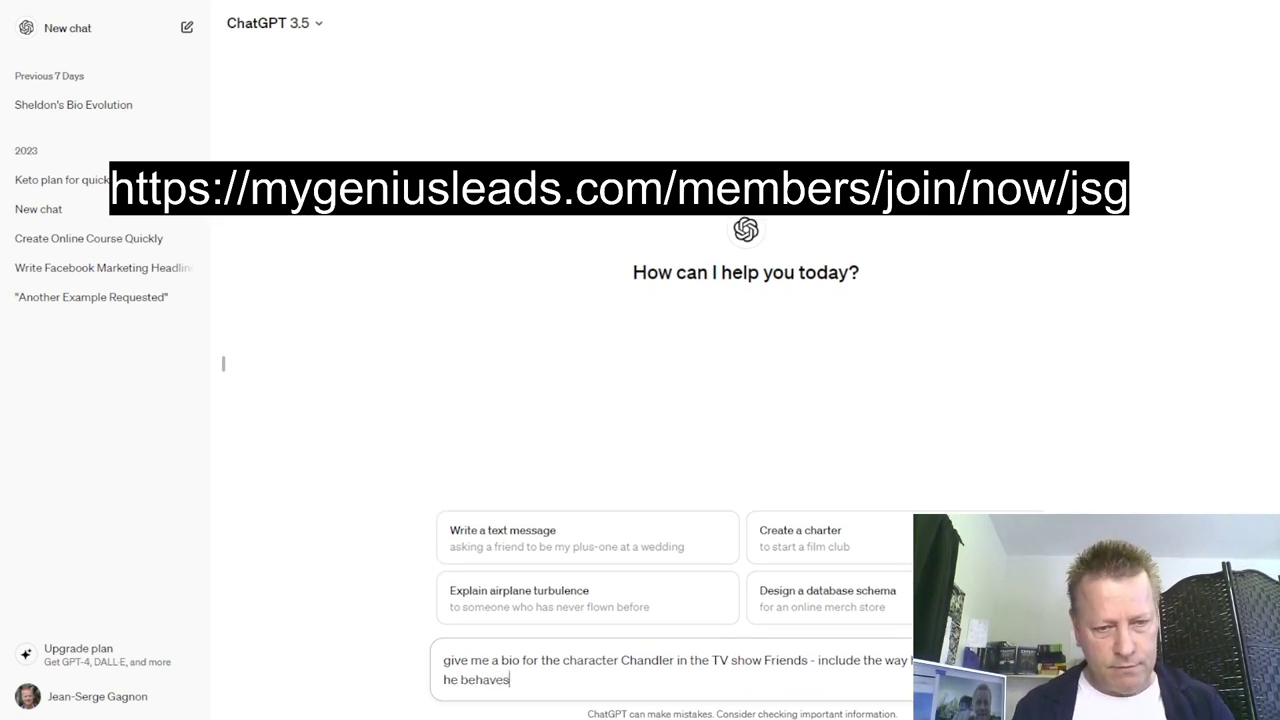
{"action": "type", "text": "behaves"}
{"action": "key", "text": "Return"}
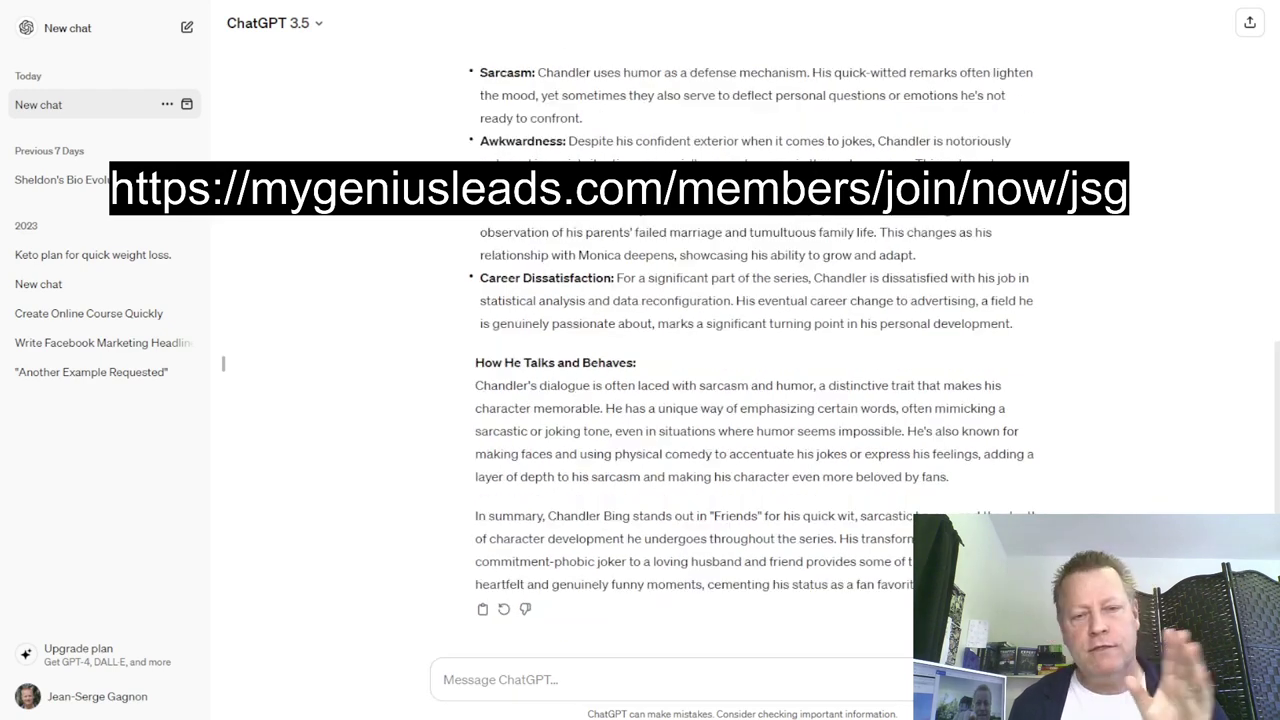
- Review the generated Chandler bio and copy the whole response
{"action": "scroll", "coordinate": [766, 380], "scroll_direction": "up", "scroll_amount": 5}
{"action": "scroll", "coordinate": [757, 376], "scroll_direction": "down", "scroll_amount": 2}
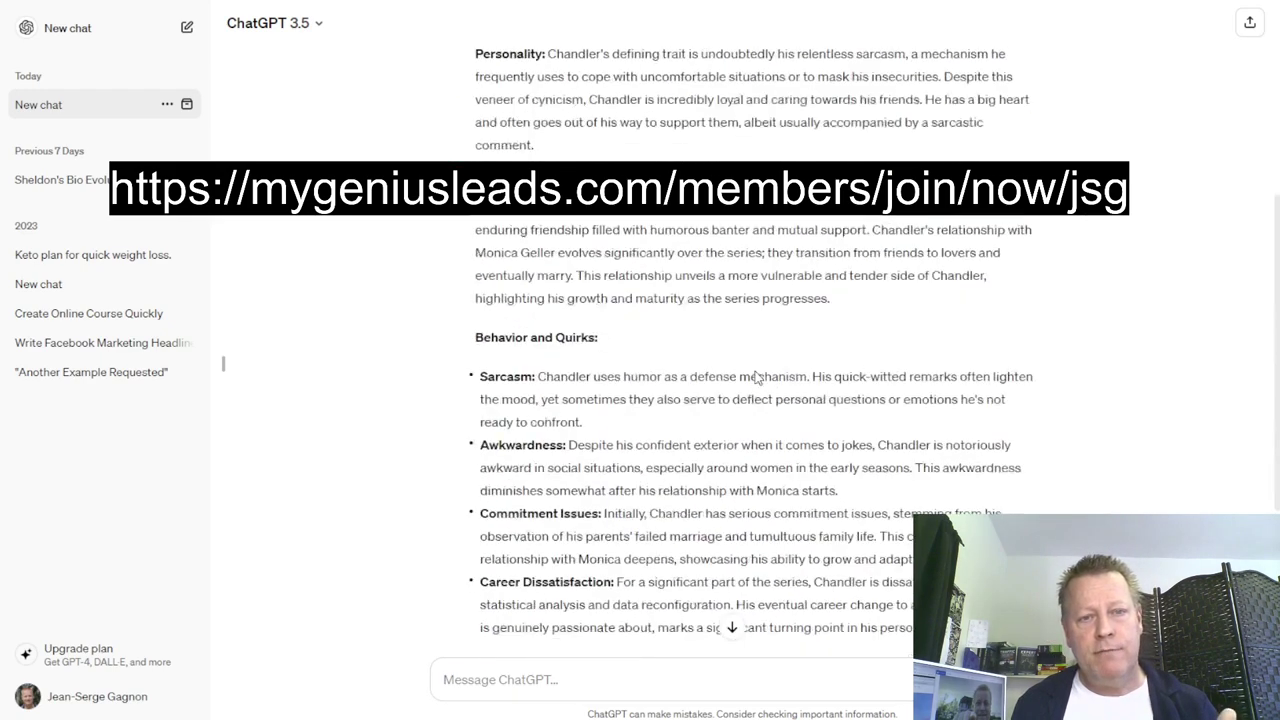
{"action": "scroll", "coordinate": [757, 376], "scroll_direction": "down", "scroll_amount": 3}
{"action": "left_click", "coordinate": [484, 612]}
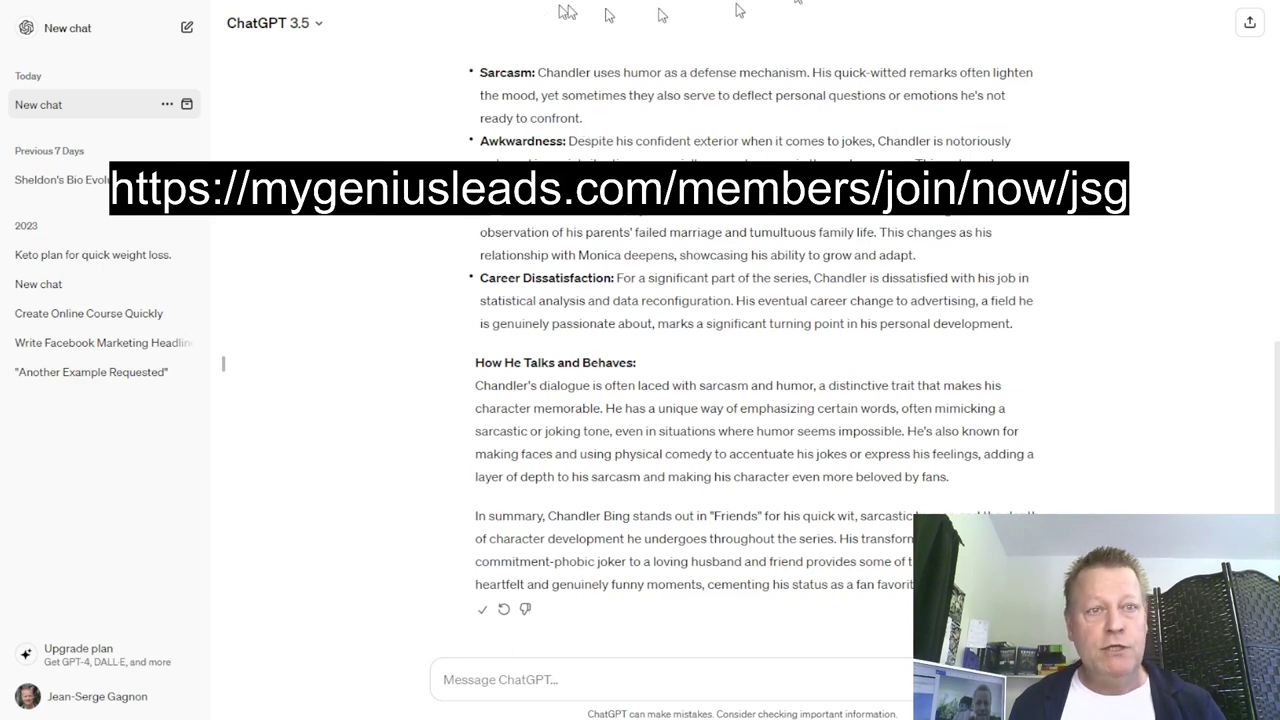
- Return to MyGeniusLeads and save the copied Chandler bio as a new text source in the "Chandler from Friends" training data
{"action": "key", "text": "alt+Tab"}
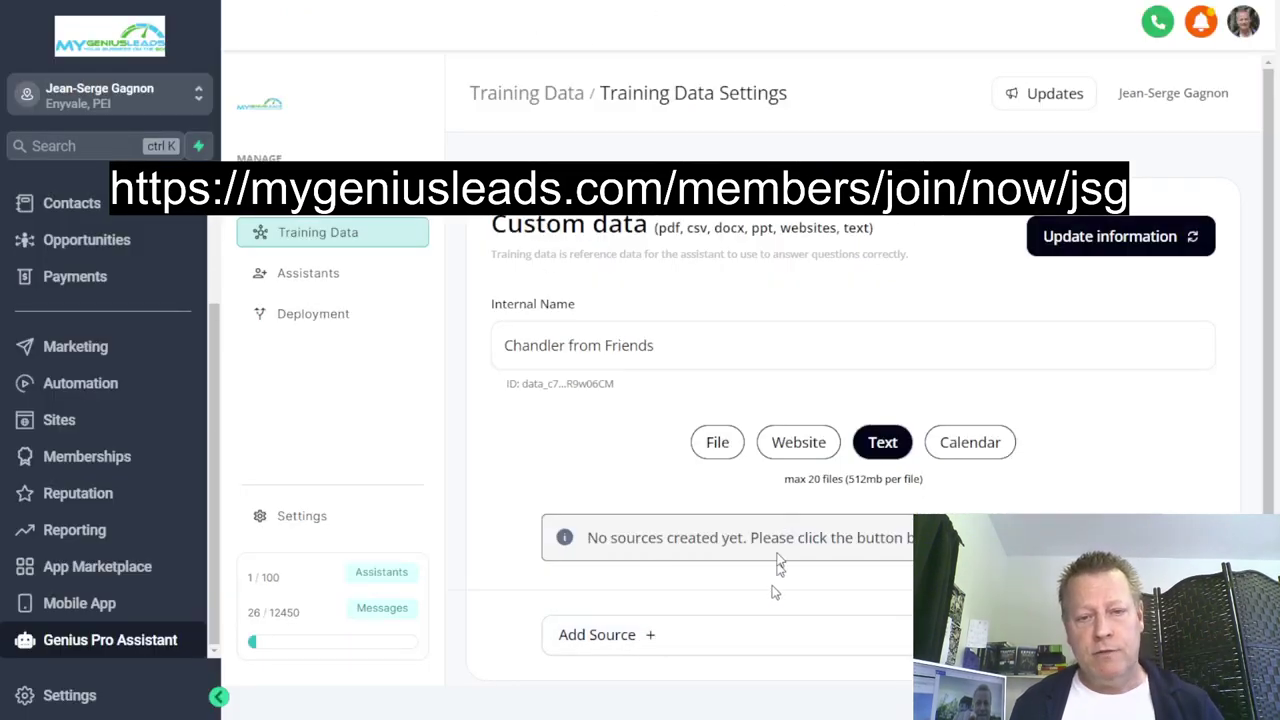
{"action": "left_click", "coordinate": [697, 645]}
{"action": "scroll", "coordinate": [690, 500], "scroll_direction": "down", "scroll_amount": 2}
{"action": "left_click", "coordinate": [676, 450]}
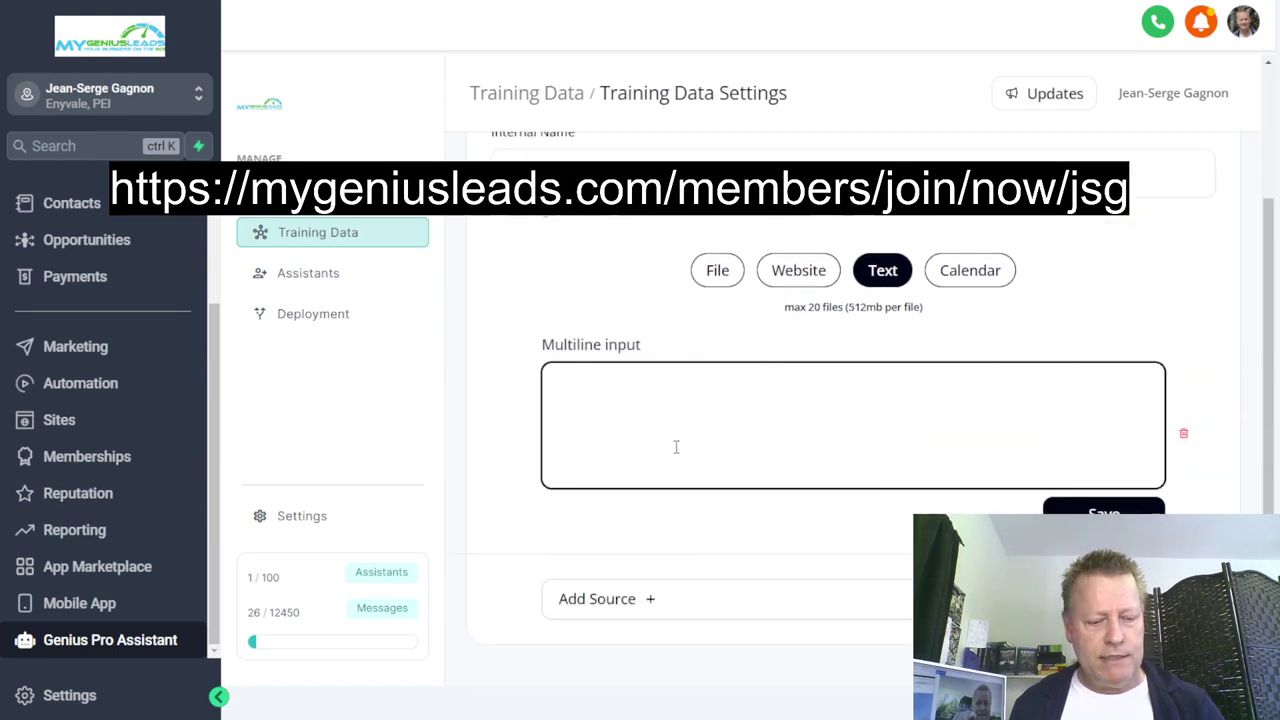
{"action": "key", "text": "ctrl+v"}
{"action": "left_click", "coordinate": [1103, 510]}
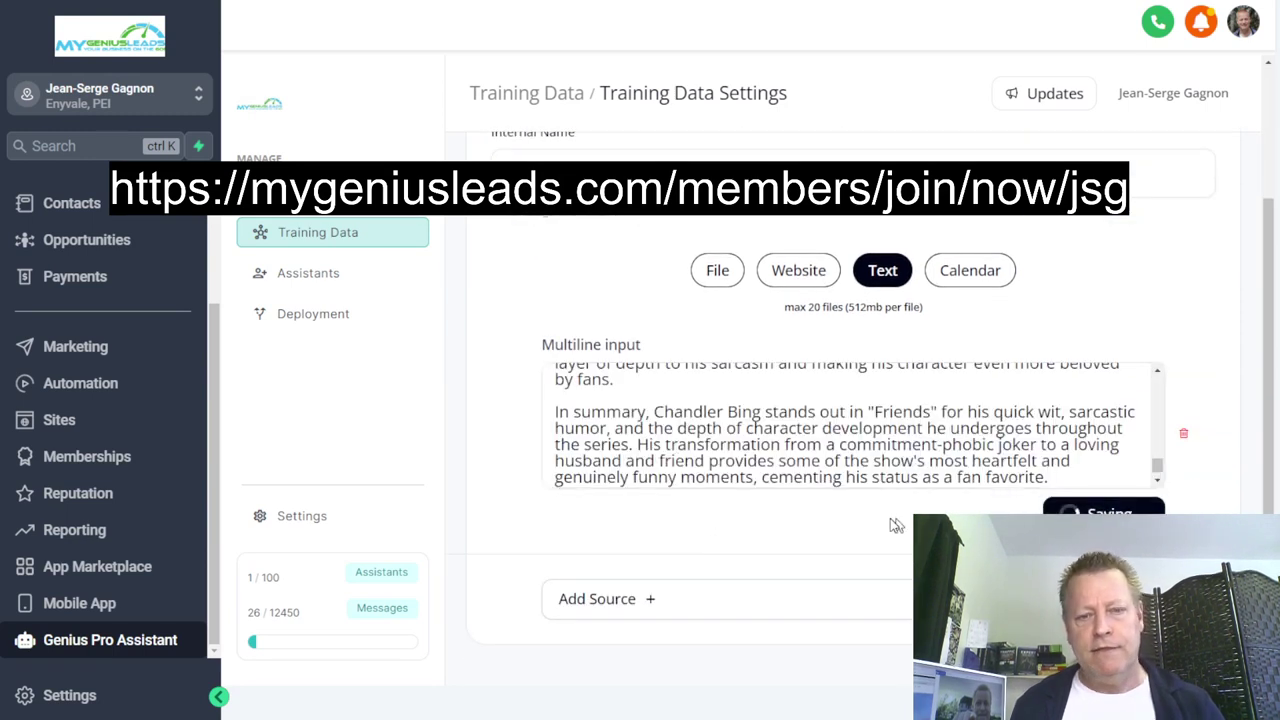
- Check the uploaded bio from its beginning and update the "Chandler from Friends" training data information
{"action": "scroll", "coordinate": [840, 481], "scroll_direction": "up", "scroll_amount": 10}
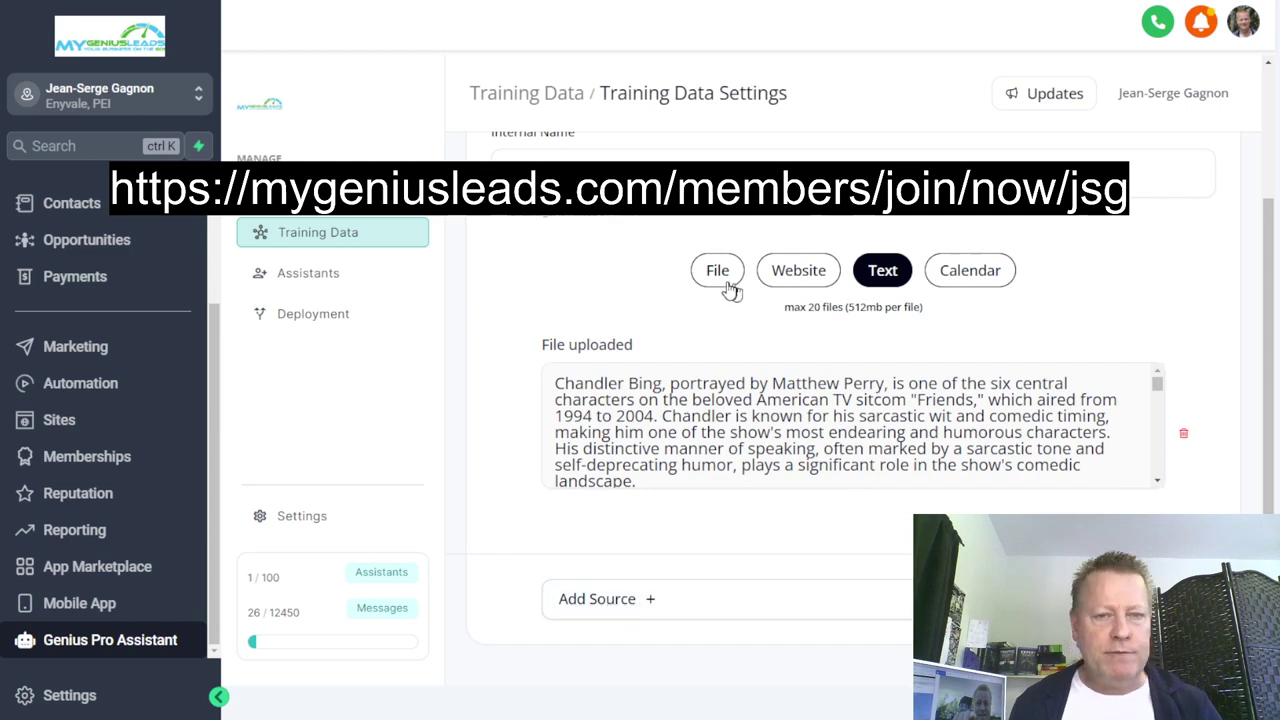
{"action": "scroll", "coordinate": [720, 350], "scroll_direction": "up", "scroll_amount": 2}
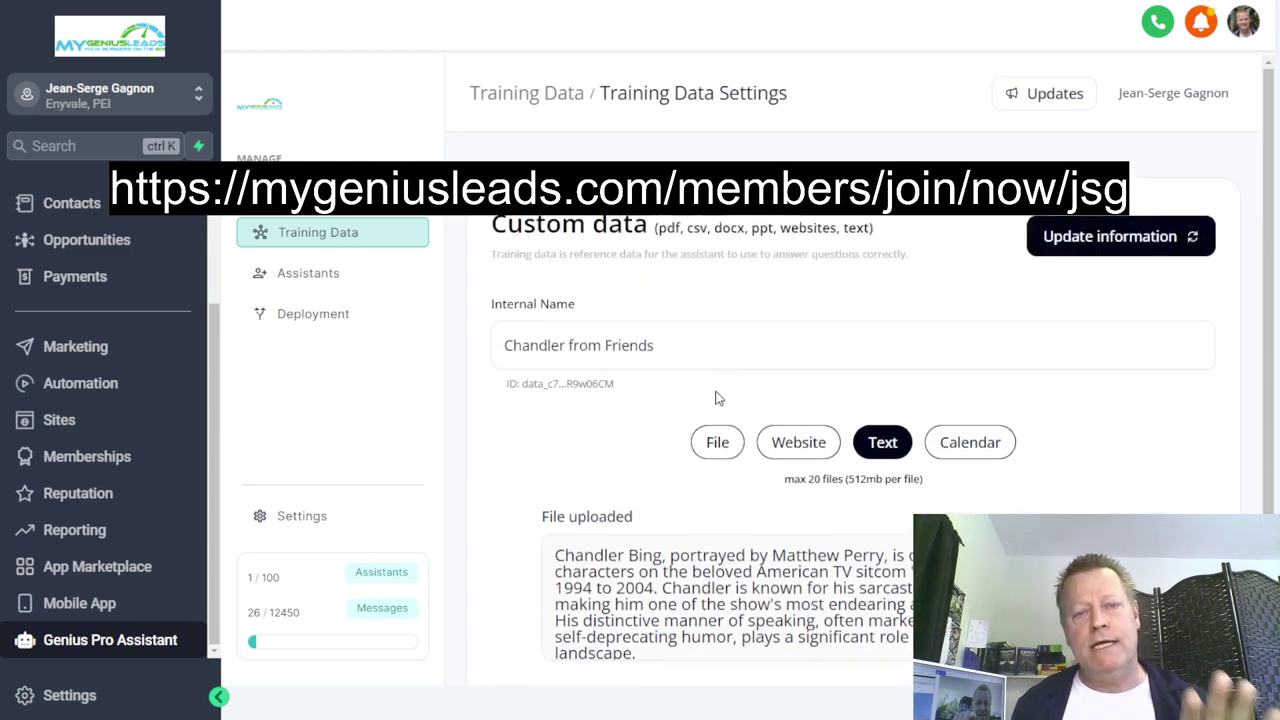
{"action": "left_click", "coordinate": [1074, 240]}
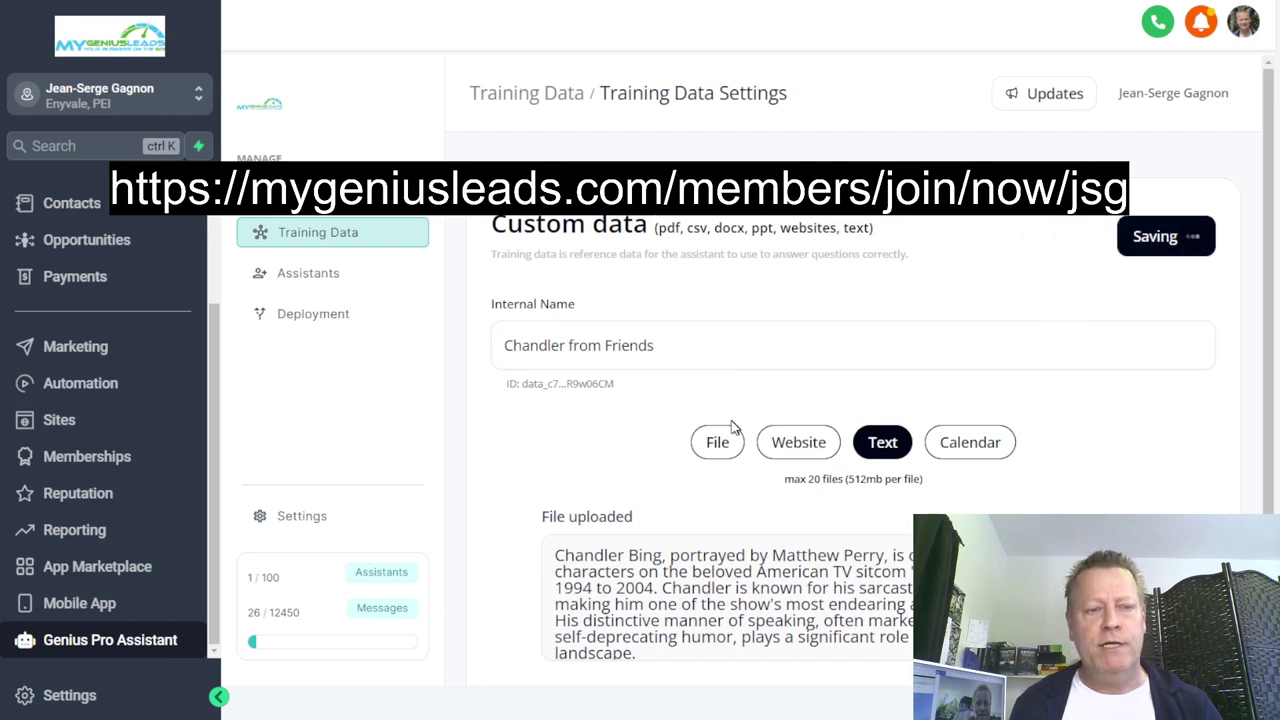
- Examine the website and text sources of the "Active Group Users" training data, then return to the training data list
{"action": "left_click", "coordinate": [314, 238]}
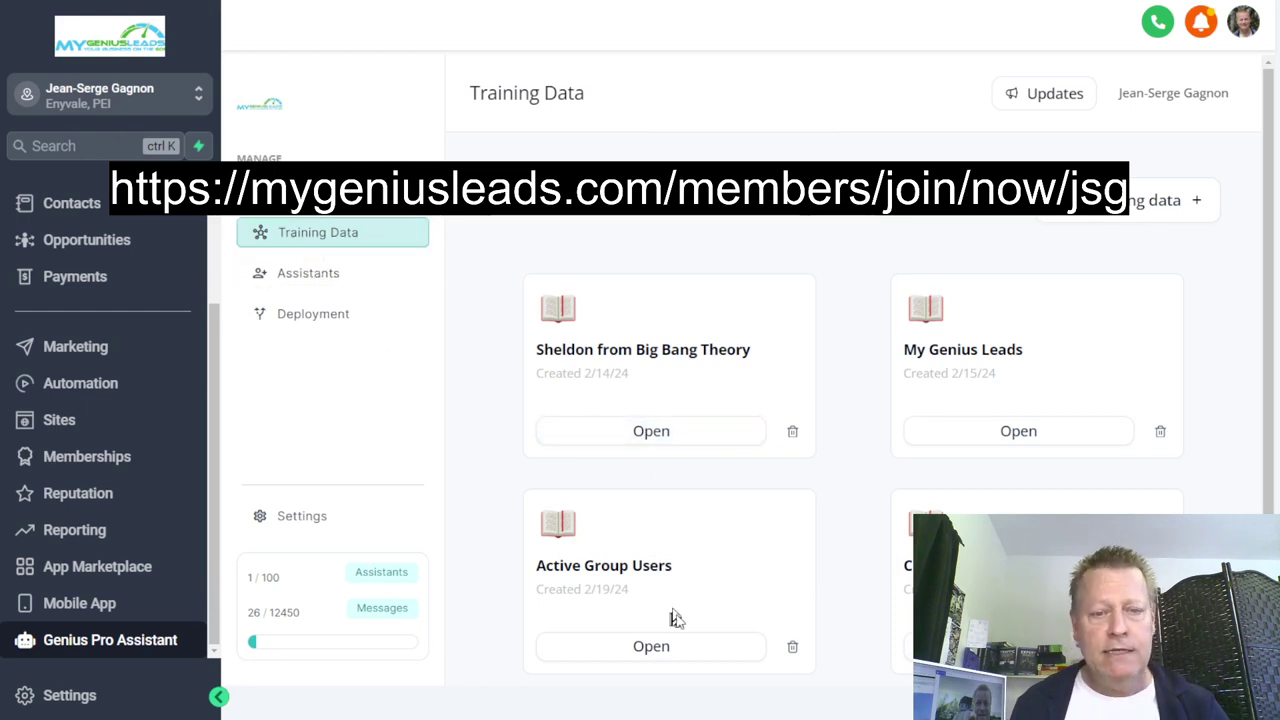
{"action": "scroll", "coordinate": [654, 591], "scroll_direction": "down", "scroll_amount": 1}
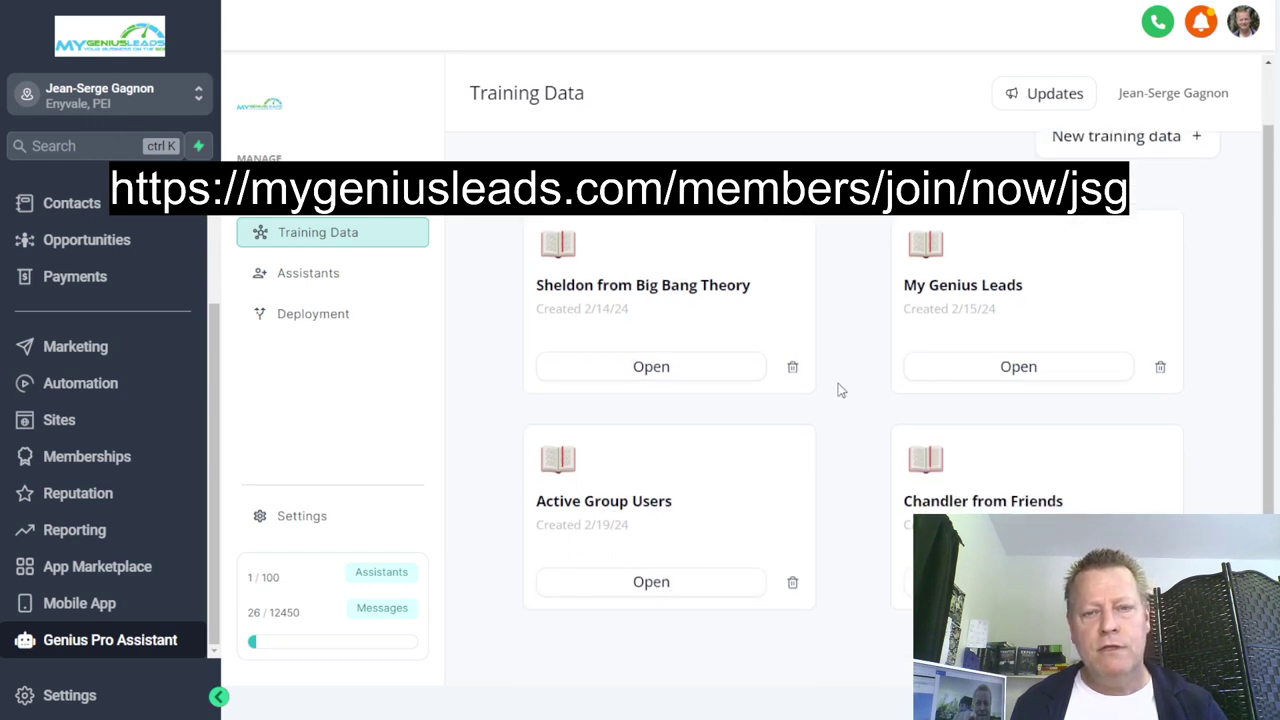
{"action": "left_click", "coordinate": [653, 584]}
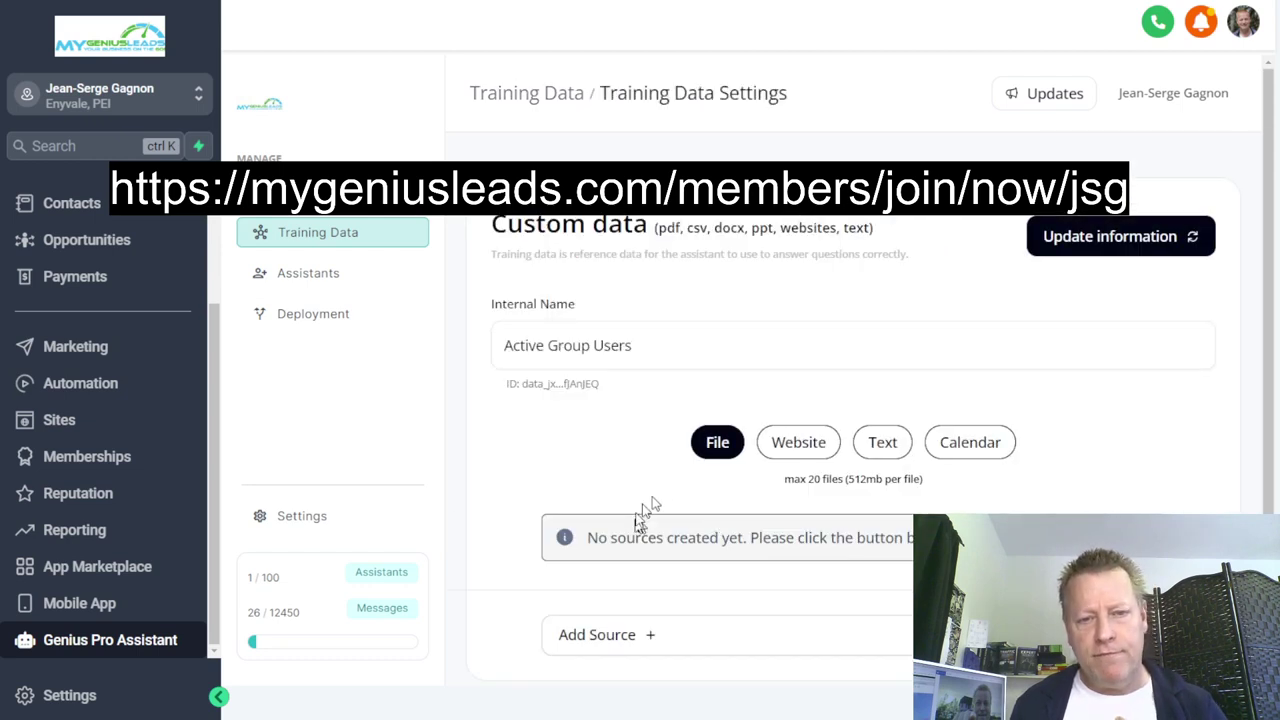
{"action": "left_click", "coordinate": [795, 444]}
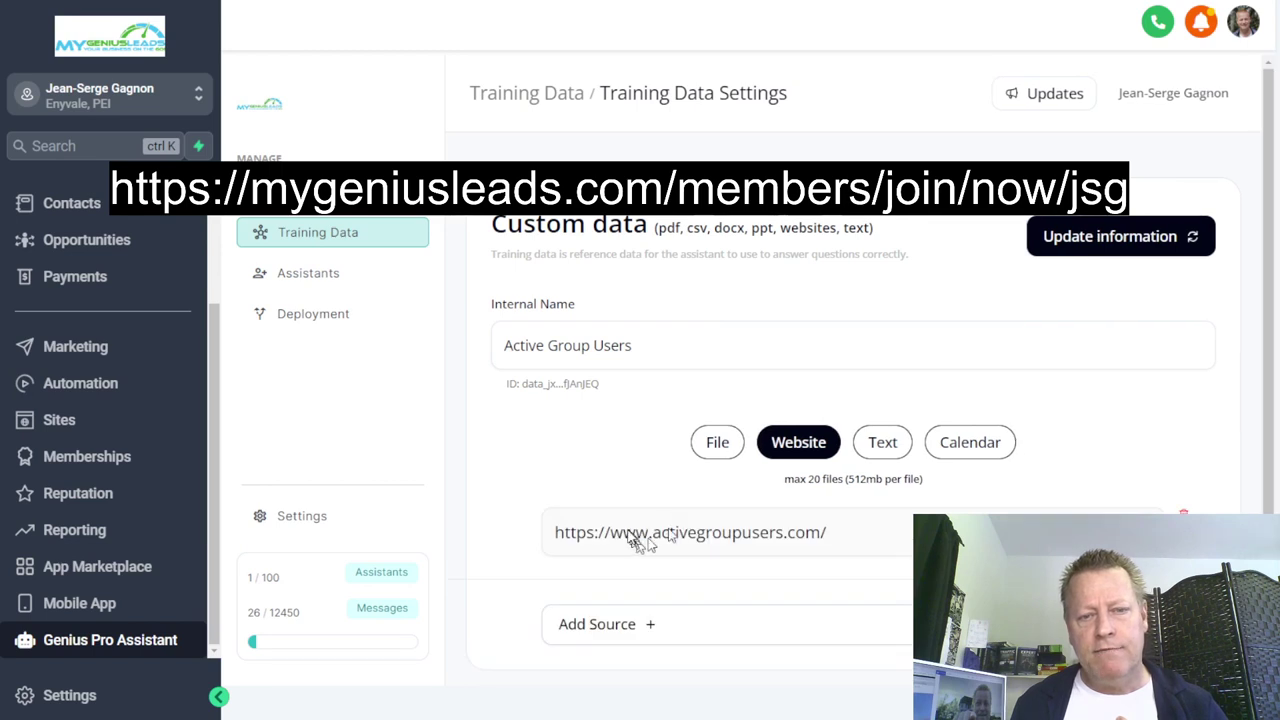
{"action": "left_click", "coordinate": [882, 443]}
{"action": "scroll", "coordinate": [730, 425], "scroll_direction": "down", "scroll_amount": 10}
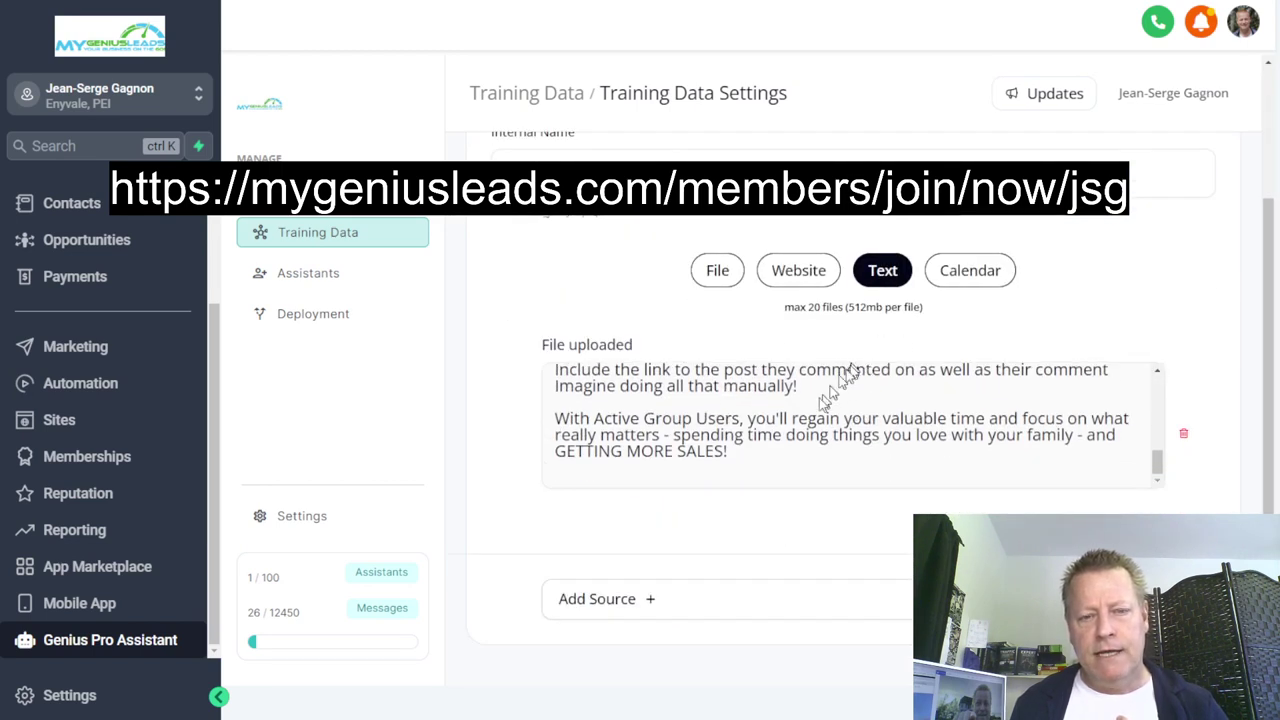
{"action": "scroll", "coordinate": [645, 395], "scroll_direction": "up", "scroll_amount": 10}
{"action": "scroll", "coordinate": [538, 321], "scroll_direction": "up", "scroll_amount": 3}
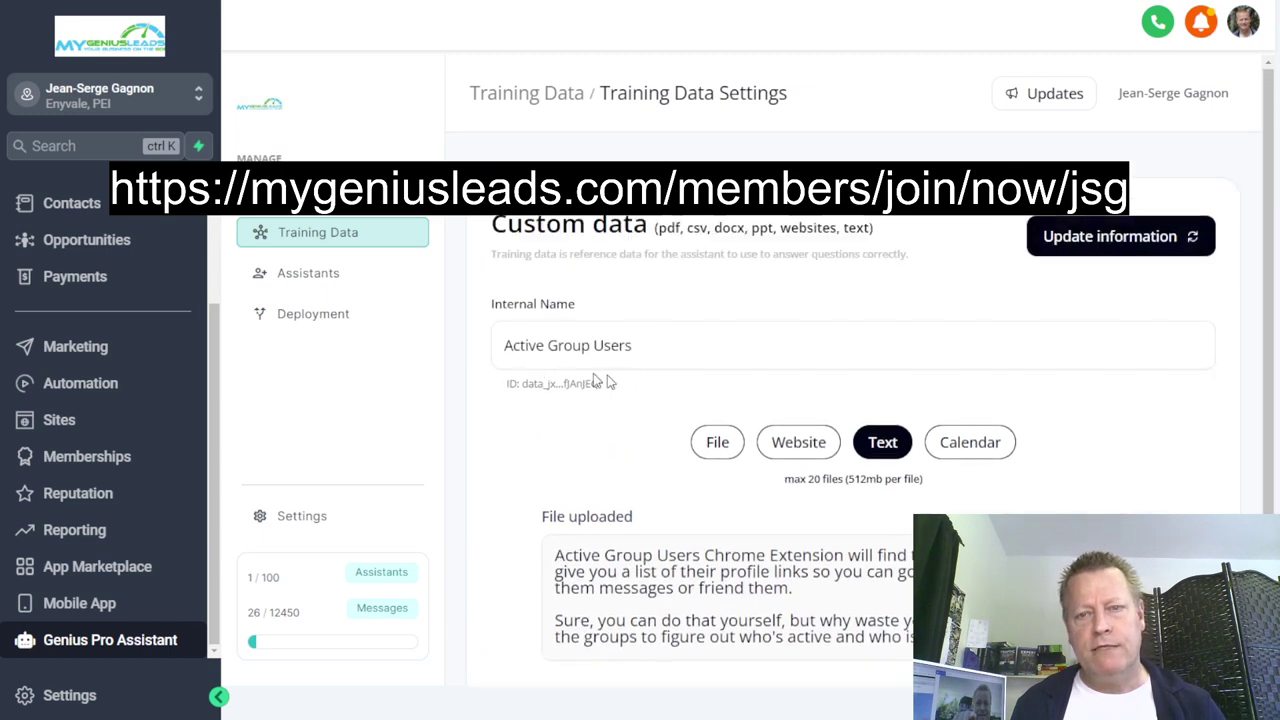
{"action": "left_click", "coordinate": [352, 240]}
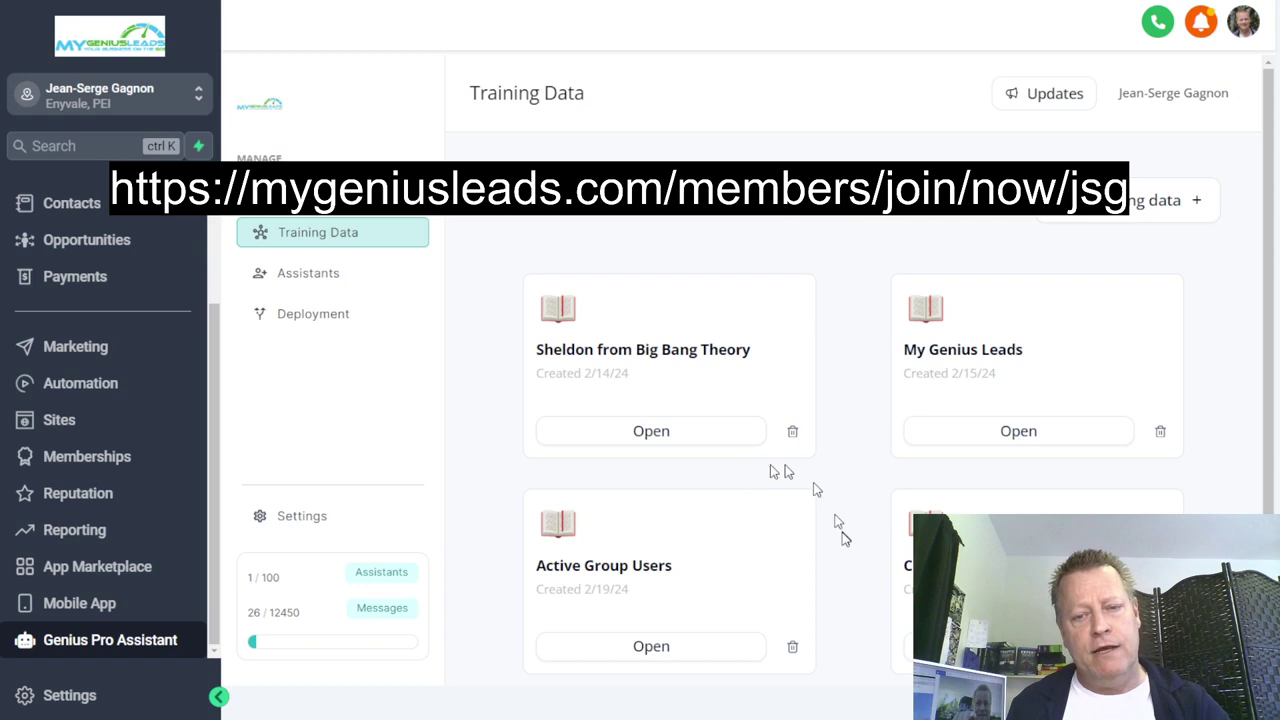
- Create a new assistant from the blank New Assistant template and open its settings
{"action": "left_click", "coordinate": [318, 282]}
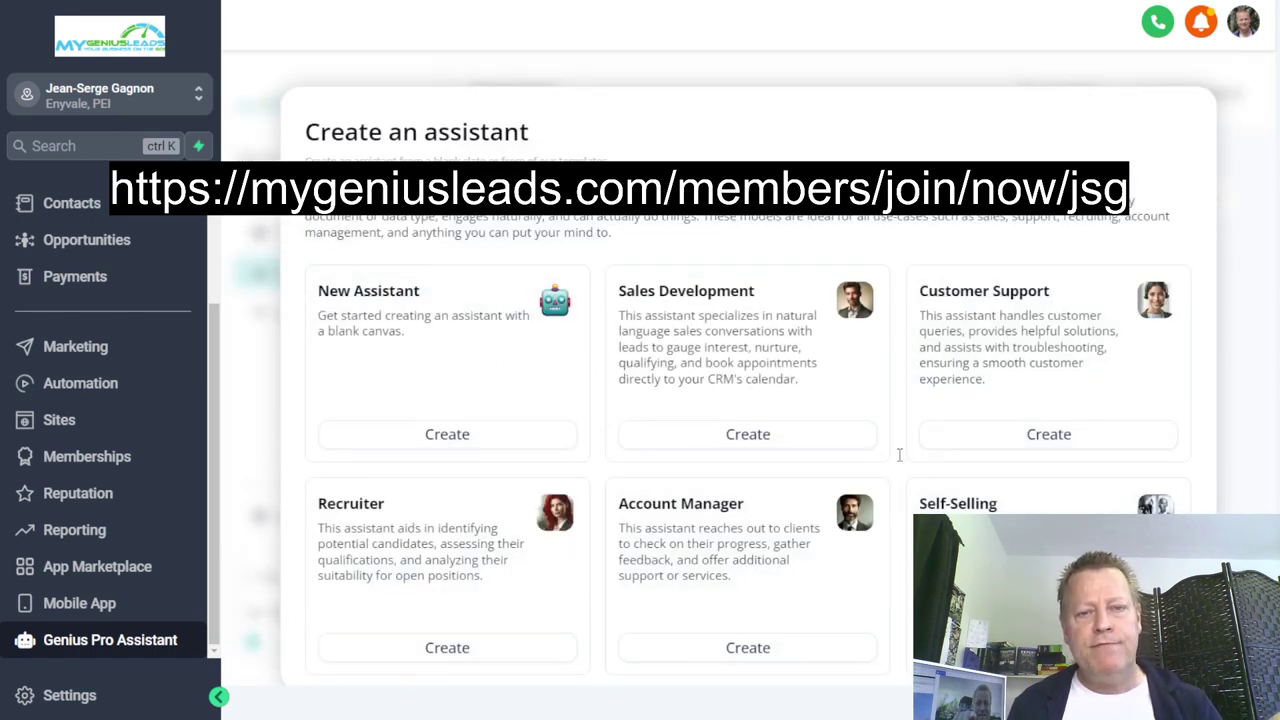
{"action": "left_click", "coordinate": [468, 442]}
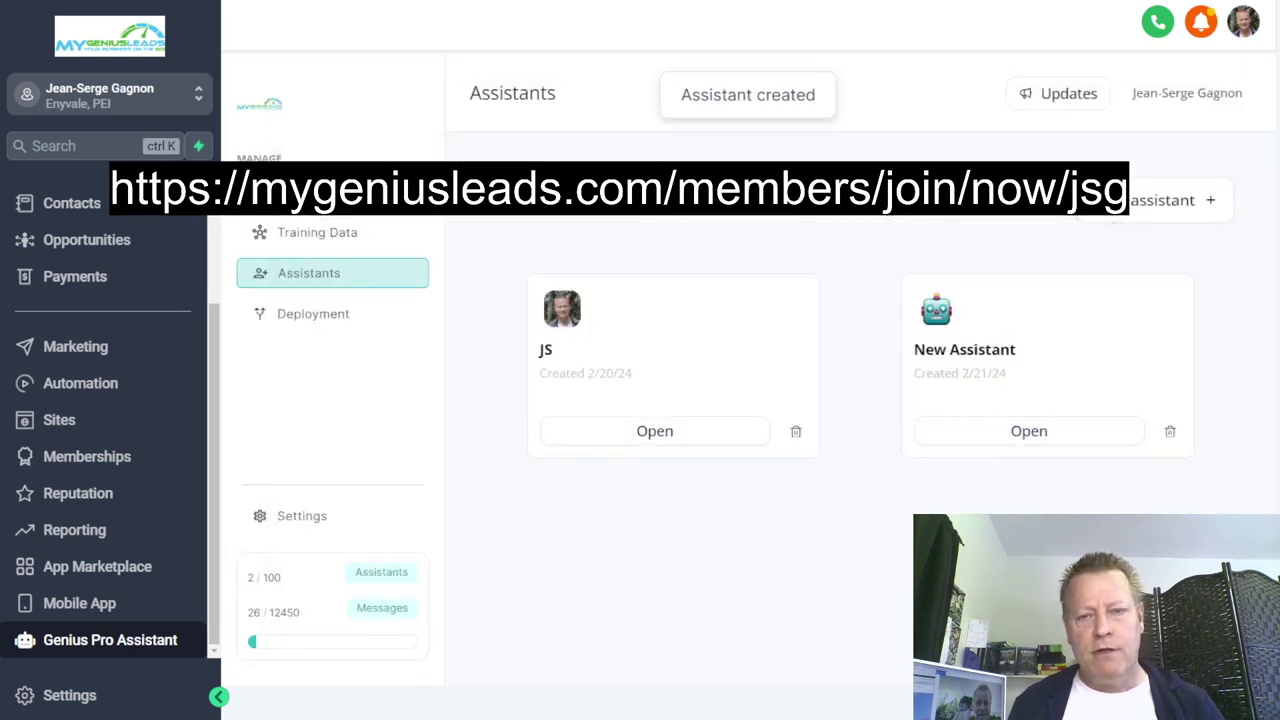
{"action": "left_click", "coordinate": [1029, 431]}
- Set the new assistant's internal name to "Chandler" and its name to "Chandler Bing"
{"action": "left_click_drag", "start_coordinate": [538, 399], "coordinate": [412, 391]}
{"action": "type", "text": "Chadnler"}
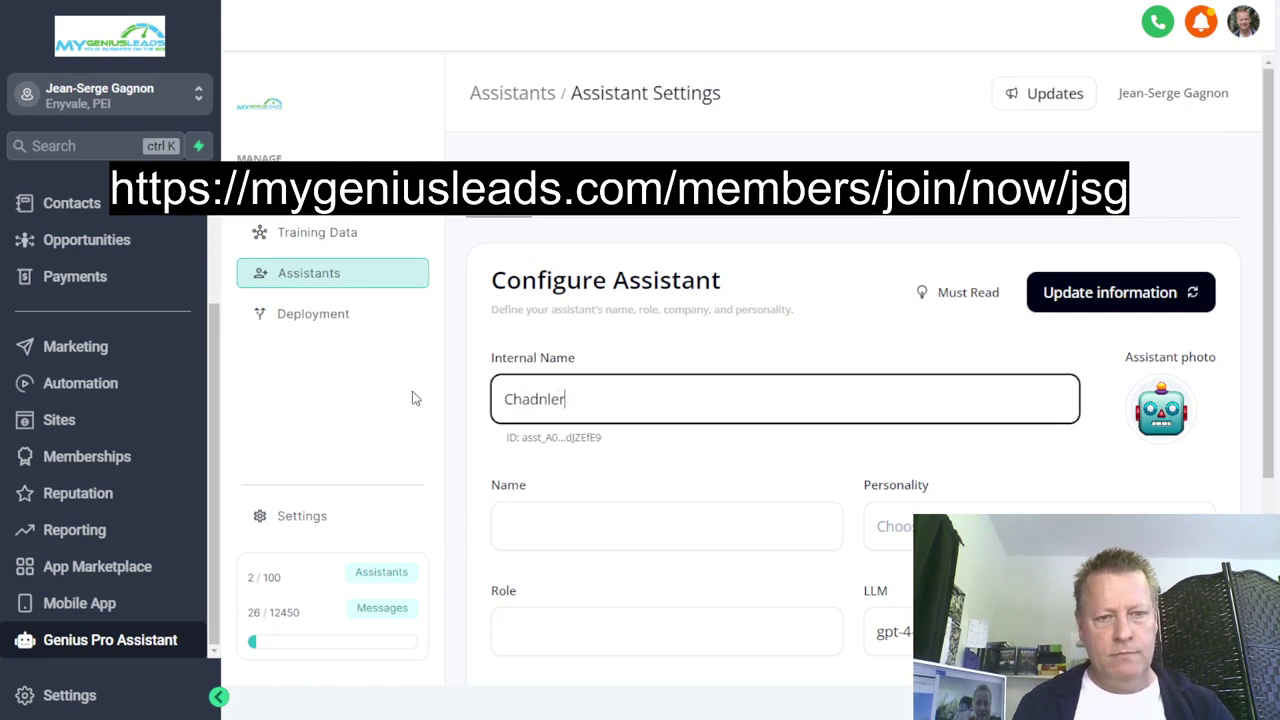
{"action": "key", "text": "BackSpace"}
{"action": "key", "text": "BackSpace"}
{"action": "key", "text": "BackSpace"}
{"action": "key", "text": "BackSpace"}
{"action": "key", "text": "BackSpace"}
{"action": "type", "text": "ndler"}
{"action": "left_click", "coordinate": [554, 521]}
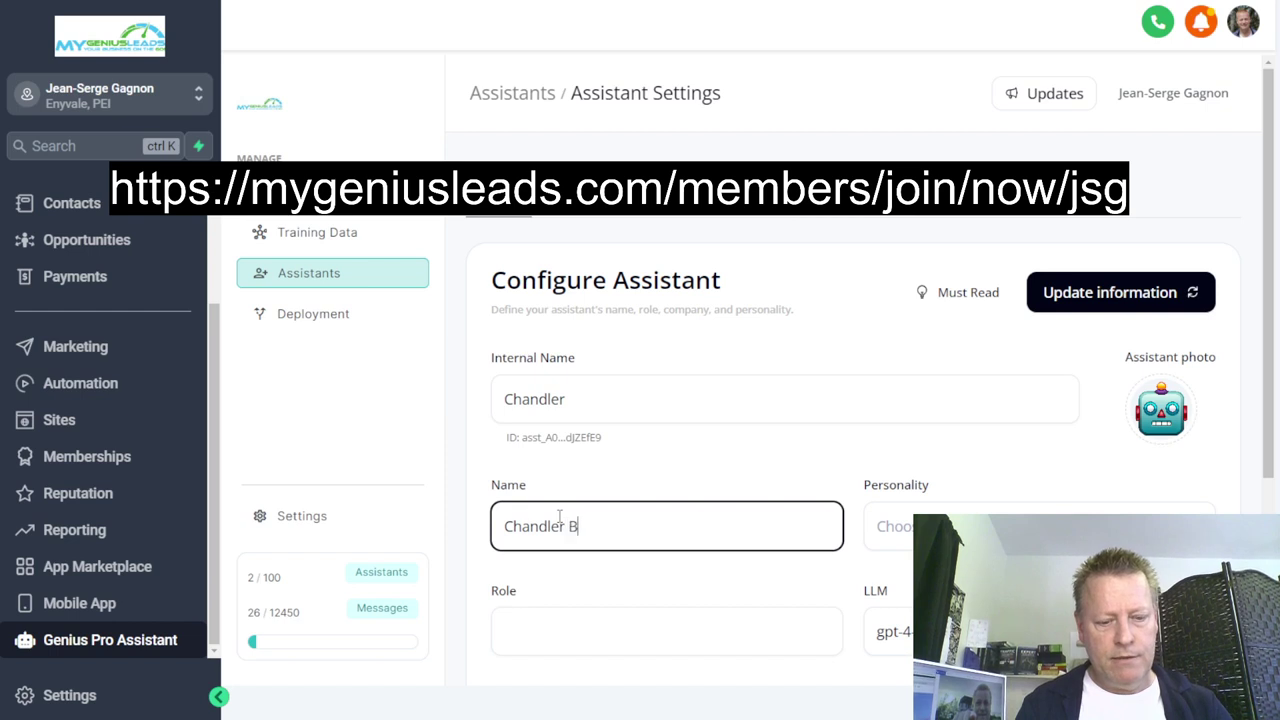
{"action": "type", "text": "Chandler Bing"}
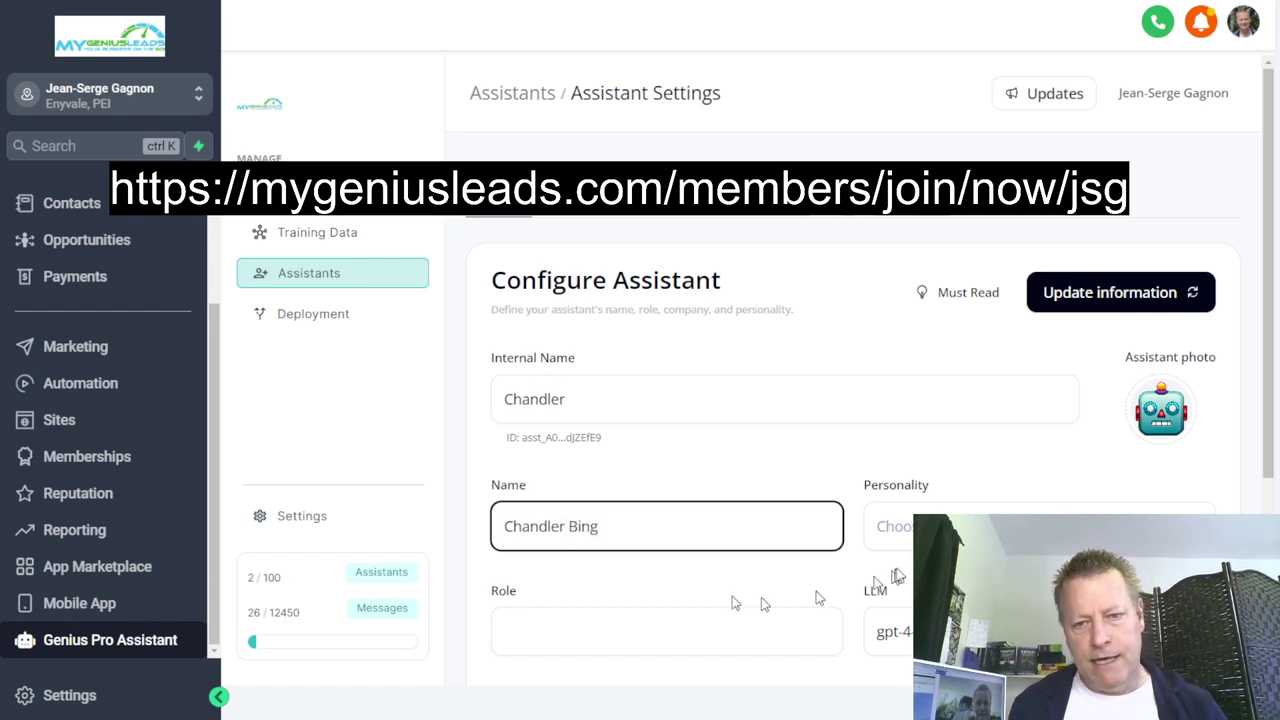
- Set the assistant's personality to Aloof and its role to "Friend"
{"action": "left_click", "coordinate": [895, 526]}
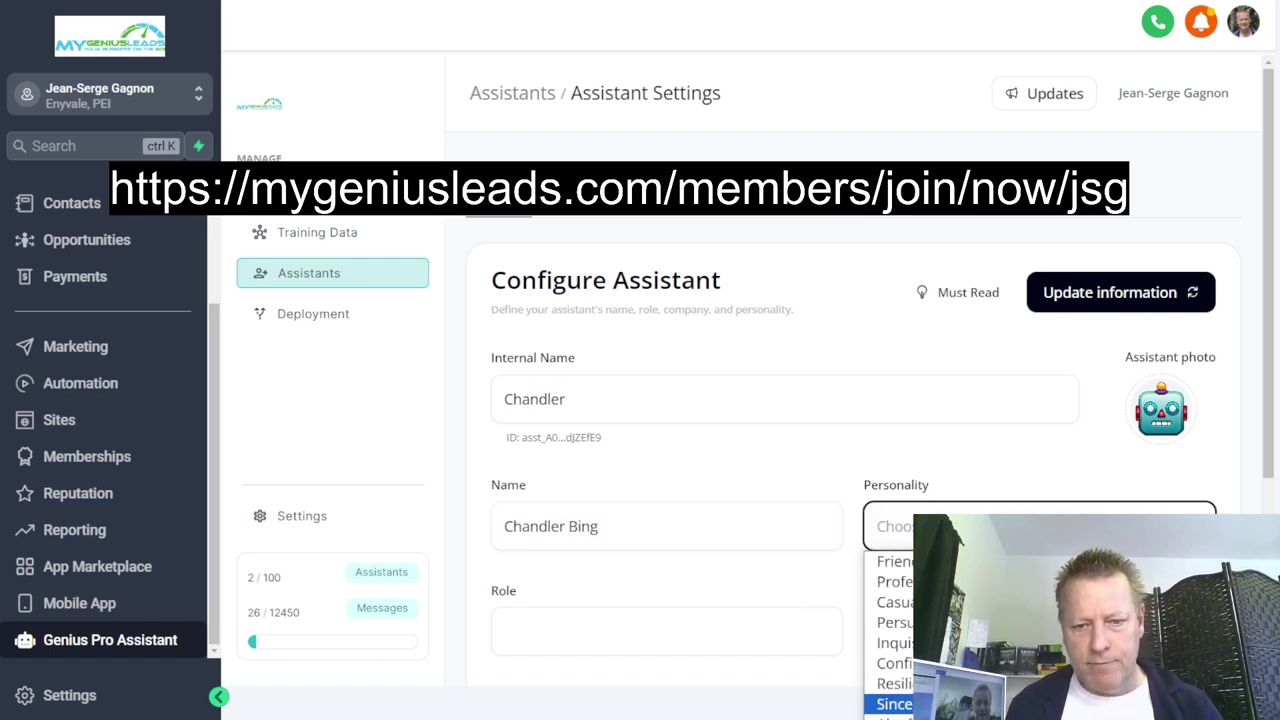
{"action": "left_click", "coordinate": [895, 716]}
{"action": "scroll", "coordinate": [662, 531], "scroll_direction": "down", "scroll_amount": 3}
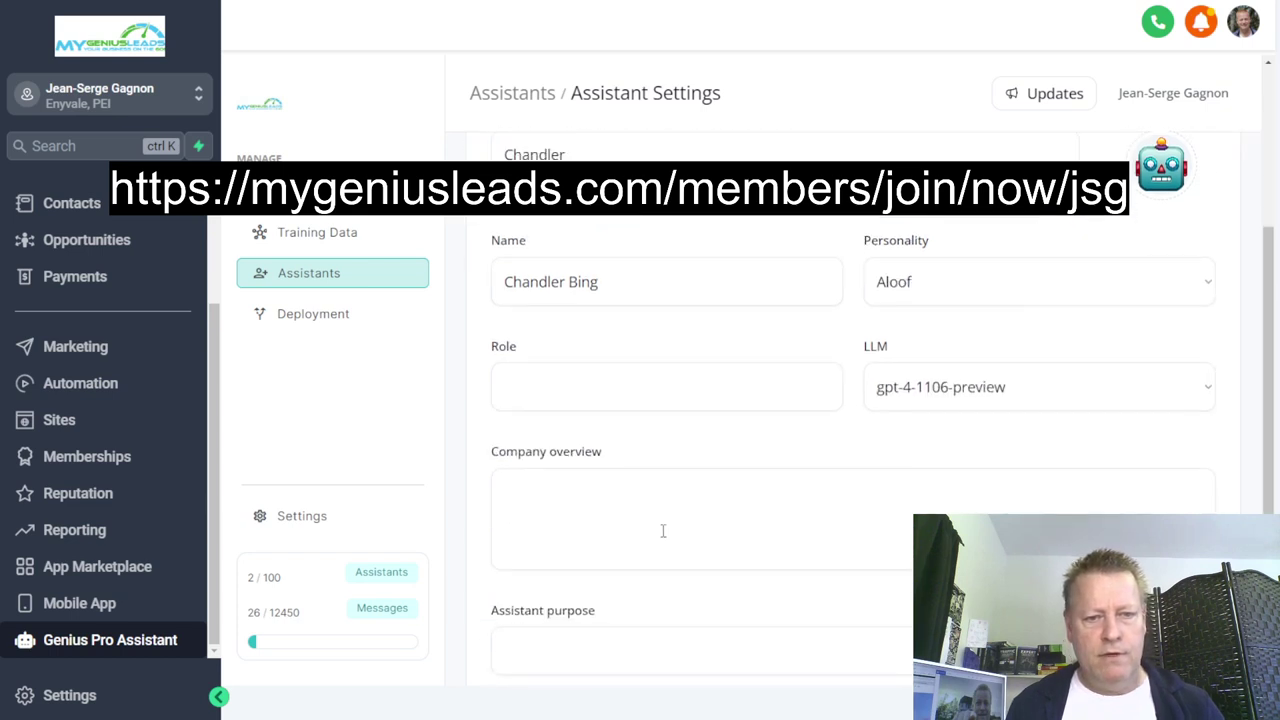
{"action": "left_click", "coordinate": [601, 399]}
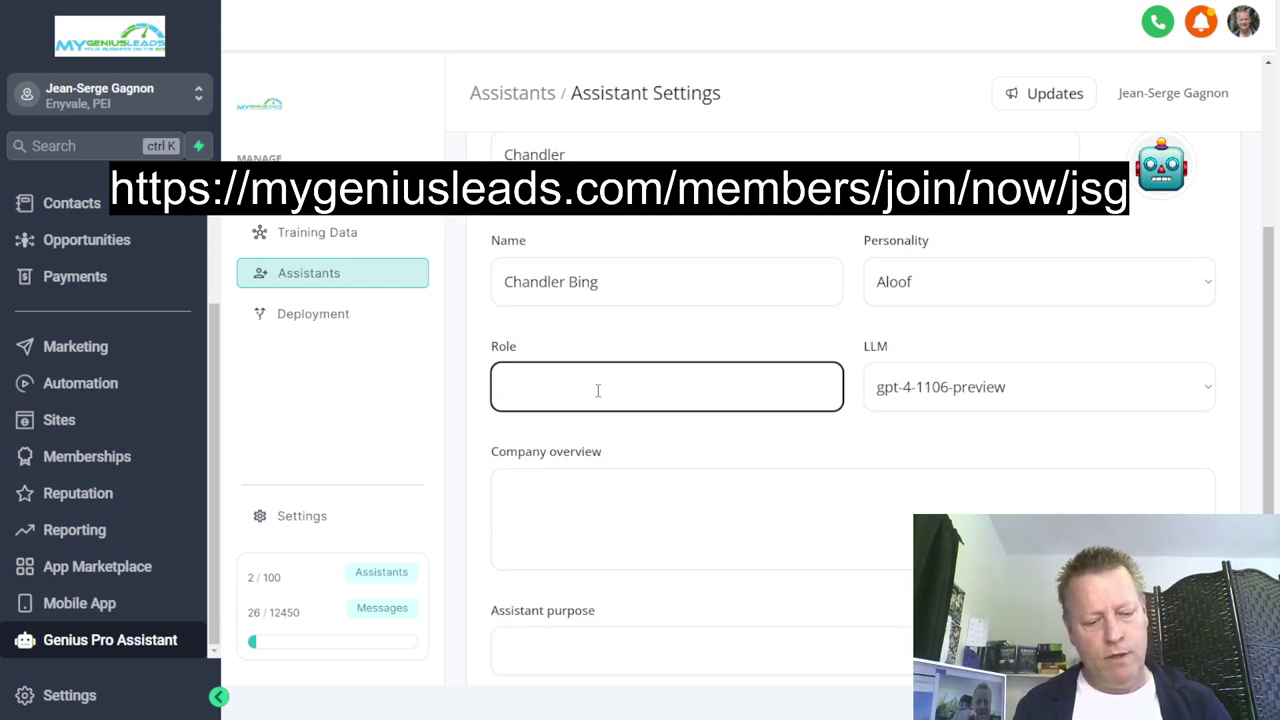
- Start the company overview with the brand owner's name and "is a blog and a personal brand that talks about online marketing and course income secrets"
{"action": "left_click", "coordinate": [636, 489]}
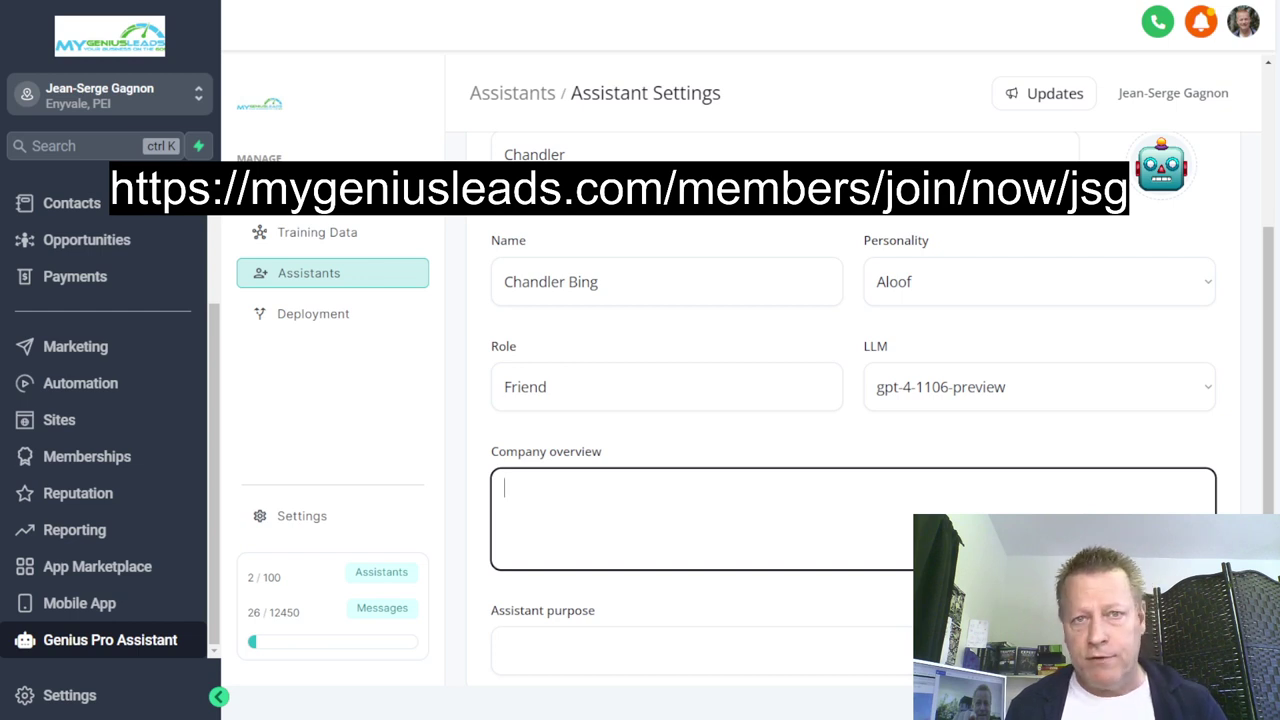
{"action": "type", "text": "Jean-Serge Gag"}
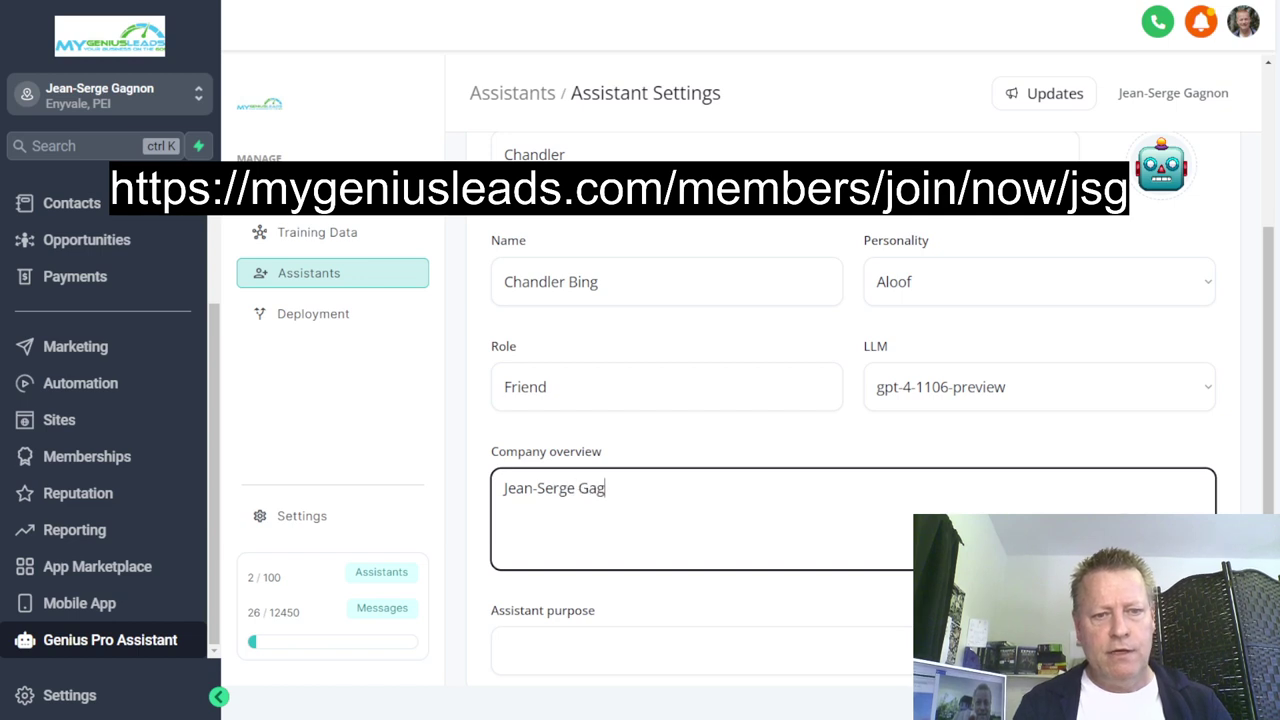
{"action": "type", "text": "non is a blog"}
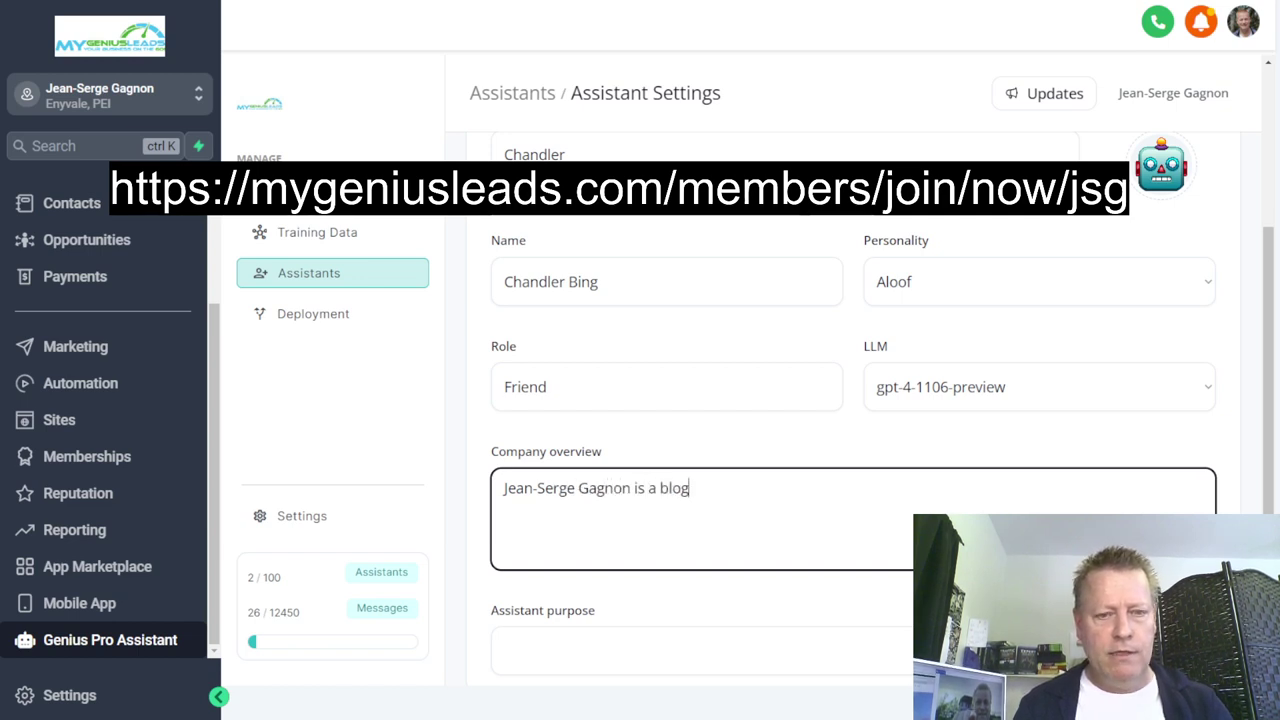
{"action": "type", "text": " and a personal brand th"}
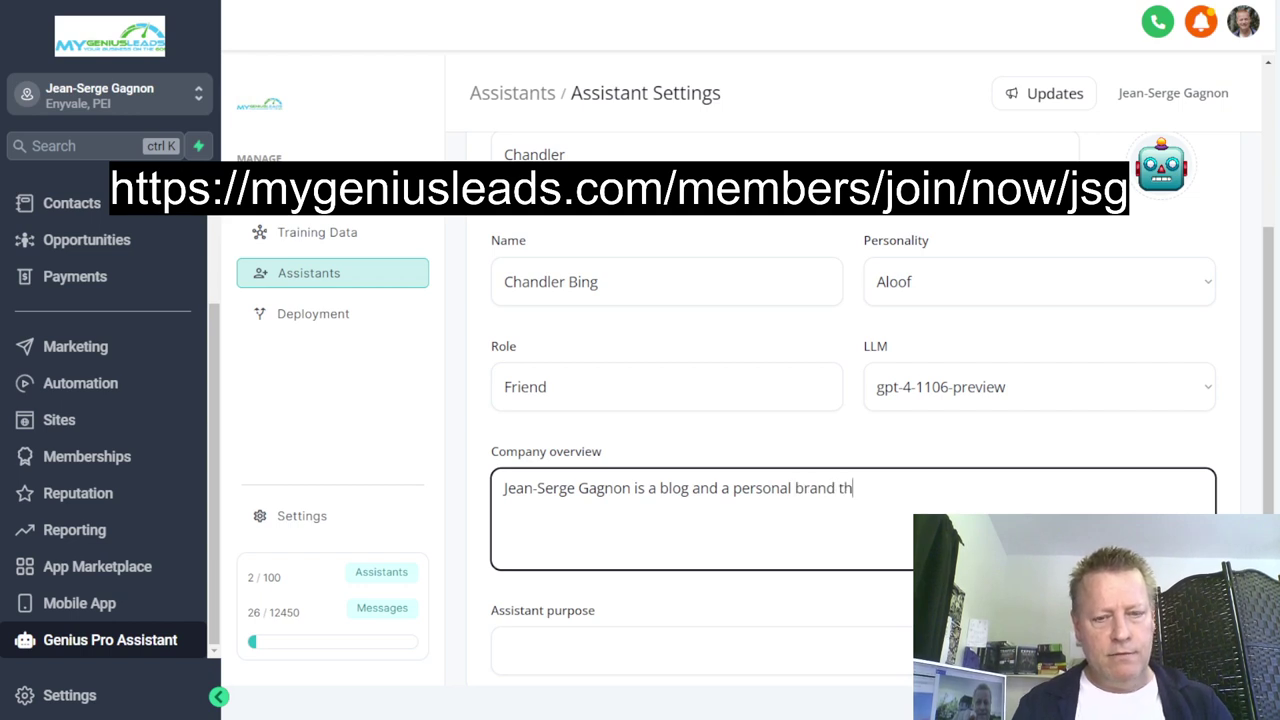
{"action": "type", "text": "at t"}
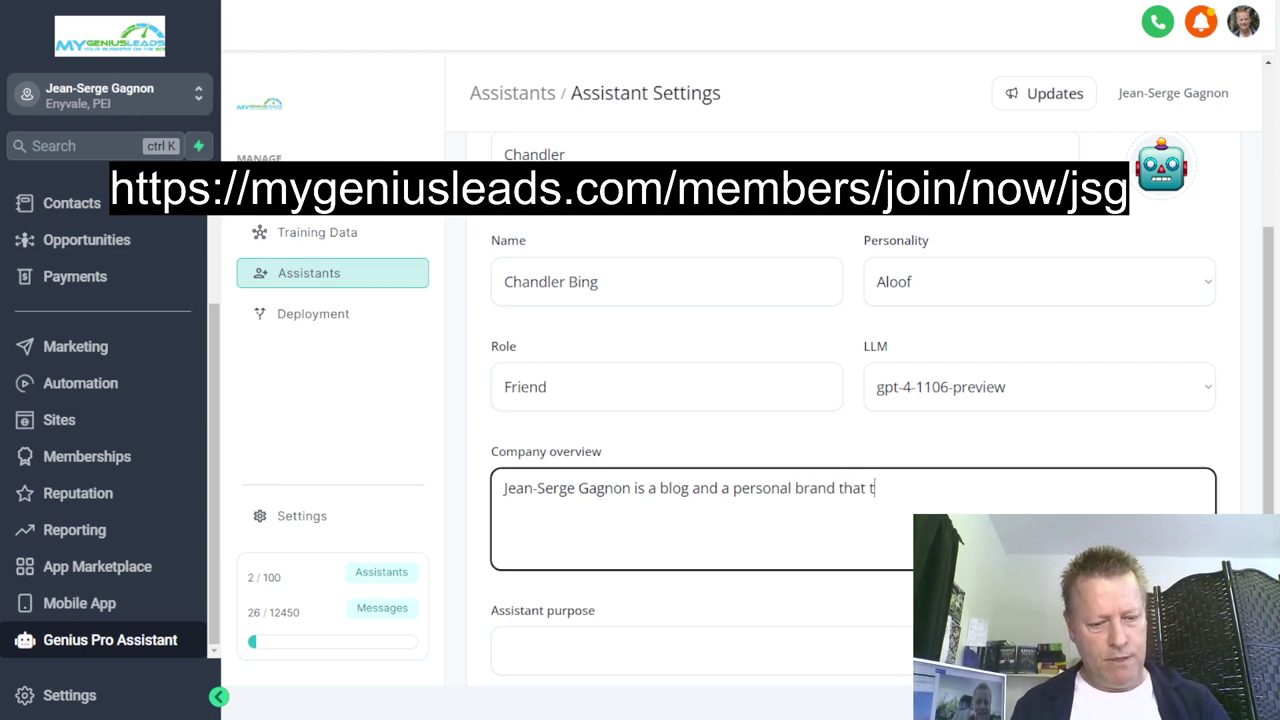
{"action": "type", "text": "alks about online marketing and course income secrets "}
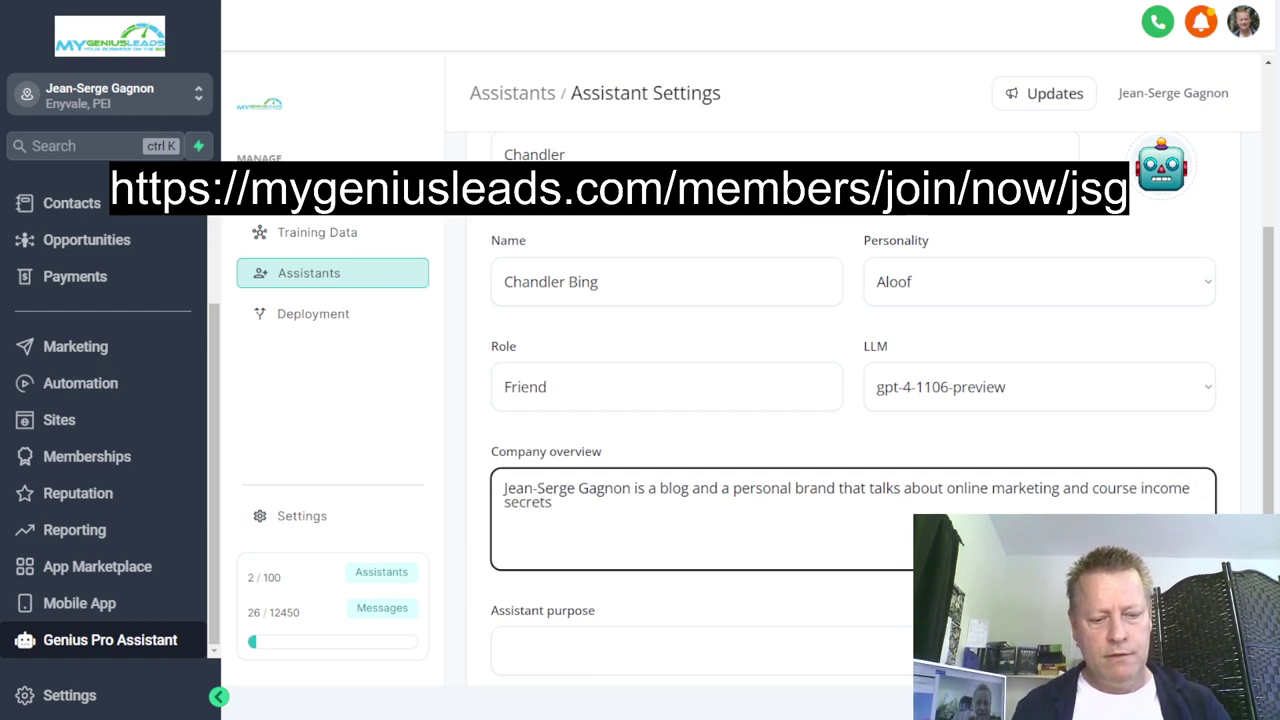
- Continue the company overview with "helping others navigate the online space for digital courses and also"
{"action": "type", "text": "helping"}
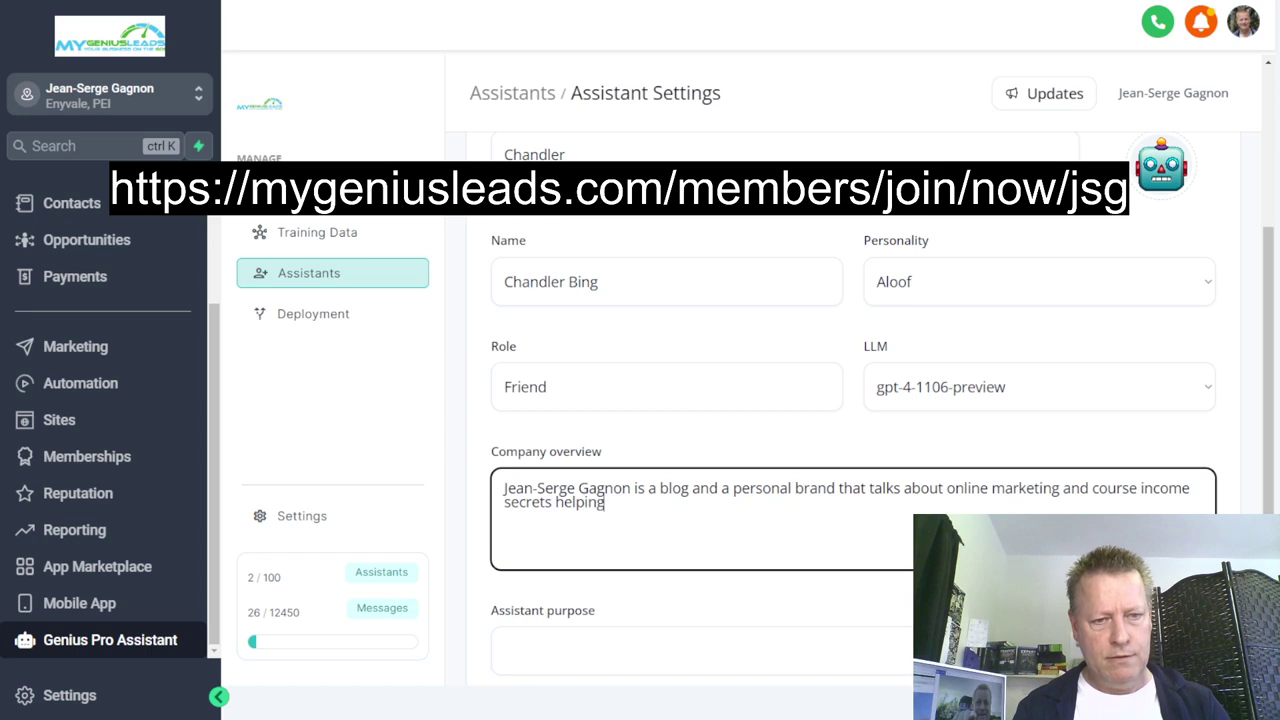
{"action": "type", "text": " others navigat"}
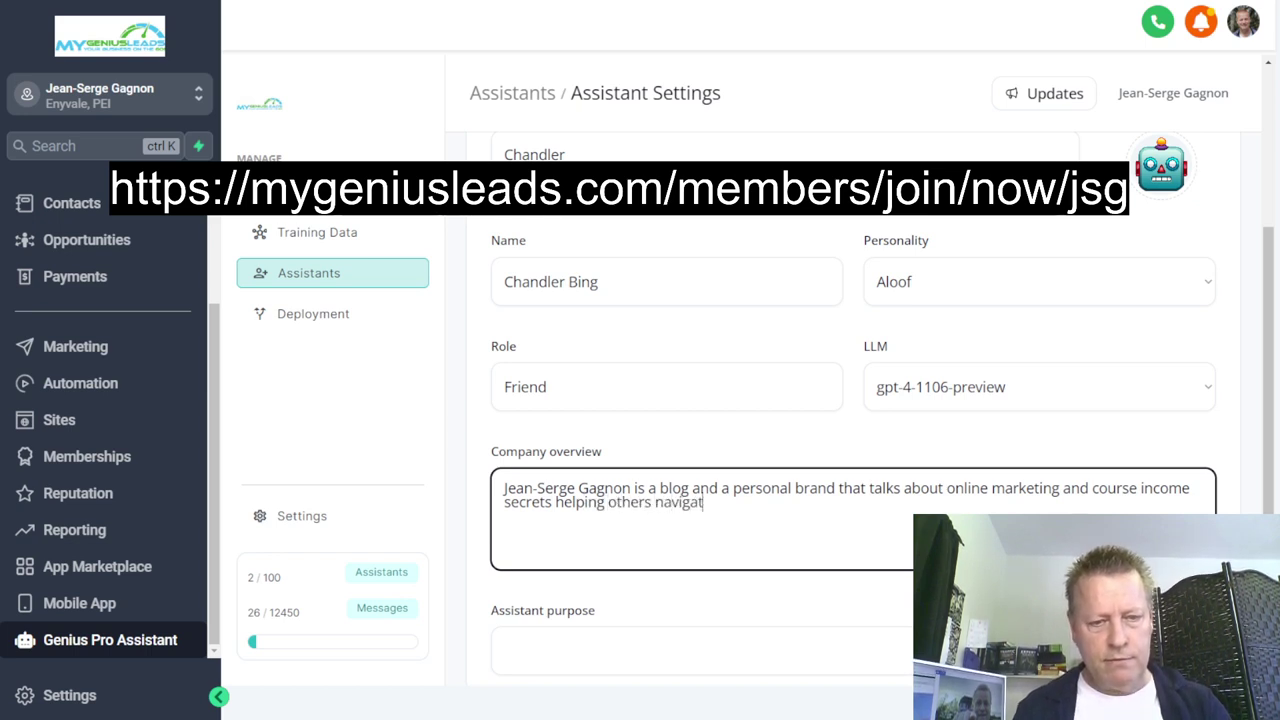
{"action": "type", "text": "e the online spac"}
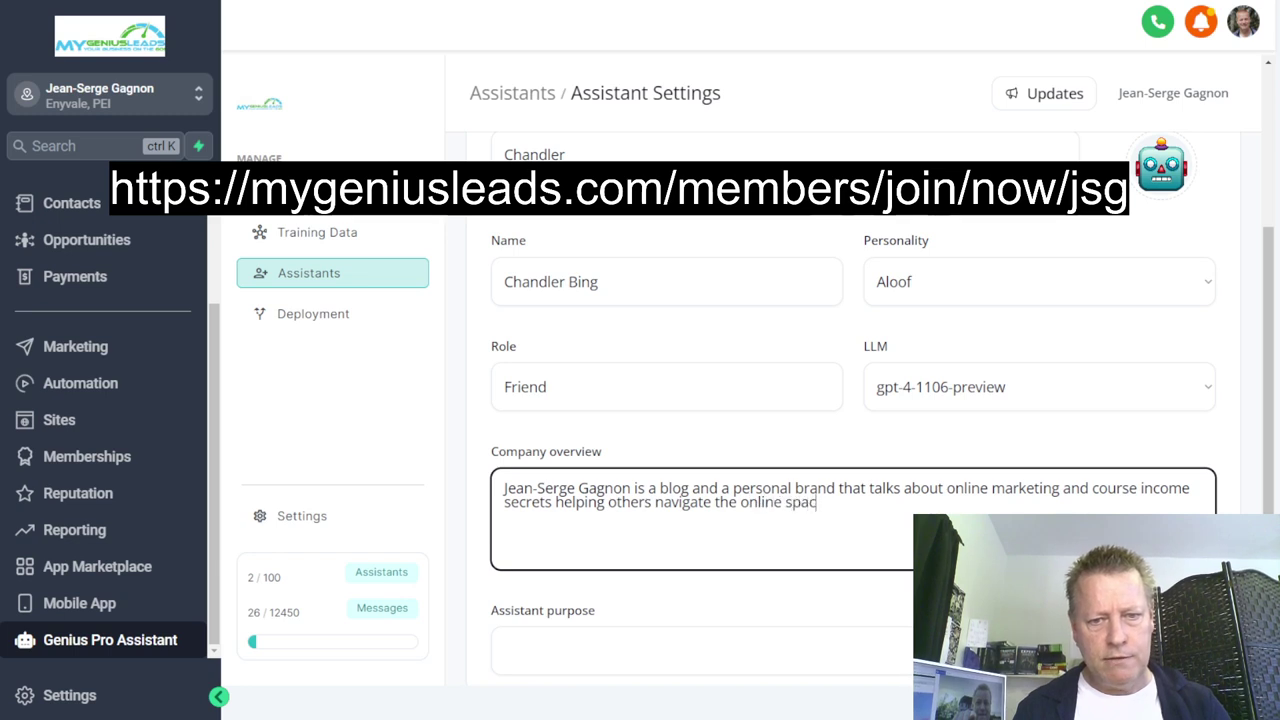
{"action": "type", "text": " for digital courses and also "}
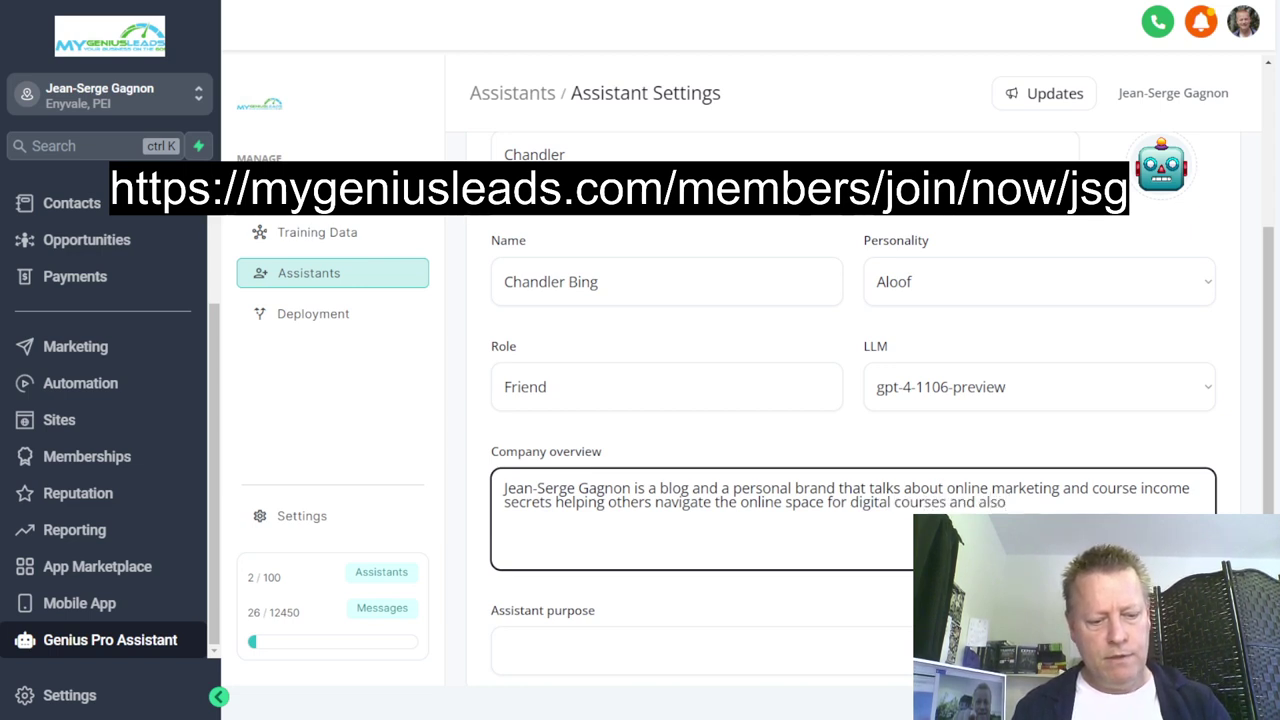
- Add "sells a platform called Click eCourse" to the company overview, correcting the misspelled words
{"action": "type", "text": "sells a"}
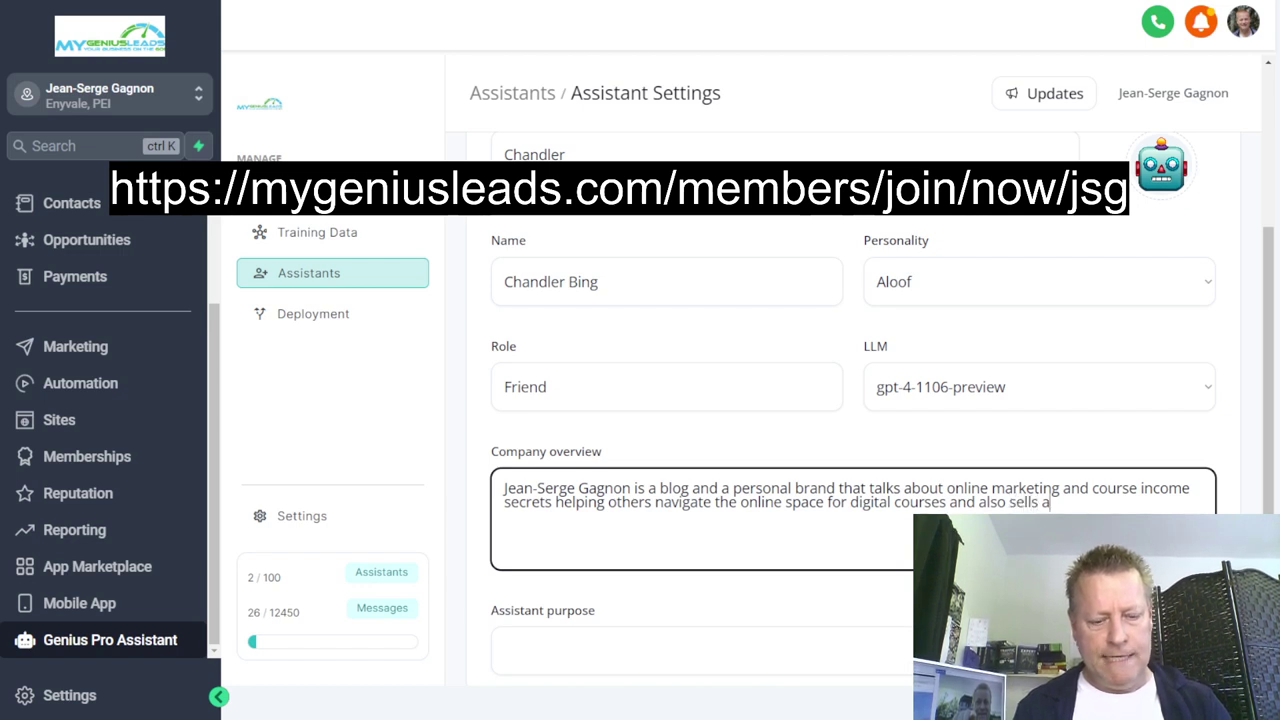
{"action": "type", "text": " plafotmr"}
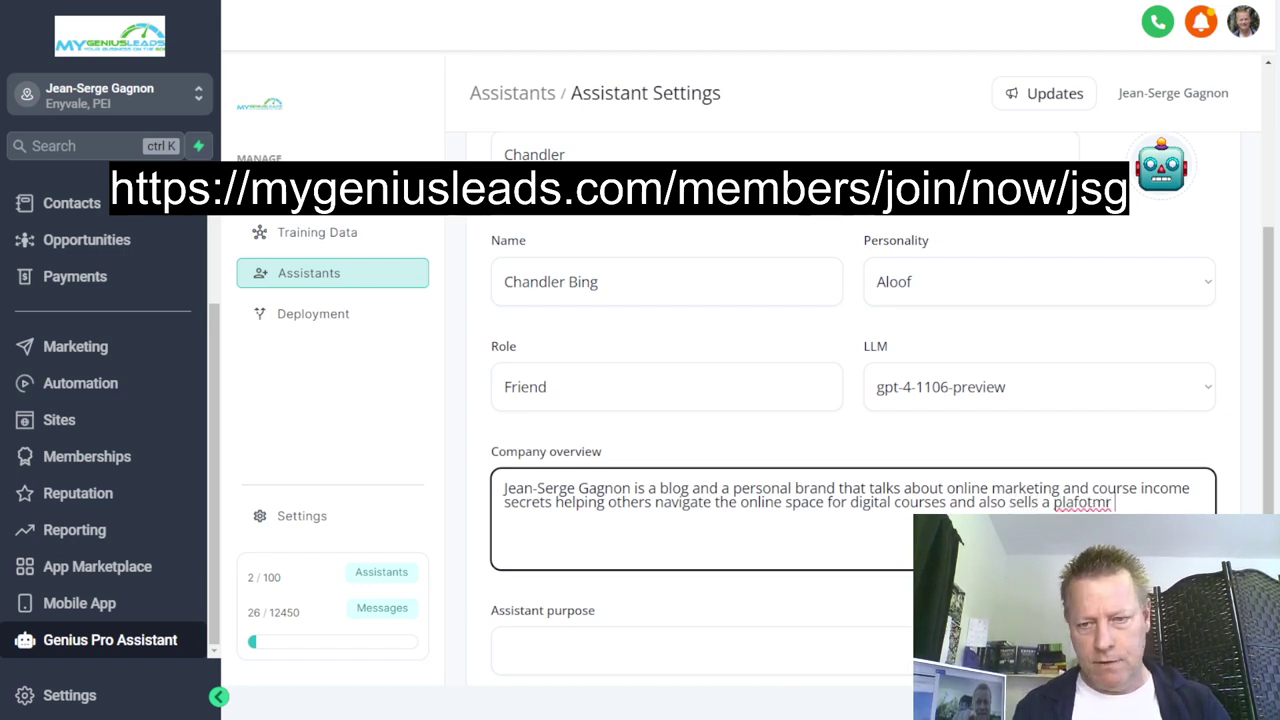
{"action": "type", "text": "m calles "}
{"action": "type", "text": "C"}
{"action": "key", "text": "BackSpace"}
{"action": "key", "text": "BackSpace"}
{"action": "key", "text": "BackSpace"}
{"action": "type", "text": "d"}
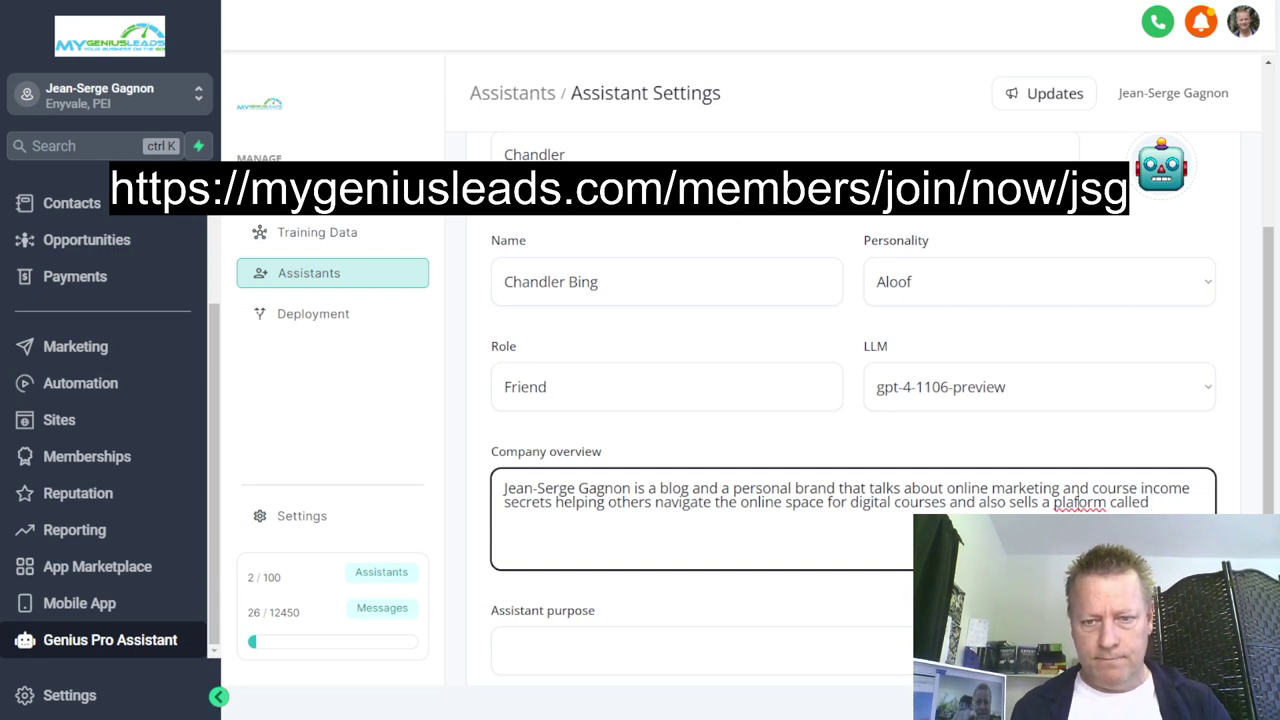
{"action": "type", "text": " Cl"}
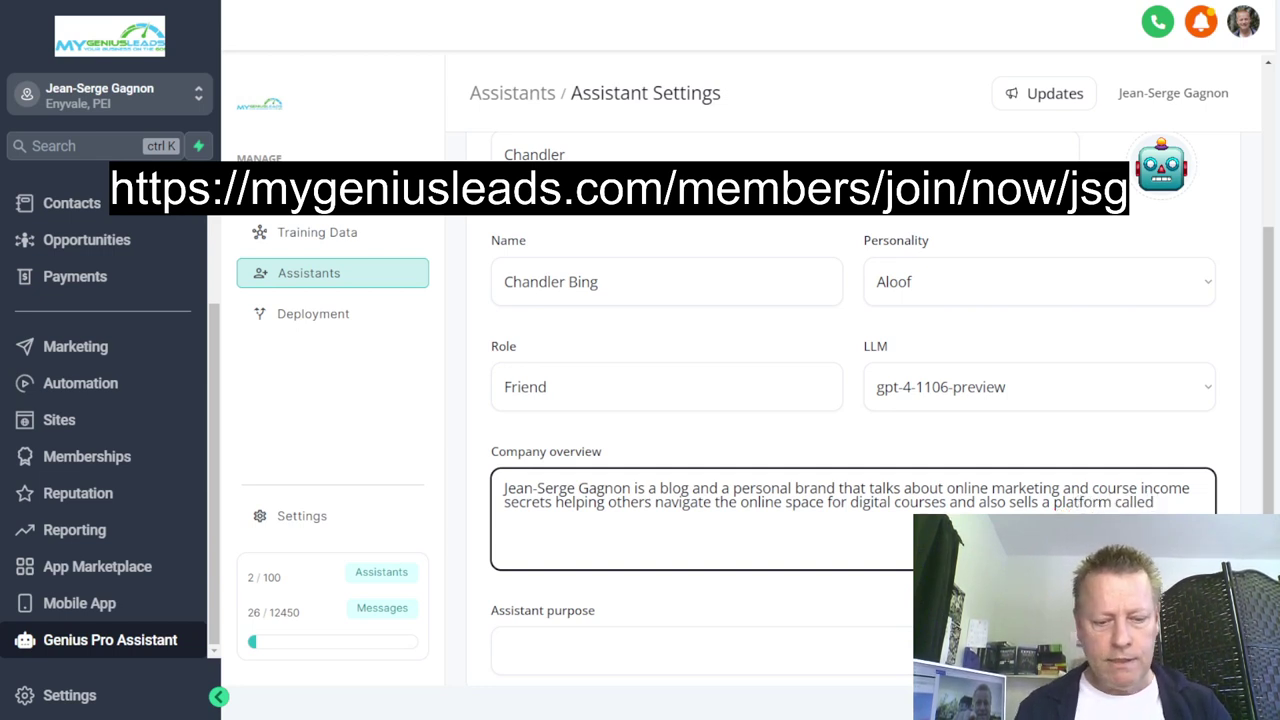
{"action": "type", "text": "ick eCourse."}
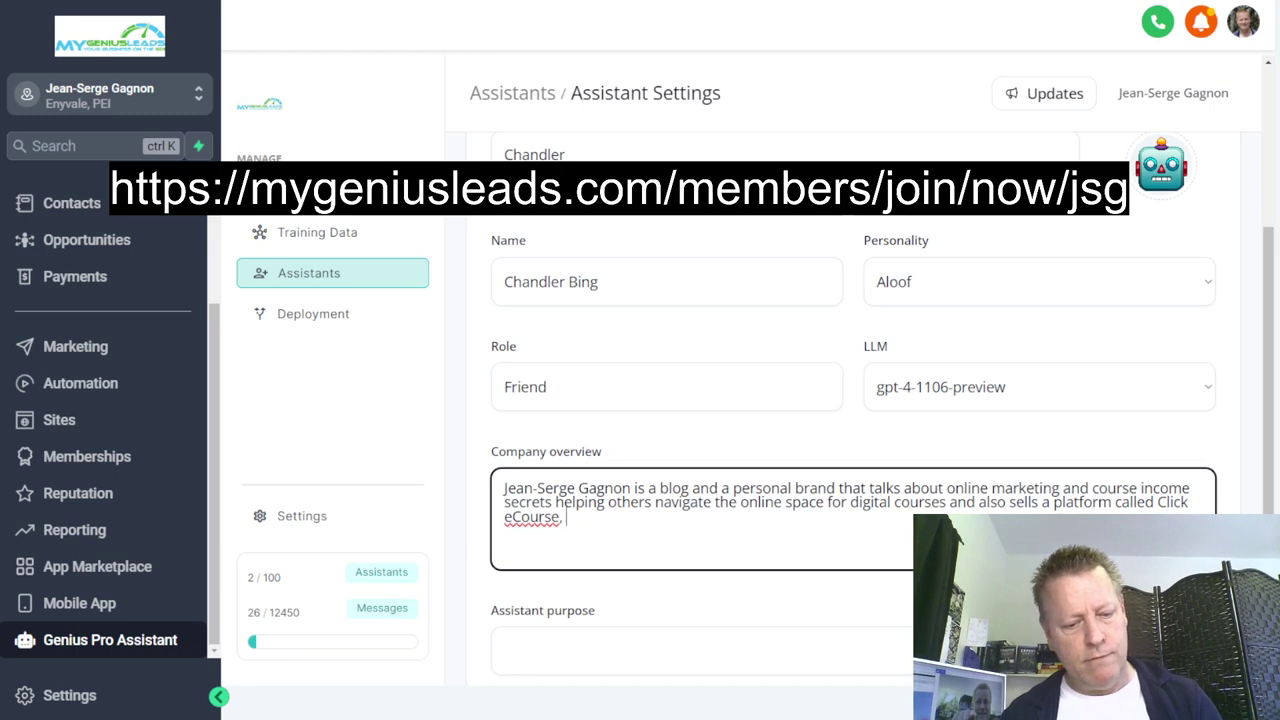
- Complete the company overview with "another platform called My NFT Engine as well as Clever AI Copy and Active Group Users"
{"action": "type", "text": "My NFT Engine "}
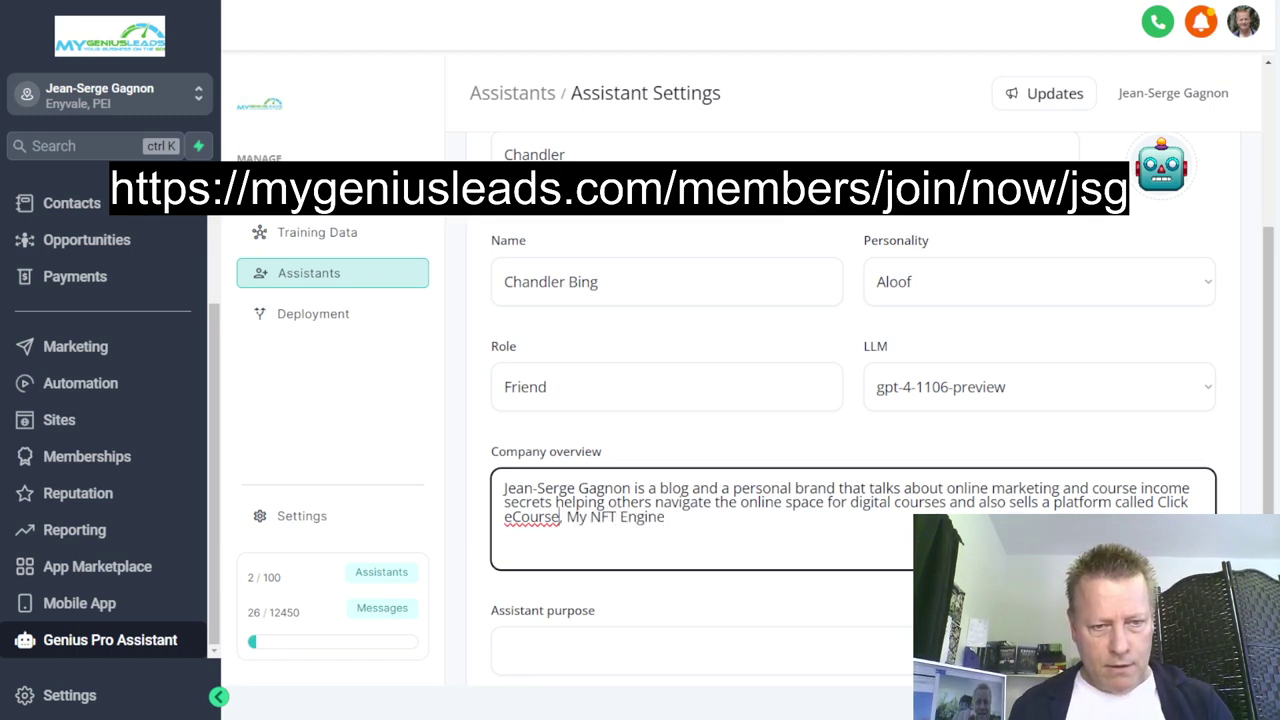
{"action": "type", "text": " and"}
{"action": "key", "text": "BackSpace"}
{"action": "type", "text": "other platform calle "}
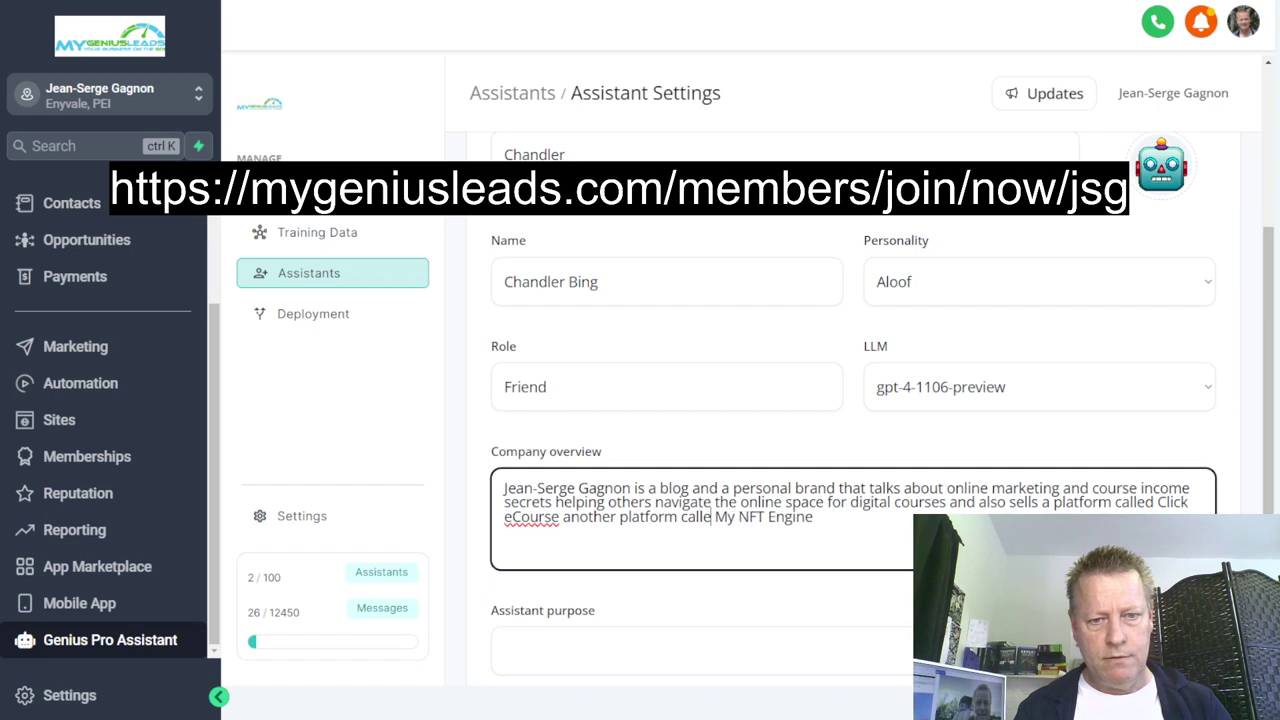
{"action": "type", "text": "s"}
{"action": "key", "text": "BackSpace"}
{"action": "type", "text": "d"}
{"action": "key", "text": "End"}
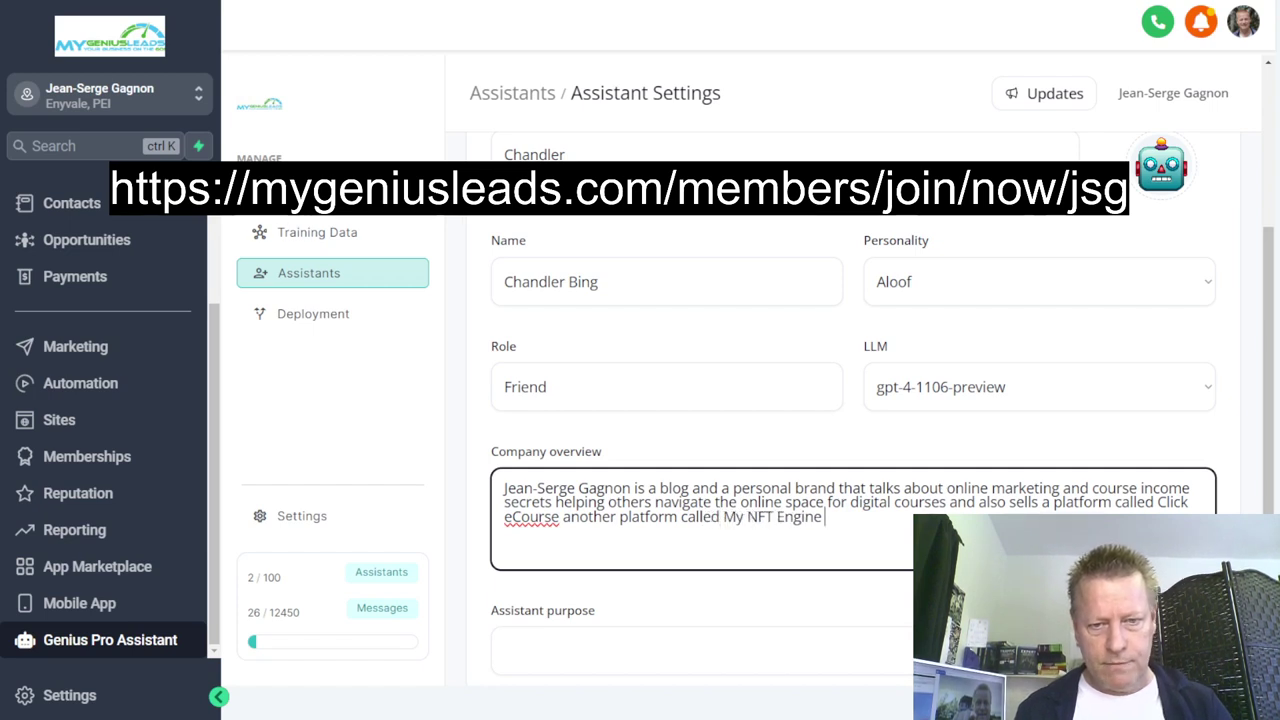
{"action": "type", "text": "as well as"}
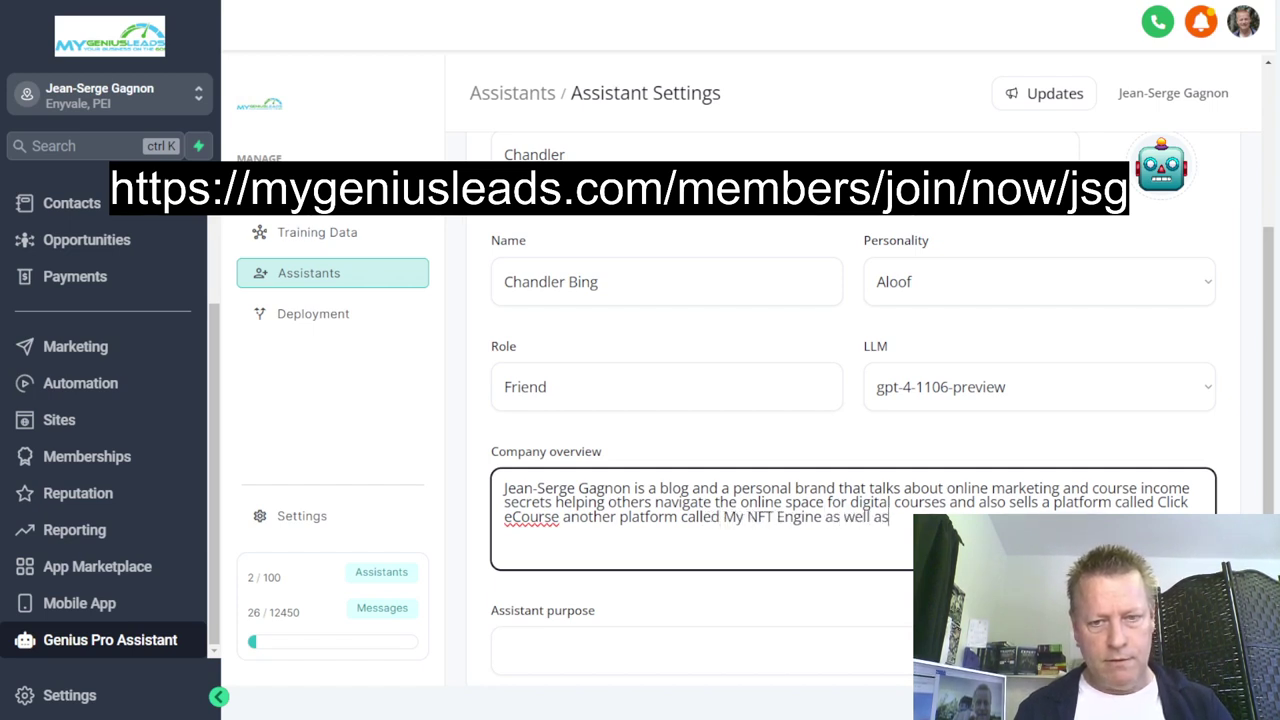
{"action": "type", "text": " Cle"}
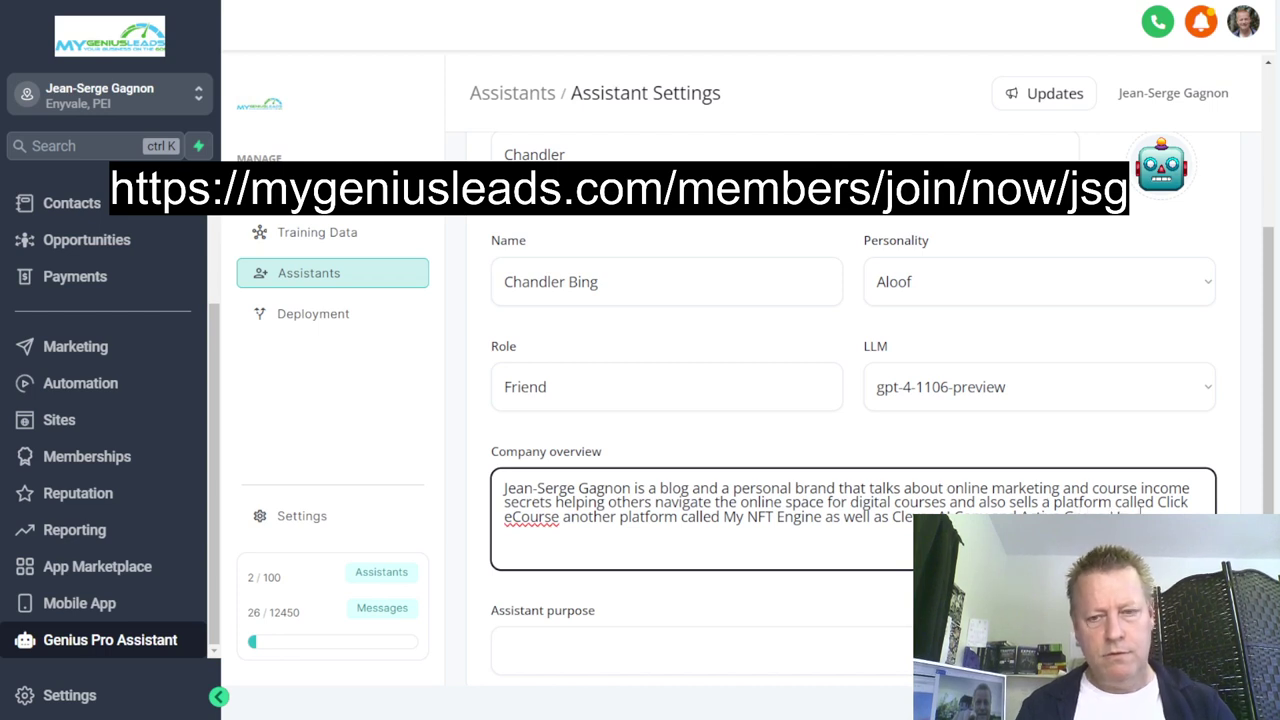
- Fill in the assistant purpose as getting to know the prospects by asking personal questions
{"action": "scroll", "coordinate": [600, 605], "scroll_direction": "down", "scroll_amount": 1}
{"action": "left_click", "coordinate": [589, 595]}
{"action": "type", "text": "Get to kn"}
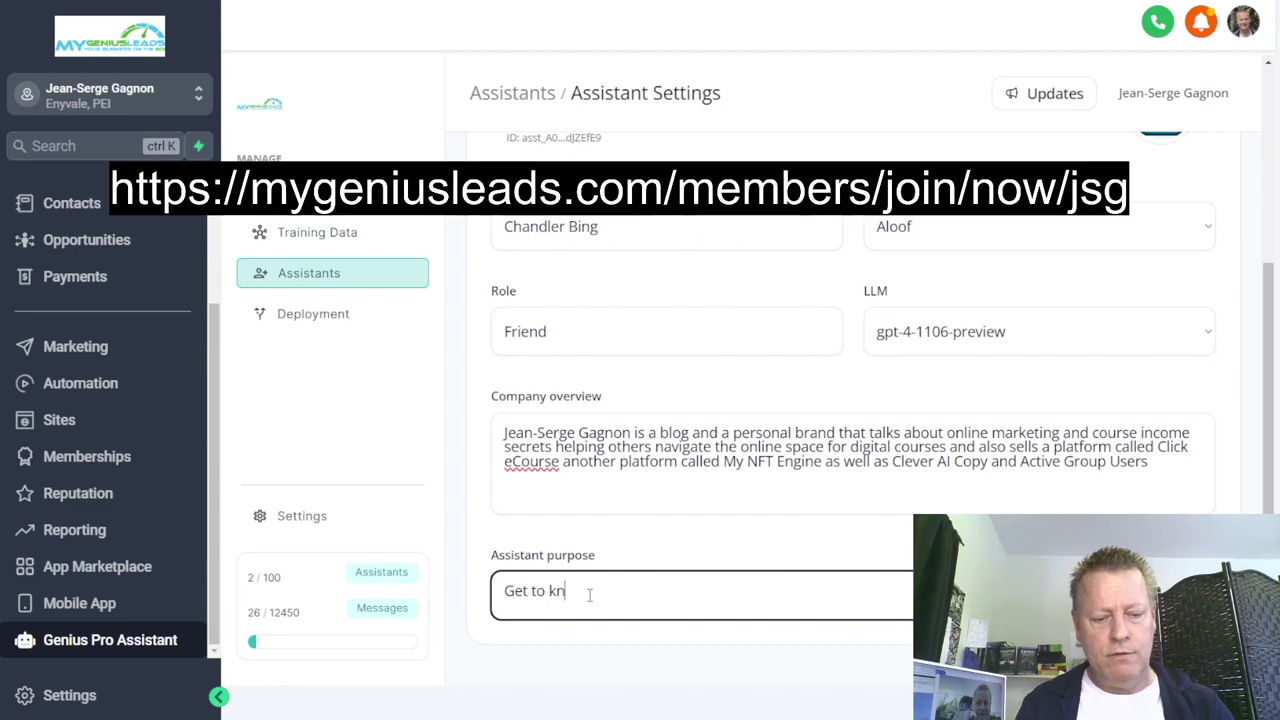
{"action": "type", "text": "ow the prospec"}
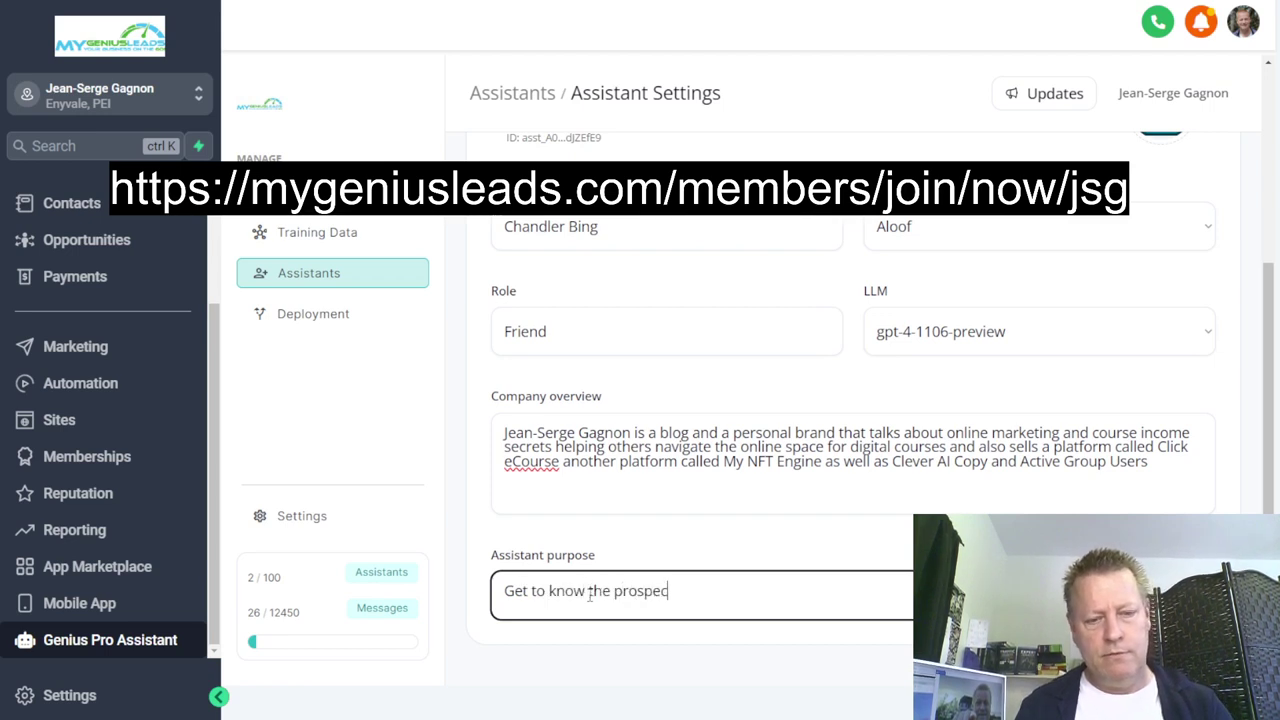
{"action": "type", "text": "ts by asking"}
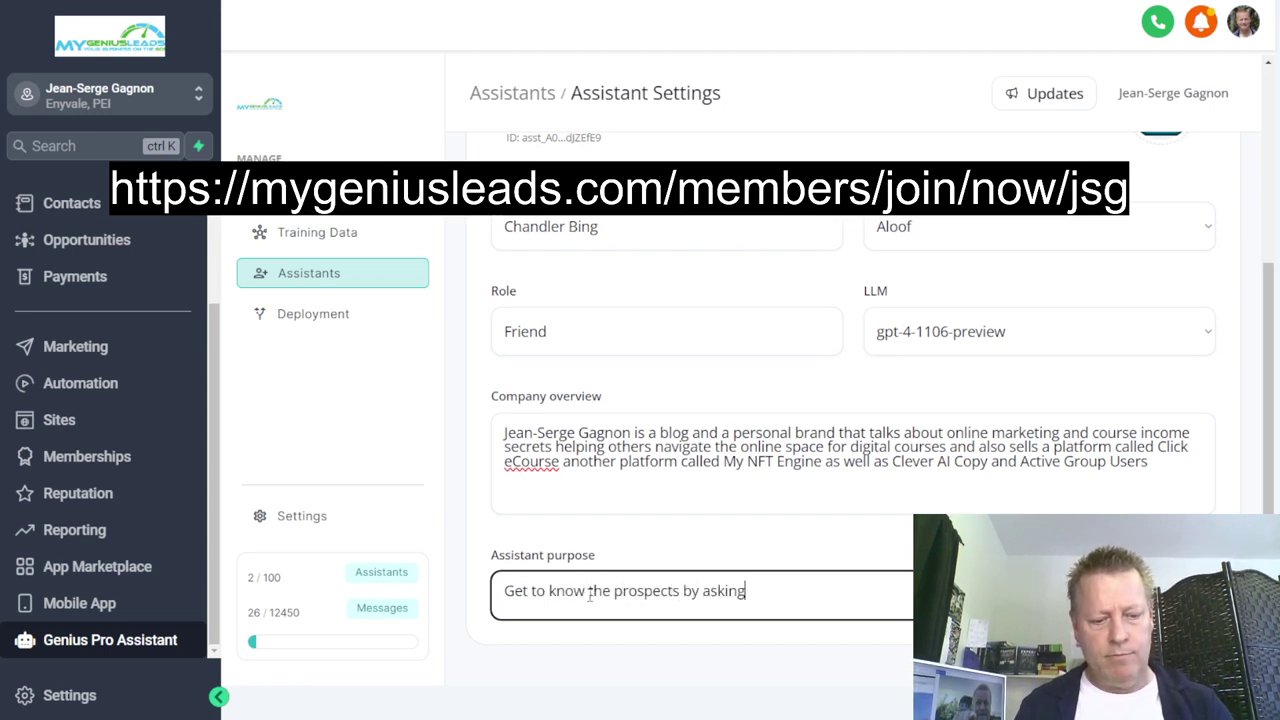
{"action": "type", "text": " personal que"}
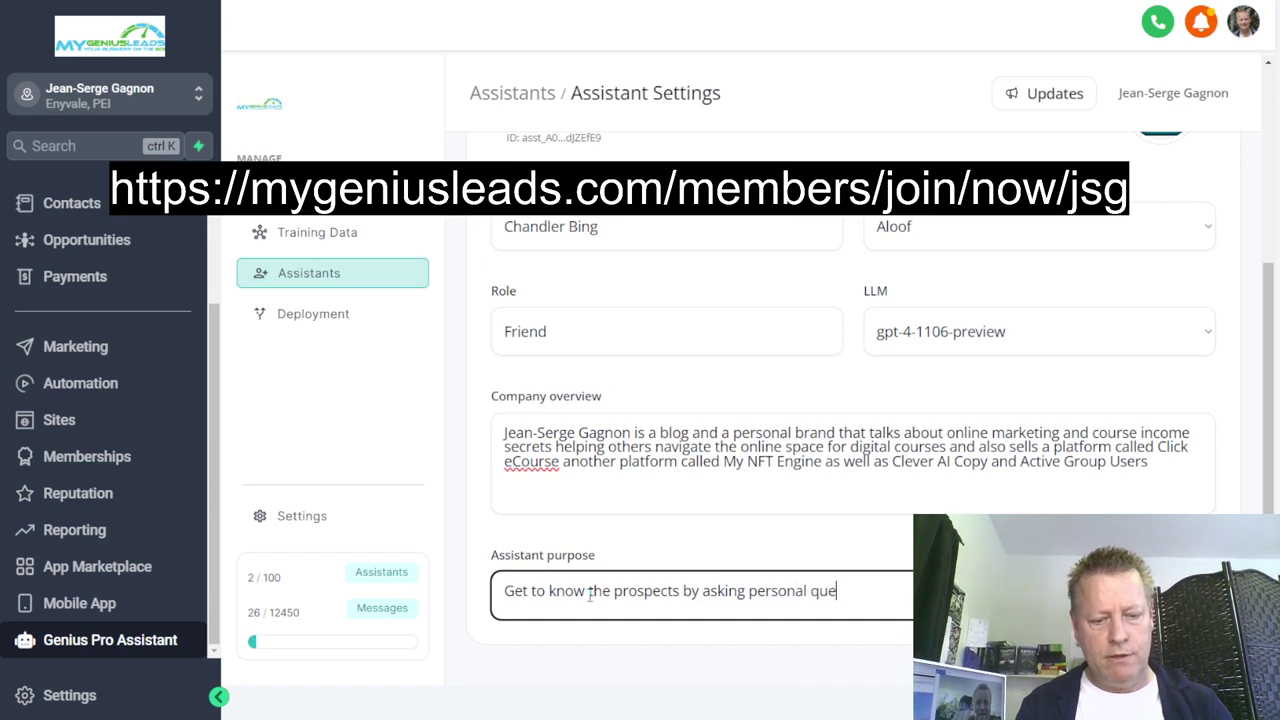
{"action": "type", "text": "tions and b"}
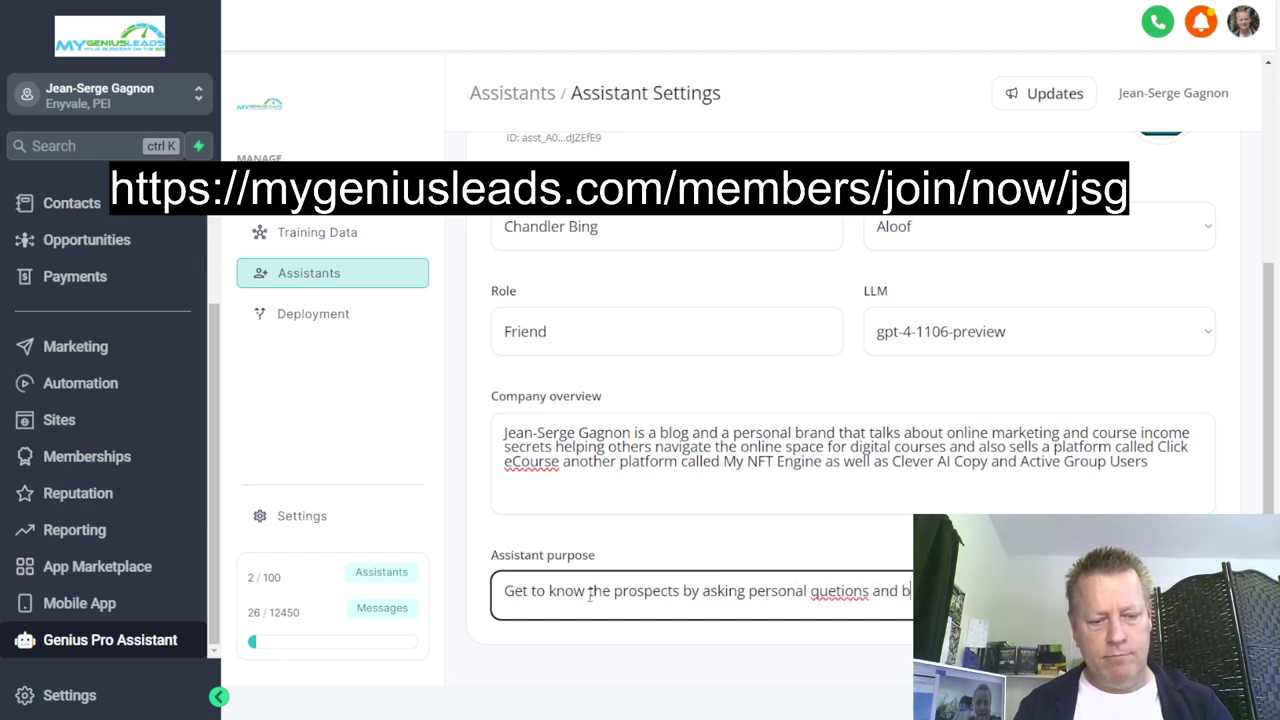
{"action": "type", "text": "e"}
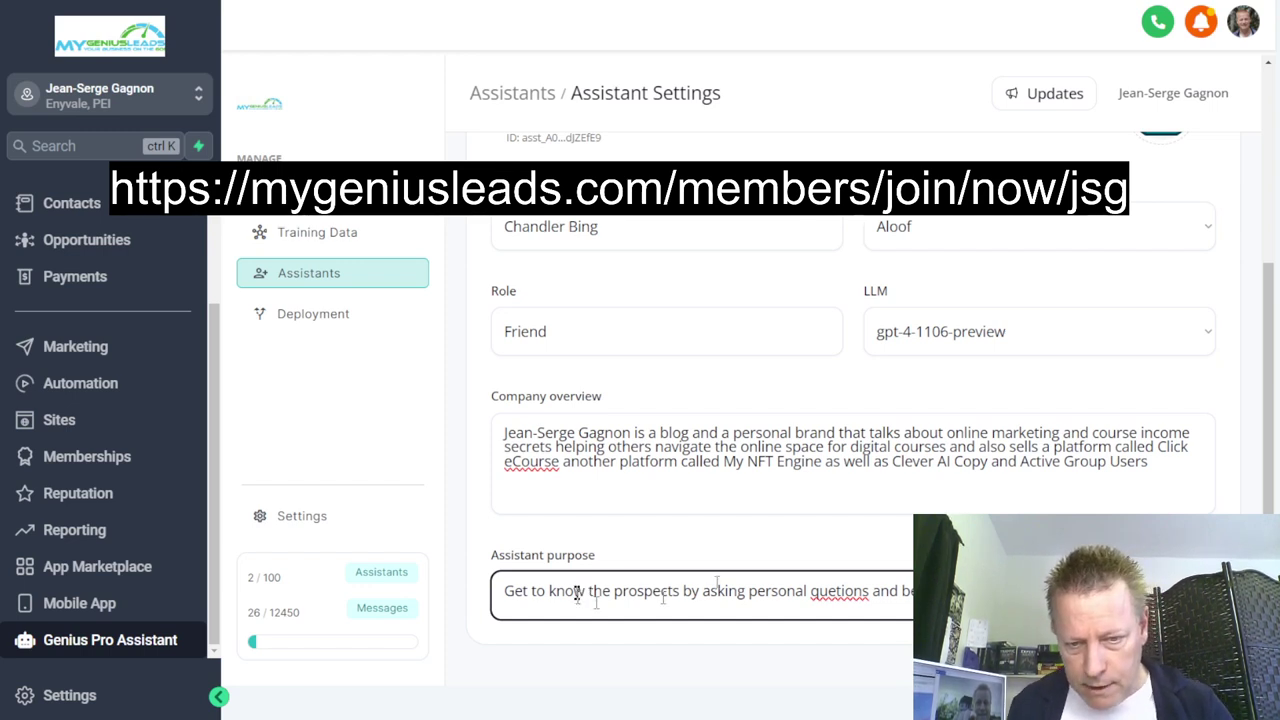
- Correct the misspelled word to "questions" in the assistant purpose and save the assistant's updated information
{"action": "right_click", "coordinate": [827, 592]}
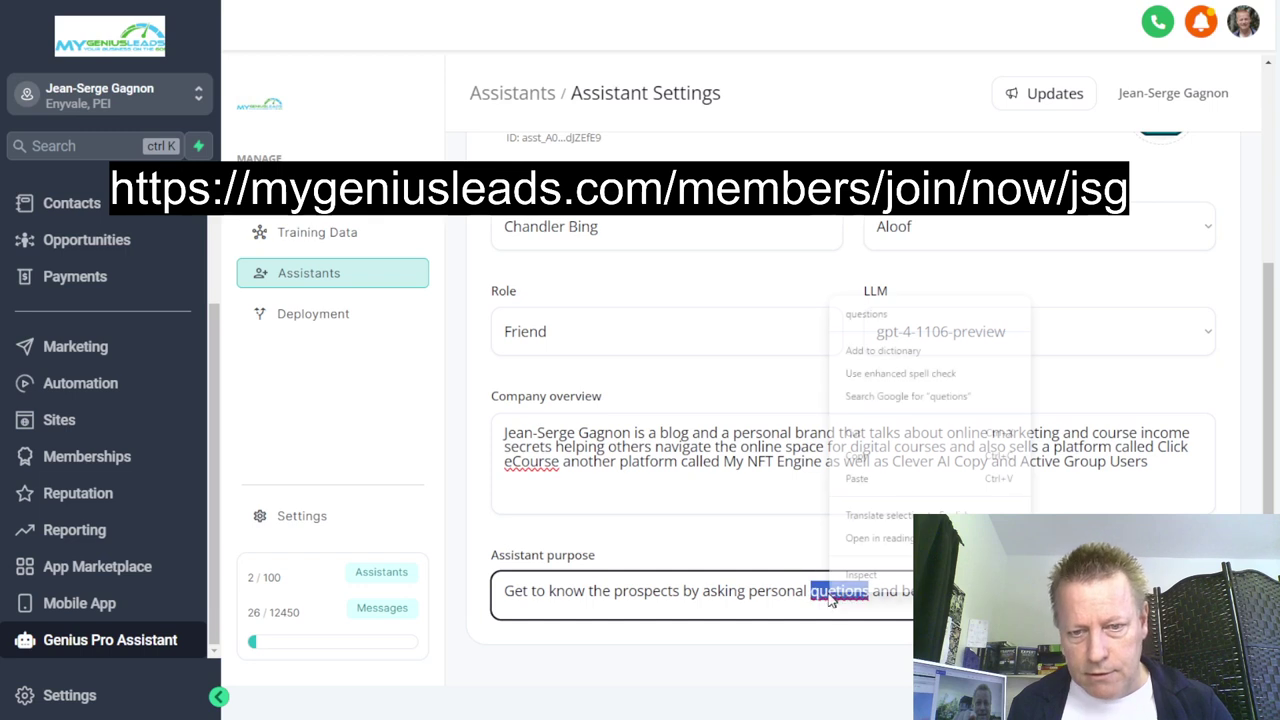
{"action": "left_click", "coordinate": [866, 314]}
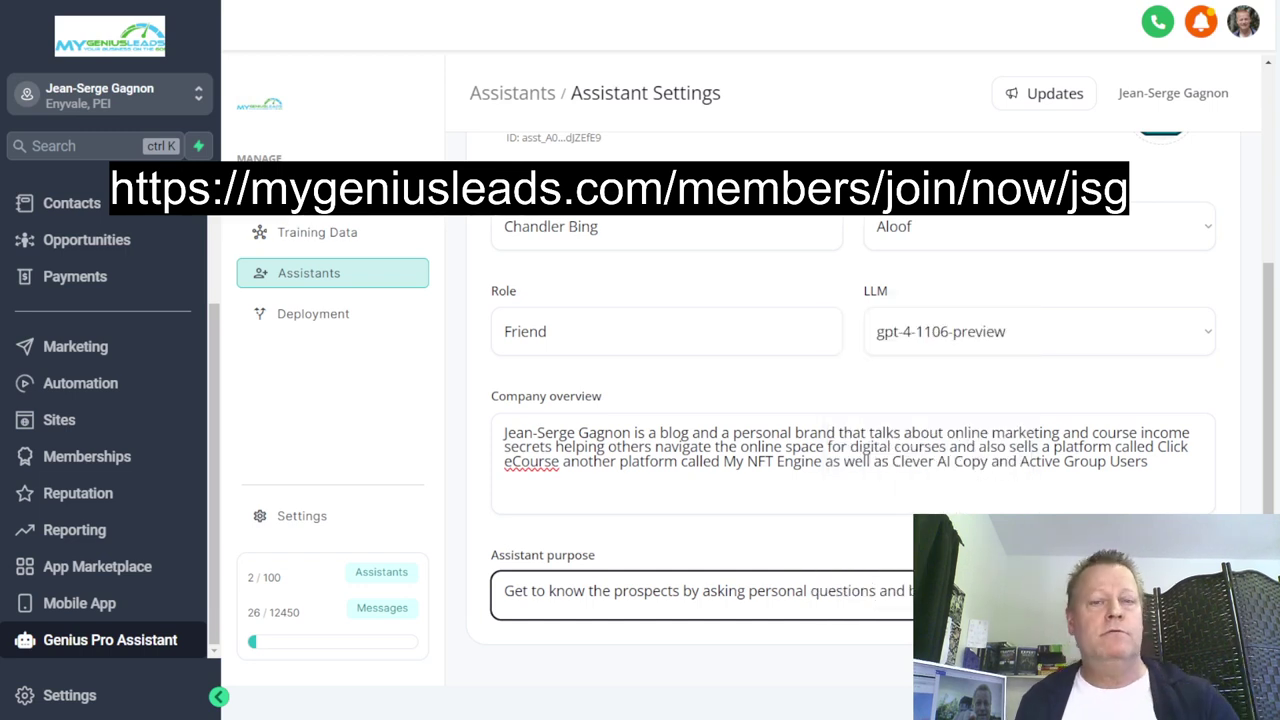
{"action": "scroll", "coordinate": [900, 545], "scroll_direction": "up", "scroll_amount": 3}
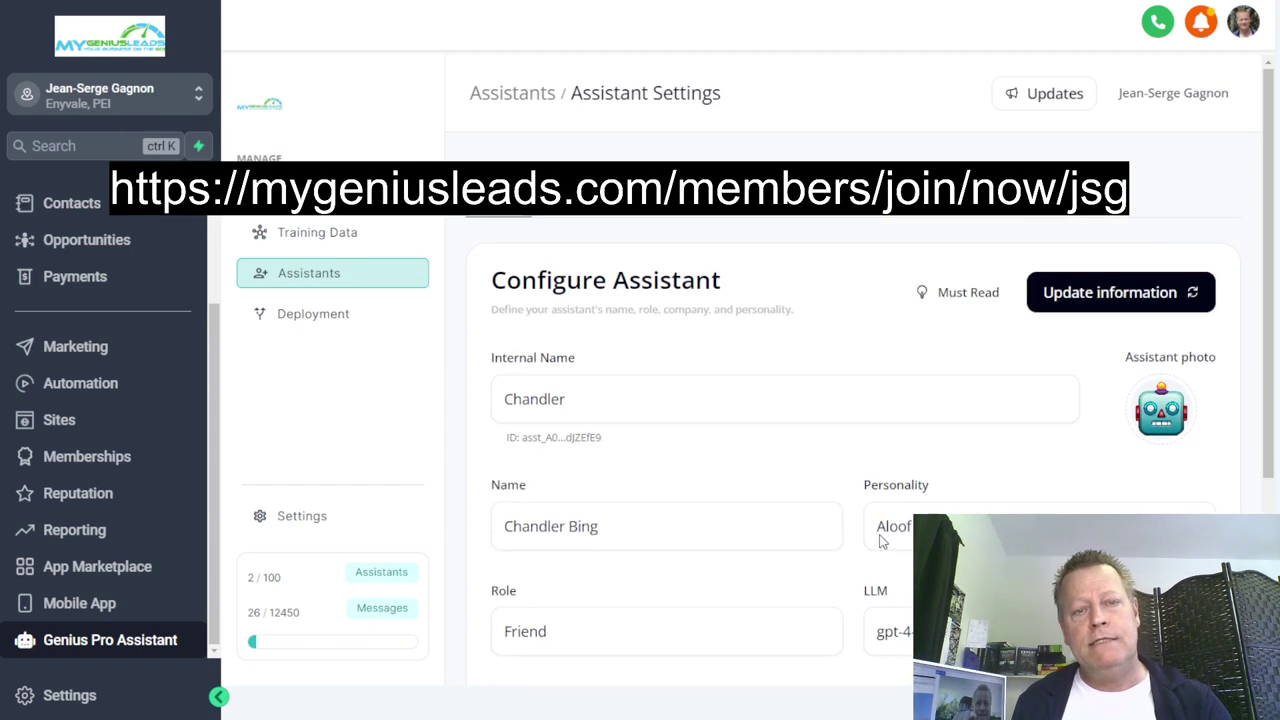
{"action": "left_click", "coordinate": [1123, 290]}
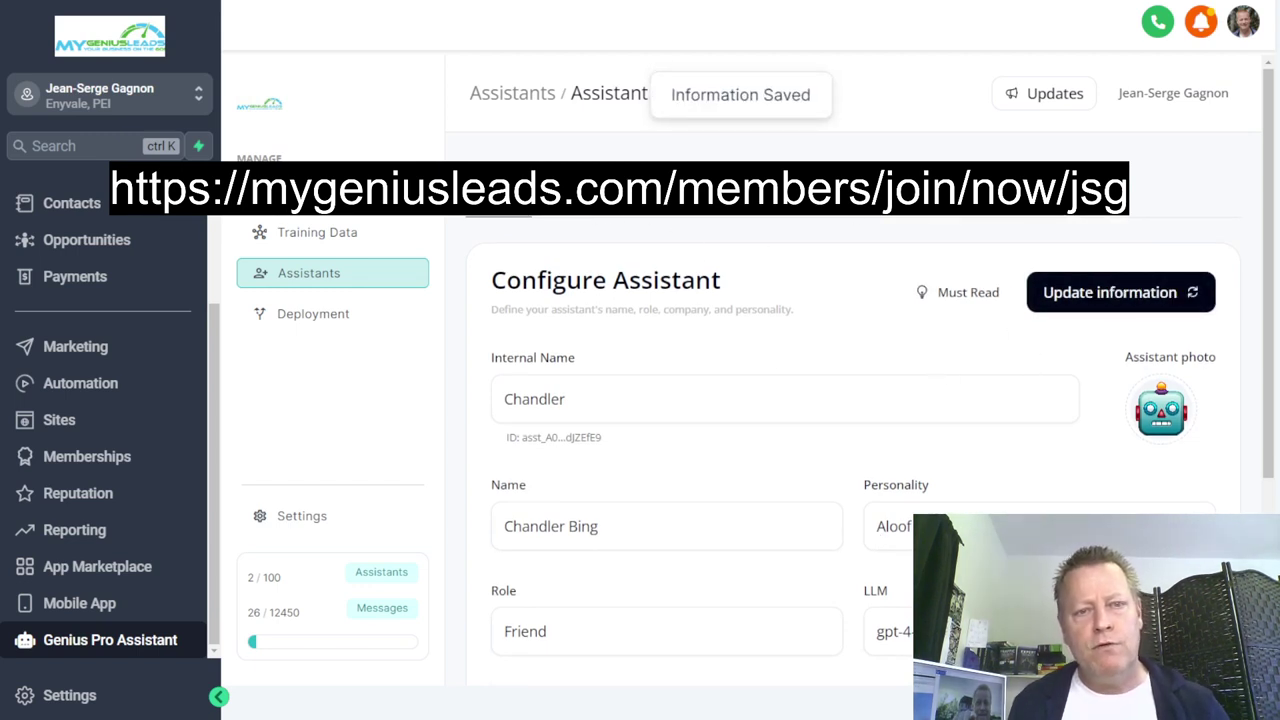
- Add a first goal step to the assistant's goals and open its goal description for editing
{"action": "left_click", "coordinate": [575, 195]}
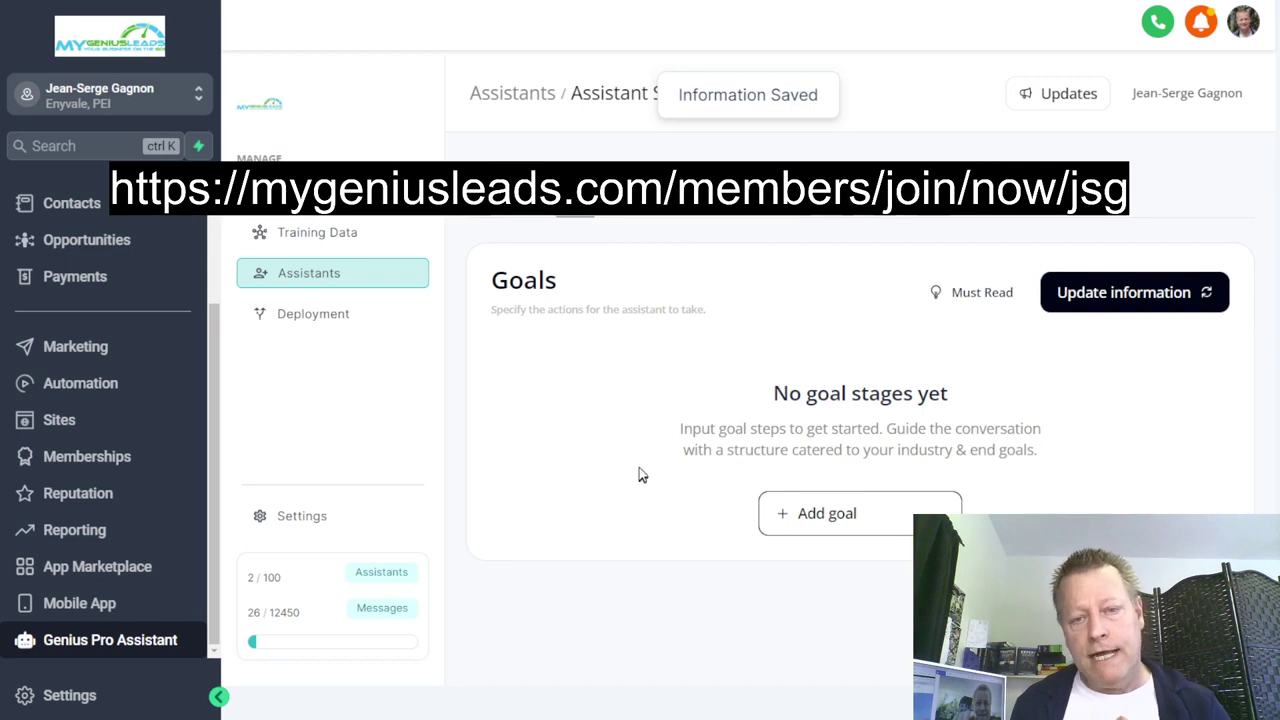
{"action": "left_click", "coordinate": [860, 518]}
{"action": "left_click", "coordinate": [643, 366]}
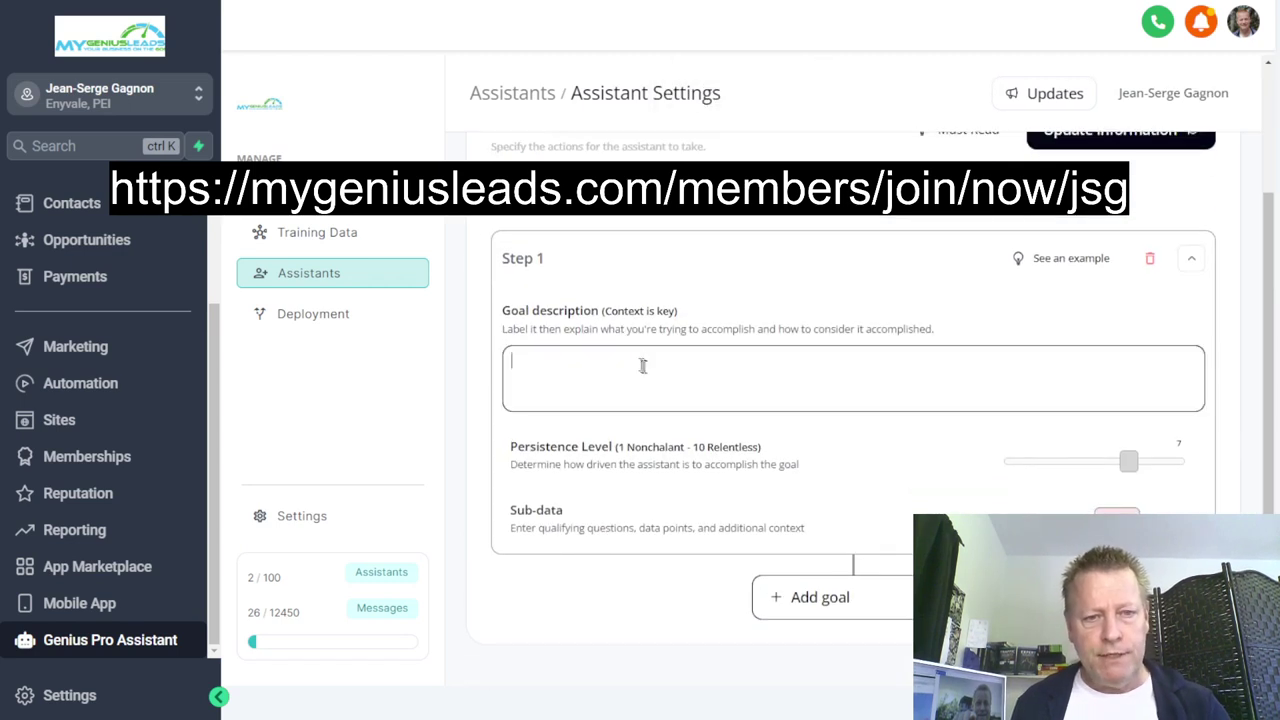
{"action": "type", "text": "Inst"}
{"action": "key", "text": "BackSpace"}
{"action": "key", "text": "BackSpace"}
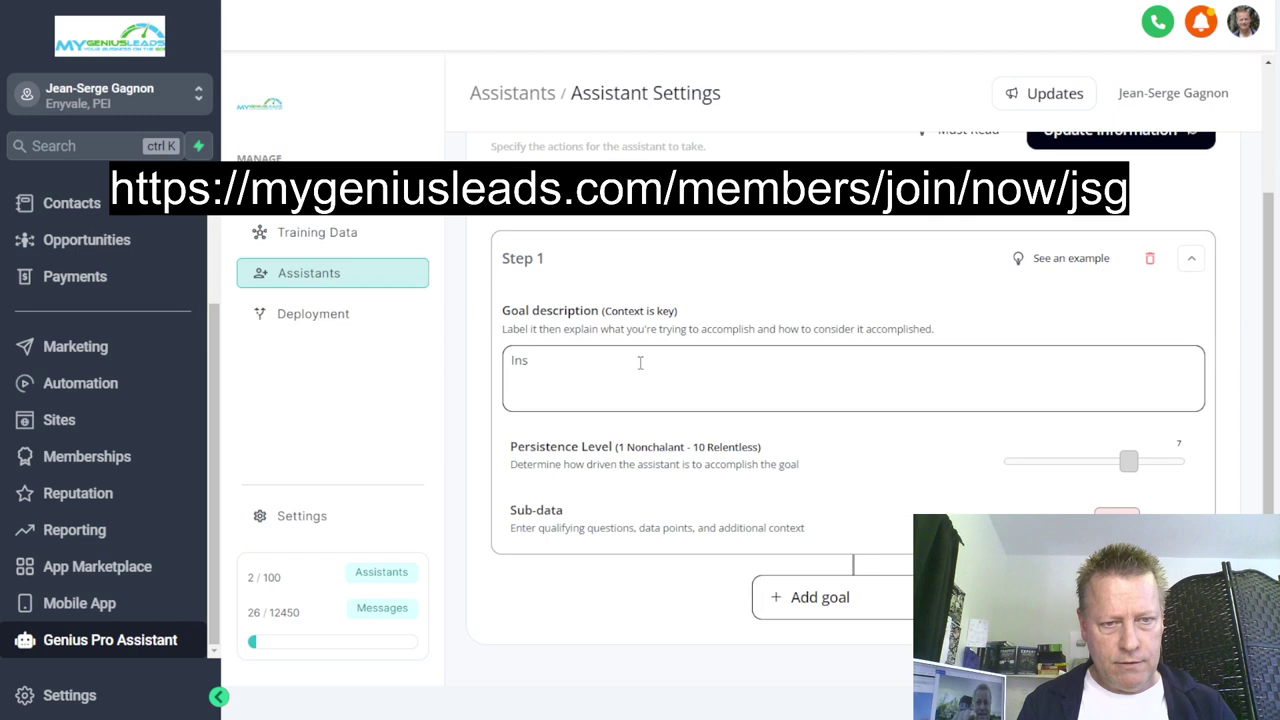
{"action": "key", "text": "BackSpace"}
{"action": "key", "text": "BackSpace"}
- Begin the Step 1 goal description with "Discovery: fine out about the prospects hobbies and day job."
{"action": "type", "text": "Discovery: fine out "}
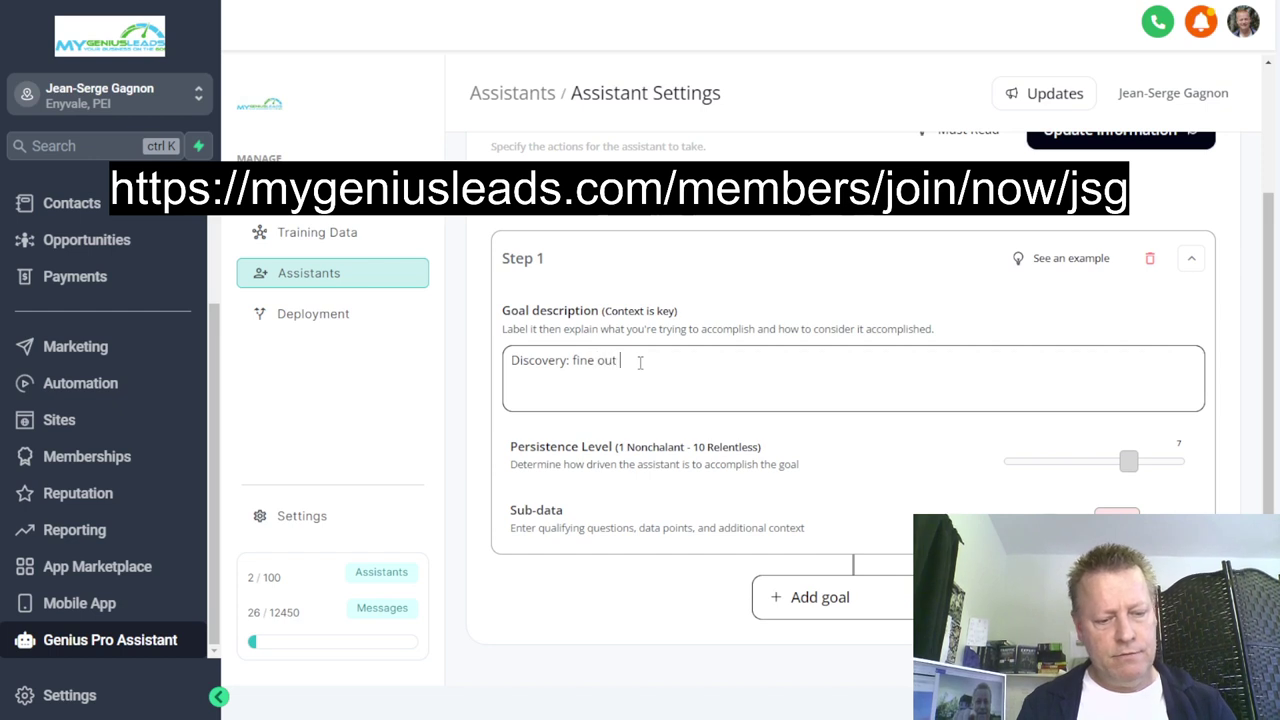
{"action": "type", "text": "about the prospect"}
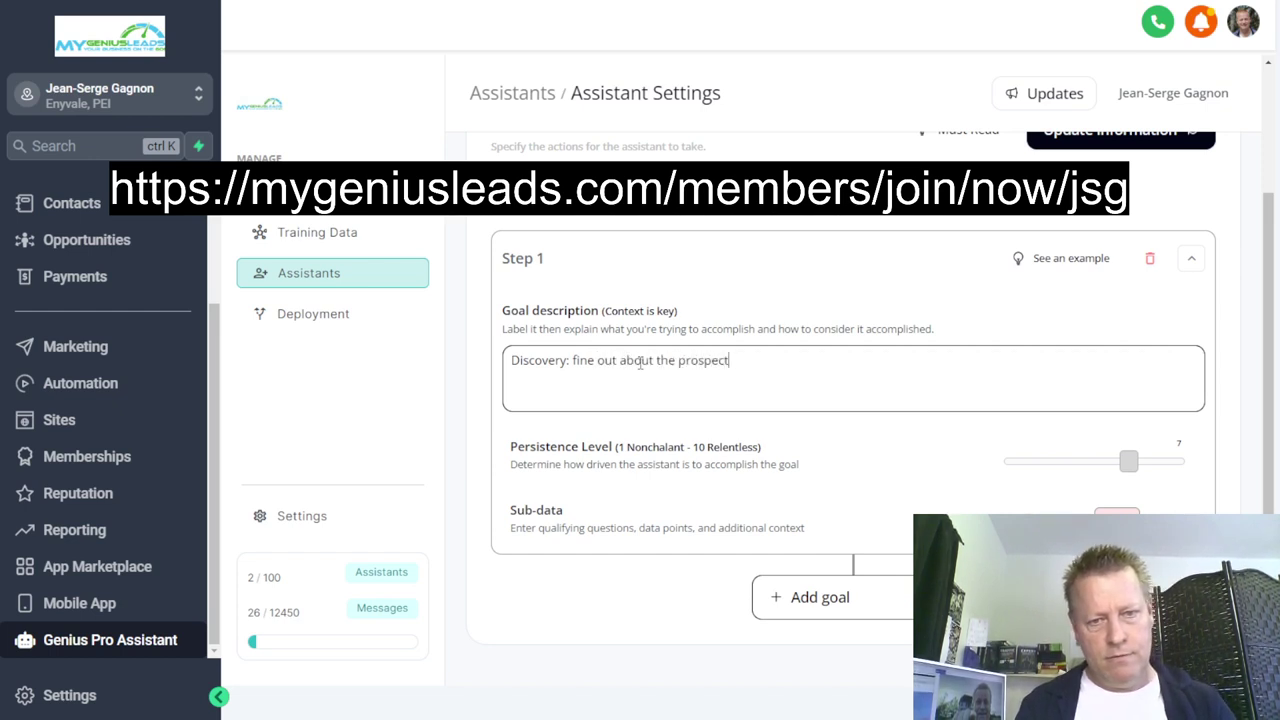
{"action": "type", "text": "s hobbies an"}
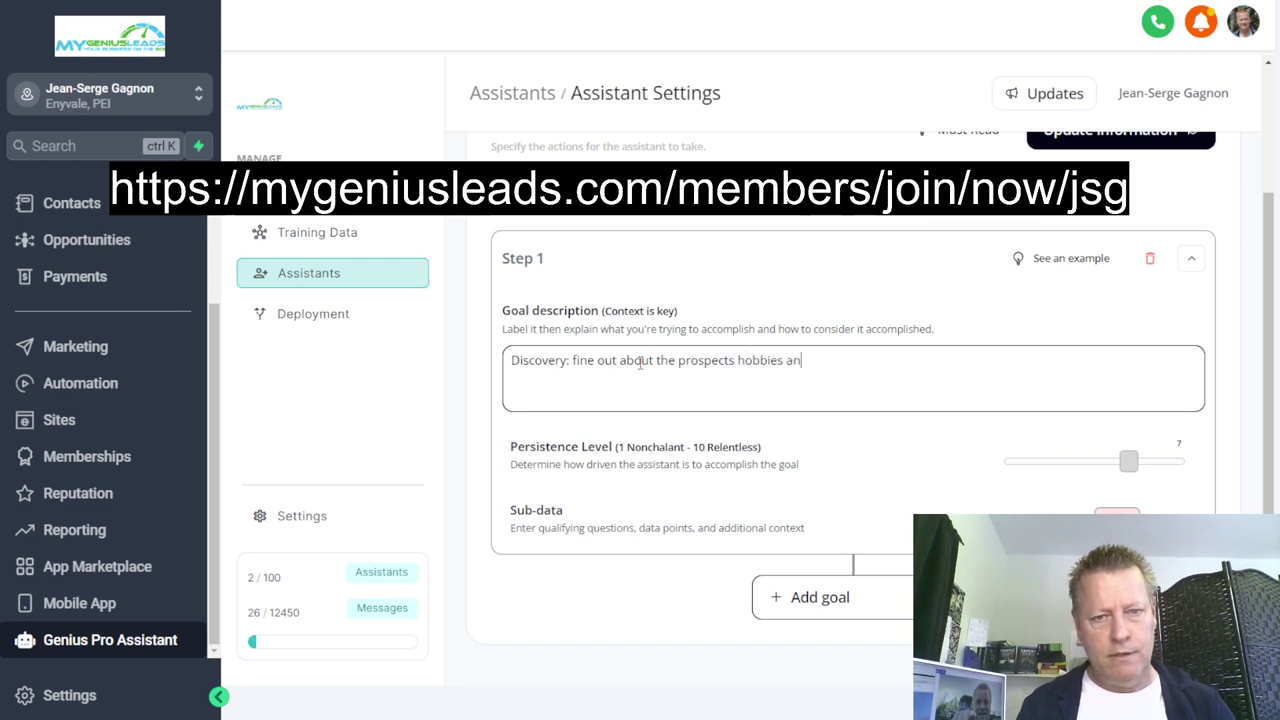
{"action": "type", "text": "d day h"}
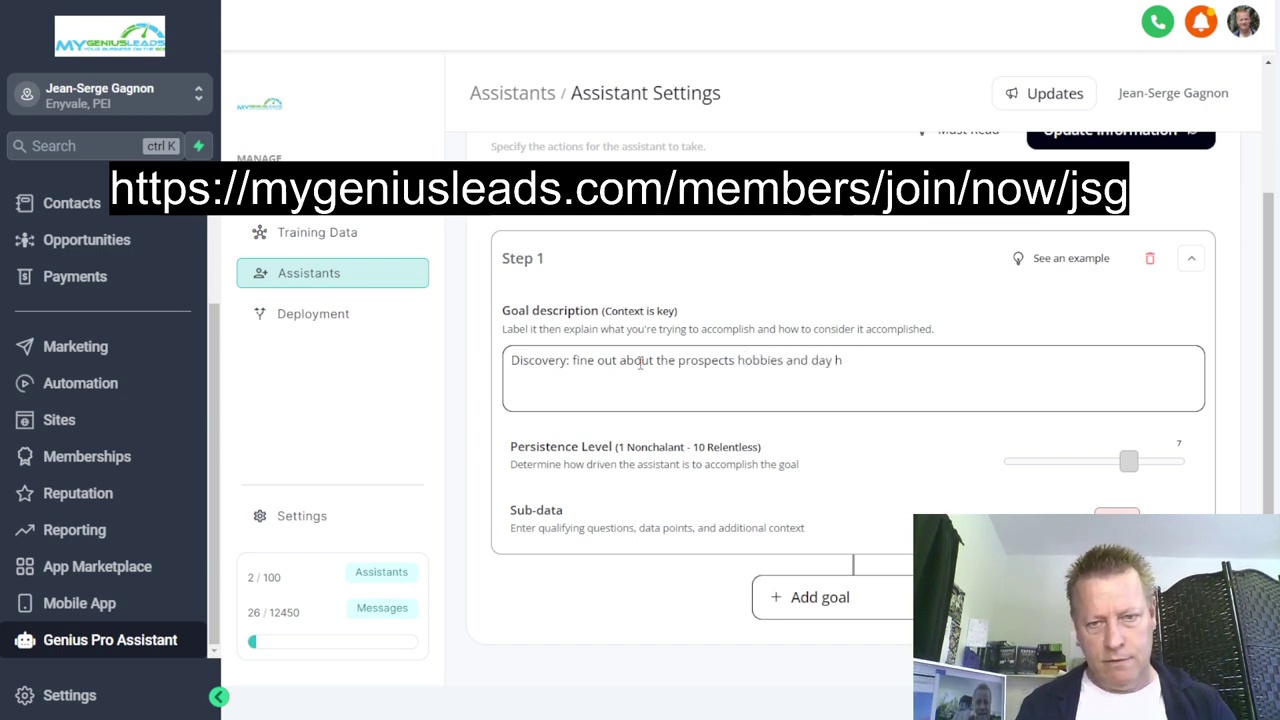
{"action": "type", "text": "objob. I"}
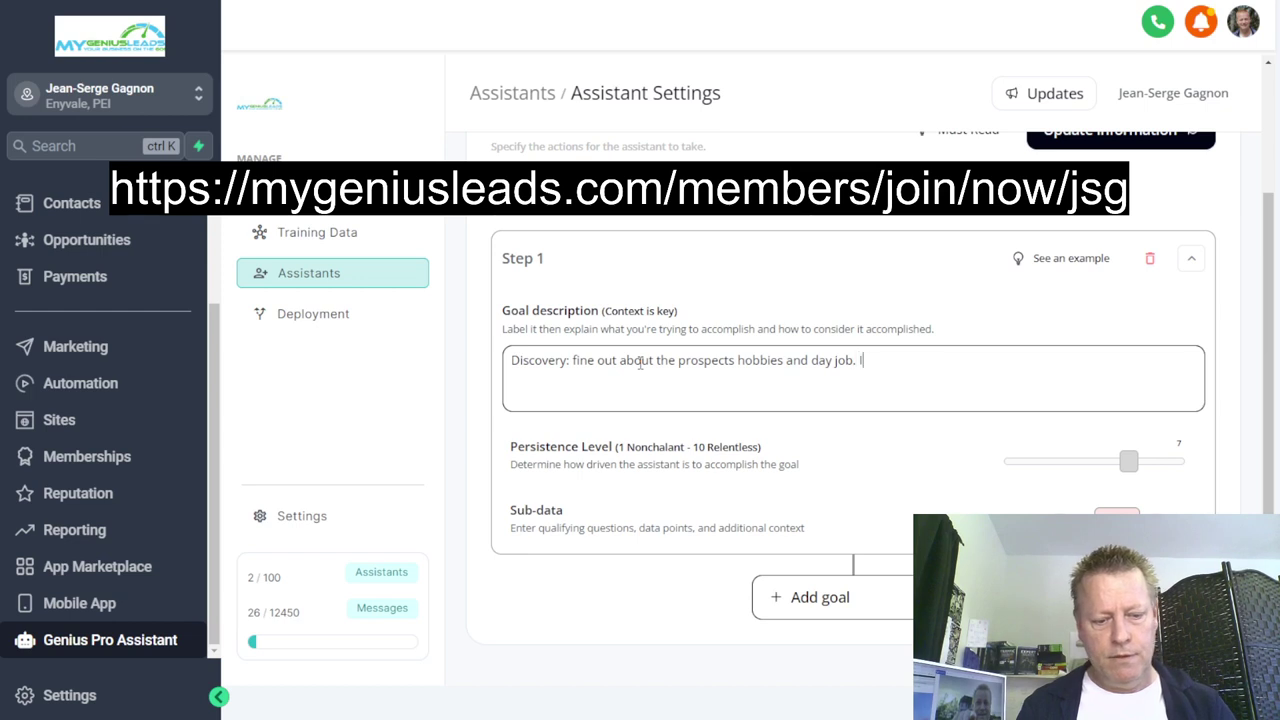
- Complete the goal description with "Introduce yourself and let them know you are here to help them." and save the goals
{"action": "type", "text": "ntroduce your"}
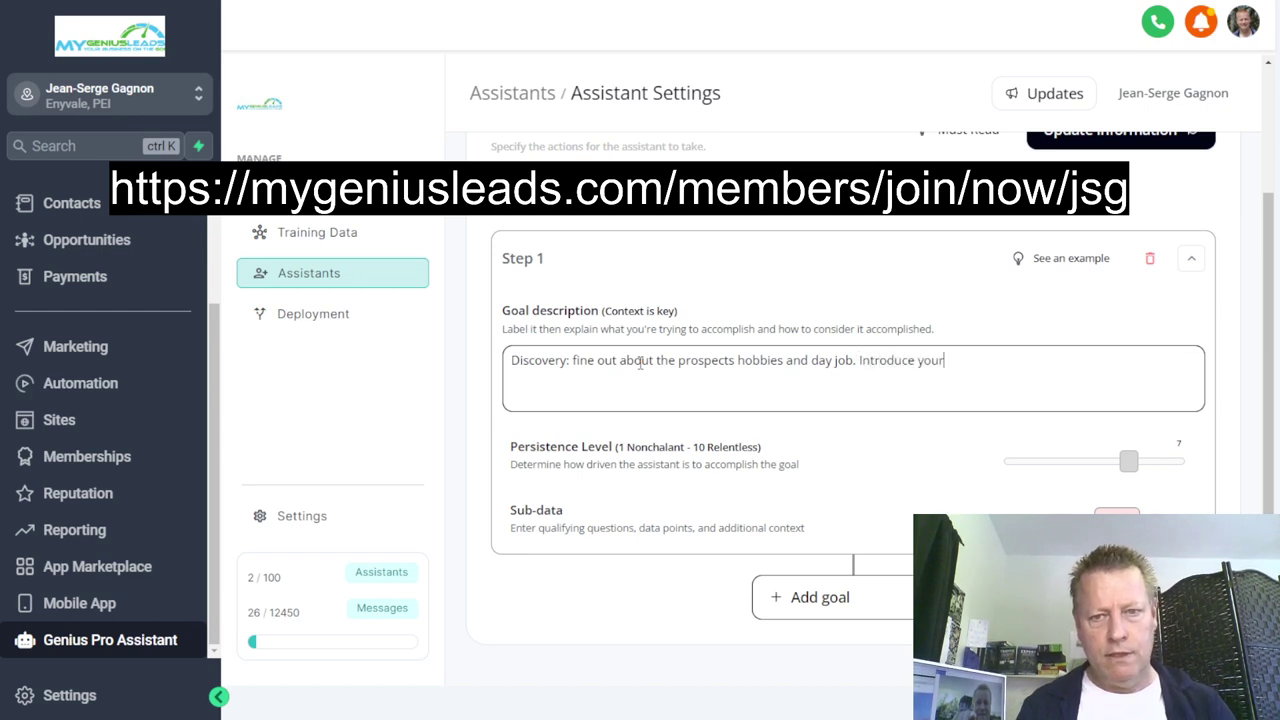
{"action": "type", "text": "self and let them know you are here"}
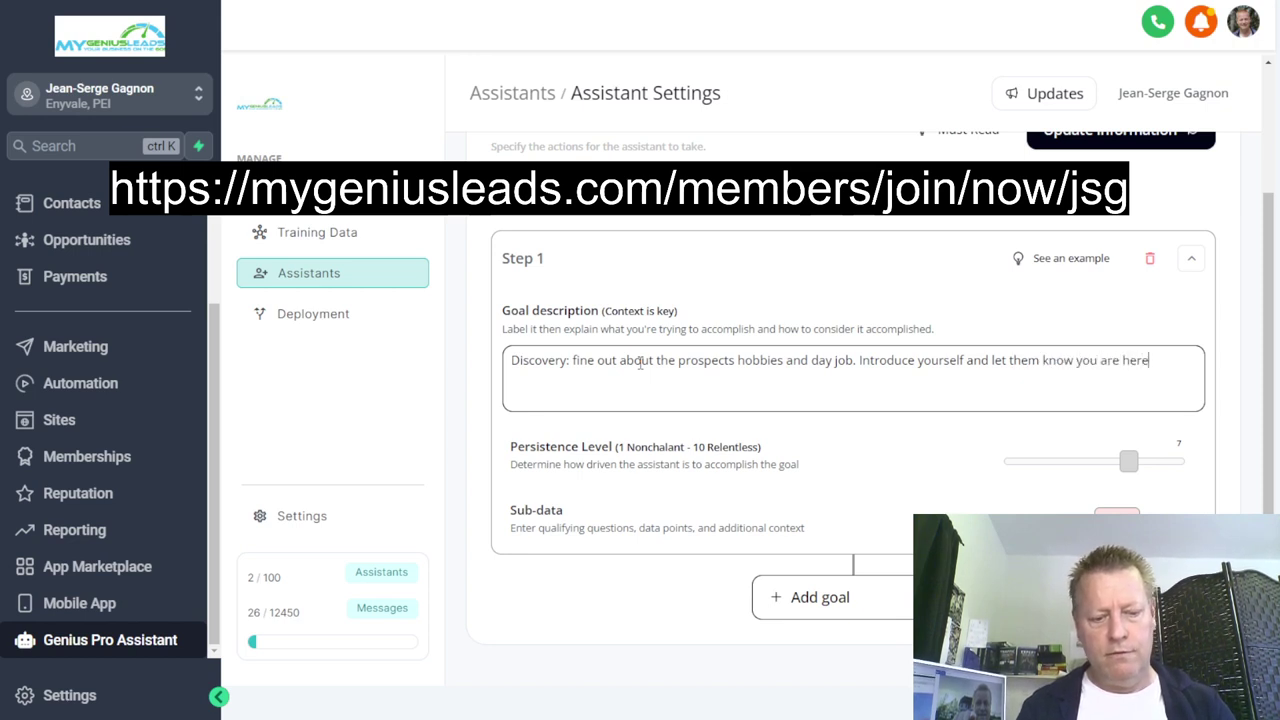
{"action": "type", "text": " to help them."}
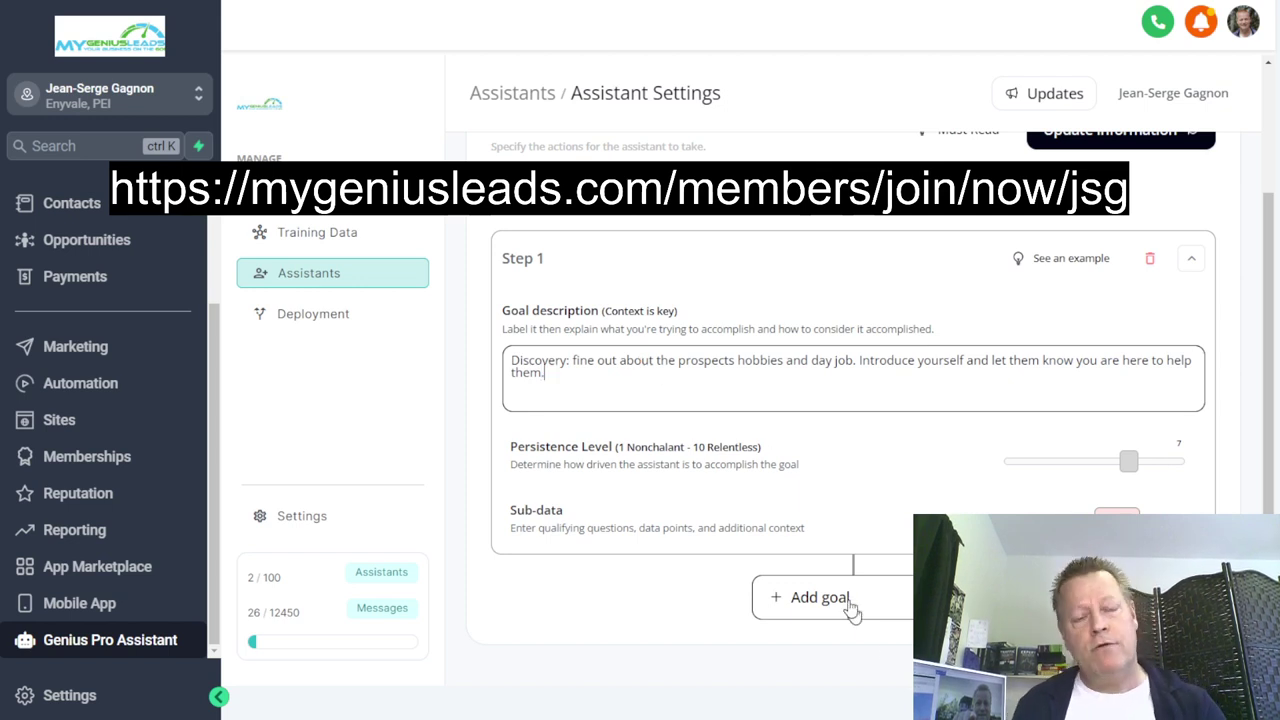
{"action": "scroll", "coordinate": [865, 467], "scroll_direction": "up", "scroll_amount": 2}
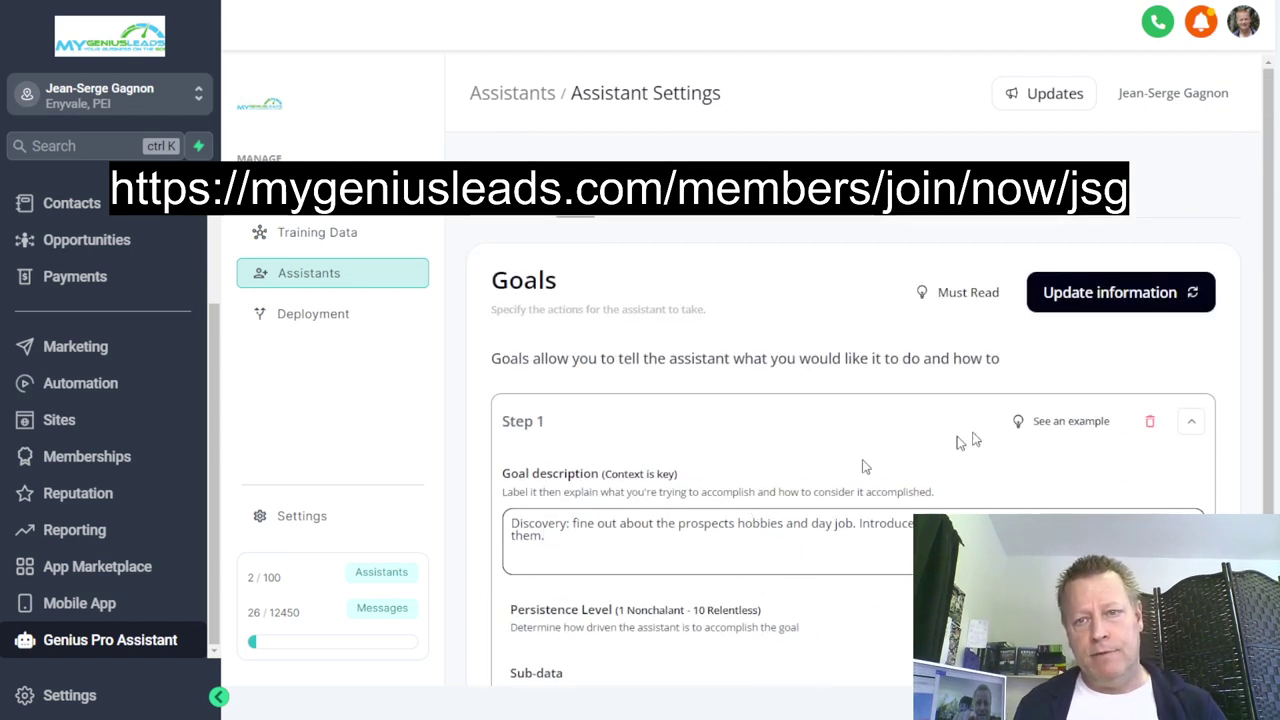
{"action": "left_click", "coordinate": [1095, 295]}
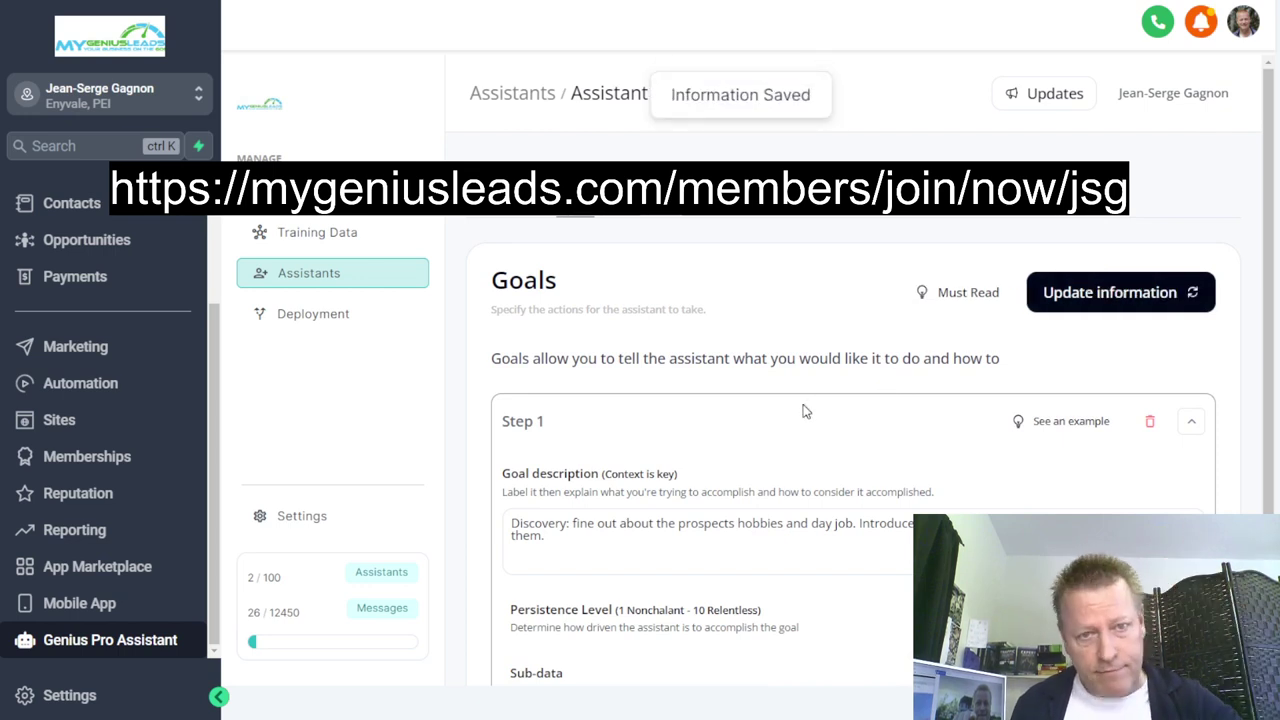
- Connect the assistant to the "Chandler from Friends" training data set and save the updated information
{"action": "left_click", "coordinate": [665, 216]}
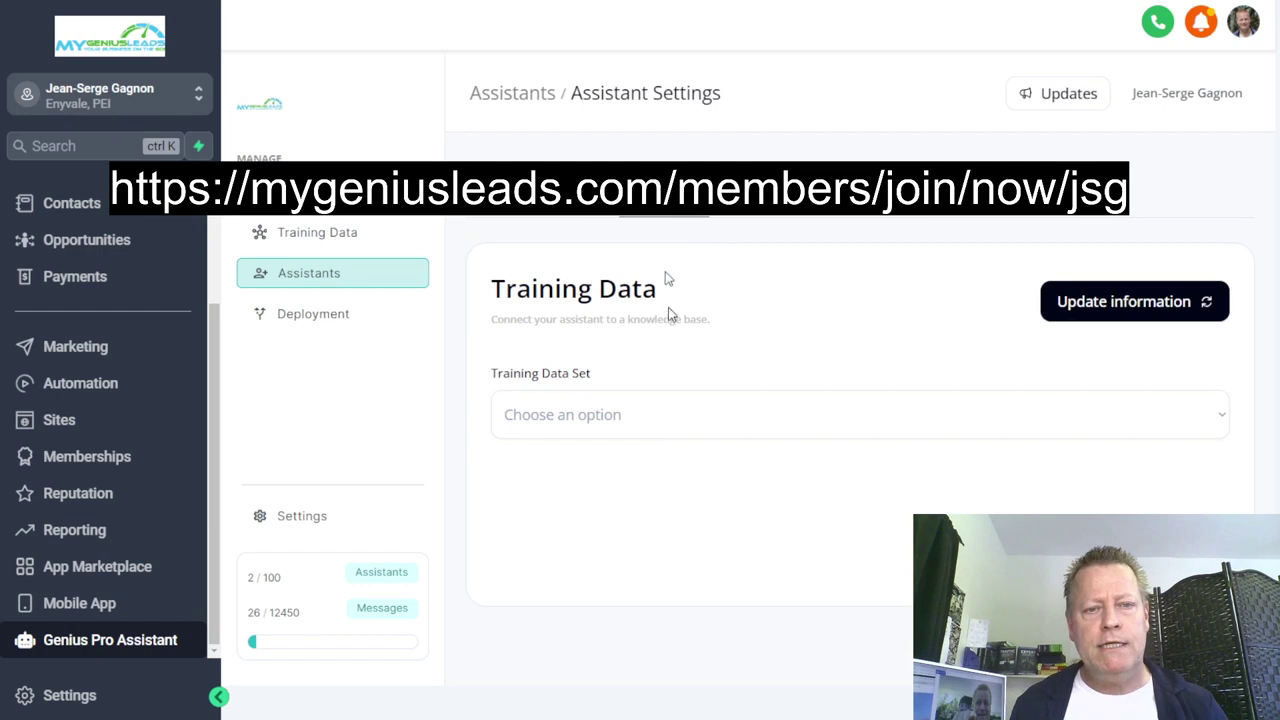
{"action": "left_click", "coordinate": [612, 414]}
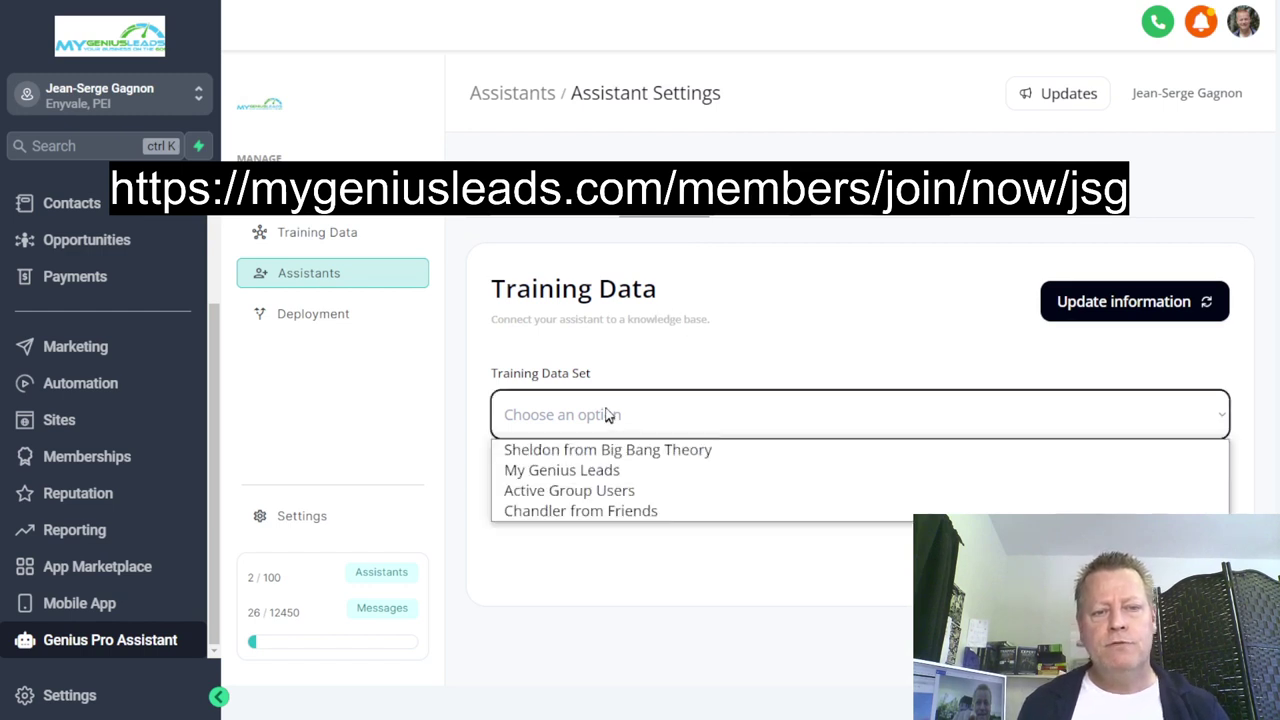
{"action": "left_click", "coordinate": [585, 513]}
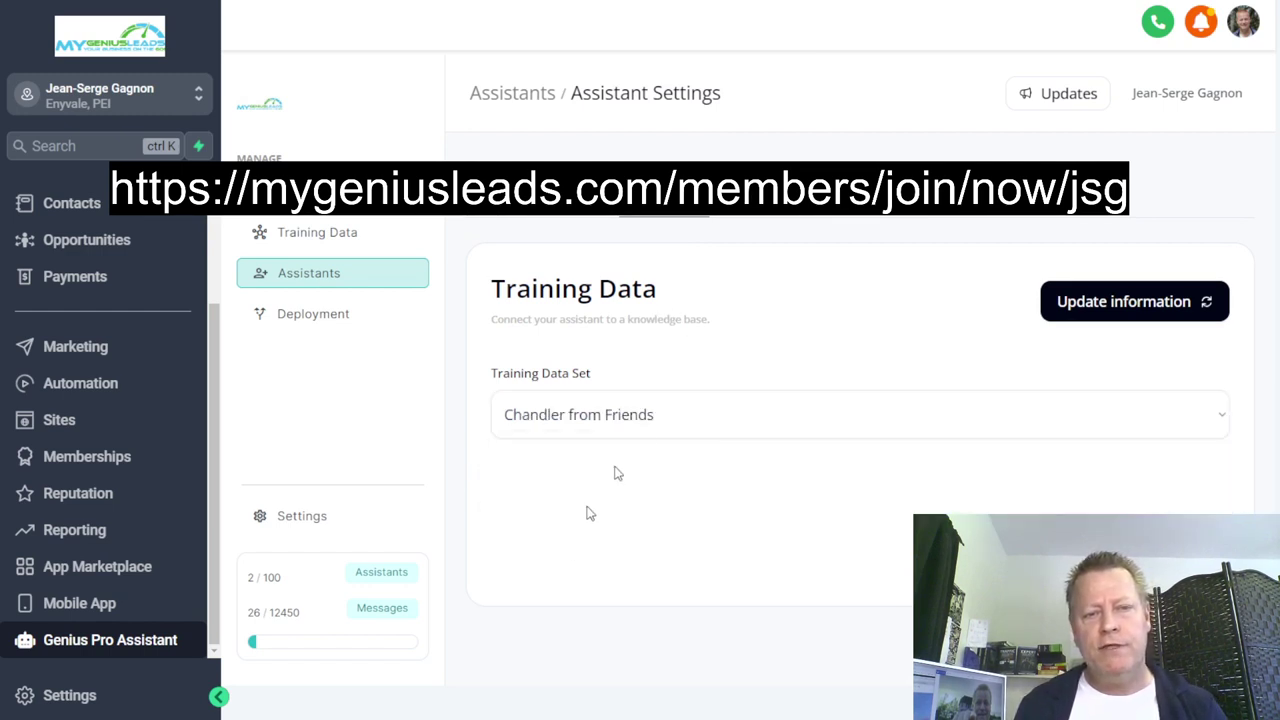
{"action": "left_click", "coordinate": [1086, 318]}
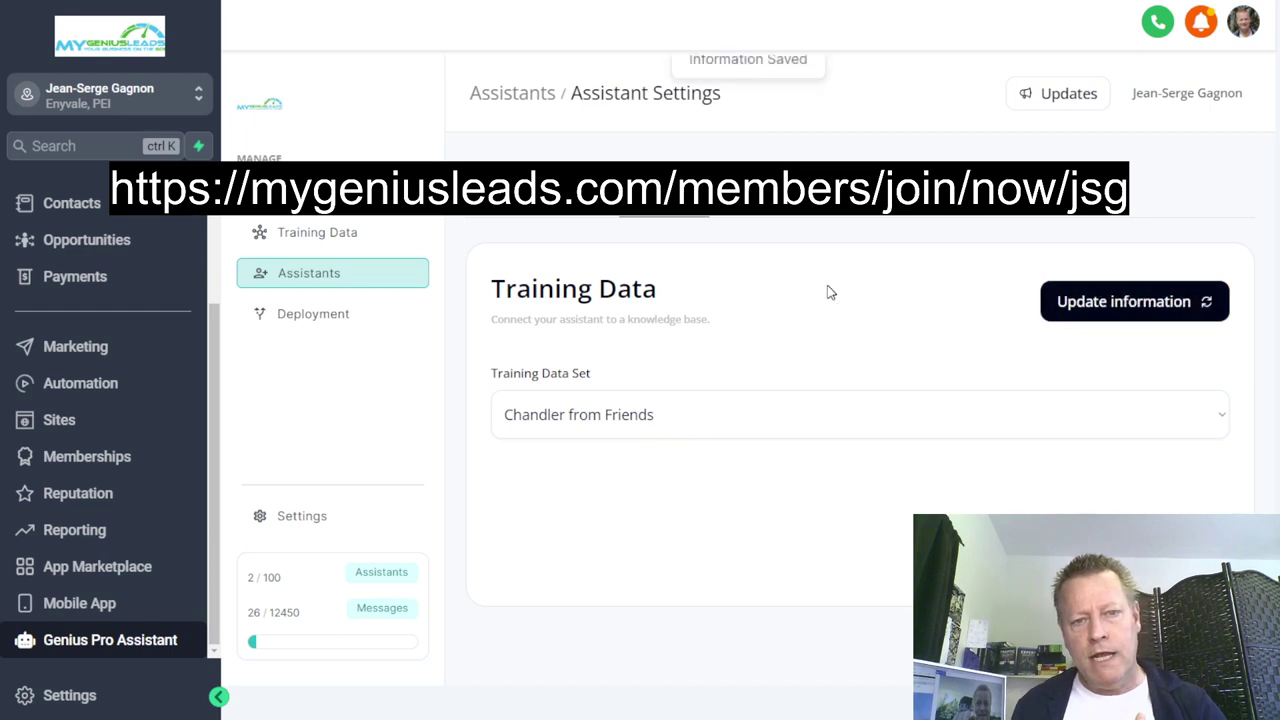
- Test the assistant by sending the message "hey" in its chat and read its reply
{"action": "left_click", "coordinate": [770, 232]}
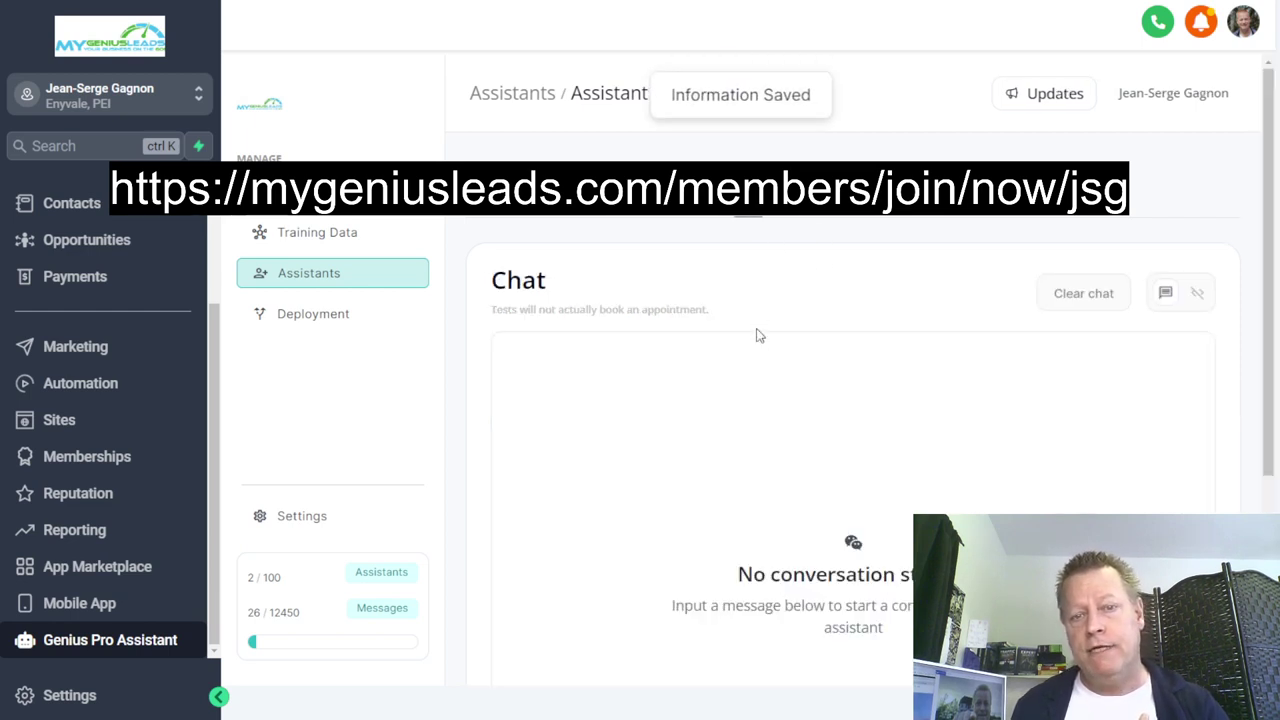
{"action": "scroll", "coordinate": [760, 410], "scroll_direction": "down", "scroll_amount": 3}
{"action": "left_click", "coordinate": [676, 576]}
{"action": "type", "text": "hey"}
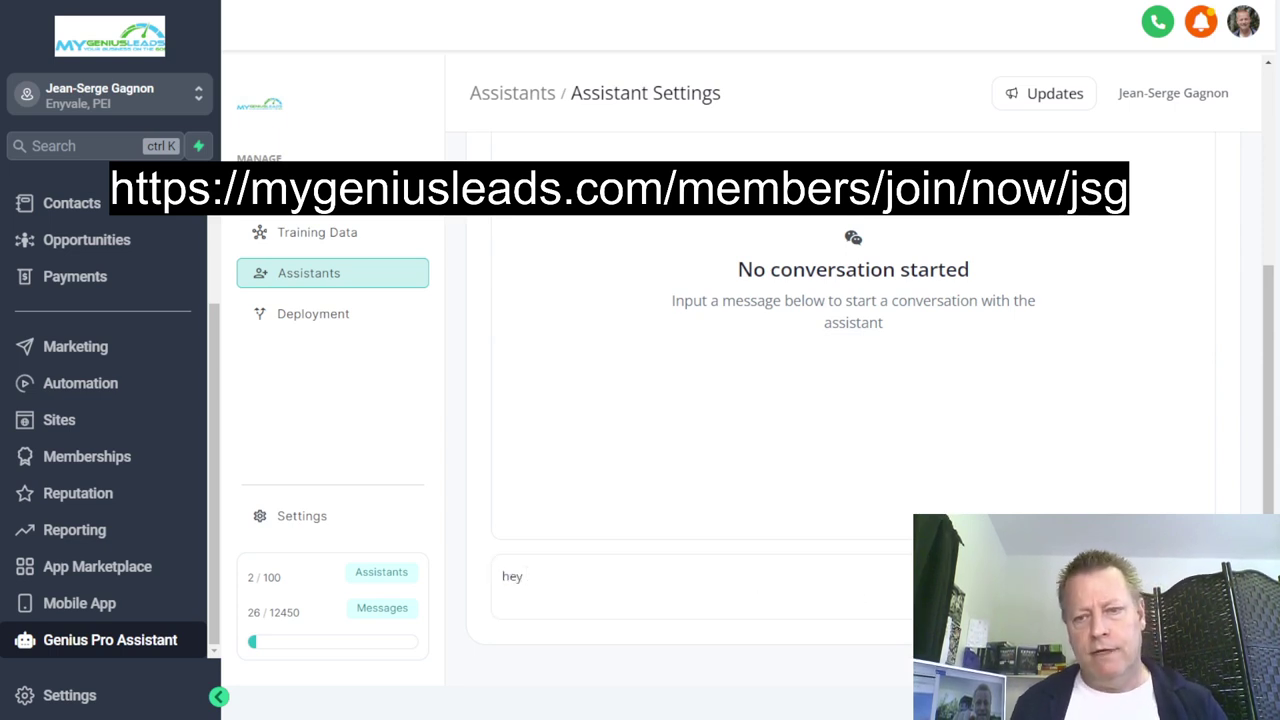
{"action": "key", "text": "ctrl+Return"}
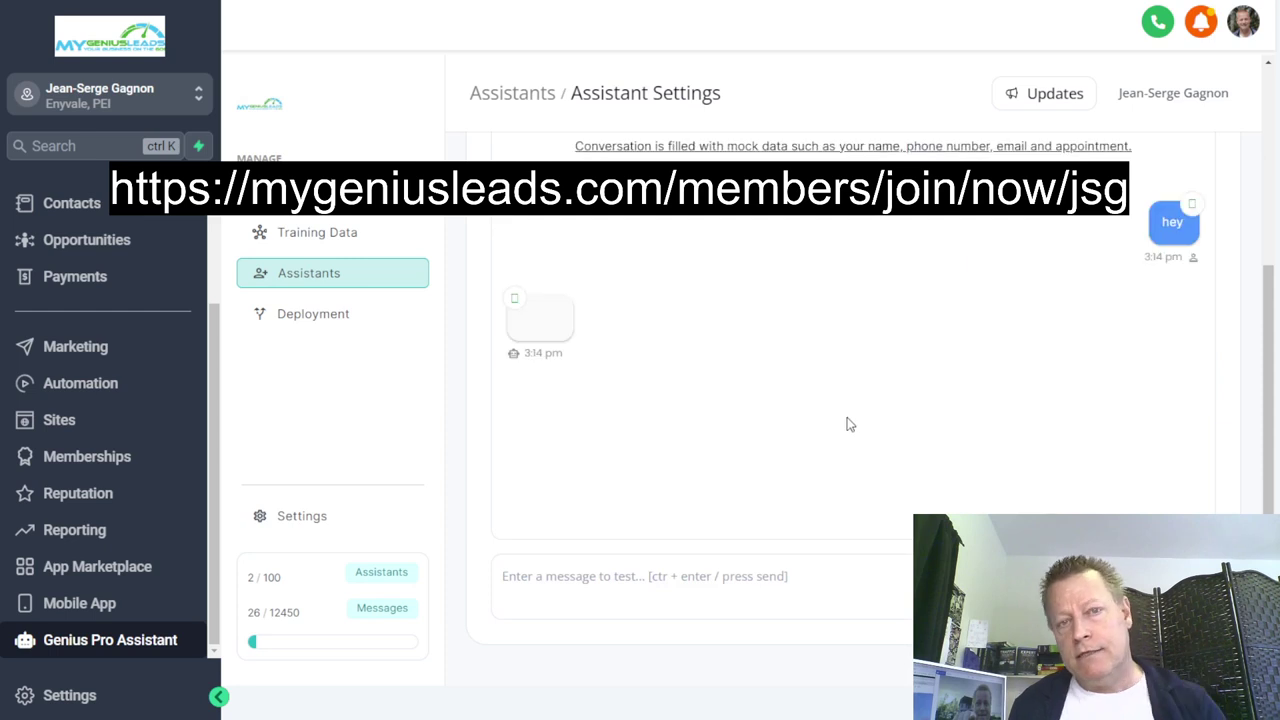
{"action": "scroll", "coordinate": [800, 390], "scroll_direction": "up", "scroll_amount": 2}
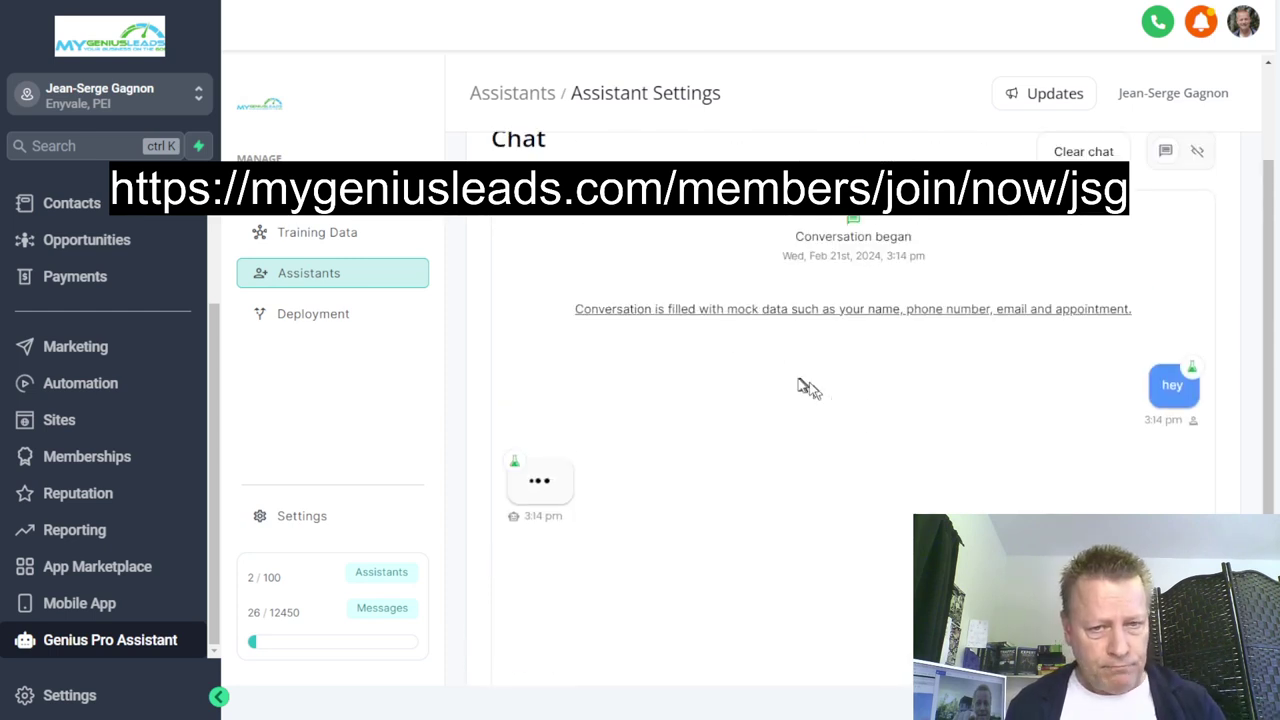
{"action": "scroll", "coordinate": [800, 400], "scroll_direction": "down", "scroll_amount": 1}
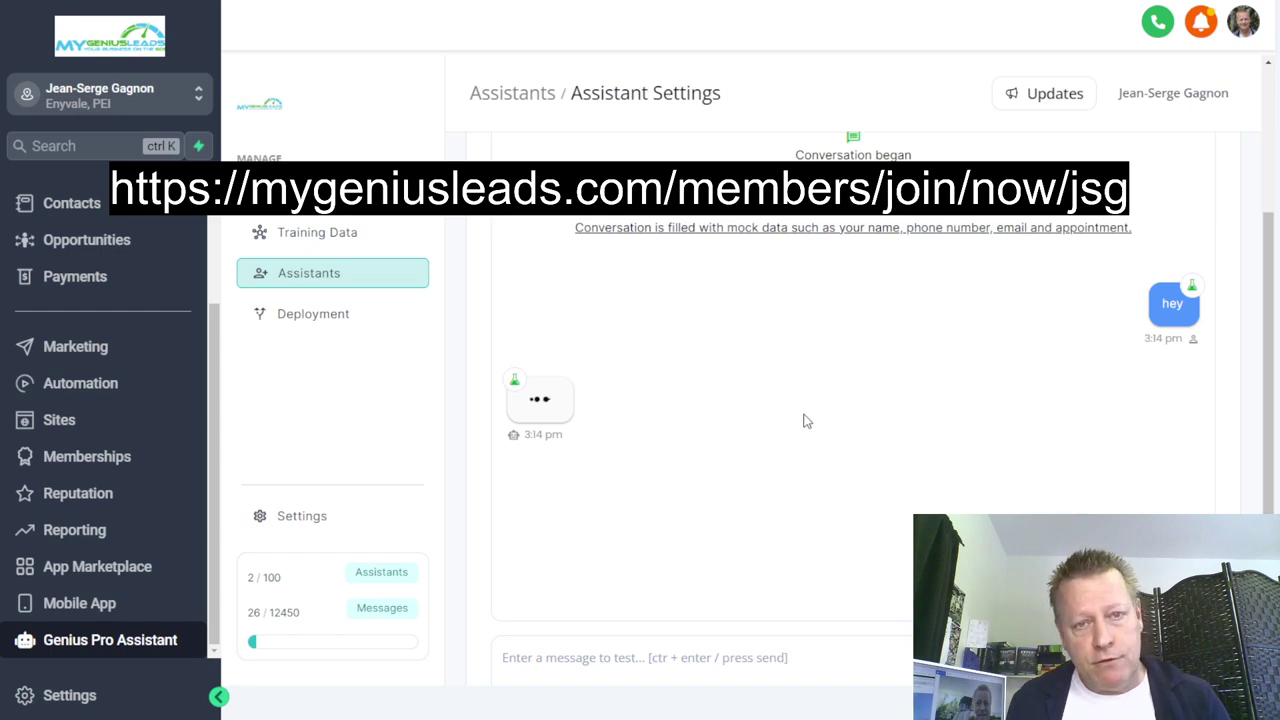
{"action": "scroll", "coordinate": [805, 421], "scroll_direction": "up", "scroll_amount": 5}
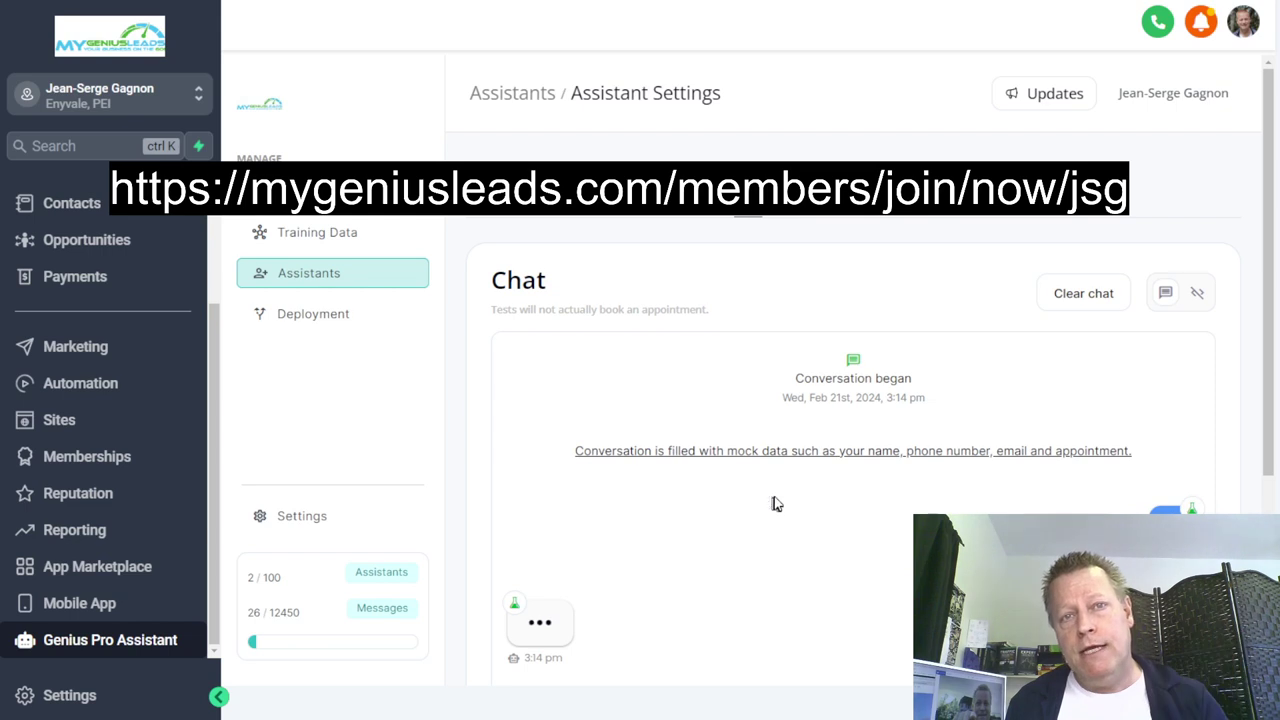
{"action": "scroll", "coordinate": [774, 500], "scroll_direction": "down", "scroll_amount": 1}
{"action": "scroll", "coordinate": [788, 503], "scroll_direction": "down", "scroll_amount": 1}
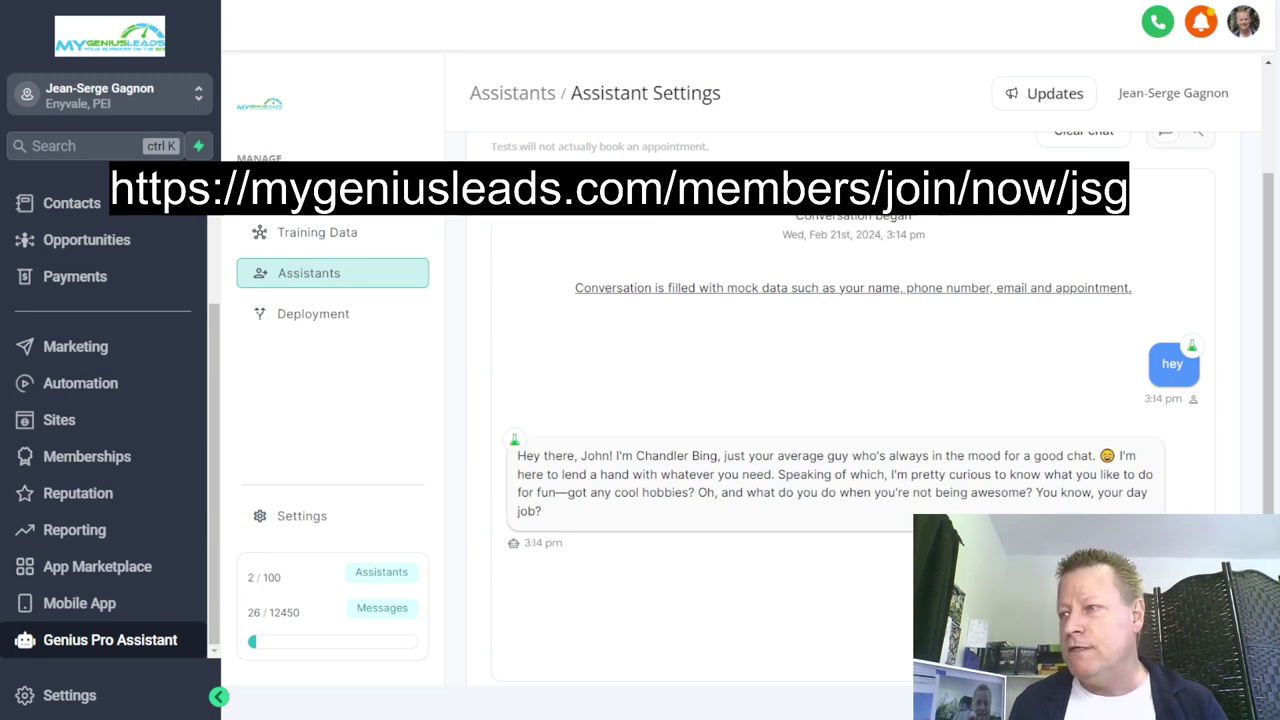
- Switch to the text notes, highlight the "Step 3: Create workflow" lines, and return to the assistant's chat
{"action": "key", "text": "alt+Tab"}
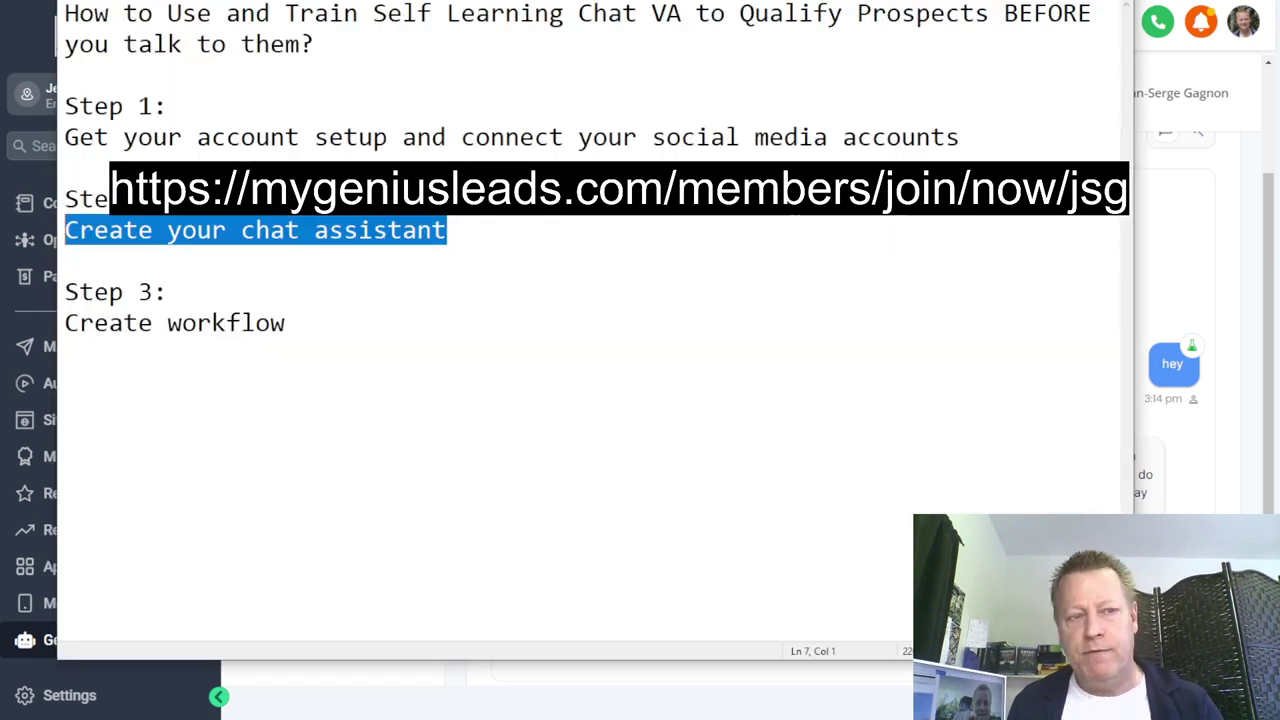
{"action": "left_click_drag", "start_coordinate": [285, 323], "coordinate": [95, 292]}
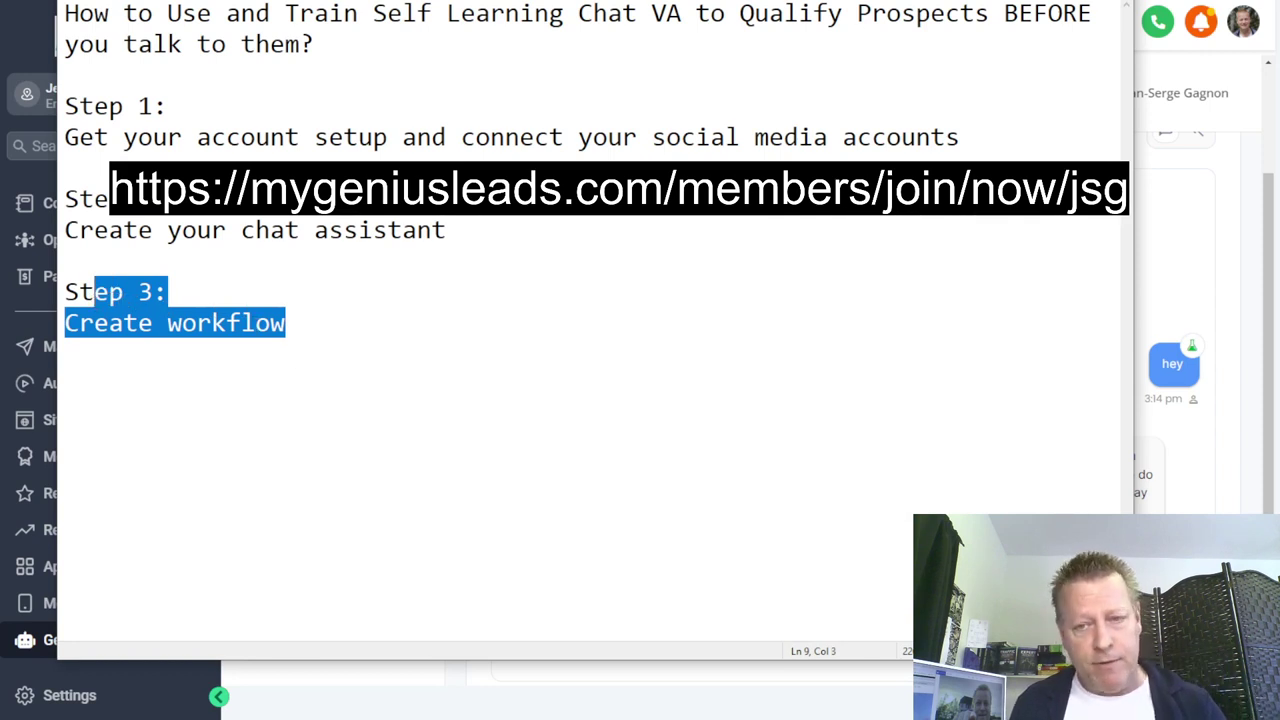
{"action": "left_click", "coordinate": [1197, 287]}
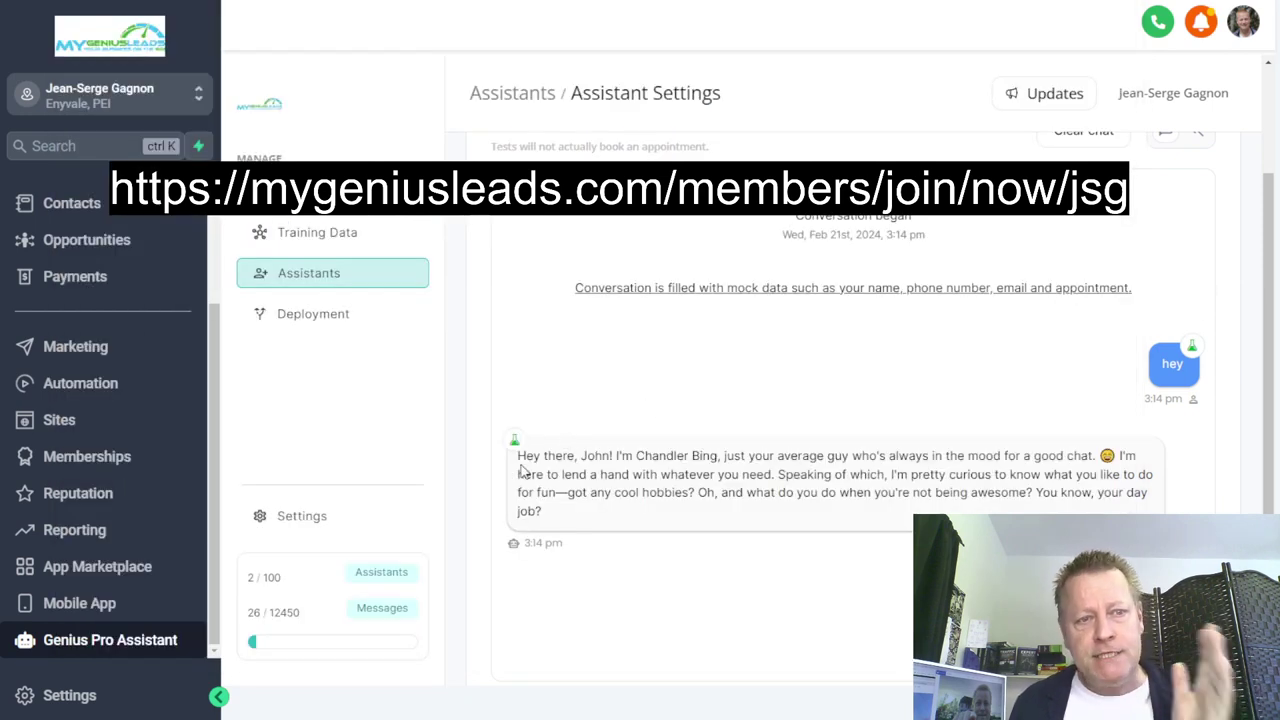
- Create a new assistant deployment and open its settings
{"action": "left_click", "coordinate": [314, 314]}
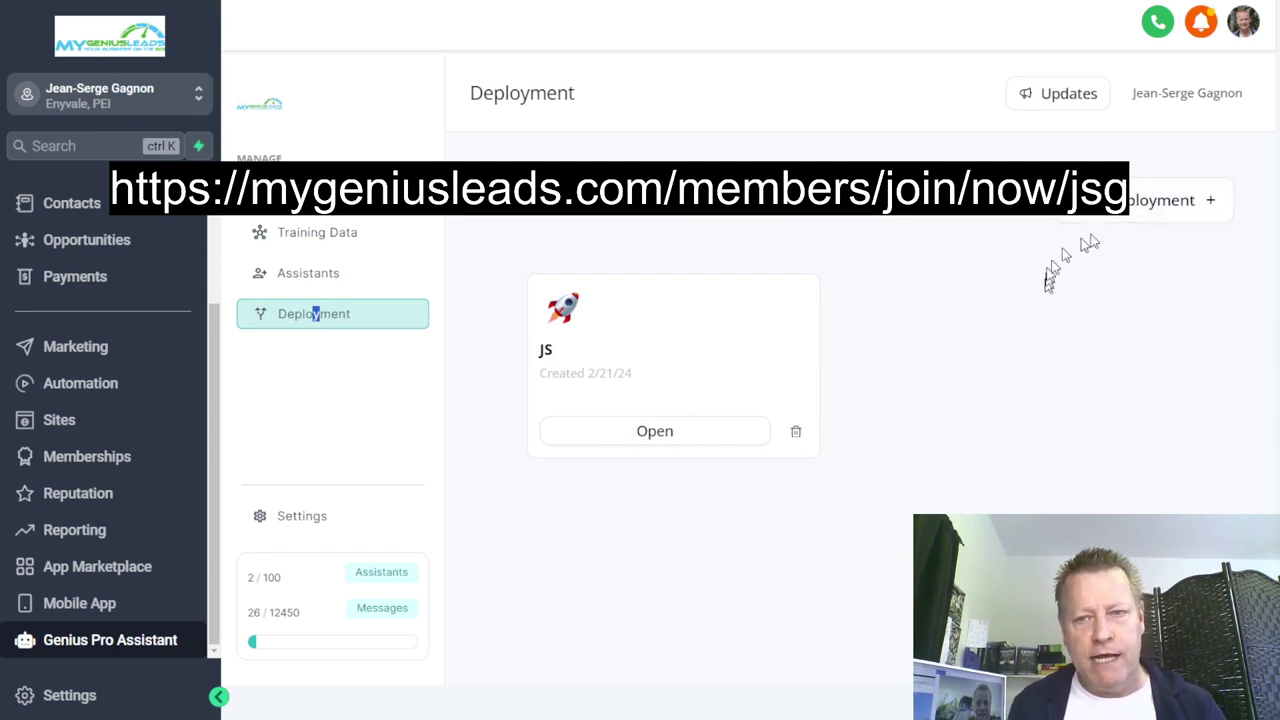
{"action": "left_click", "coordinate": [1130, 204]}
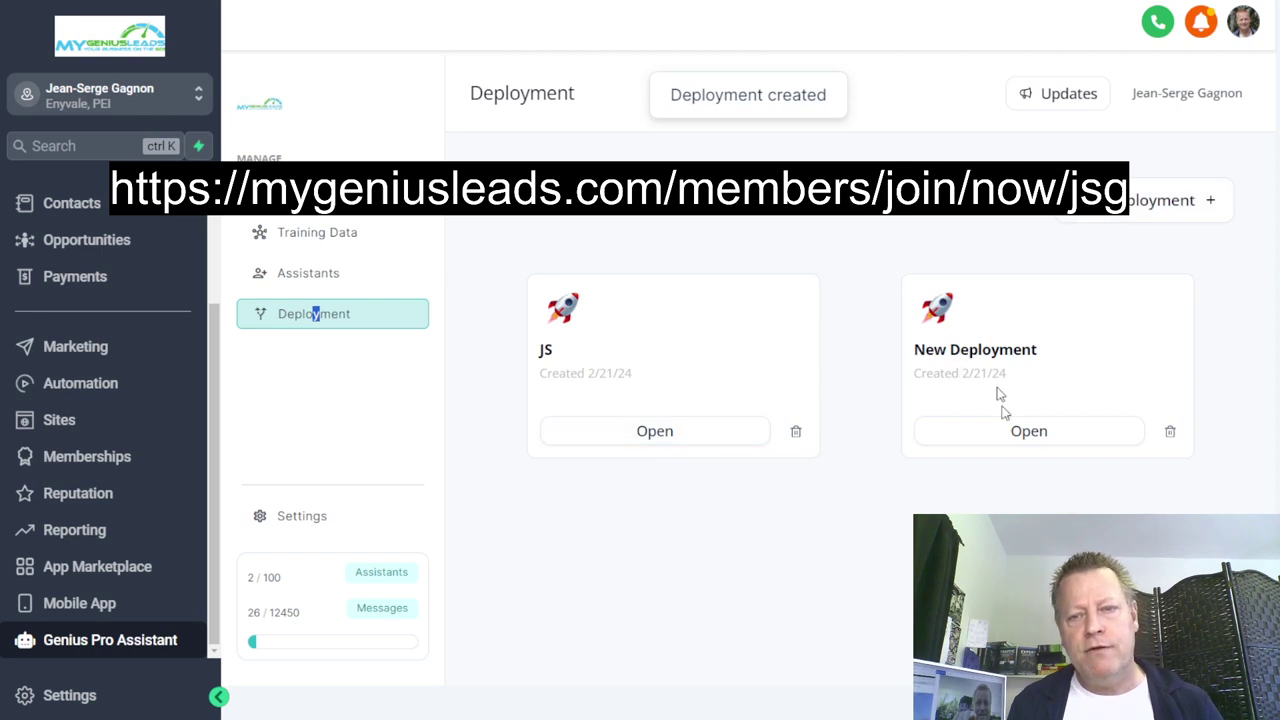
{"action": "left_click", "coordinate": [1020, 430]}
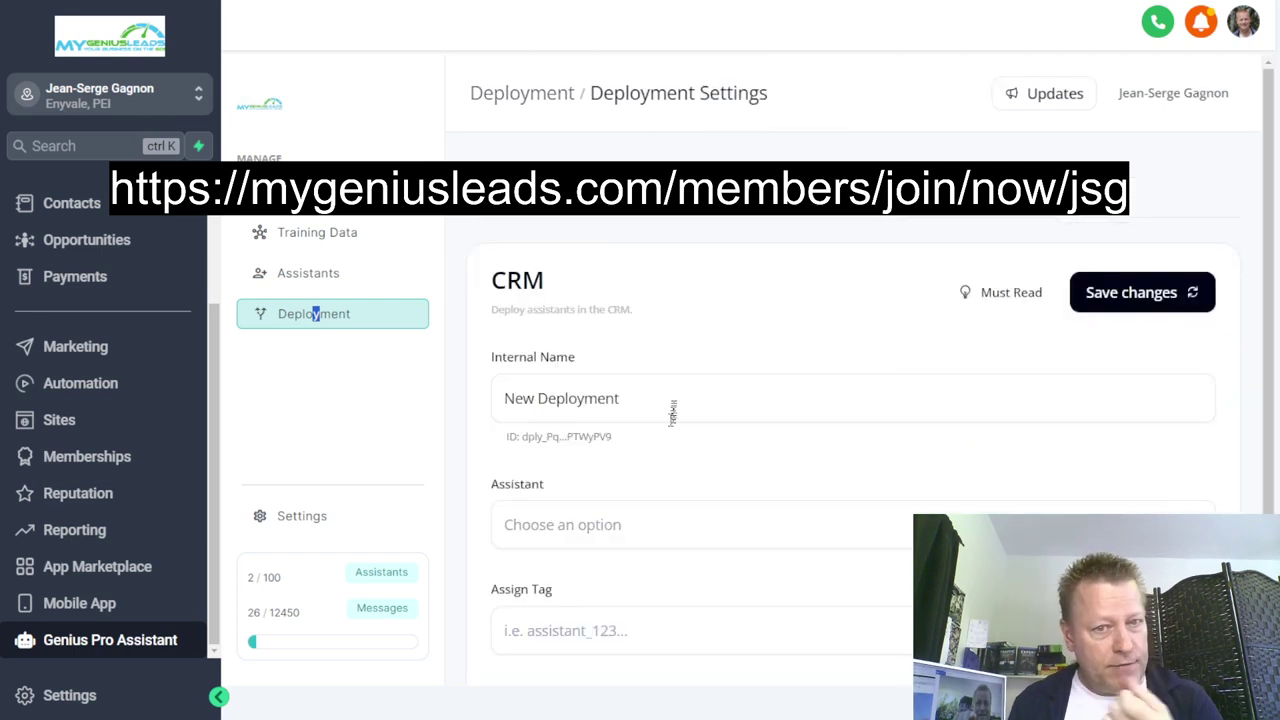
- Set the new deployment's internal name to "Chandler" and choose the Chandler assistant for it
{"action": "left_click_drag", "start_coordinate": [673, 412], "coordinate": [457, 400]}
{"action": "type", "text": "Chandler"}
{"action": "scroll", "coordinate": [585, 505], "scroll_direction": "down", "scroll_amount": 1}
{"action": "left_click", "coordinate": [587, 378]}
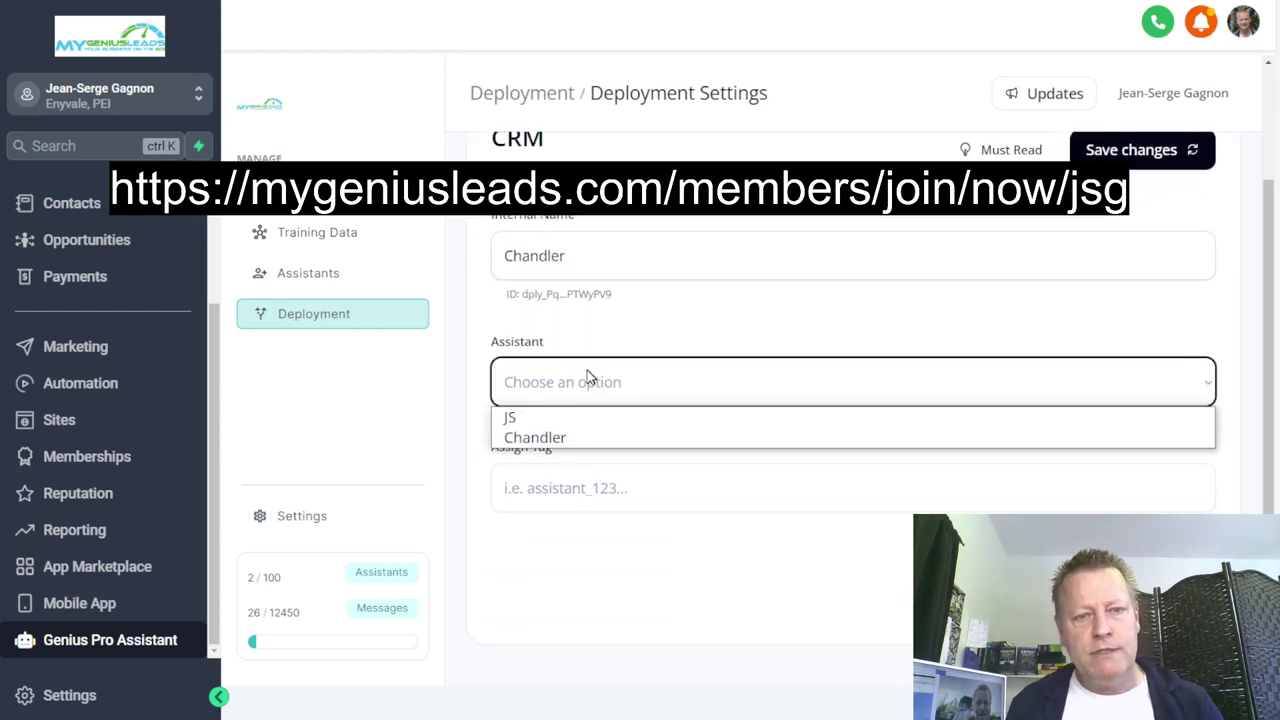
{"action": "left_click", "coordinate": [538, 440]}
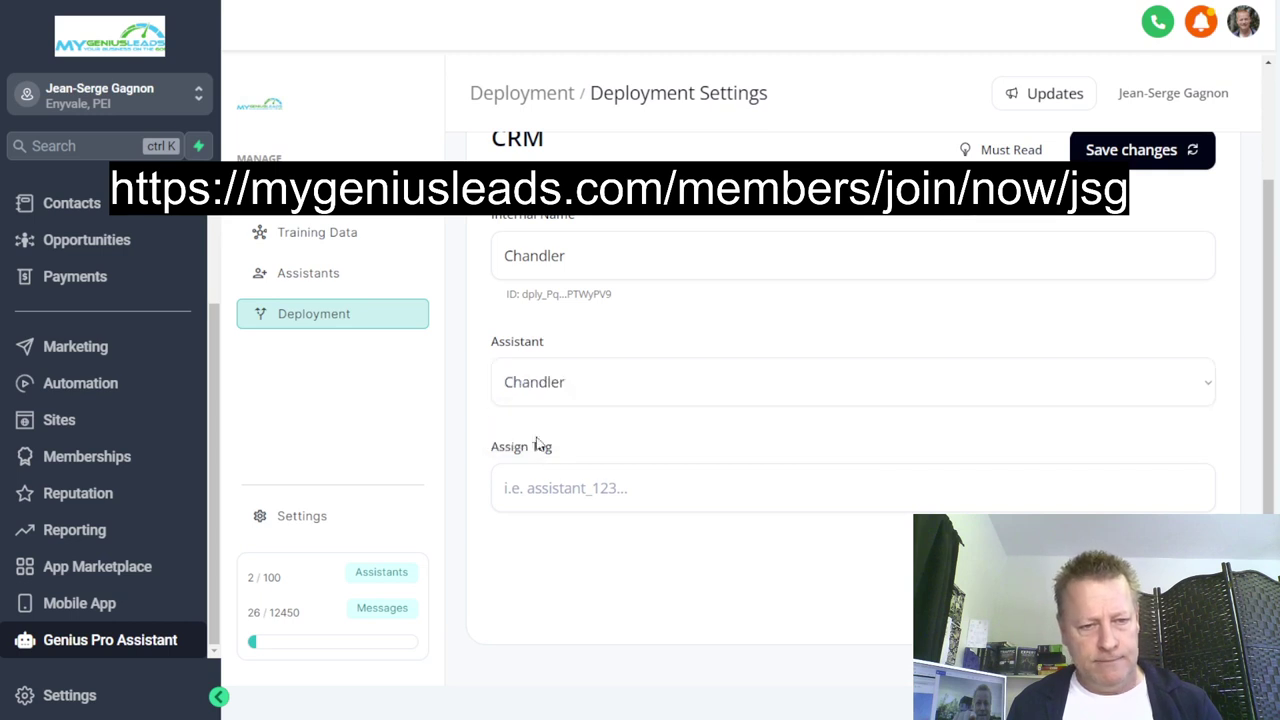
- Add the assign tag "chandler_1" to the Chandler deployment
{"action": "left_click", "coordinate": [630, 488]}
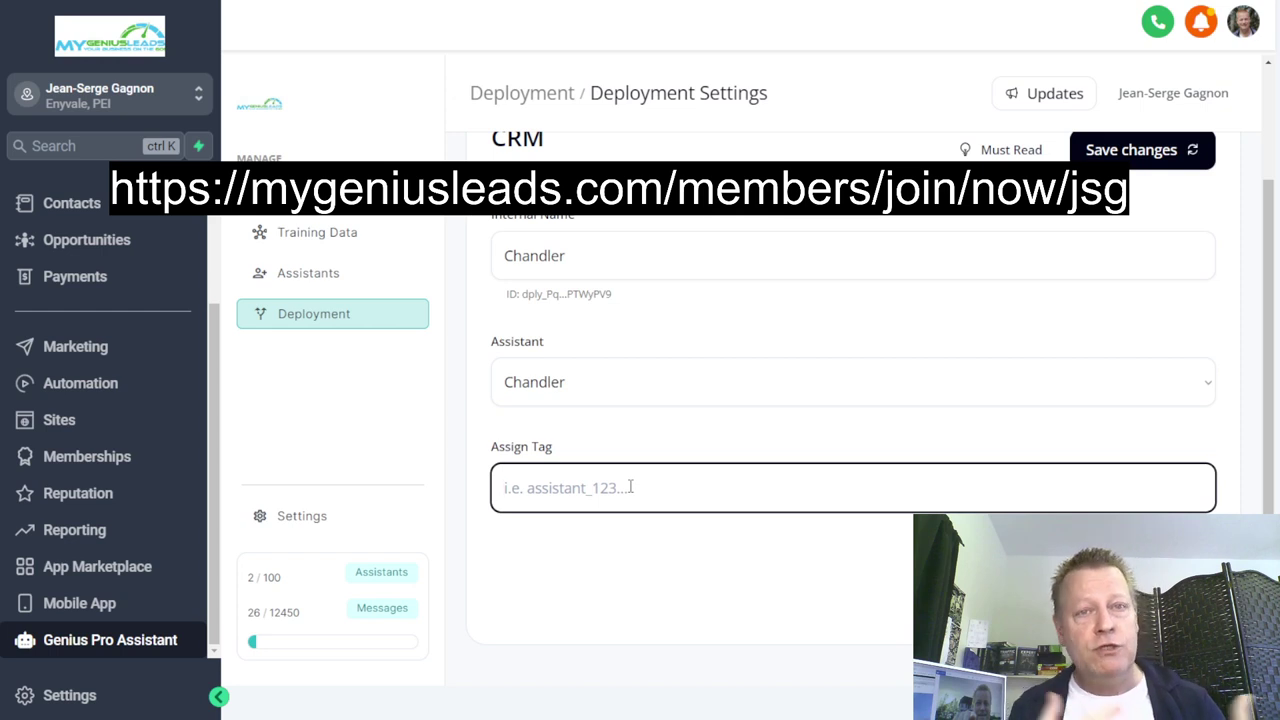
{"action": "type", "text": "chandler_1"}
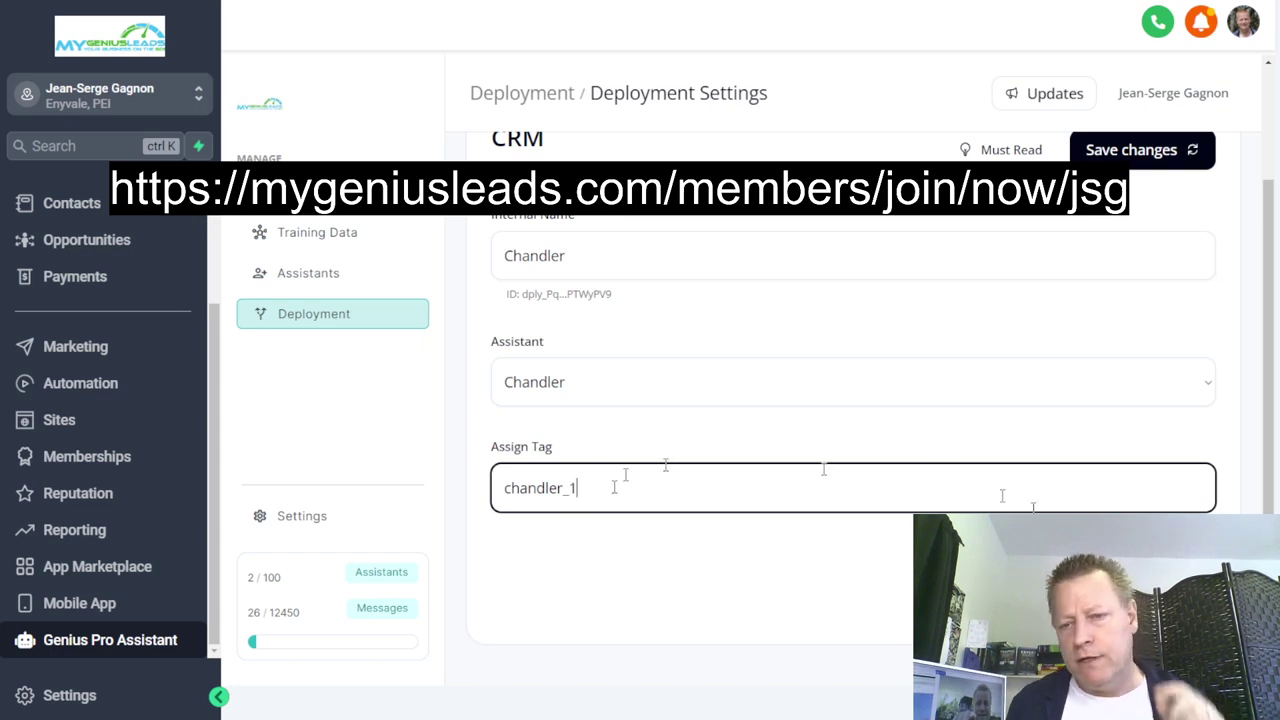
{"action": "key", "text": "Tab"}
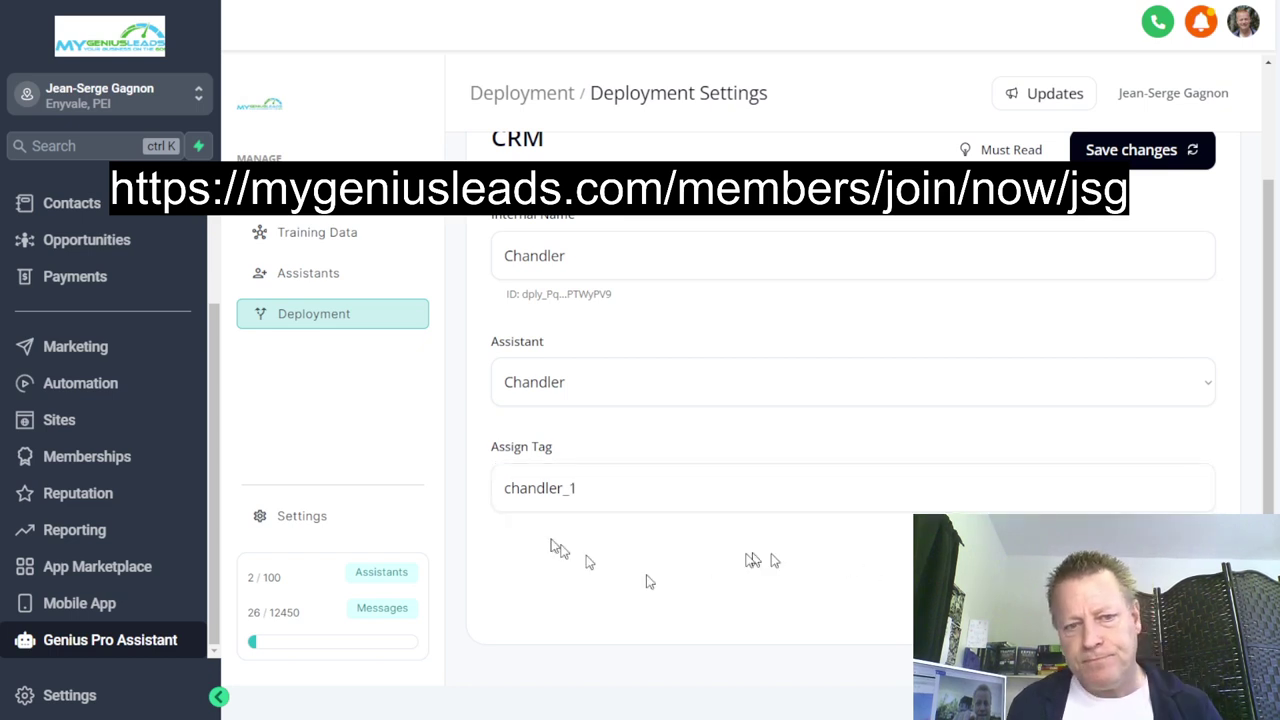
{"action": "left_click", "coordinate": [517, 489]}
{"action": "key", "text": "Return"}
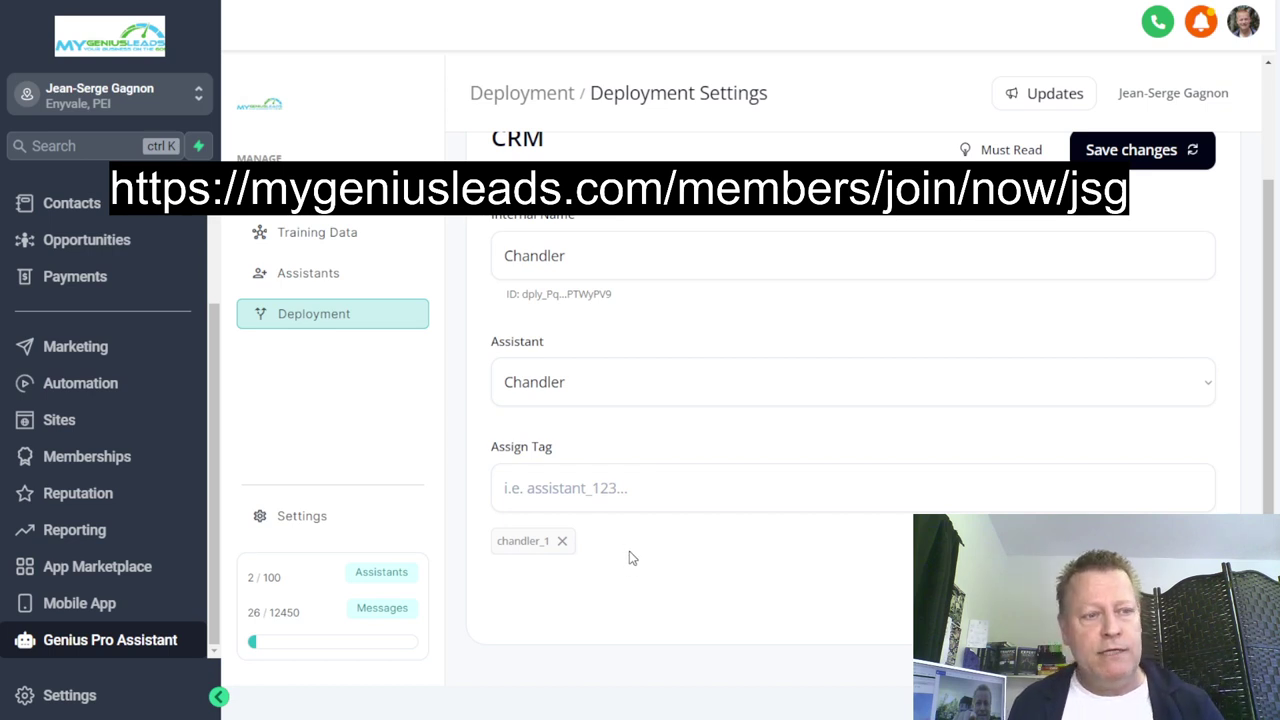
- Open the PM Received workflow in Automation, switch it from published to draft, save it, and return to the workflow list
{"action": "left_click", "coordinate": [103, 384]}
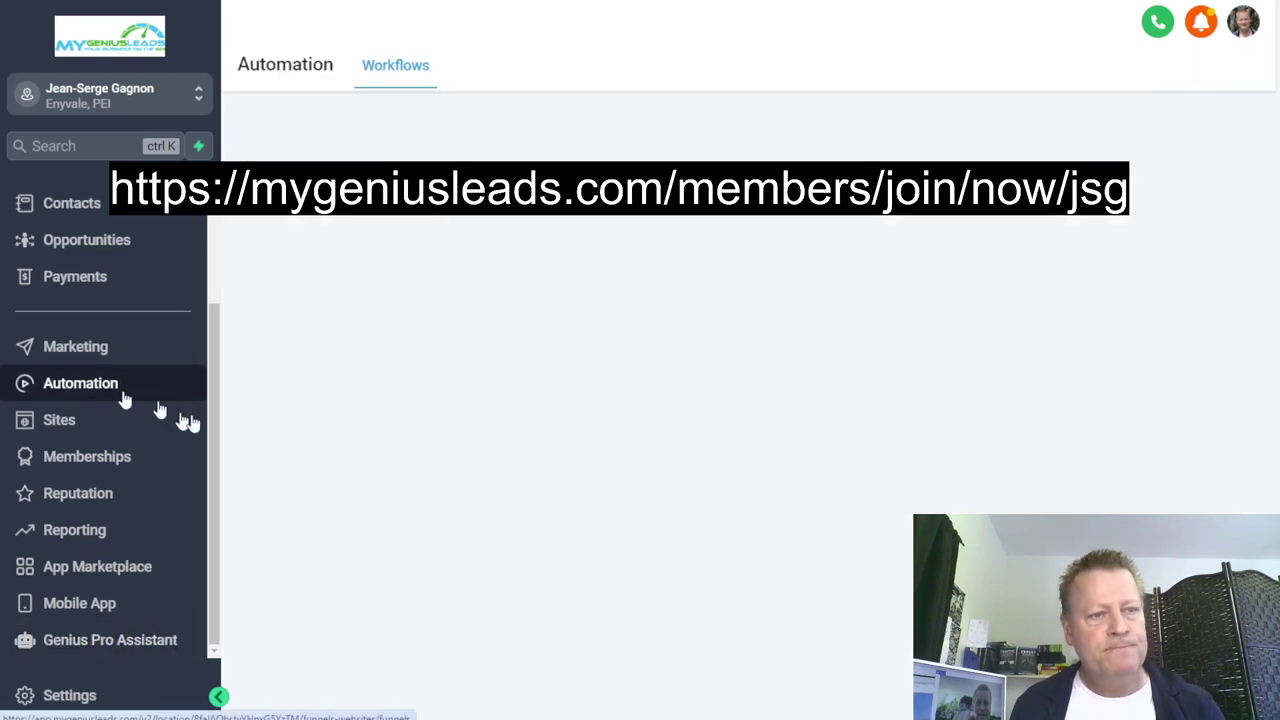
{"action": "left_click", "coordinate": [380, 68]}
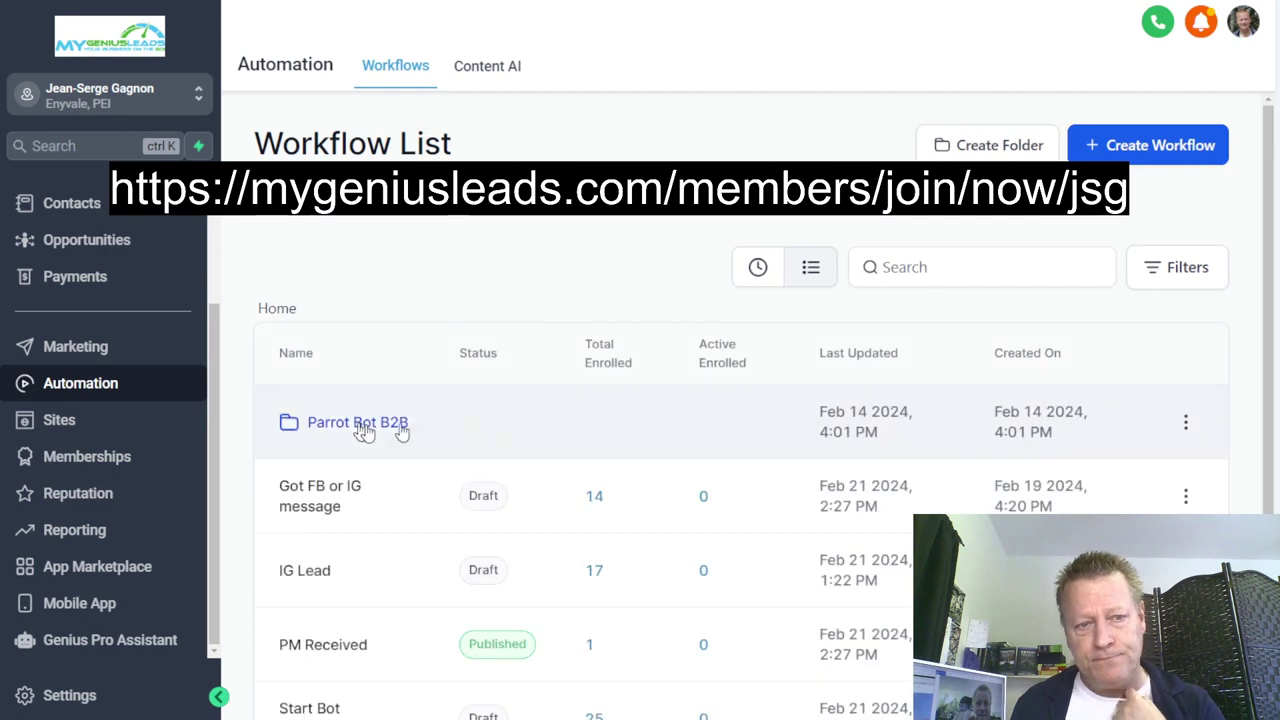
{"action": "scroll", "coordinate": [394, 449], "scroll_direction": "down", "scroll_amount": 3}
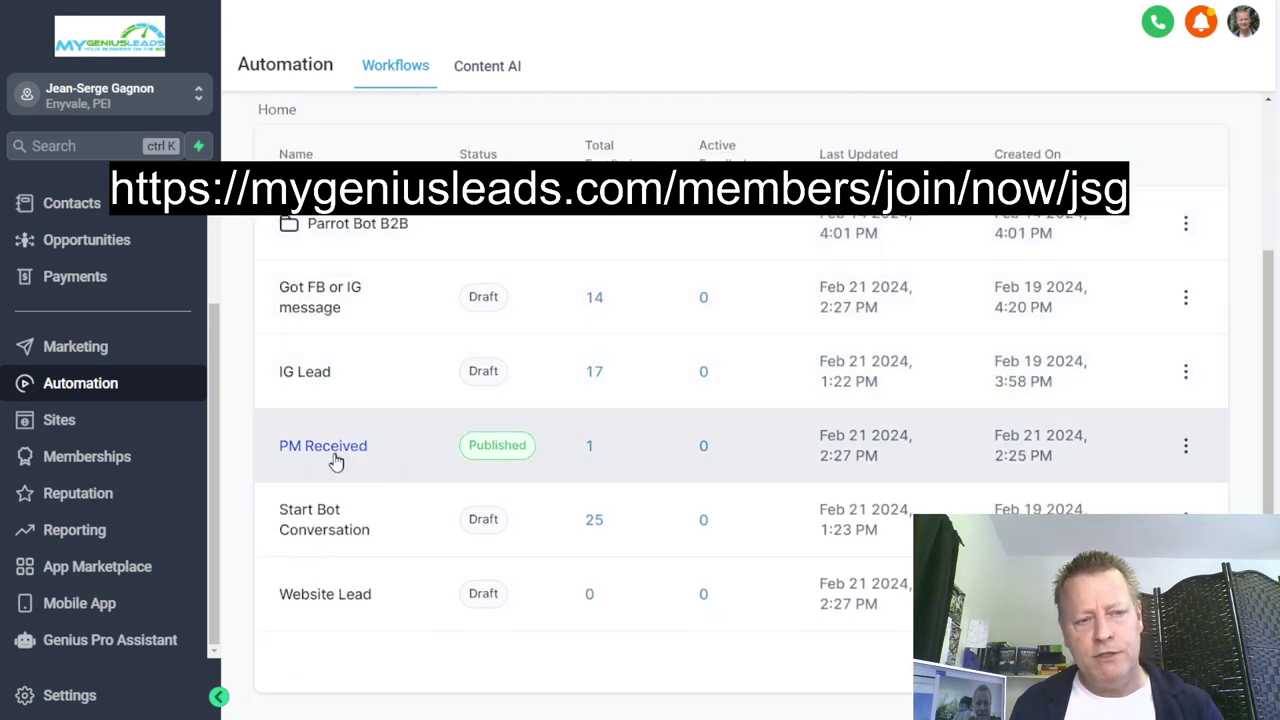
{"action": "left_click", "coordinate": [337, 450]}
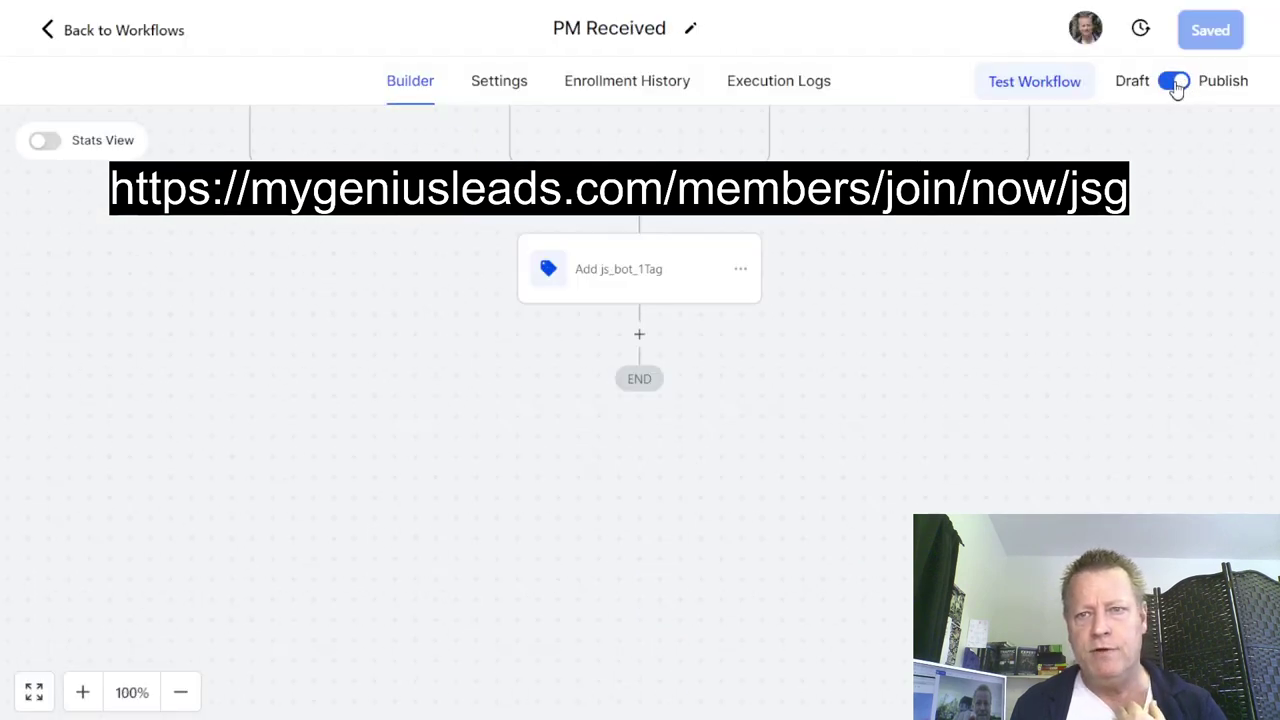
{"action": "left_click", "coordinate": [1172, 82]}
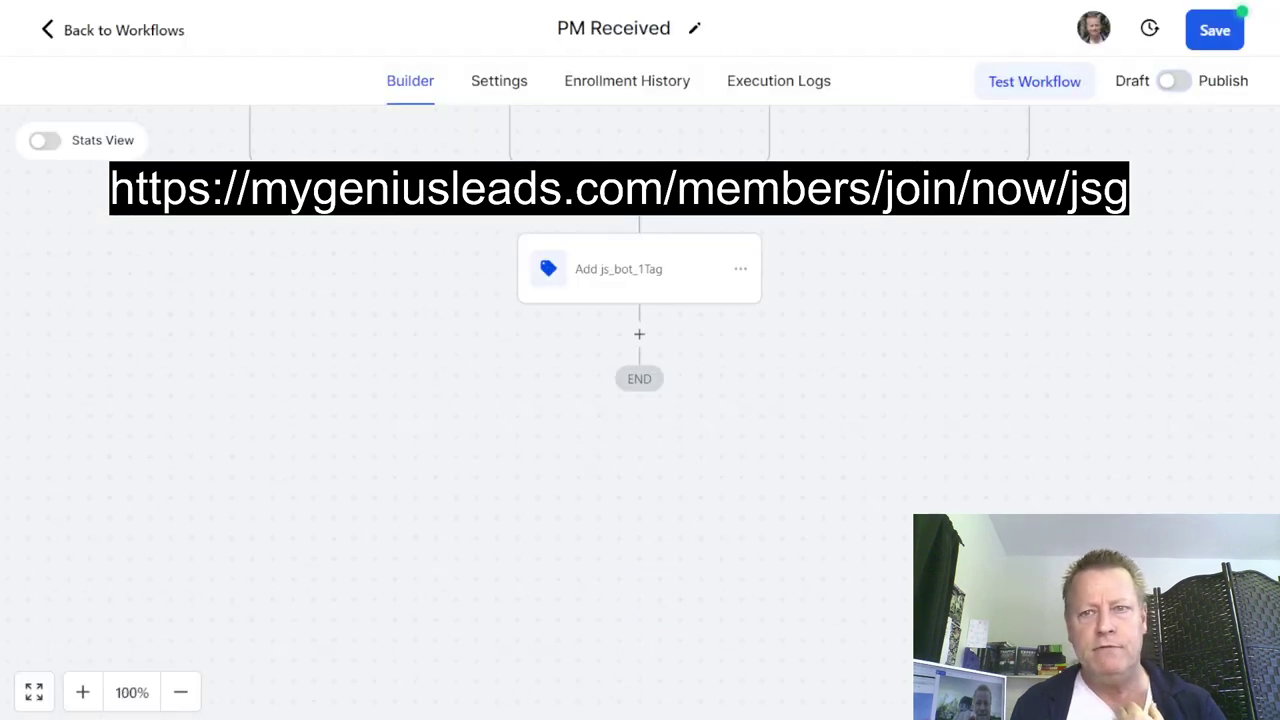
{"action": "left_click", "coordinate": [1222, 29]}
{"action": "left_click", "coordinate": [160, 32]}
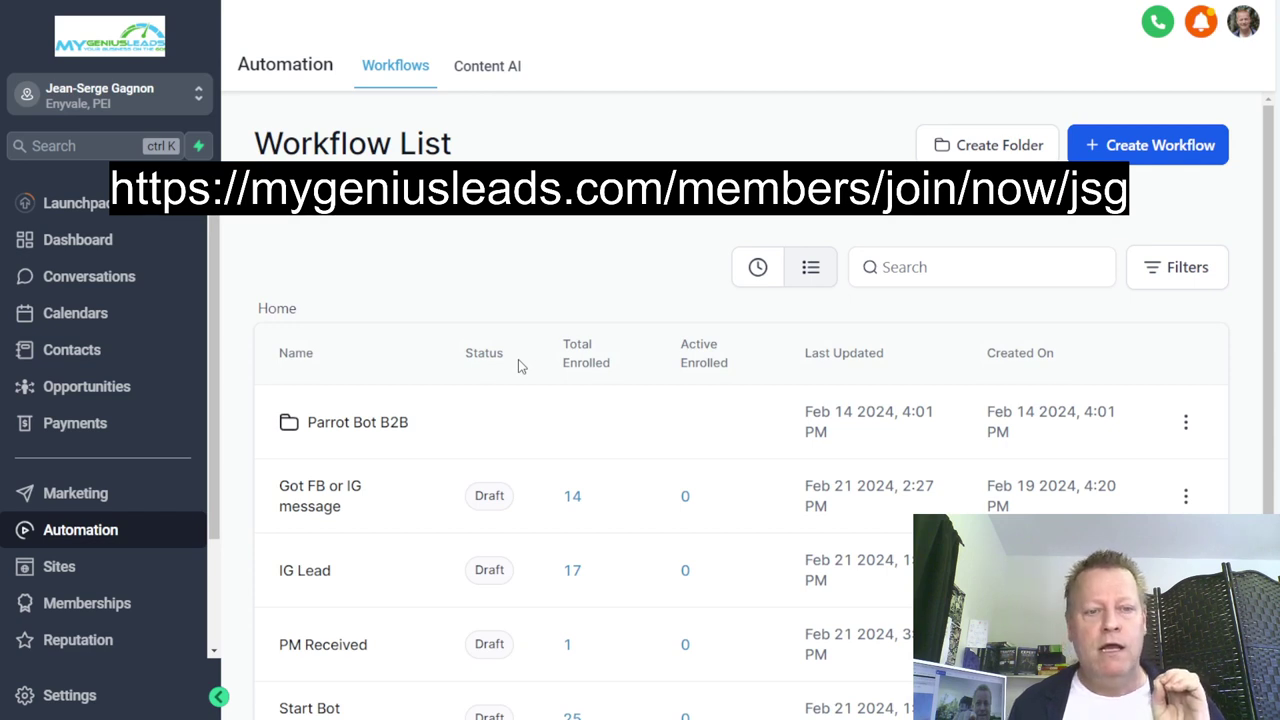
- Create a new workflow from scratch and add a Customer Replied trigger to it
{"action": "left_click", "coordinate": [1150, 148]}
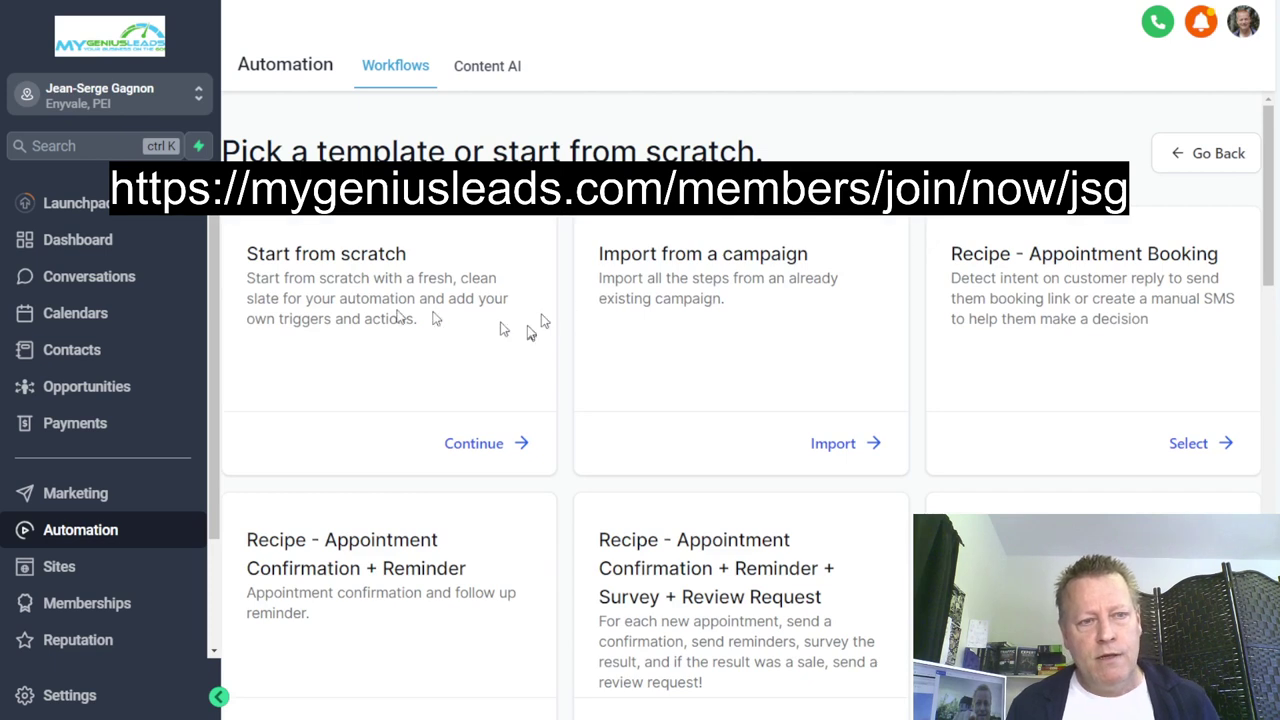
{"action": "left_click", "coordinate": [484, 443]}
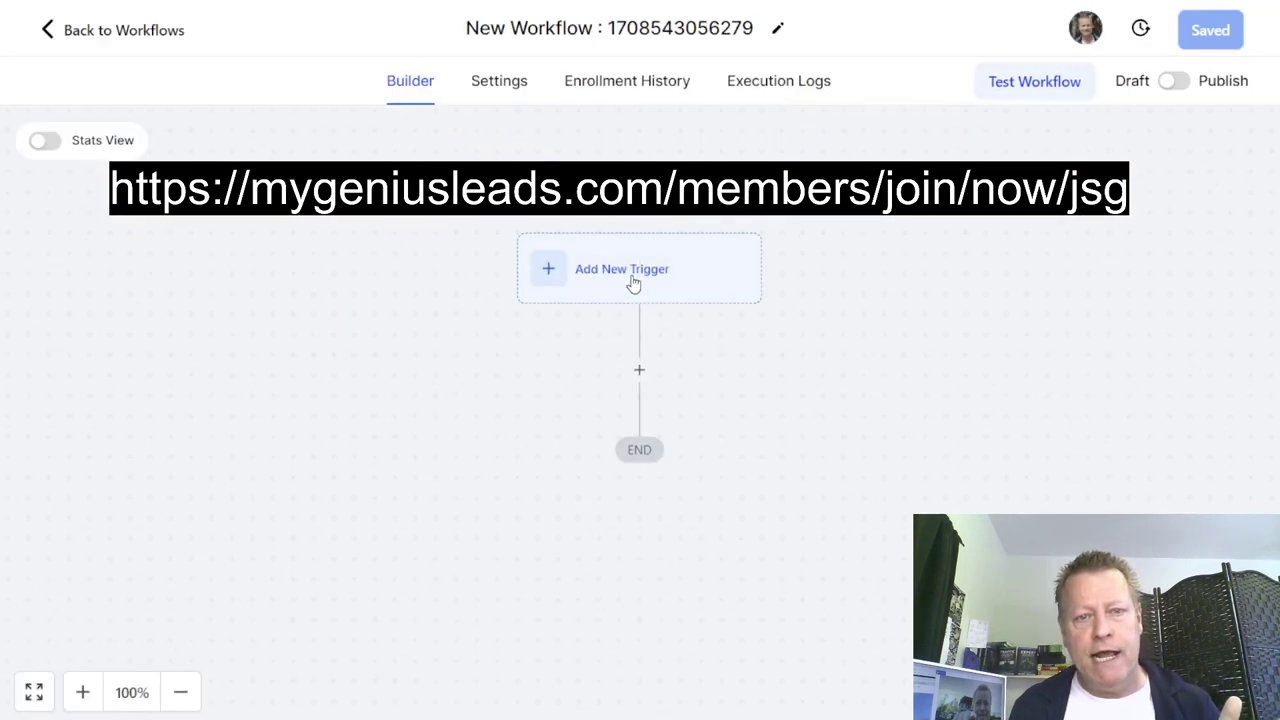
{"action": "left_click", "coordinate": [632, 280]}
{"action": "scroll", "coordinate": [906, 391], "scroll_direction": "down", "scroll_amount": 8}
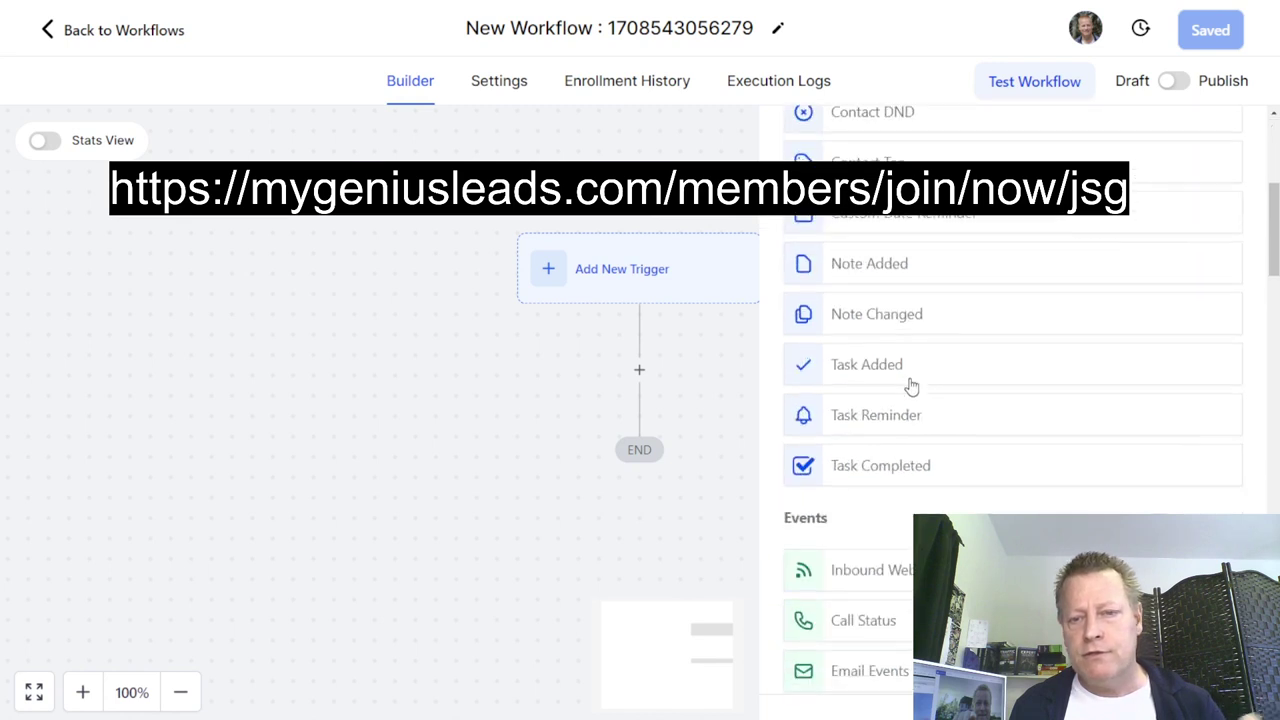
{"action": "scroll", "coordinate": [908, 380], "scroll_direction": "up", "scroll_amount": 6}
{"action": "scroll", "coordinate": [910, 370], "scroll_direction": "up", "scroll_amount": 2}
{"action": "left_click", "coordinate": [893, 265]}
{"action": "type", "text": "repl"}
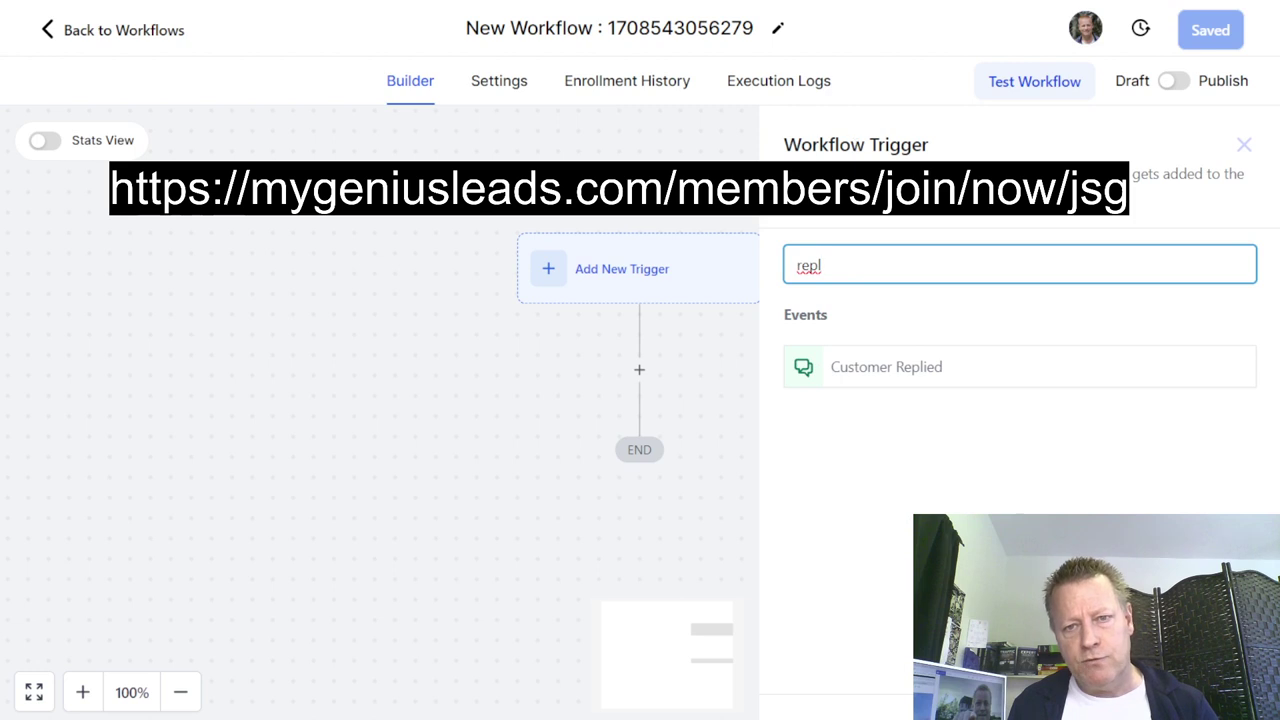
{"action": "left_click", "coordinate": [913, 373]}
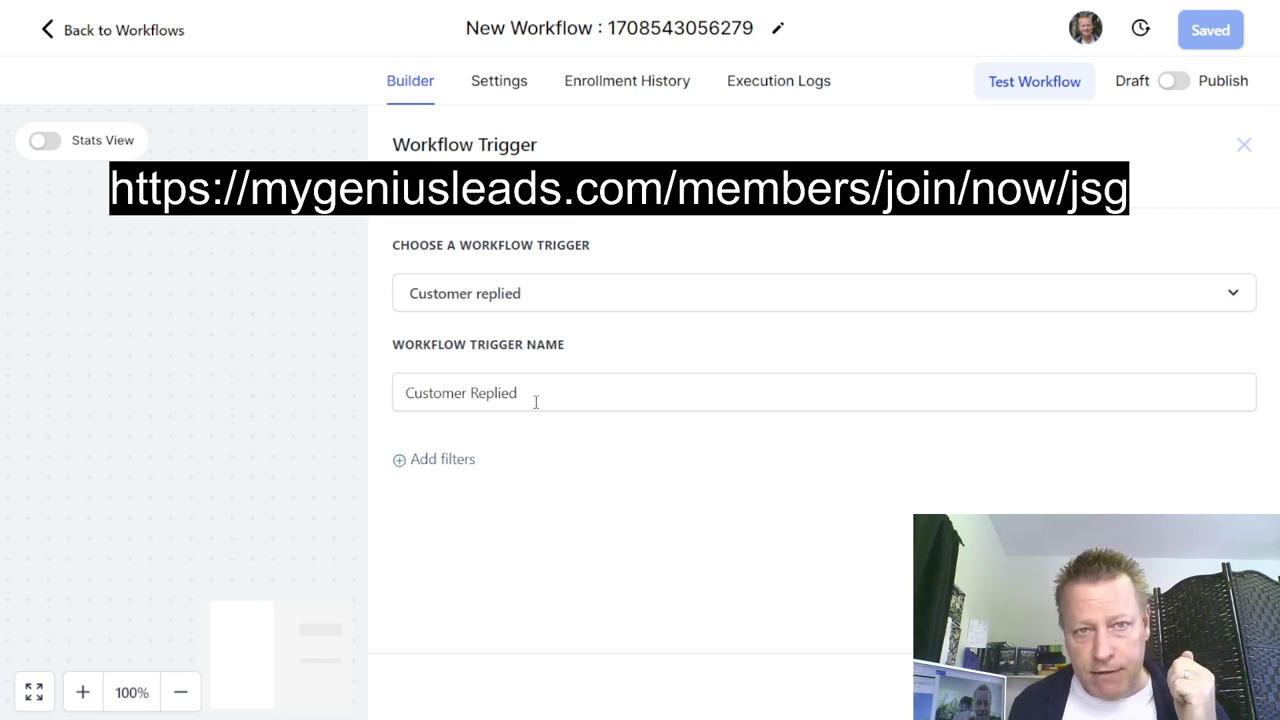
- Add a filter to the Customer Replied trigger with the reply channel set to Facebook Messenger
{"action": "left_click", "coordinate": [538, 398]}
{"action": "left_click", "coordinate": [453, 459]}
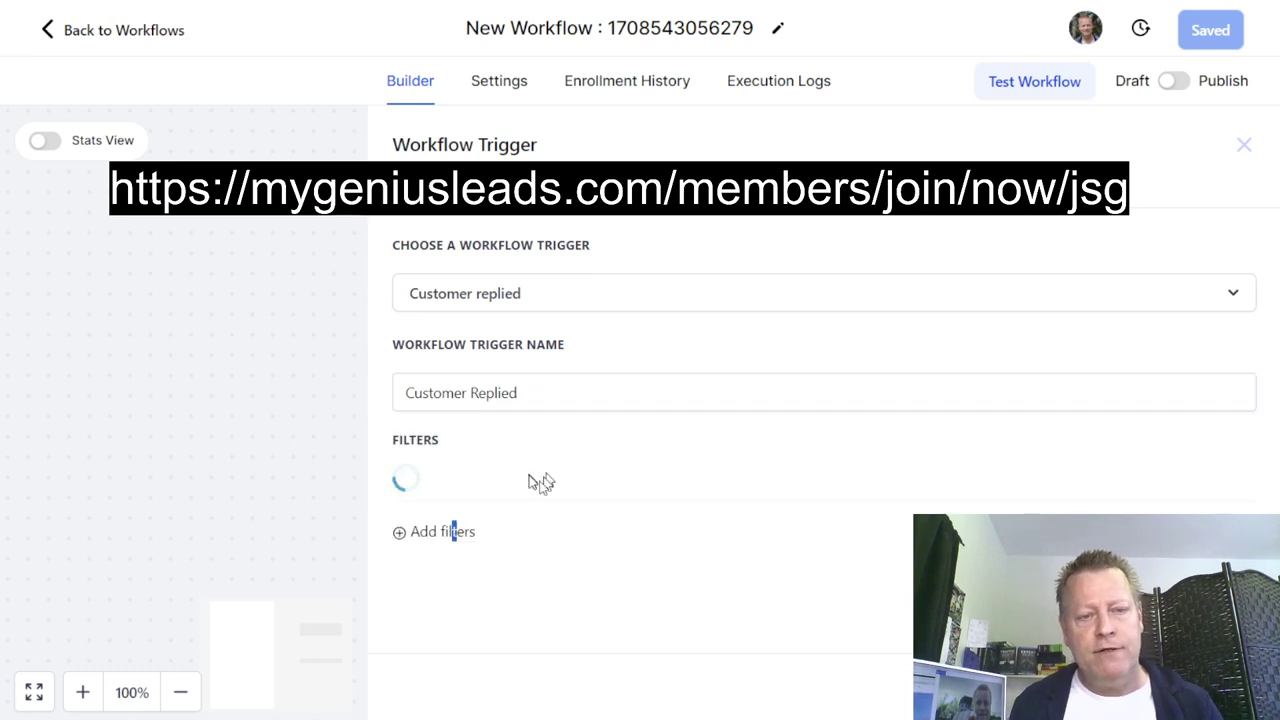
{"action": "left_click", "coordinate": [489, 490]}
{"action": "type", "text": "channe"}
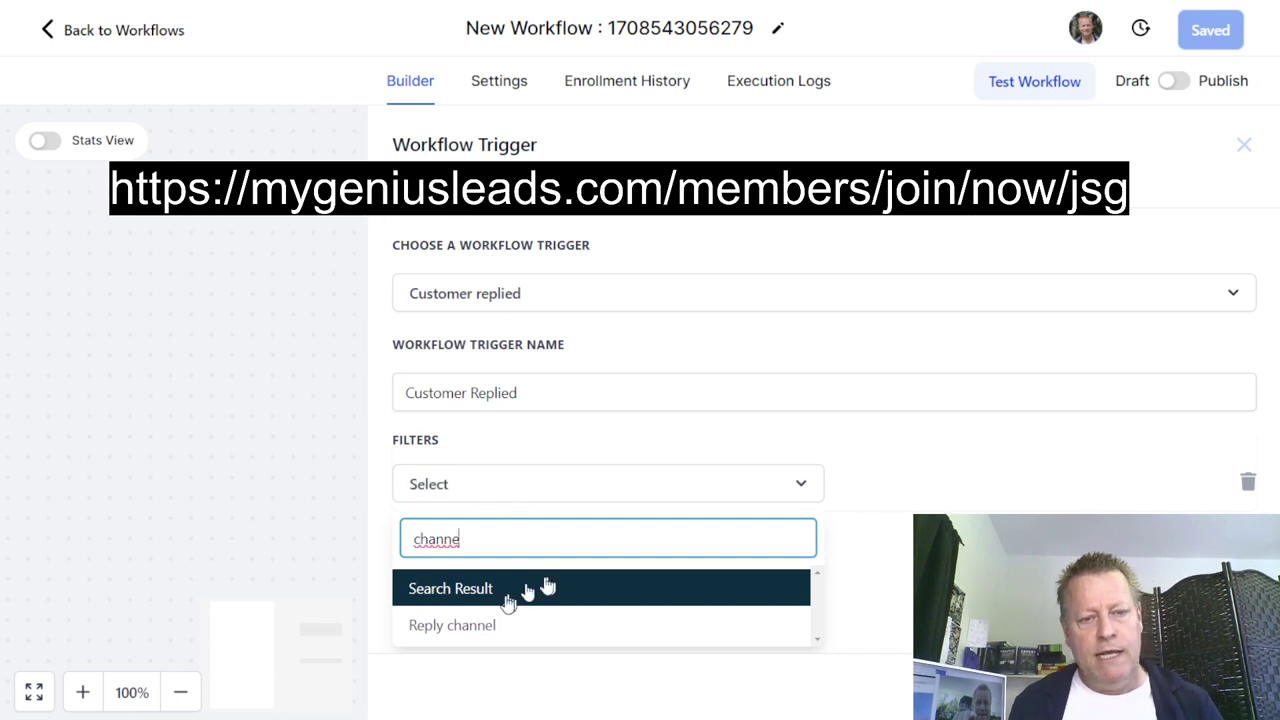
{"action": "left_click", "coordinate": [457, 626]}
{"action": "left_click", "coordinate": [883, 486]}
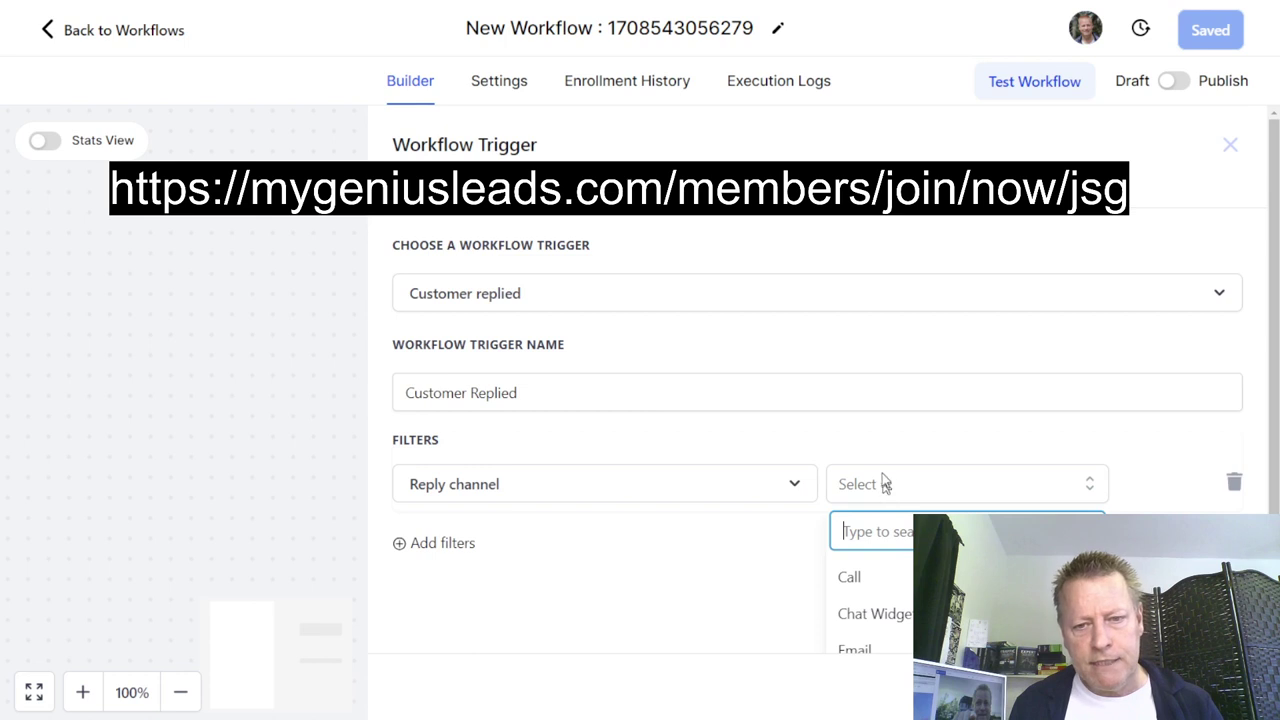
{"action": "scroll", "coordinate": [900, 580], "scroll_direction": "down", "scroll_amount": 5}
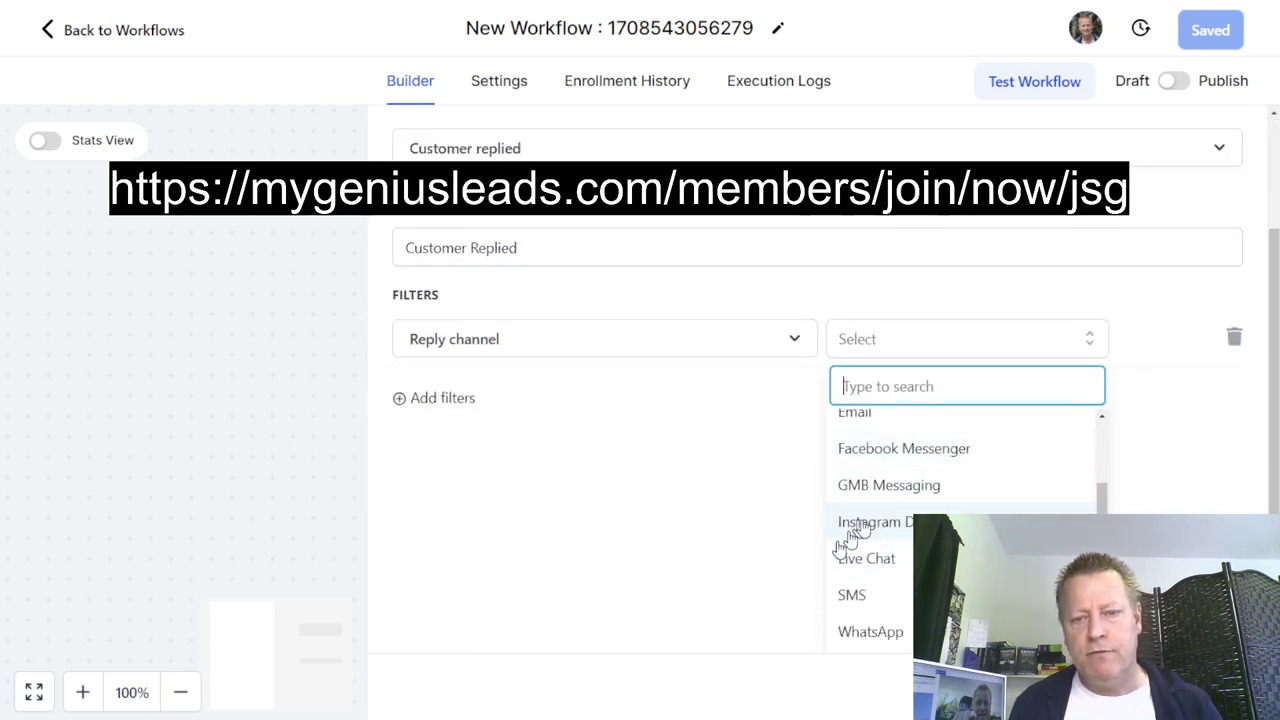
{"action": "scroll", "coordinate": [895, 495], "scroll_direction": "up", "scroll_amount": 2}
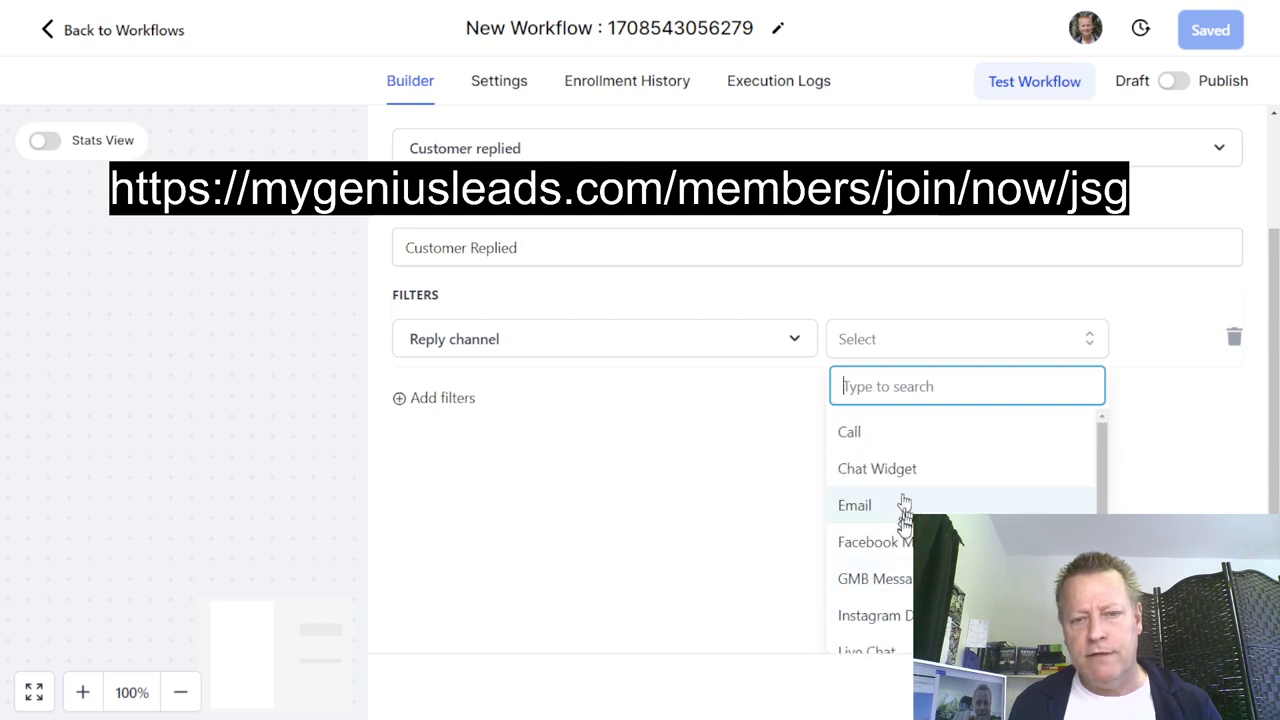
{"action": "scroll", "coordinate": [900, 500], "scroll_direction": "down", "scroll_amount": 2}
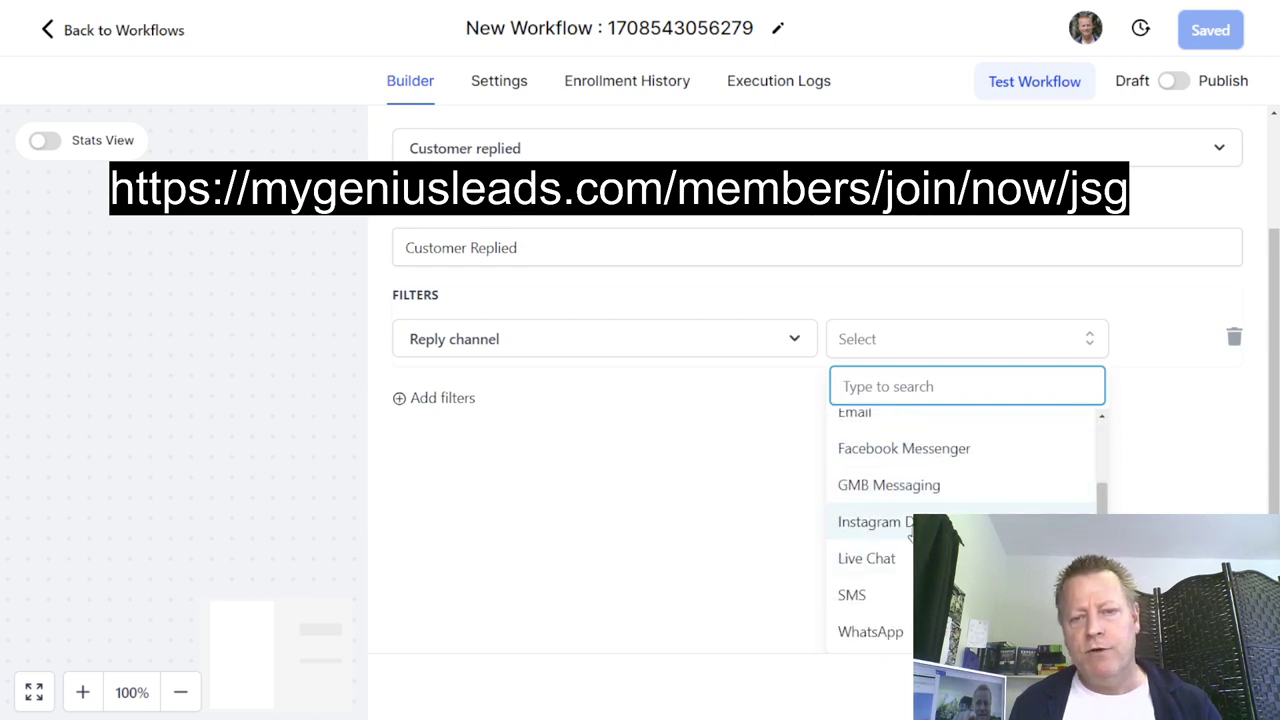
{"action": "left_click", "coordinate": [888, 450]}
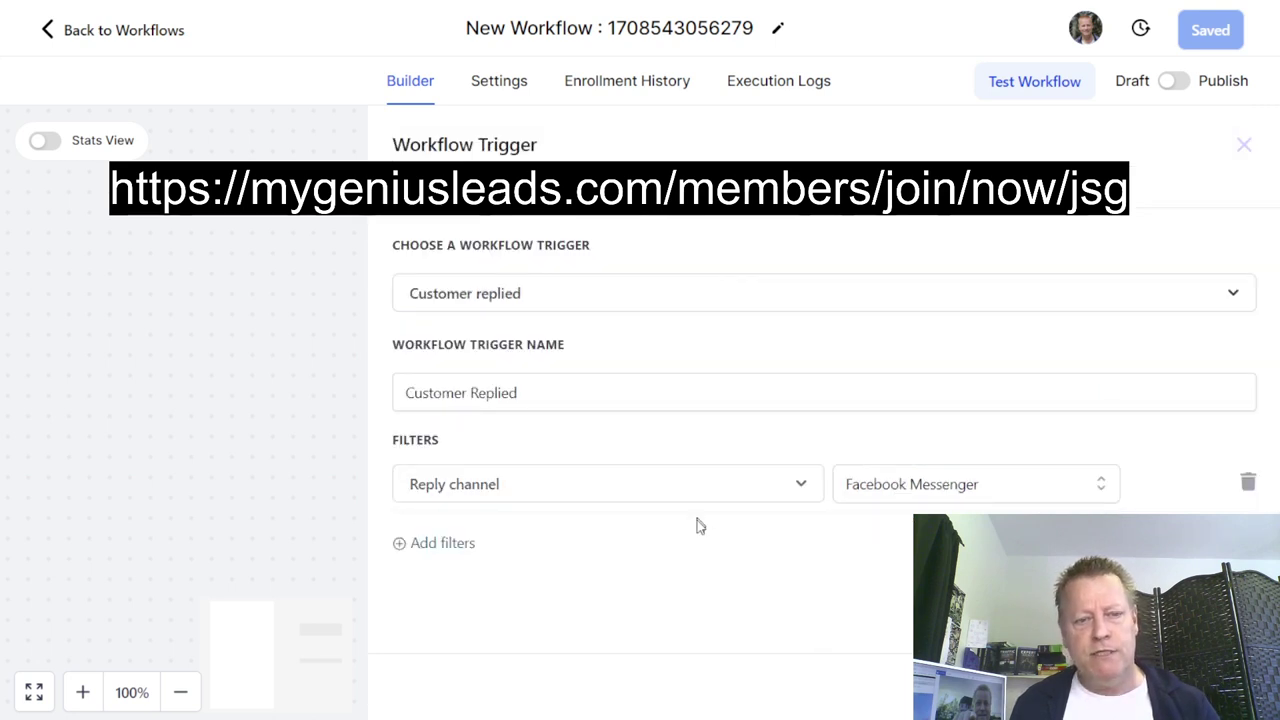
- Rename the workflow trigger "FB PM" and save the trigger
{"action": "left_click", "coordinate": [444, 393]}
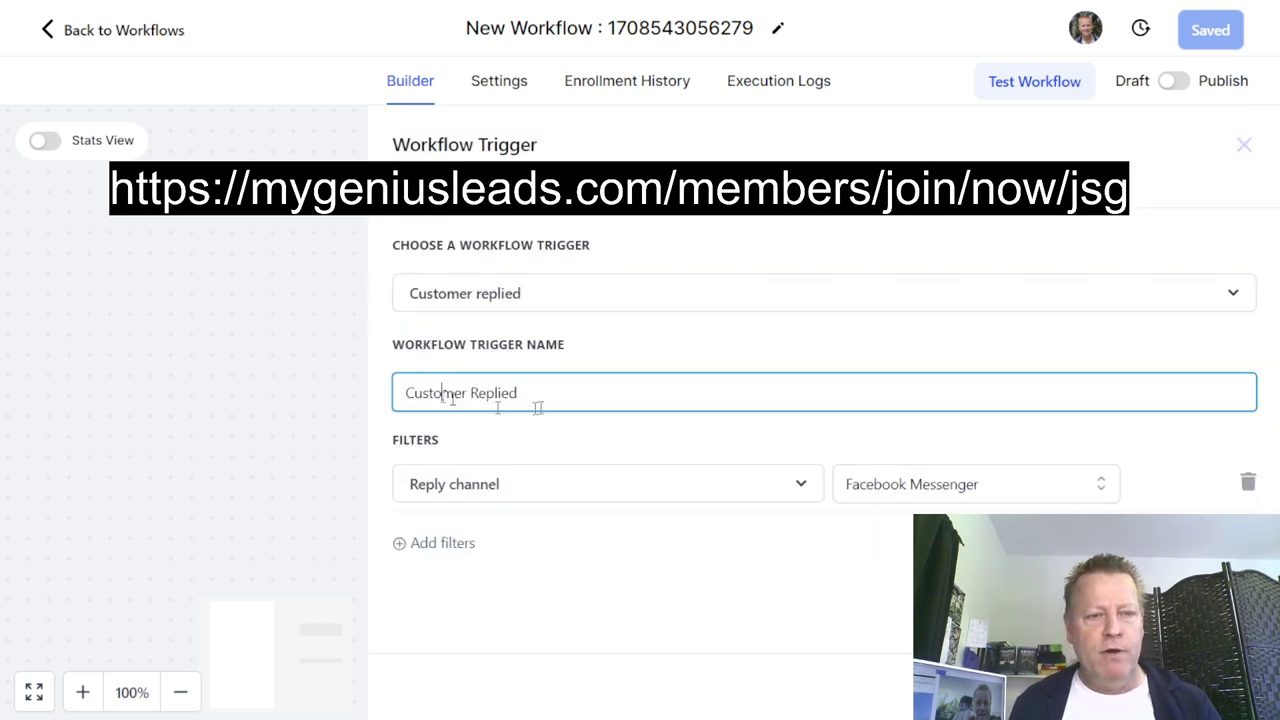
{"action": "left_click_drag", "start_coordinate": [544, 392], "coordinate": [374, 386]}
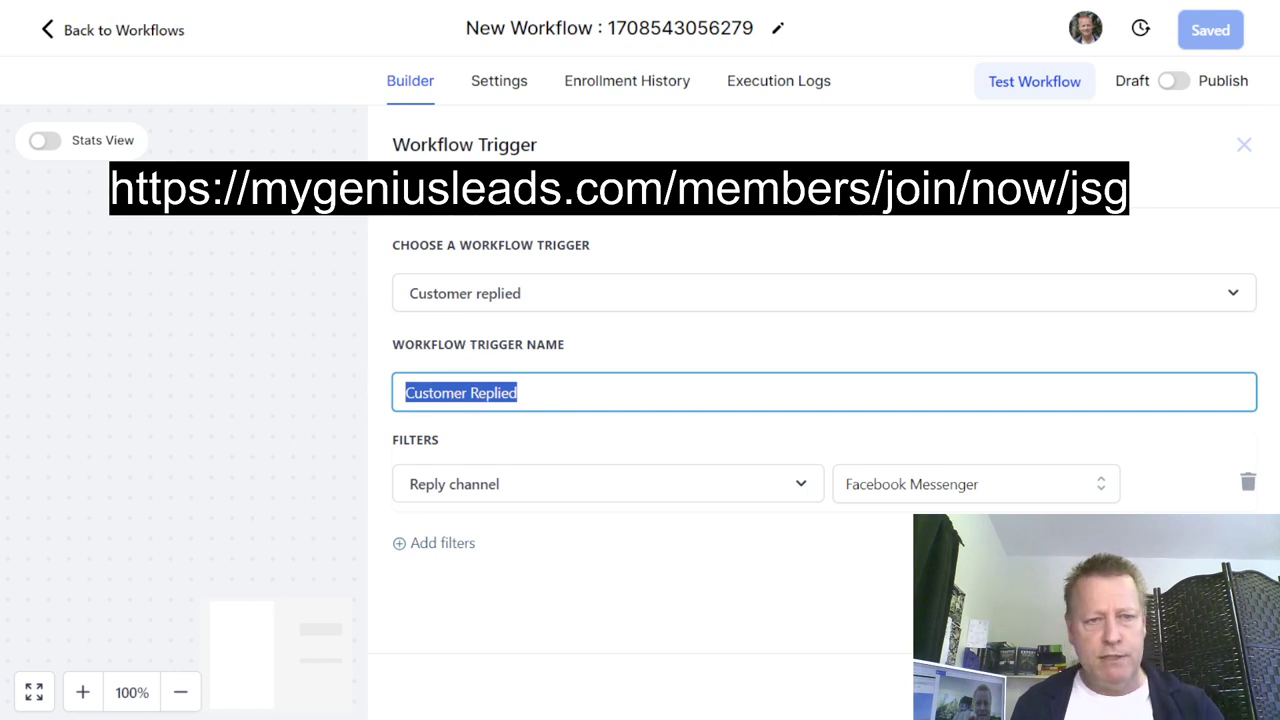
{"action": "type", "text": "FB"}
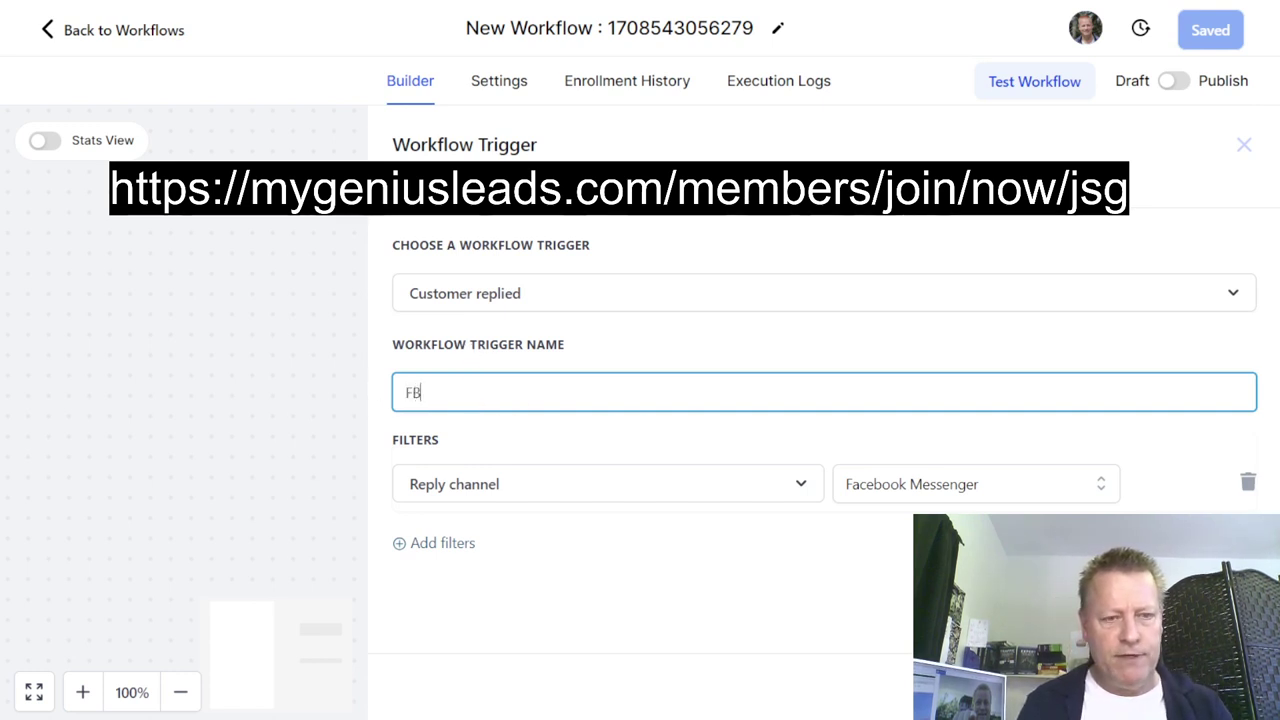
{"action": "type", "text": " PM"}
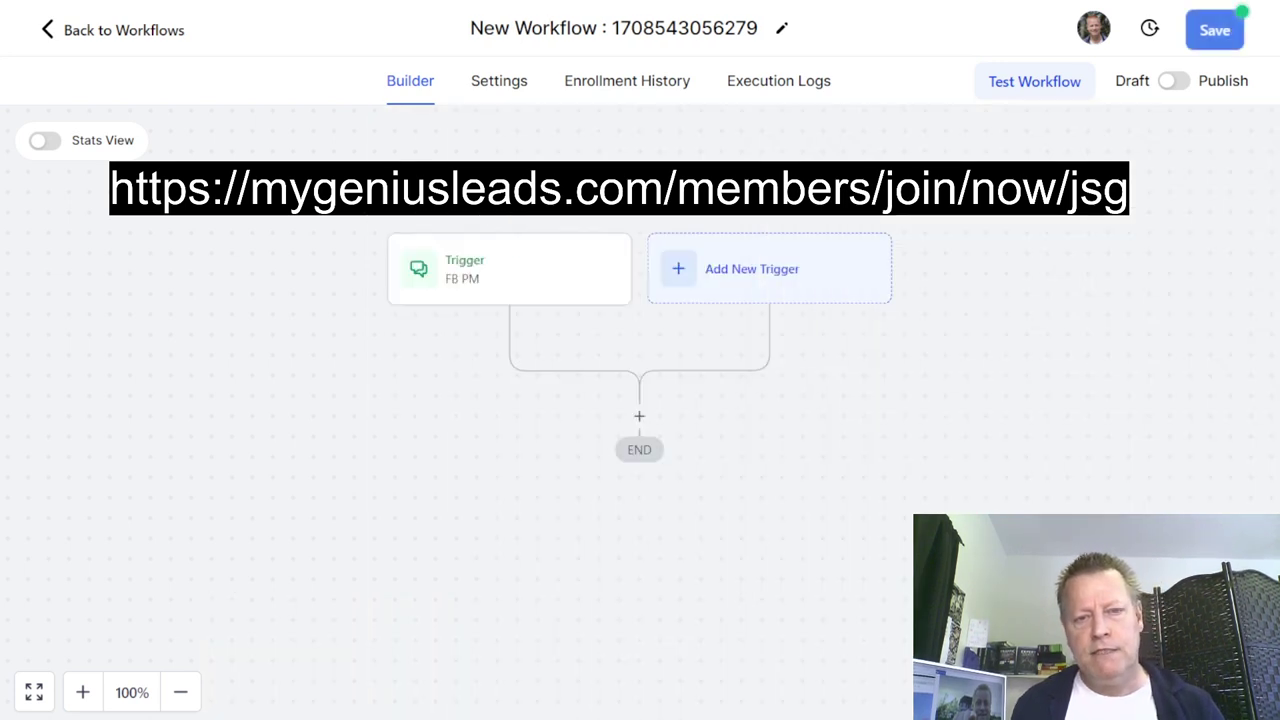
{"action": "left_click", "coordinate": [1200, 690]}
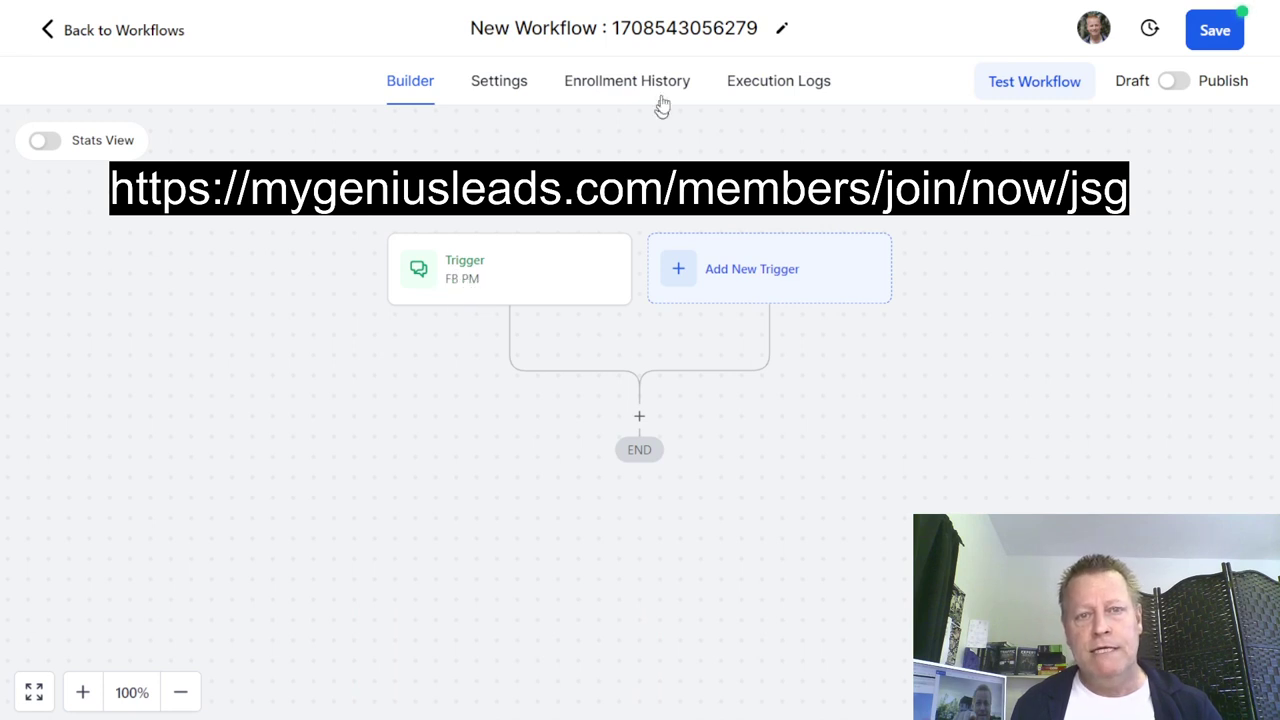
- Rename the new workflow "Facebook Message received", correcting the misspelled last word
{"action": "left_click", "coordinate": [710, 30]}
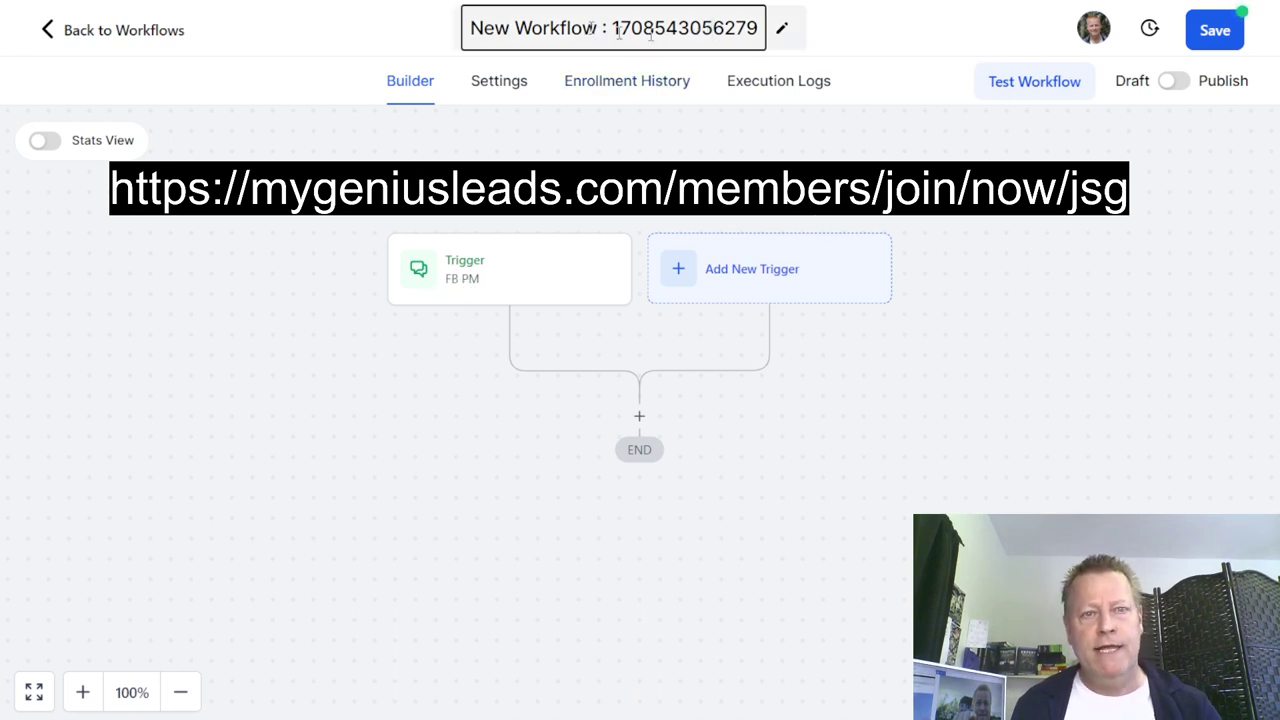
{"action": "key", "text": "ctrl+a"}
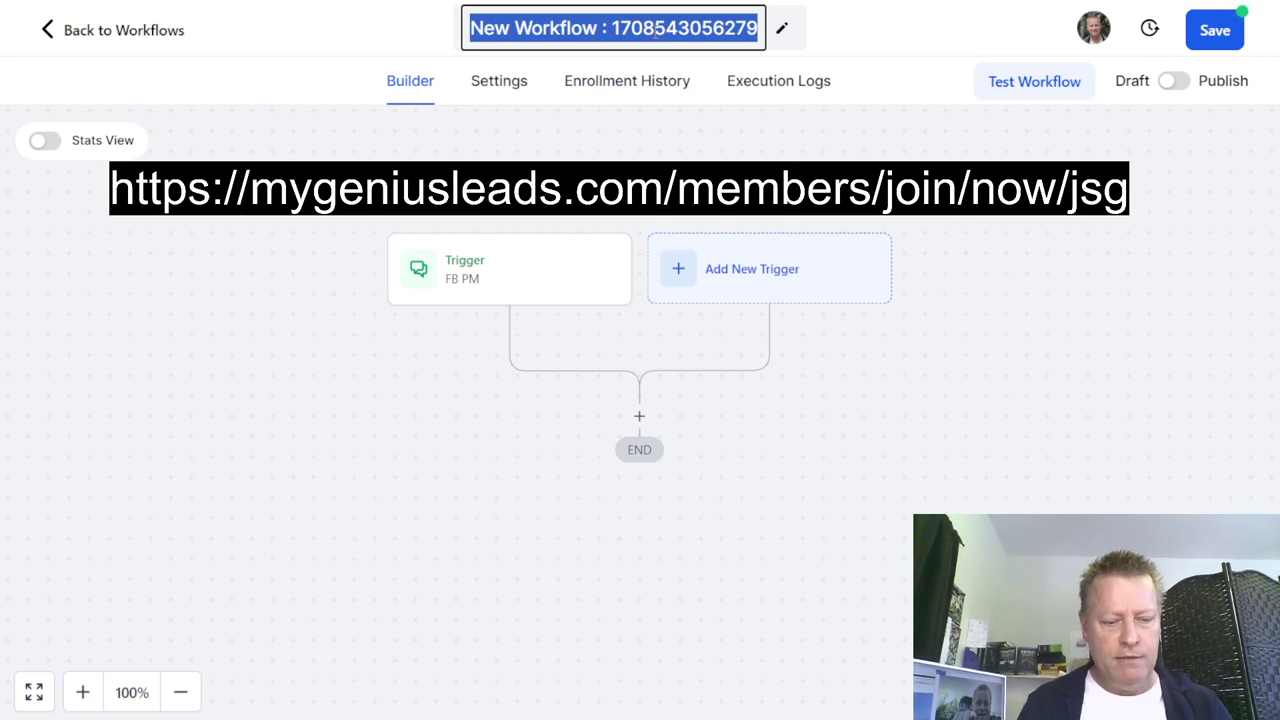
{"action": "type", "text": "Facebook Mes"}
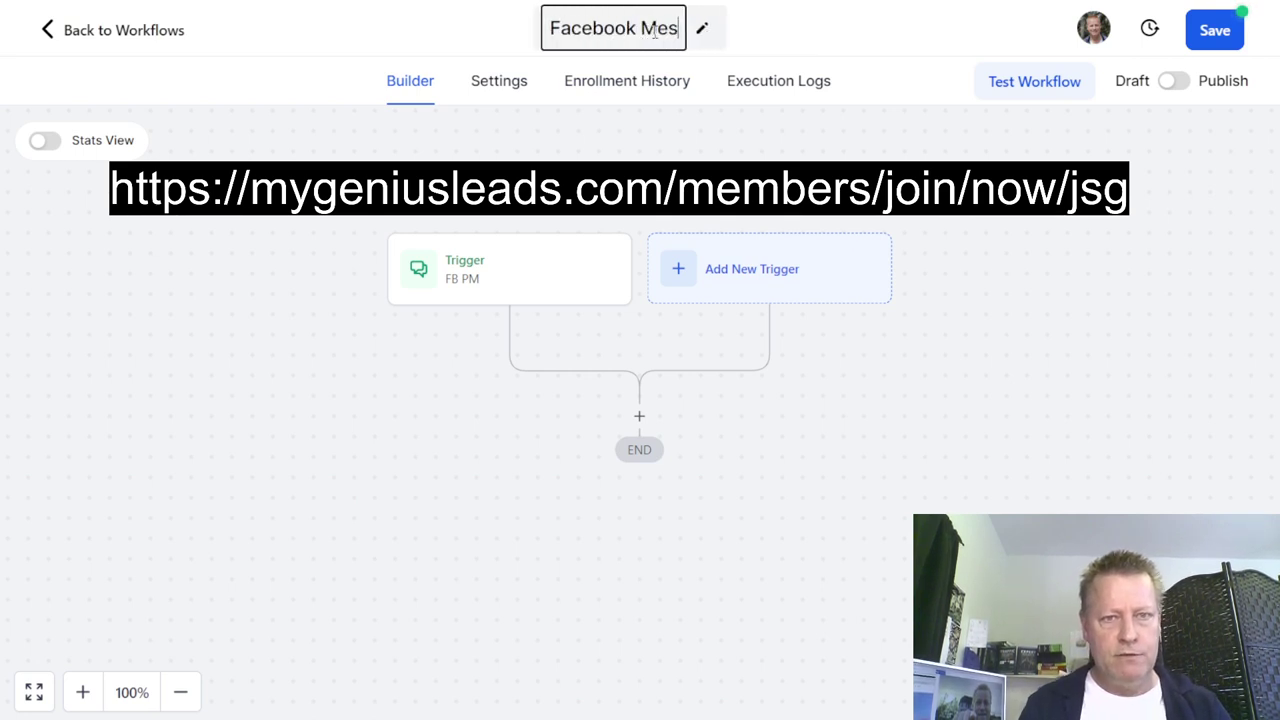
{"action": "type", "text": "sage recie"}
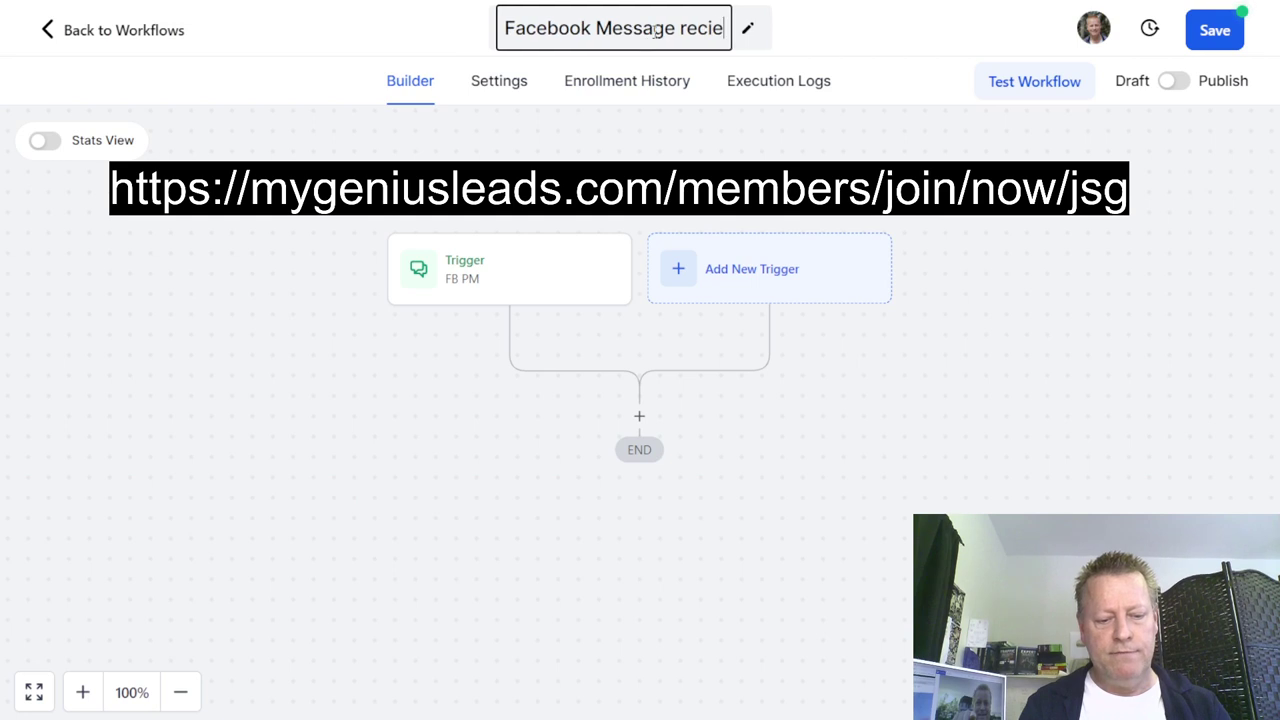
{"action": "type", "text": "ved"}
{"action": "left_click", "coordinate": [842, 62]}
{"action": "left_click", "coordinate": [706, 36]}
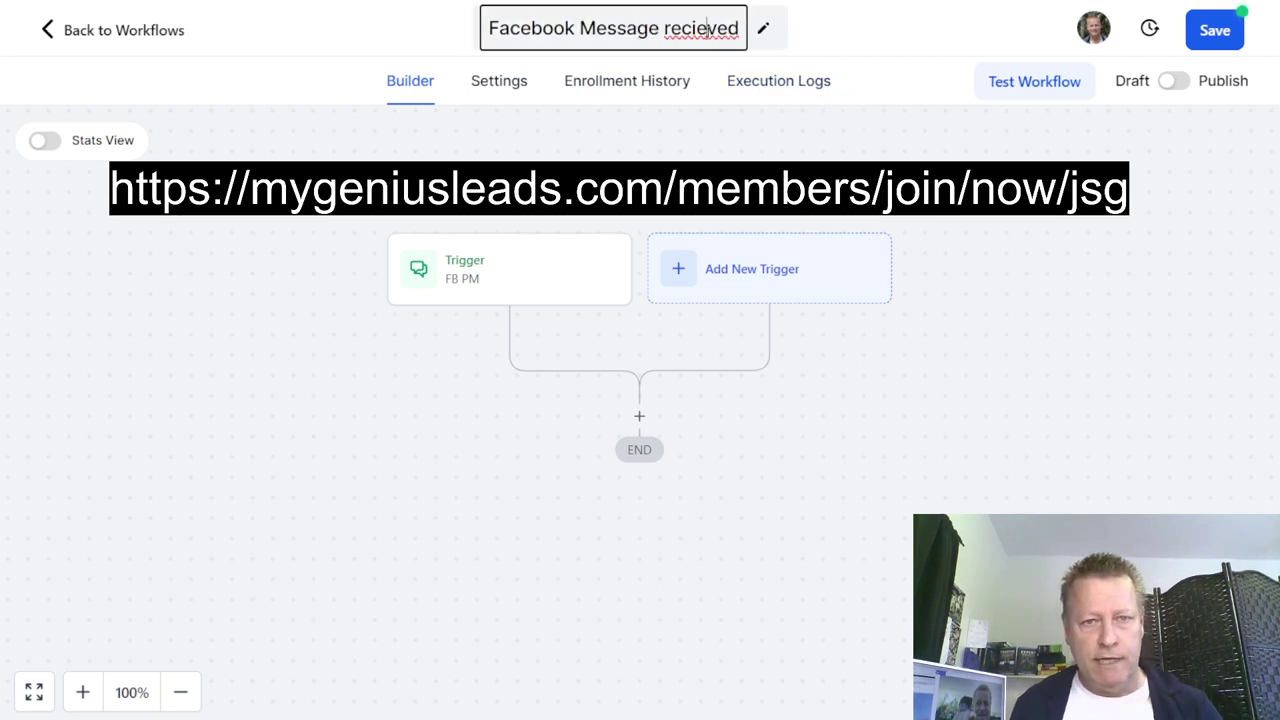
{"action": "right_click", "coordinate": [705, 38]}
{"action": "left_click", "coordinate": [740, 52]}
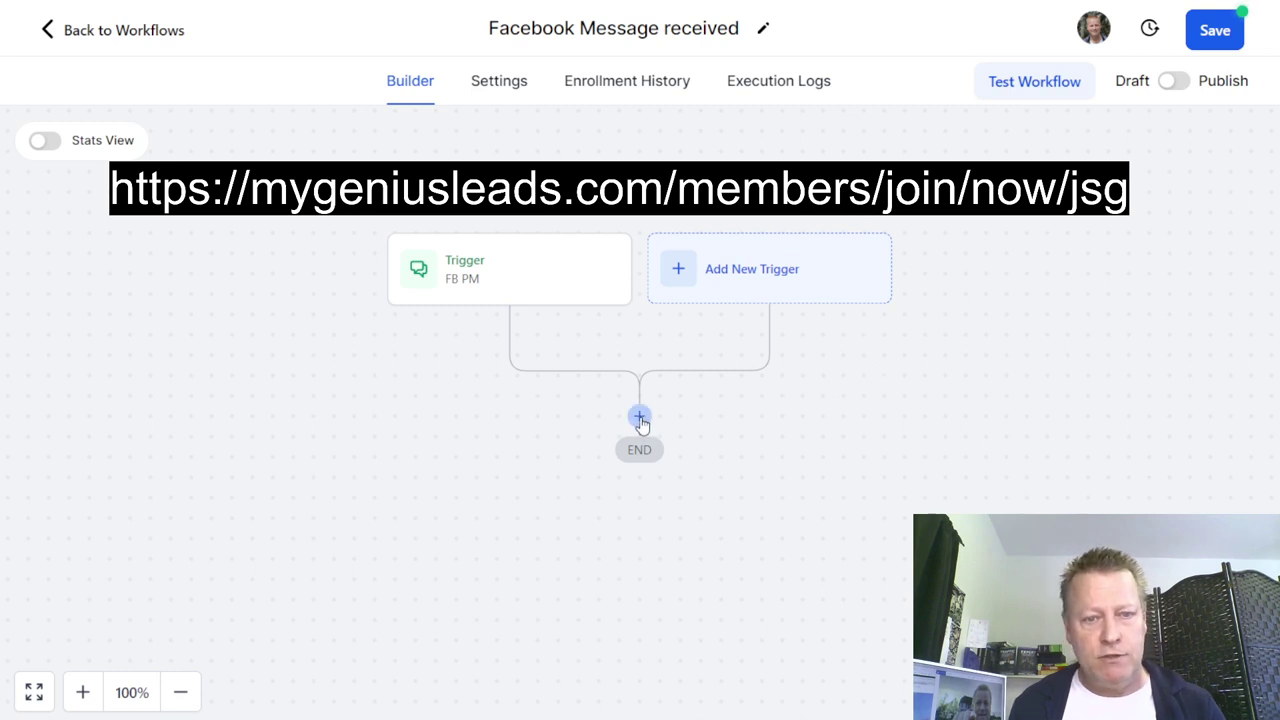
- Add an Add Contact Tag action below the FB PM trigger in the workflow
{"action": "left_click", "coordinate": [640, 417]}
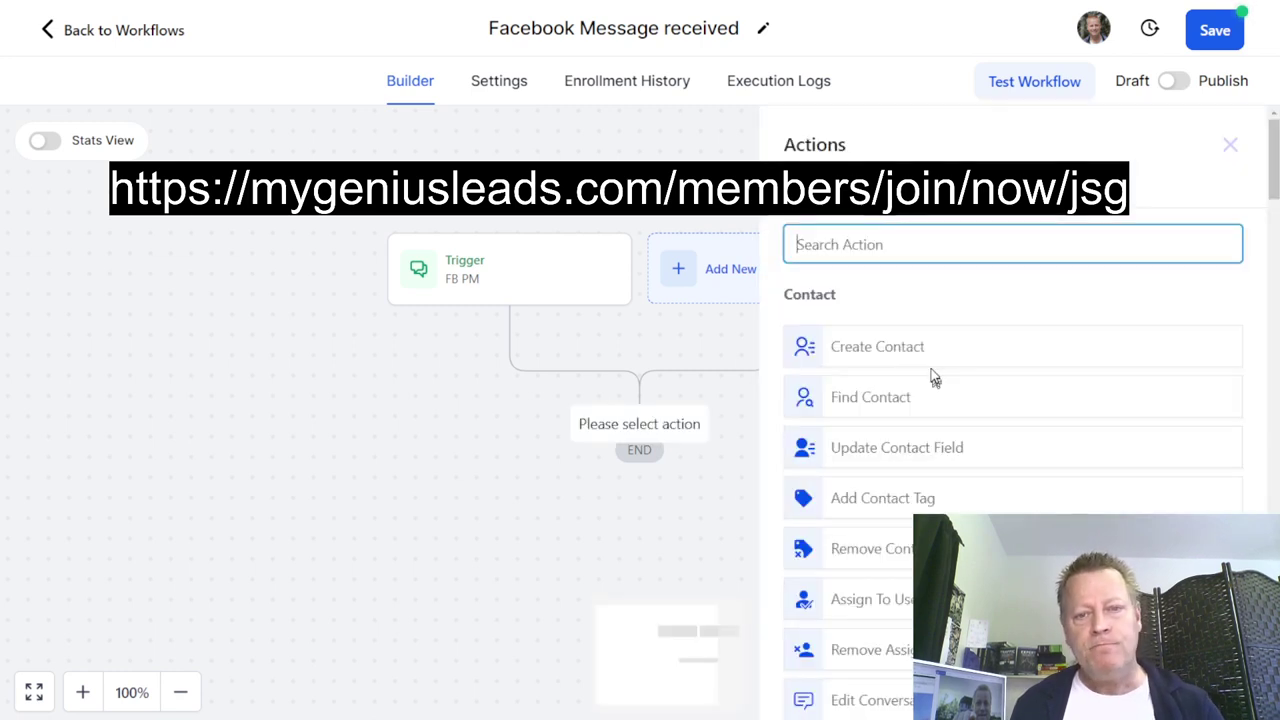
{"action": "left_click_drag", "start_coordinate": [821, 150], "coordinate": [784, 148]}
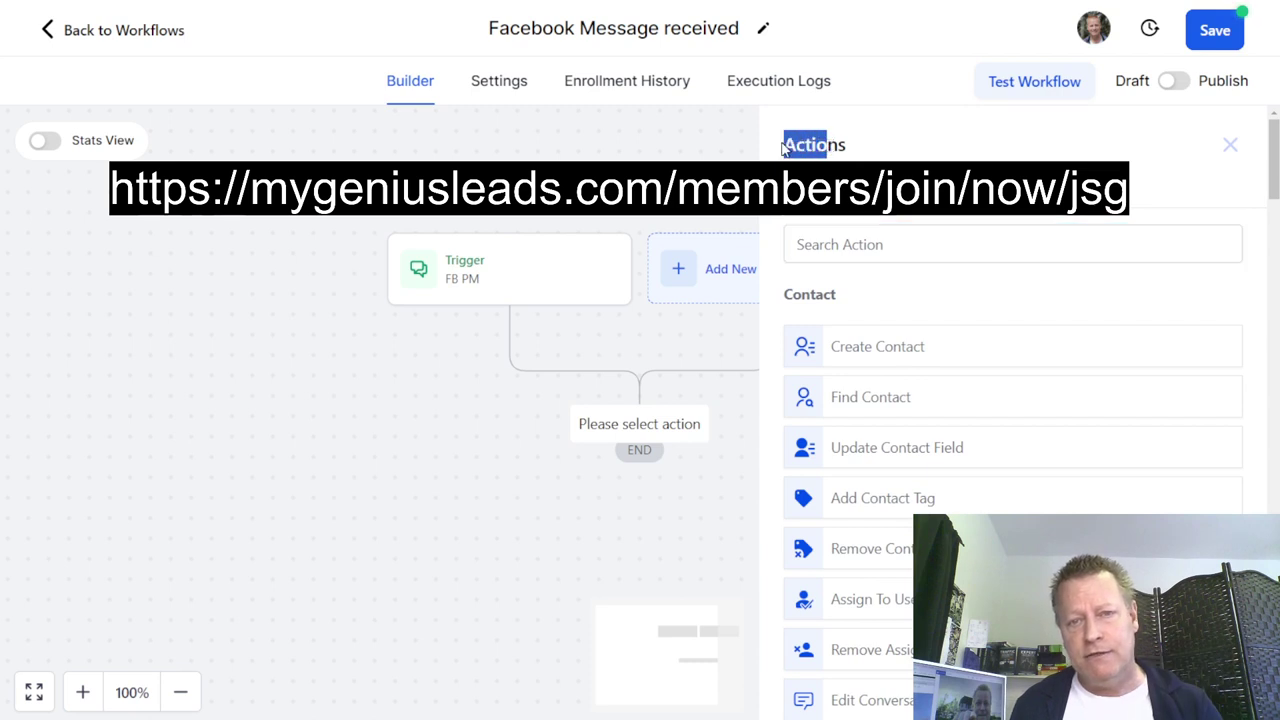
{"action": "left_click", "coordinate": [838, 250]}
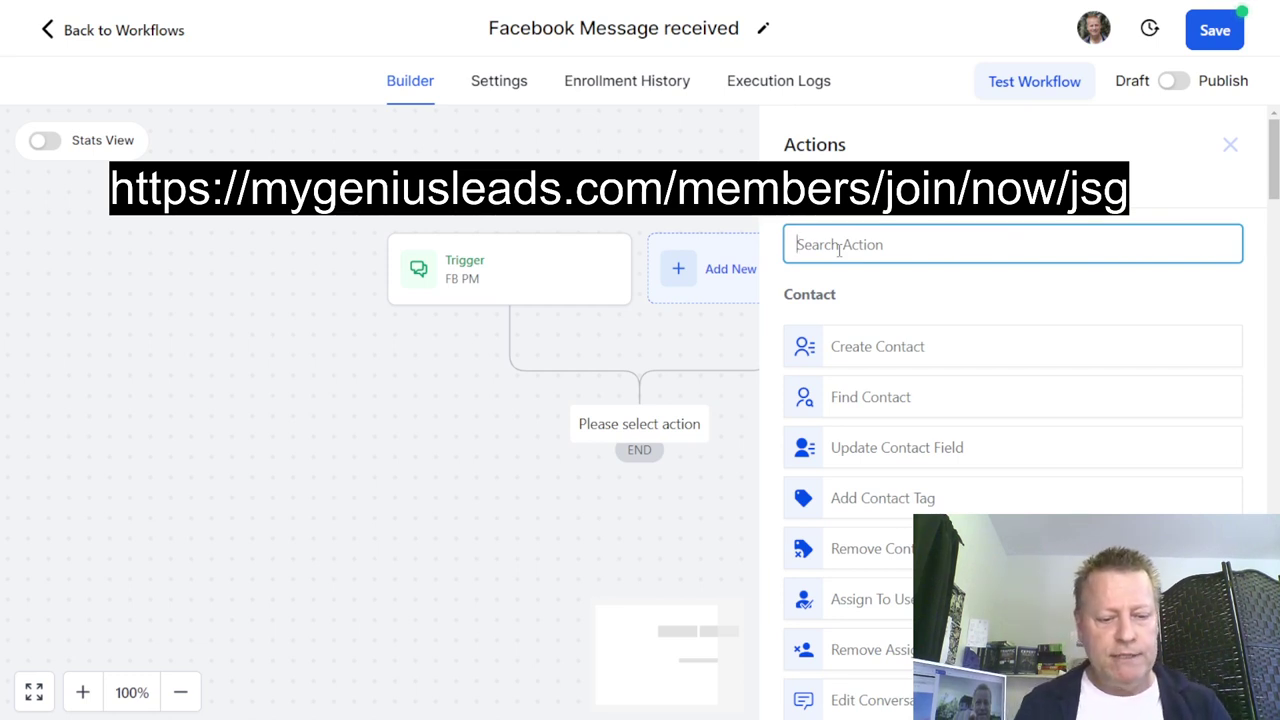
{"action": "type", "text": "tag"}
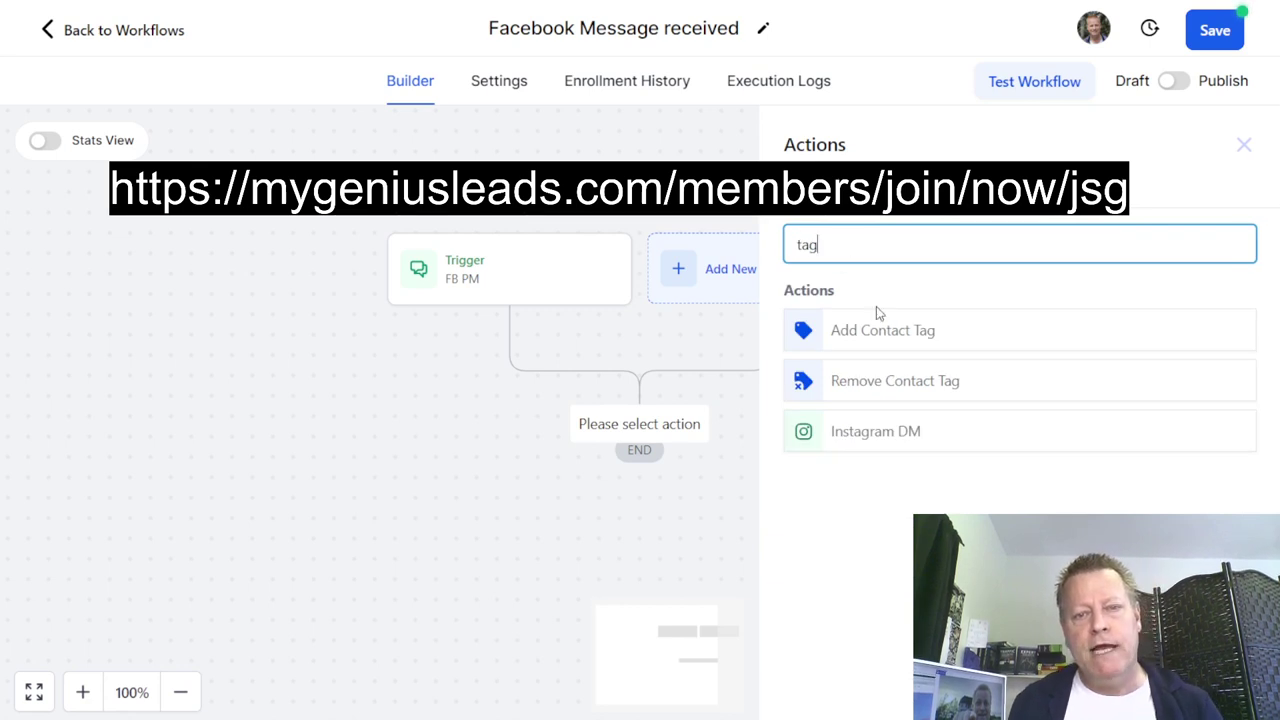
{"action": "left_click", "coordinate": [897, 334]}
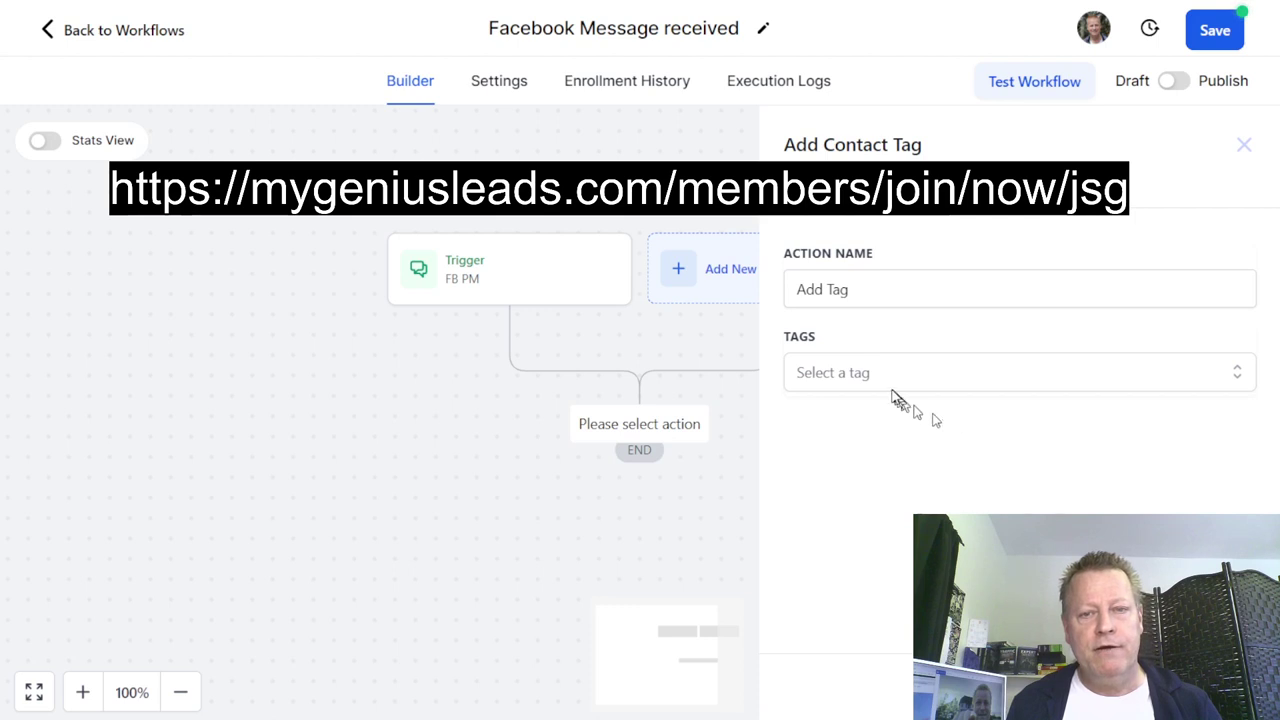
- Select chandler_1 as the tag for the Add Contact Tag action
{"action": "left_click", "coordinate": [882, 376]}
{"action": "scroll", "coordinate": [888, 500], "scroll_direction": "down", "scroll_amount": 10}
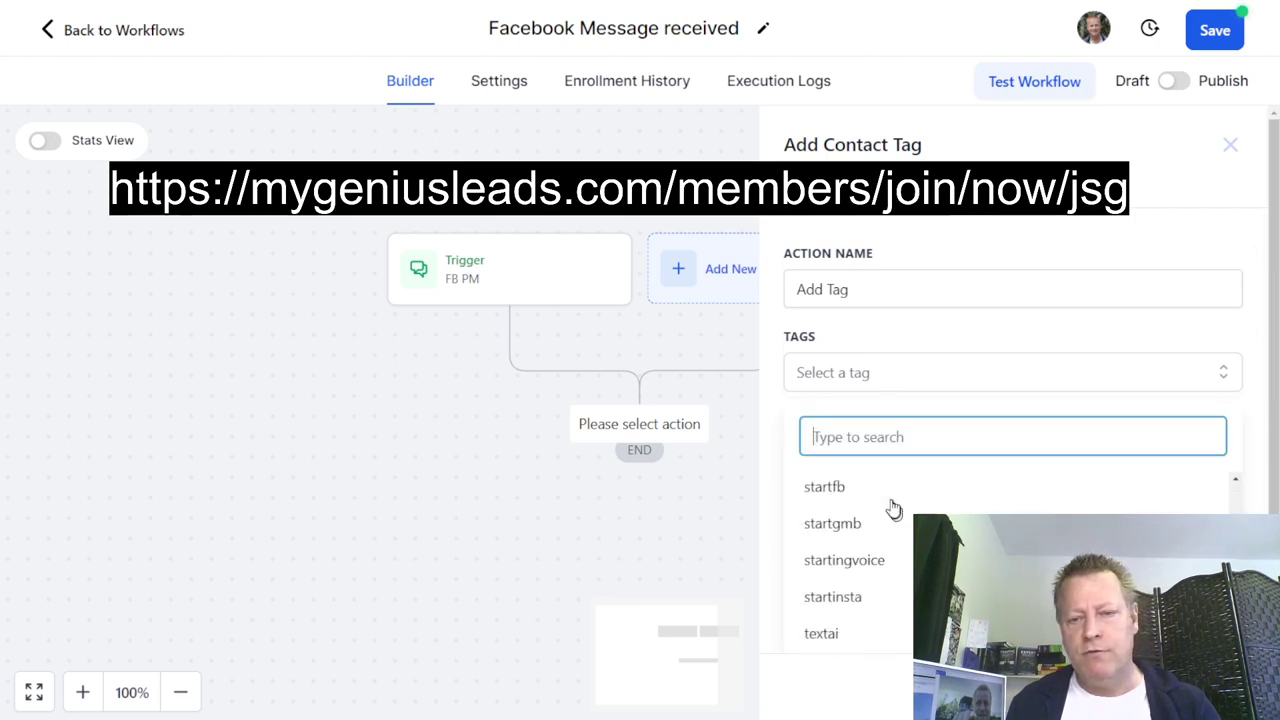
{"action": "scroll", "coordinate": [890, 490], "scroll_direction": "up", "scroll_amount": 8}
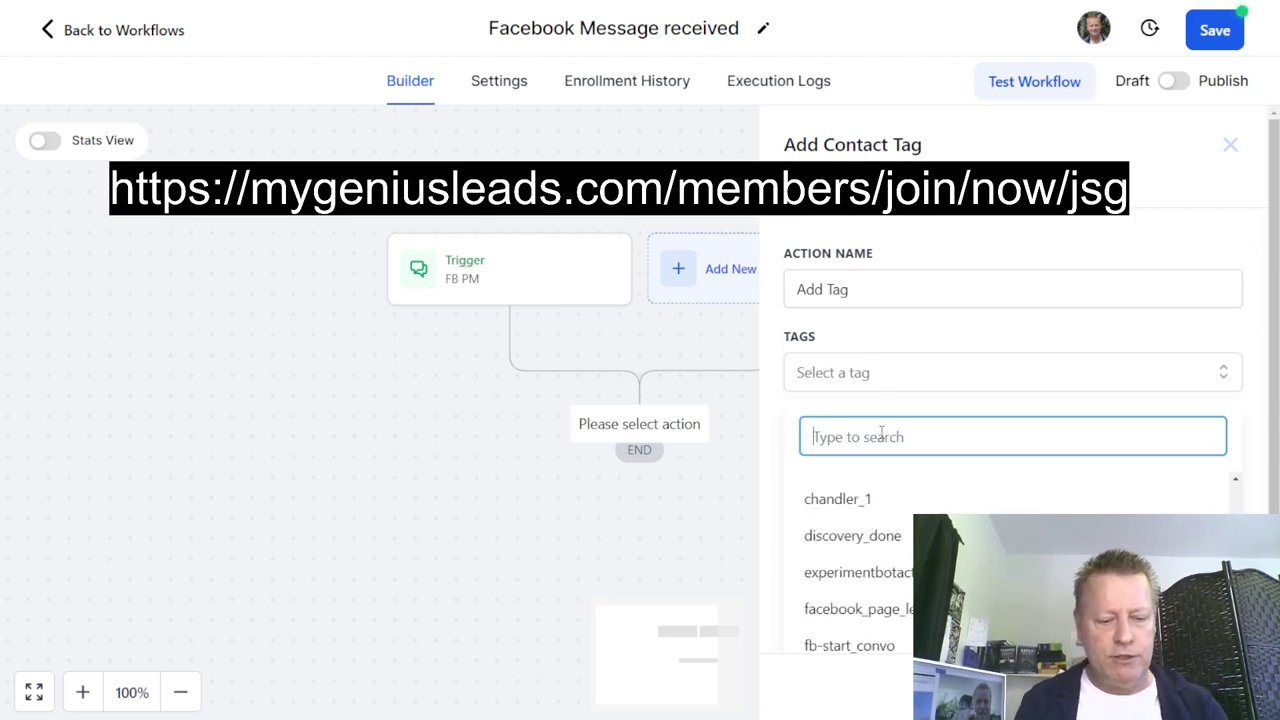
{"action": "type", "text": "cha"}
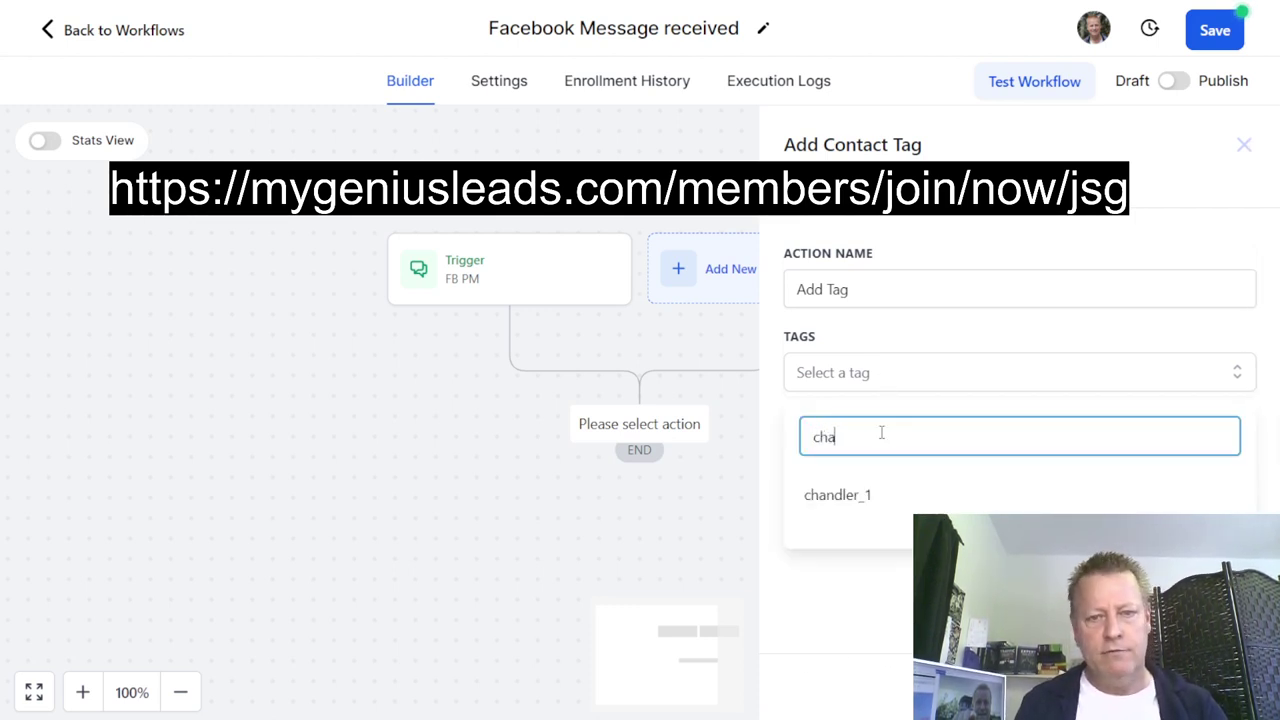
{"action": "left_click", "coordinate": [838, 496]}
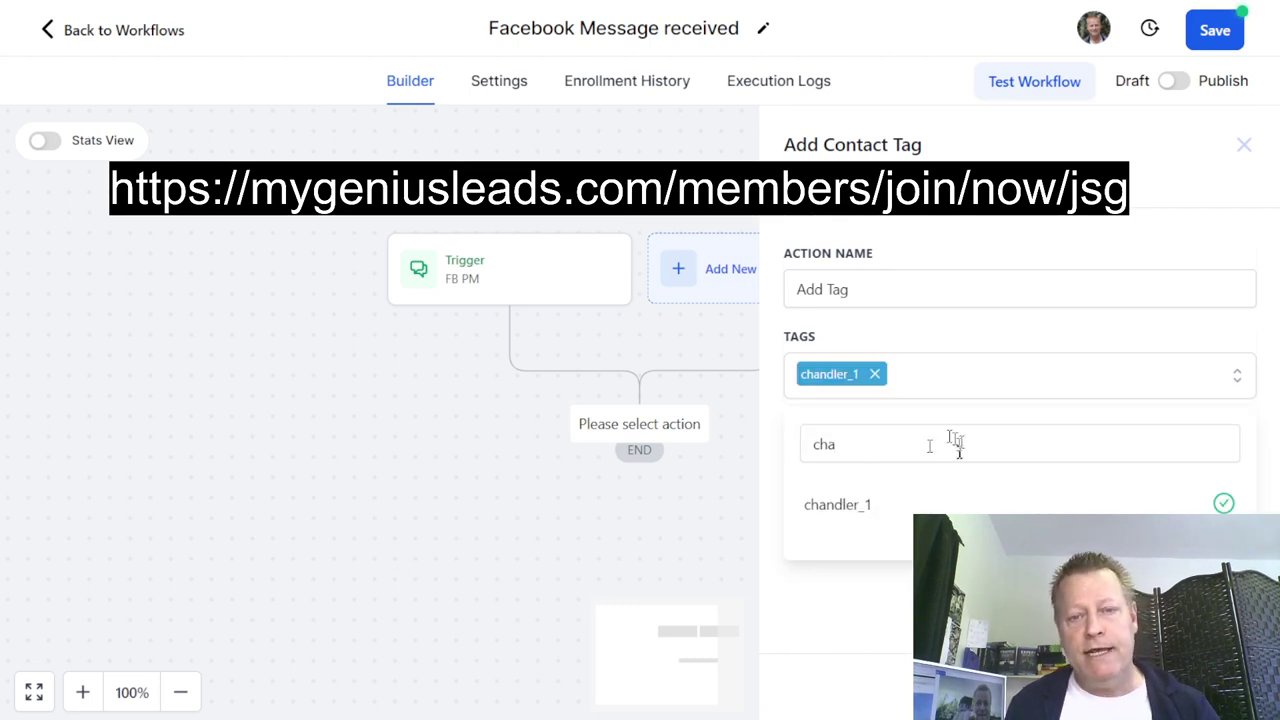
{"action": "key", "text": "Escape"}
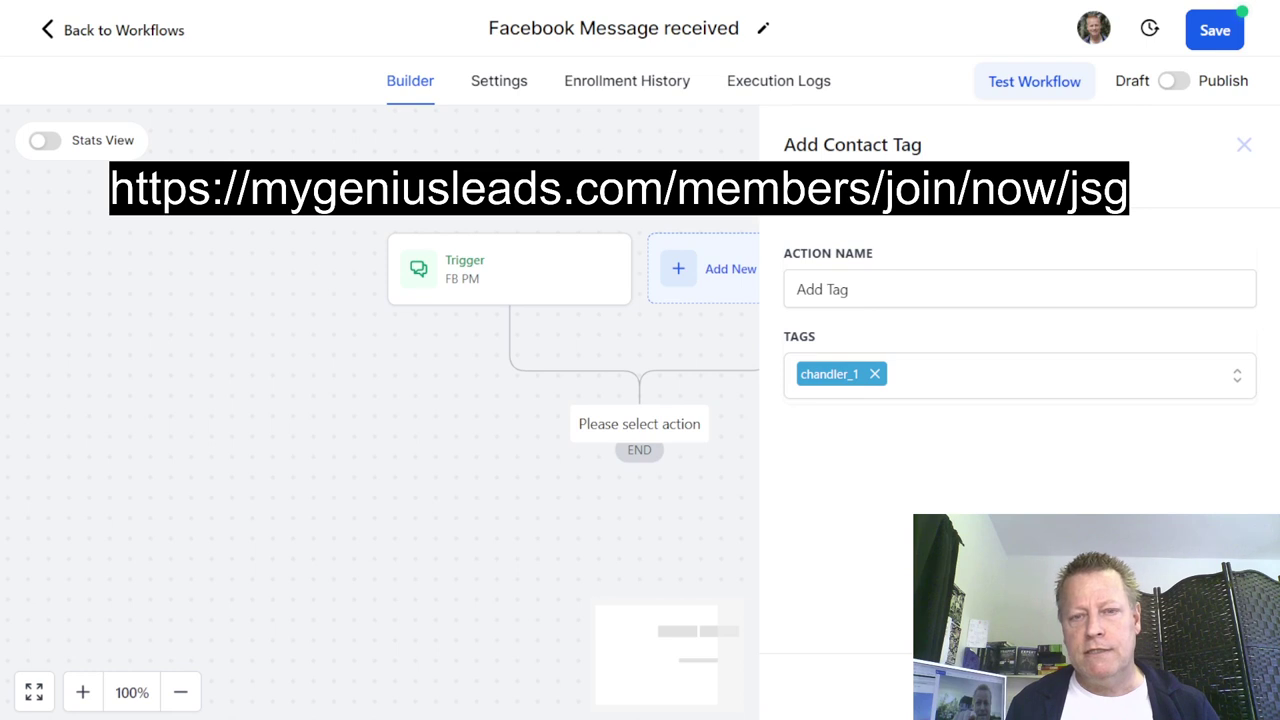
- Rename the tag action "Add chandler_1 Tag" and save the action
{"action": "left_click", "coordinate": [826, 290]}
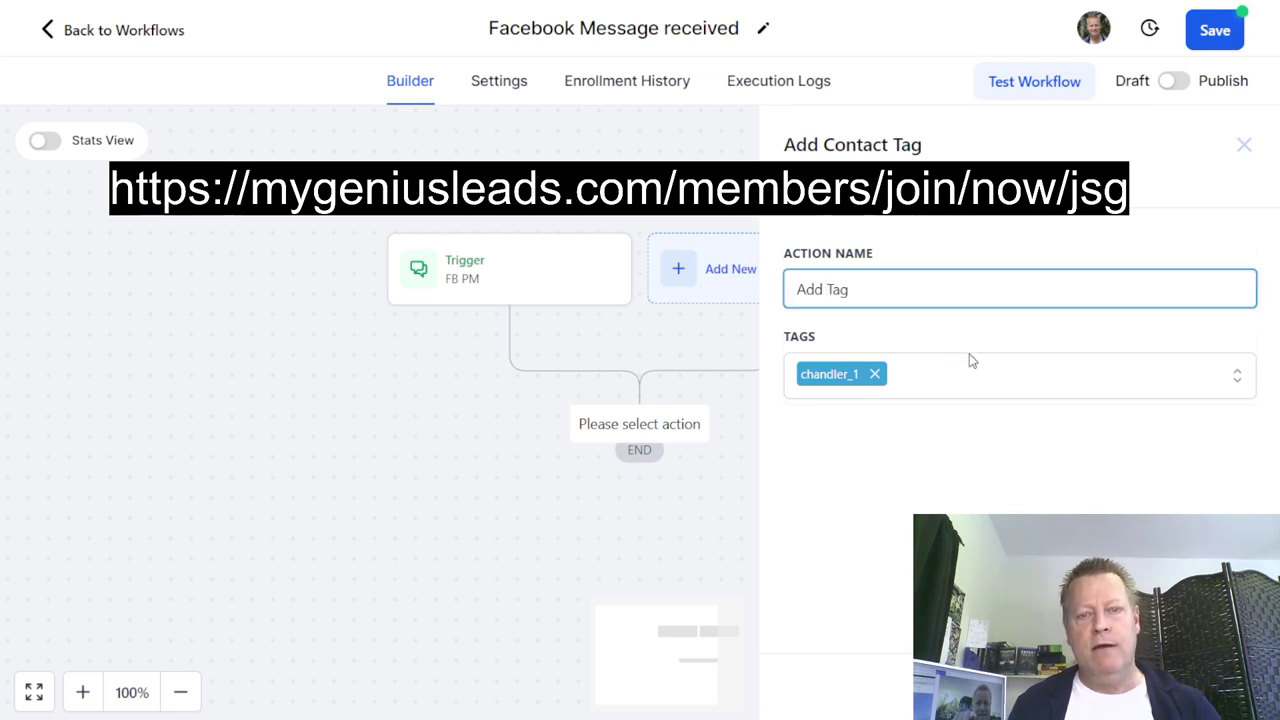
{"action": "type", "text": "chandler_1"}
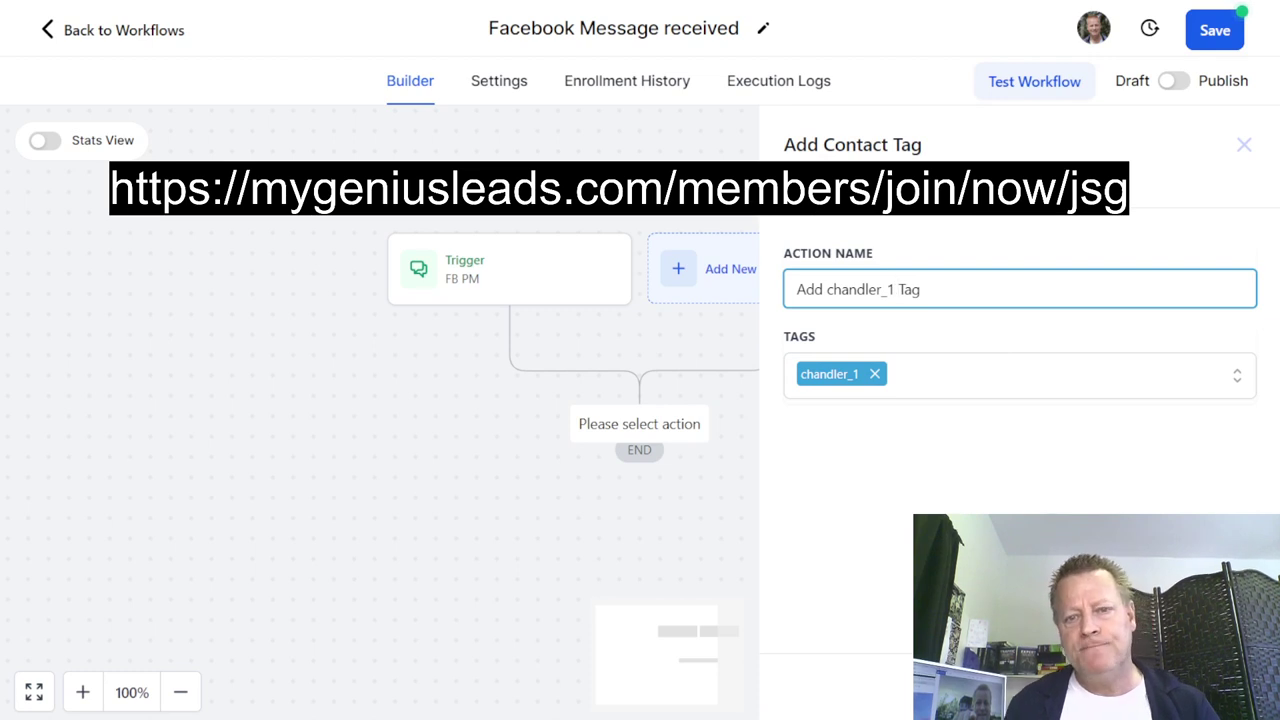
{"action": "left_click", "coordinate": [1205, 687]}
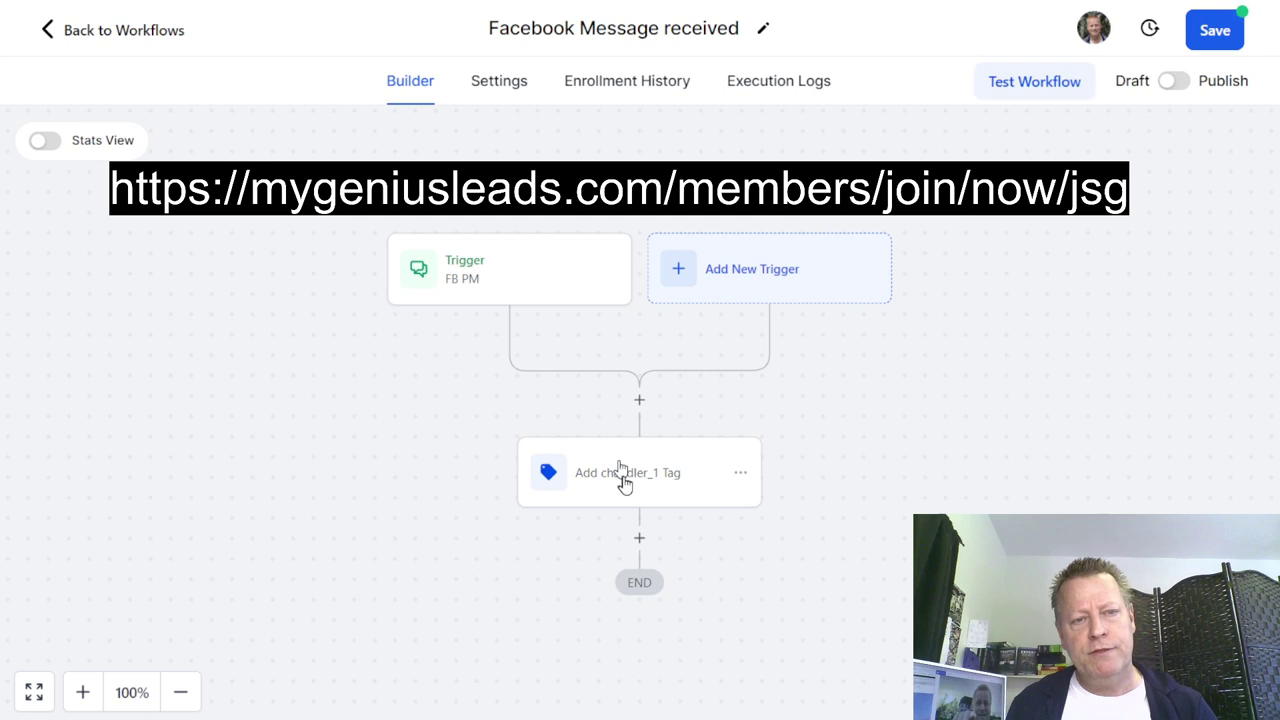
- Set the Facebook Message received workflow to Publish, save it, and return to the workflow list
{"action": "left_click", "coordinate": [1178, 84]}
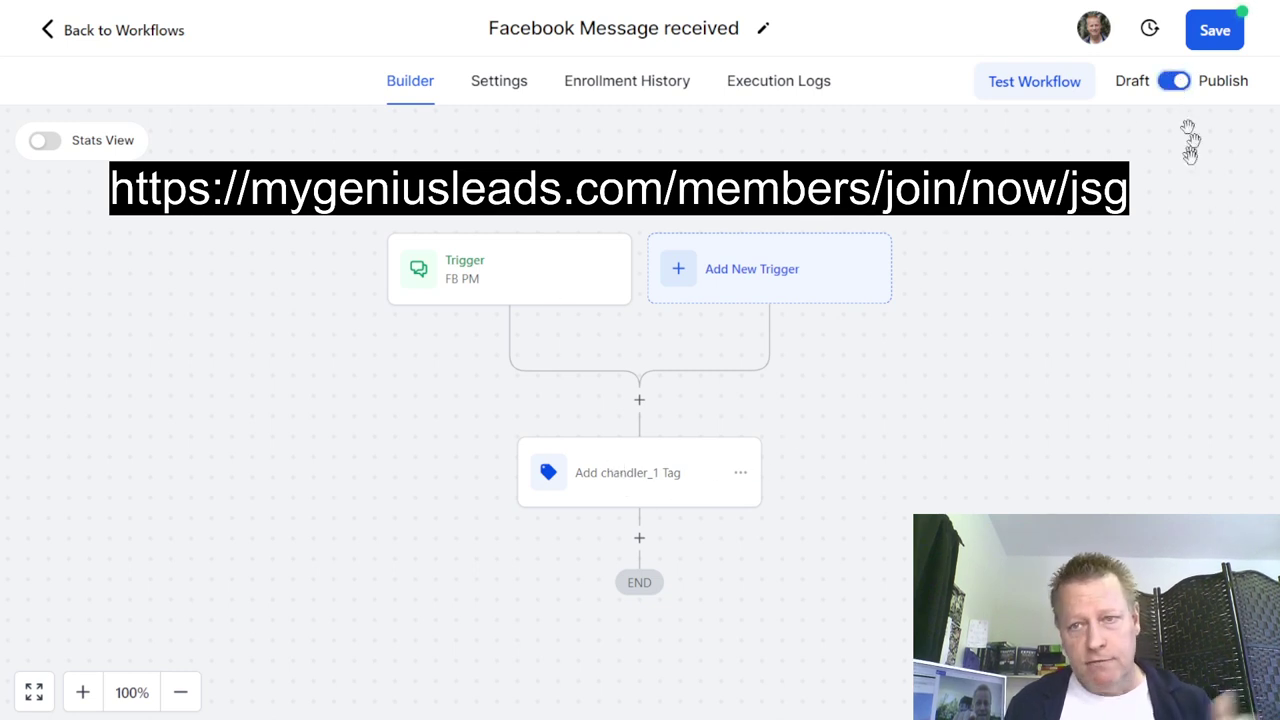
{"action": "left_click", "coordinate": [1216, 36]}
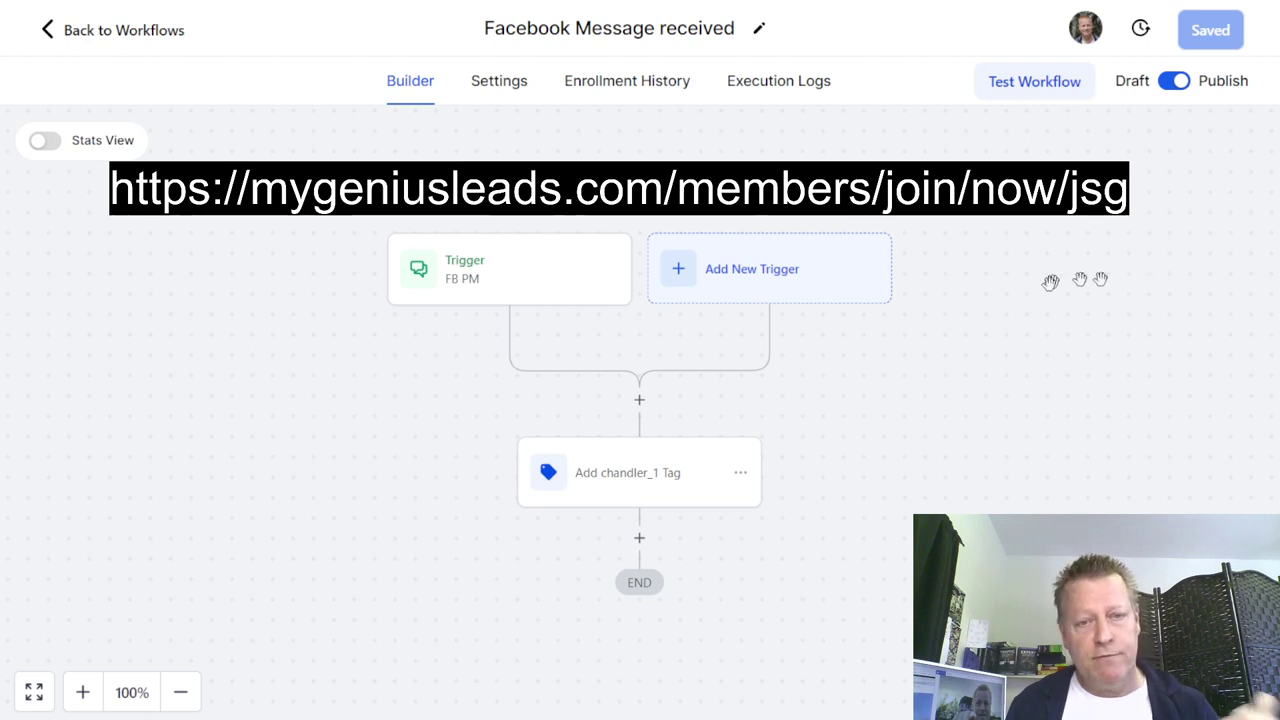
{"action": "left_click", "coordinate": [108, 36]}
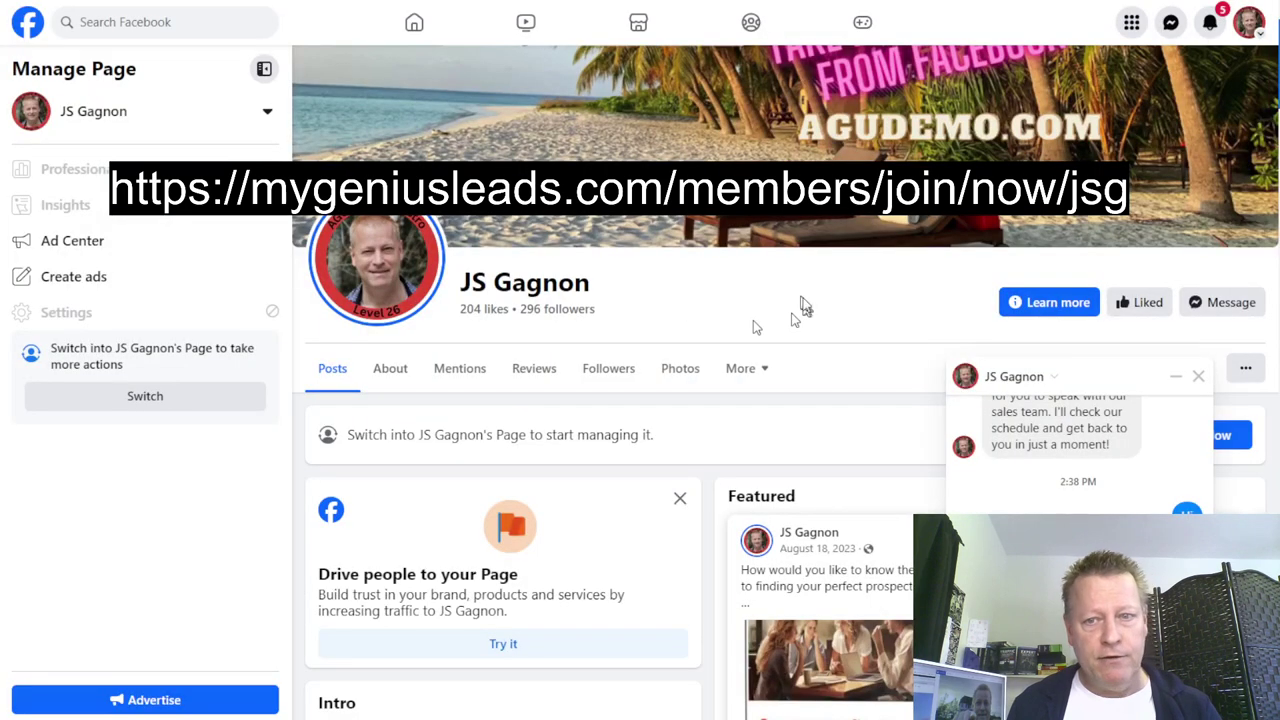
- On Facebook, close the open chat, switch to the managed page whose name starts with "Ask", and dismiss the page changes notice
{"action": "left_click", "coordinate": [1198, 376]}
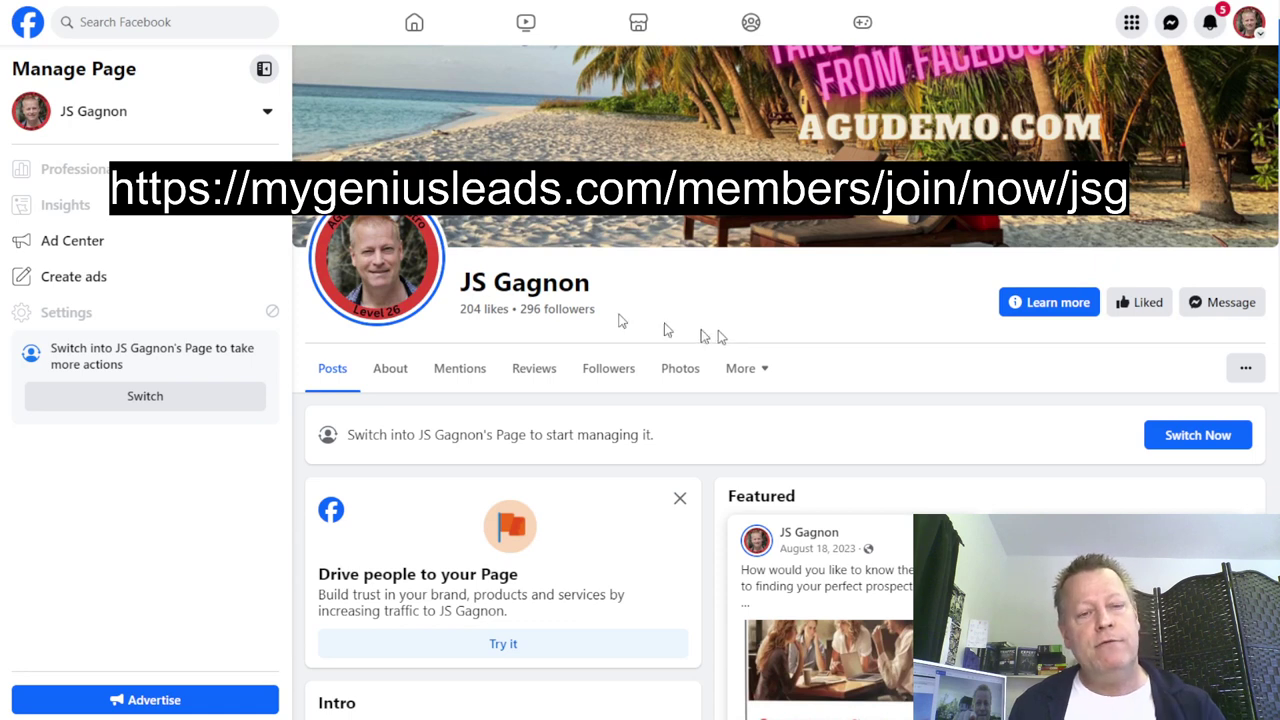
{"action": "left_click", "coordinate": [267, 112]}
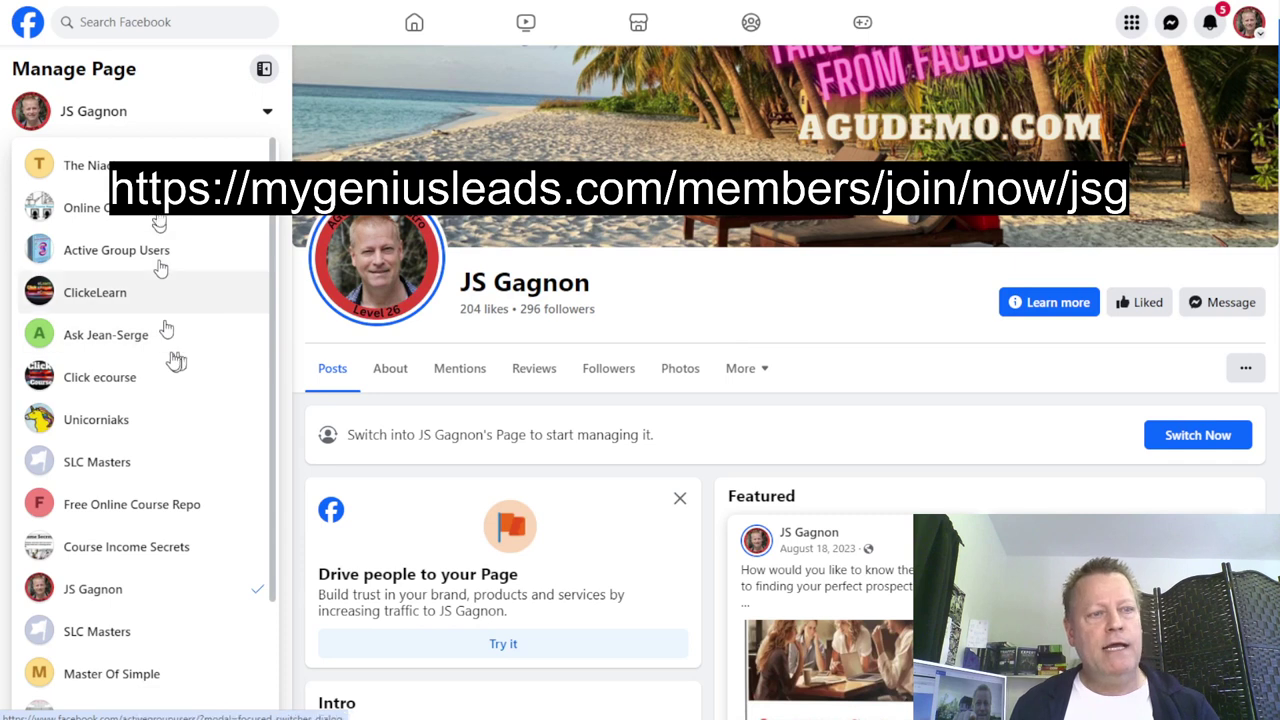
{"action": "scroll", "coordinate": [143, 520], "scroll_direction": "down", "scroll_amount": 2}
{"action": "scroll", "coordinate": [143, 531], "scroll_direction": "up", "scroll_amount": 2}
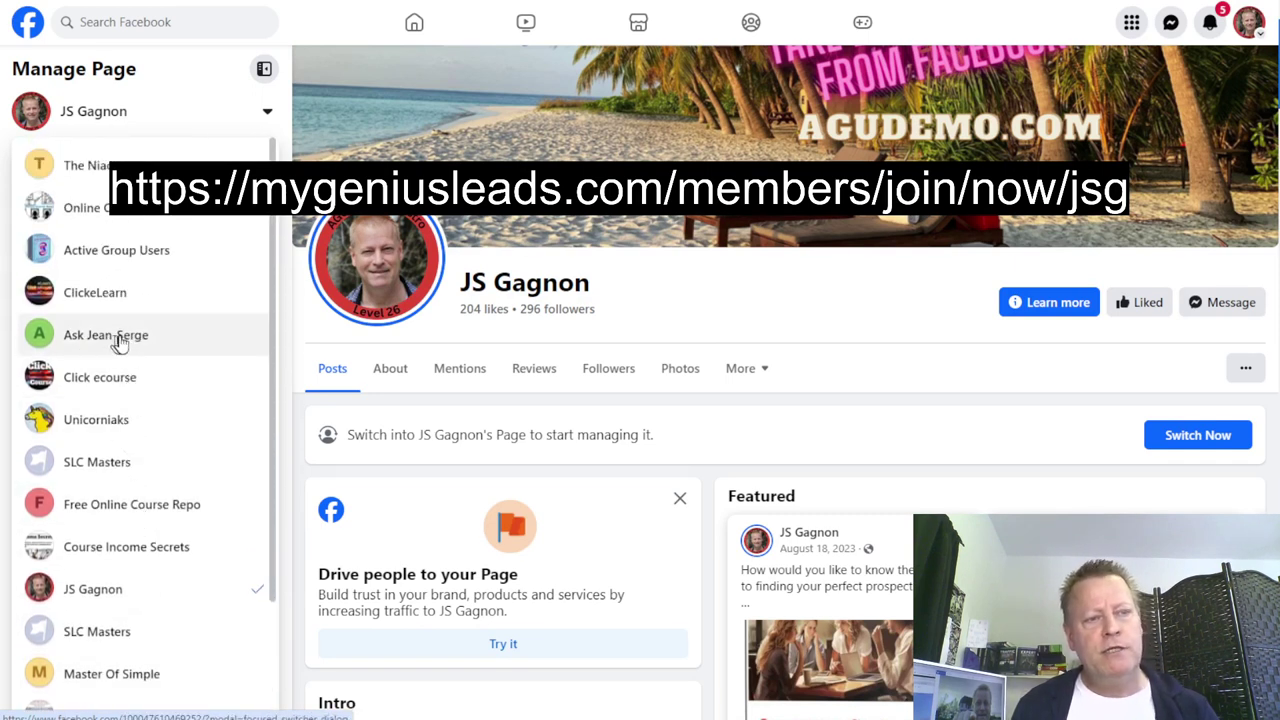
{"action": "left_click", "coordinate": [113, 341]}
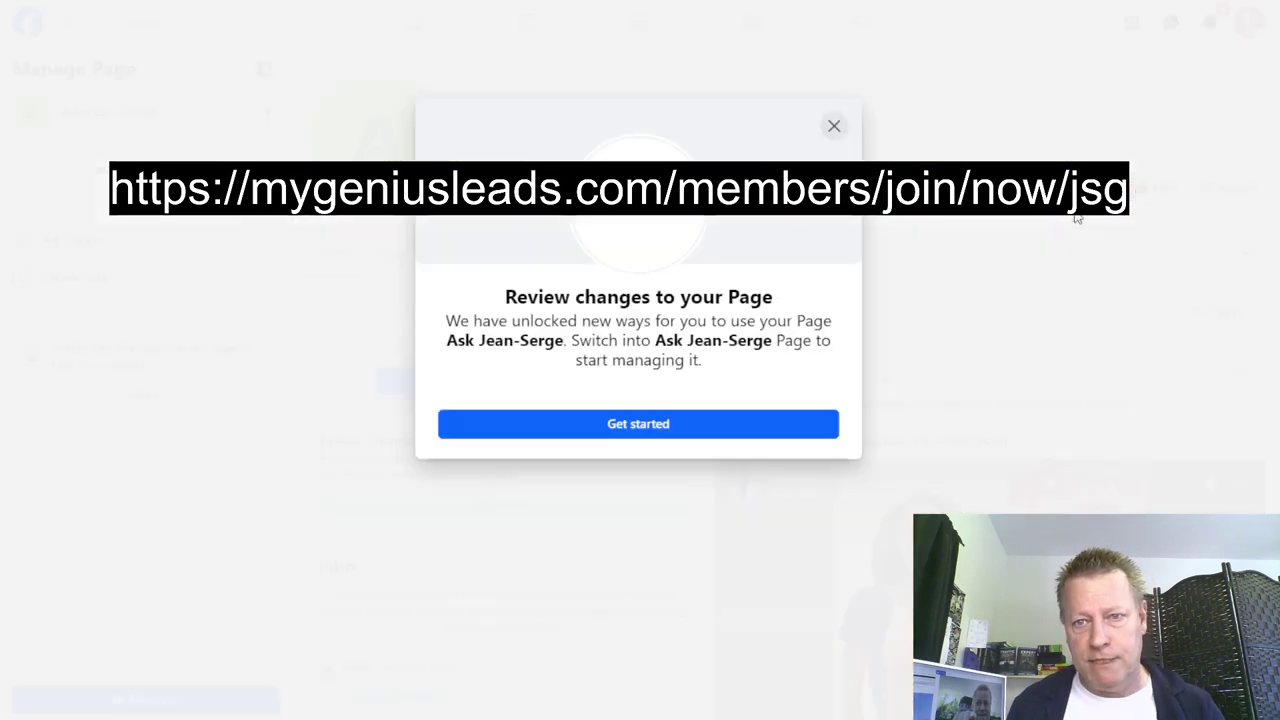
{"action": "left_click", "coordinate": [835, 127]}
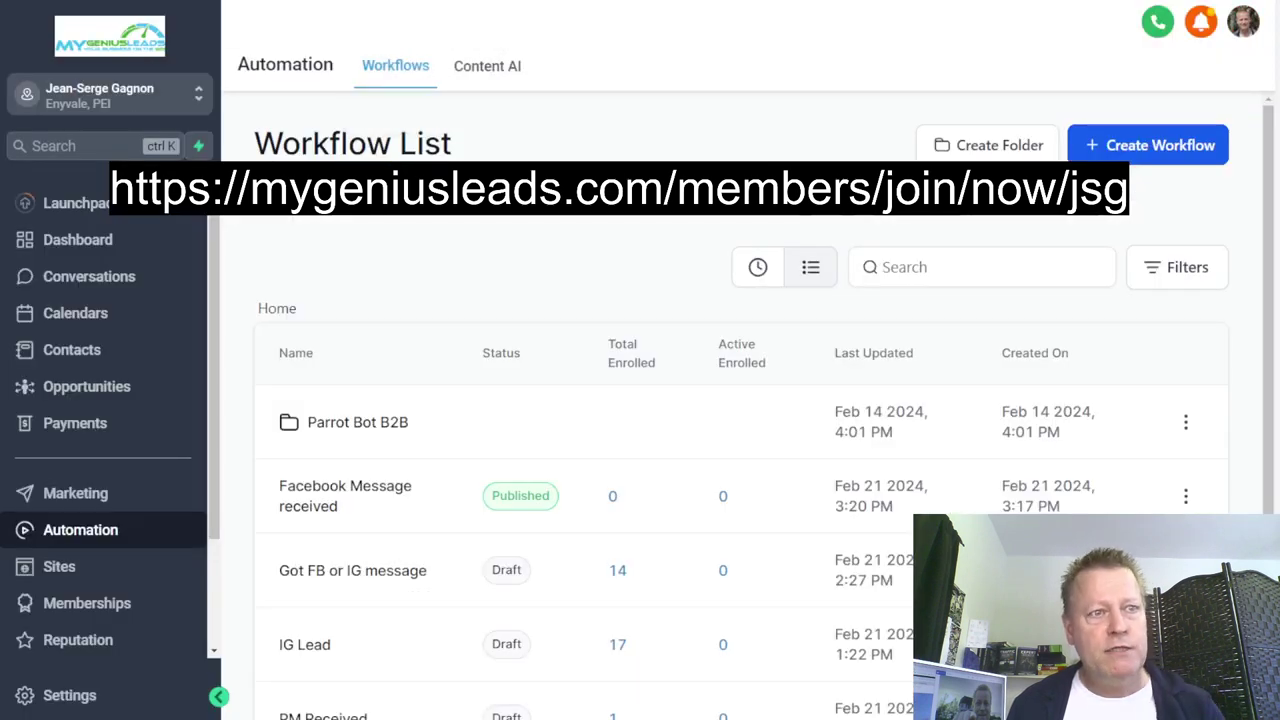
{"action": "scroll", "coordinate": [488, 275], "scroll_direction": "down", "scroll_amount": 1}
{"action": "scroll", "coordinate": [492, 275], "scroll_direction": "down", "scroll_amount": 2}
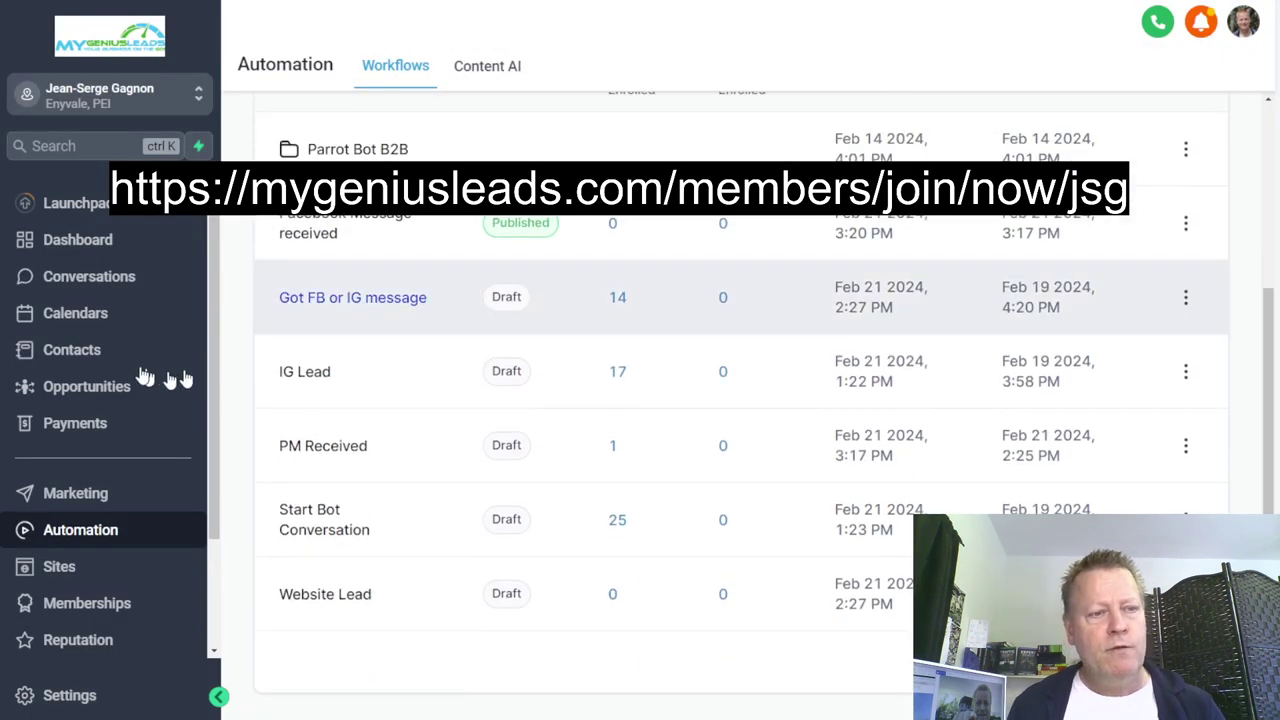
{"action": "scroll", "coordinate": [130, 372], "scroll_direction": "down", "scroll_amount": 3}
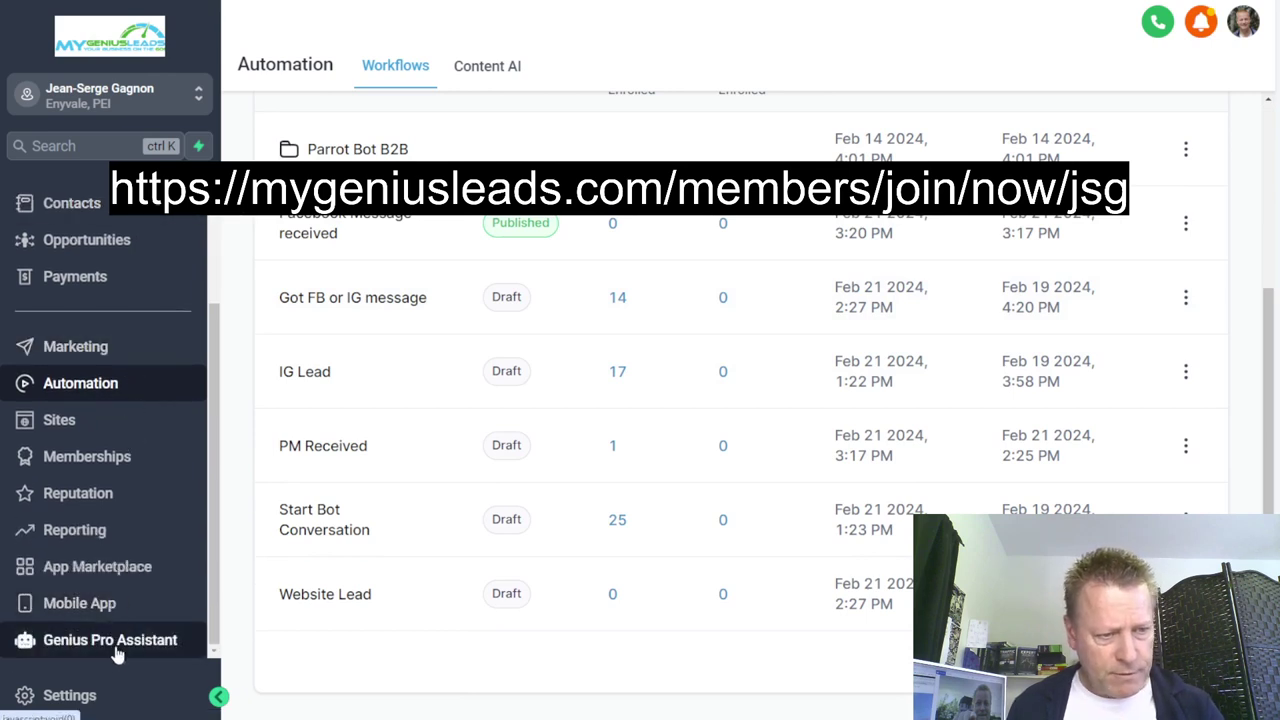
{"action": "scroll", "coordinate": [128, 568], "scroll_direction": "up", "scroll_amount": 3}
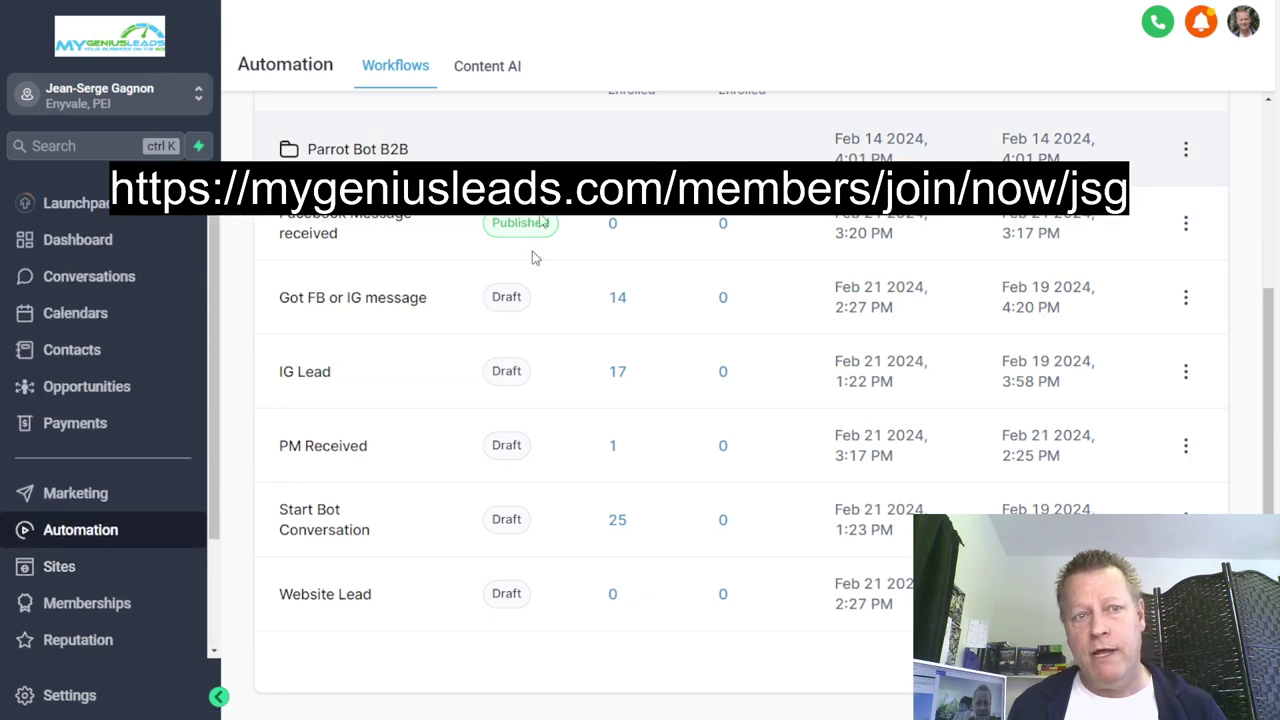
{"action": "key", "text": "ctrl+Tab"}
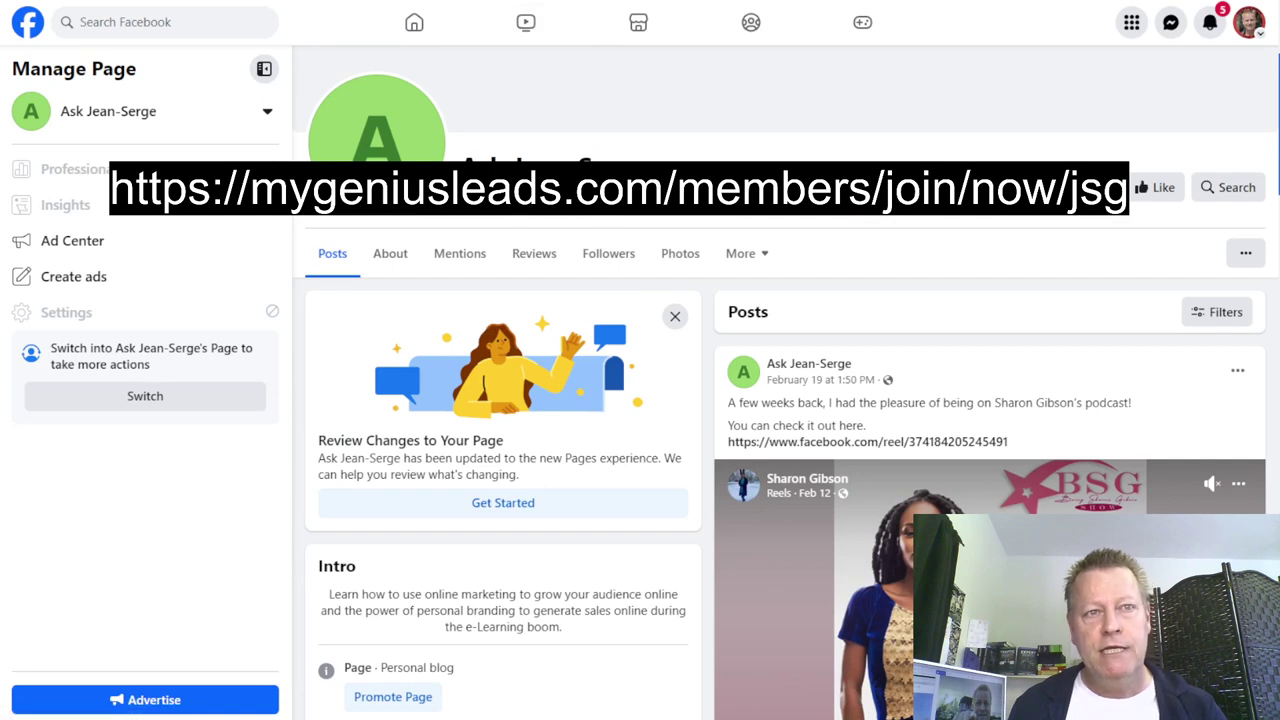
{"action": "key", "text": "ctrl+Tab"}
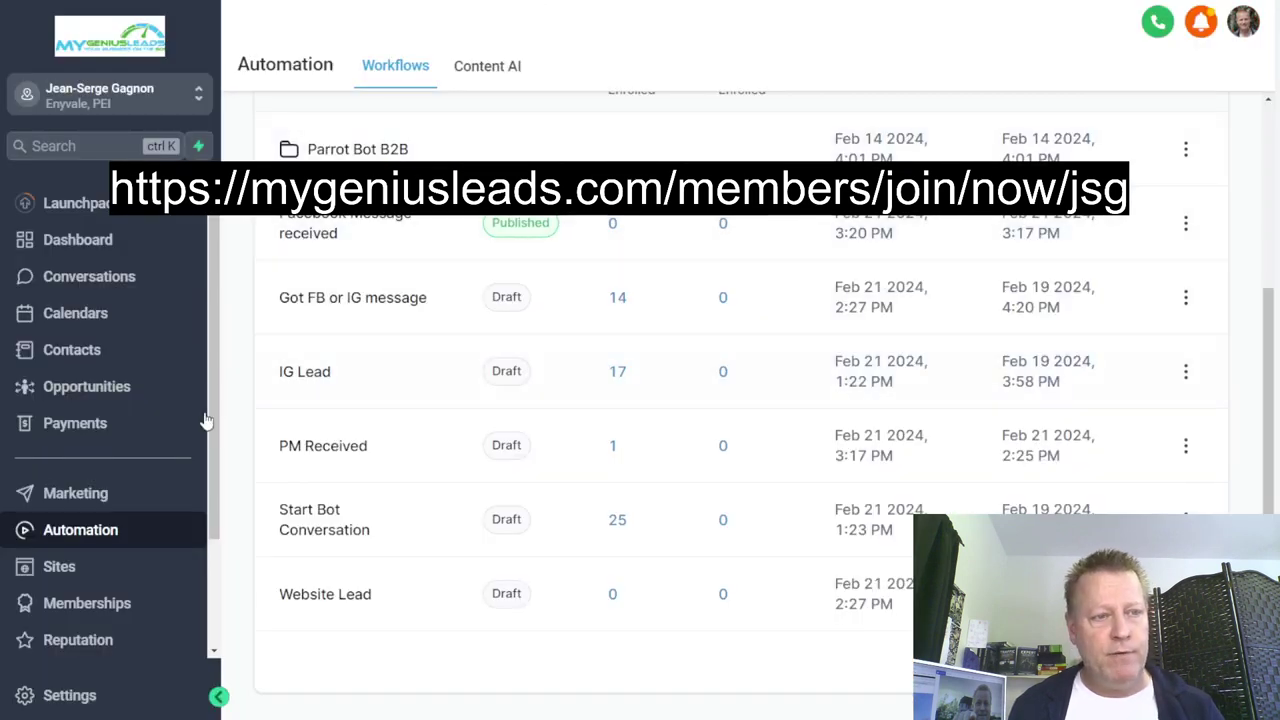
- Open the Integrations page in the MyGeniusLeads account settings
{"action": "scroll", "coordinate": [197, 500], "scroll_direction": "down", "scroll_amount": 2}
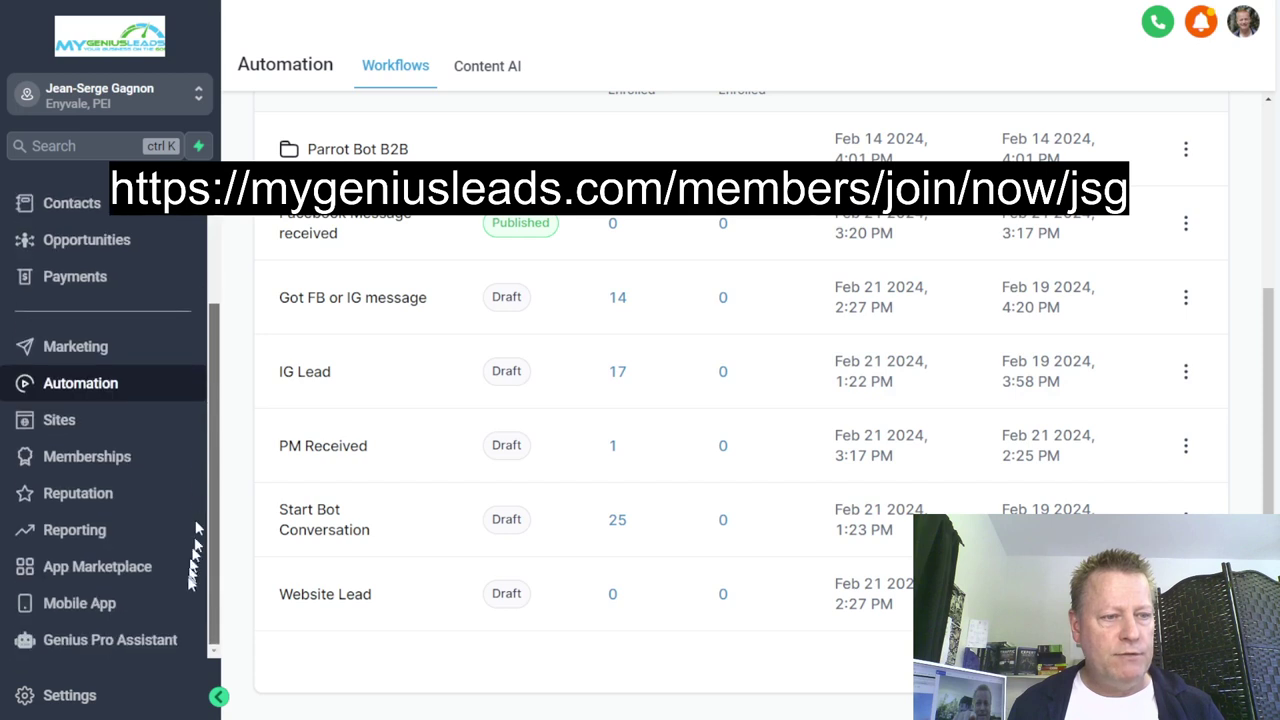
{"action": "left_click", "coordinate": [86, 694]}
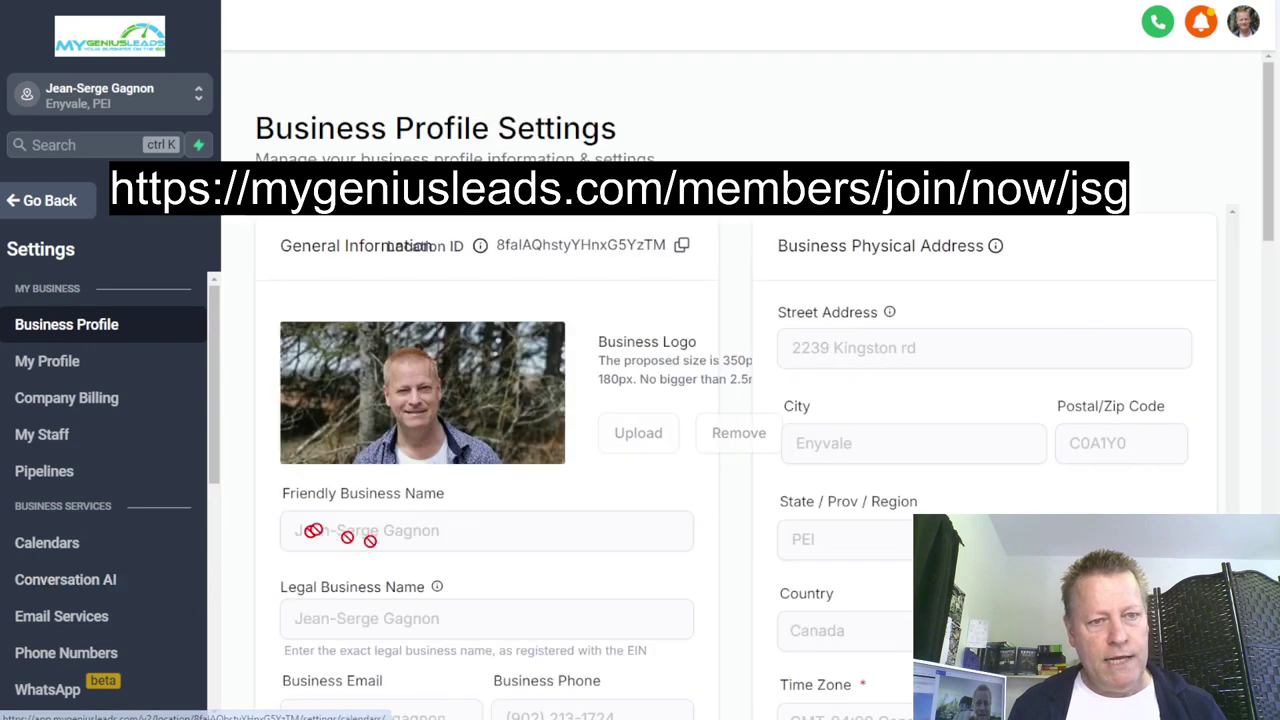
{"action": "scroll", "coordinate": [94, 494], "scroll_direction": "down", "scroll_amount": 5}
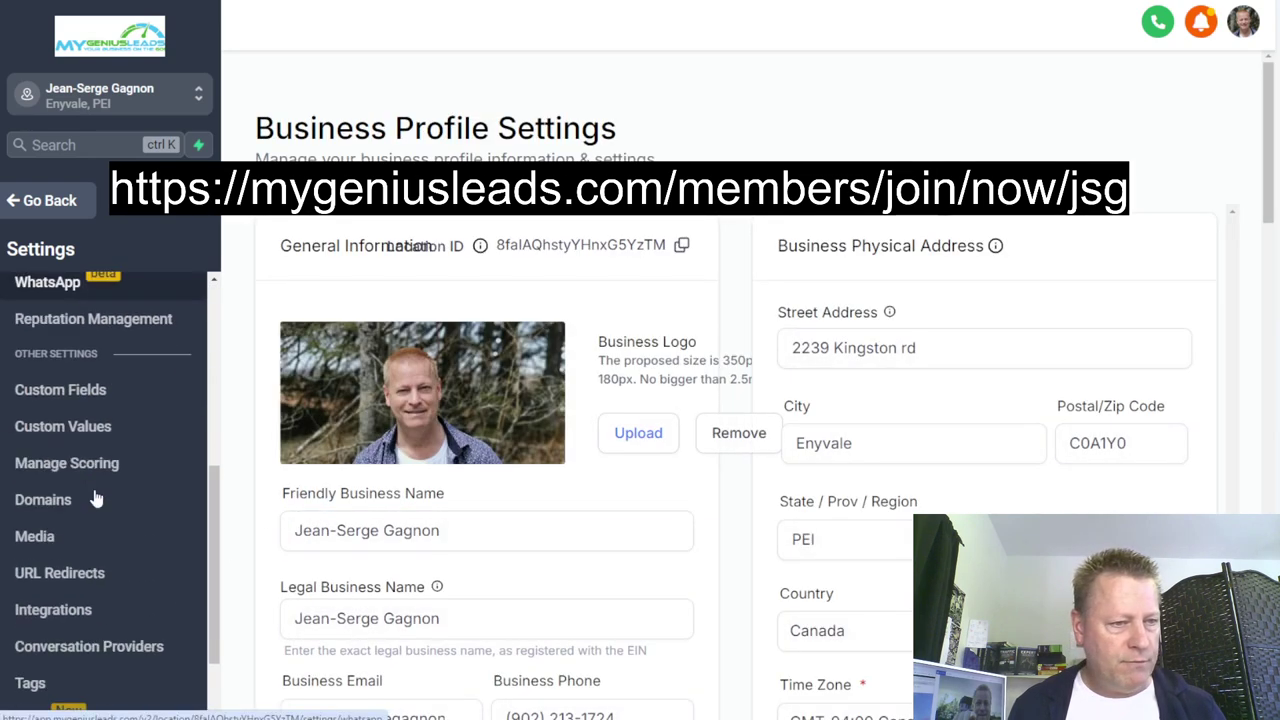
{"action": "scroll", "coordinate": [82, 540], "scroll_direction": "down", "scroll_amount": 1}
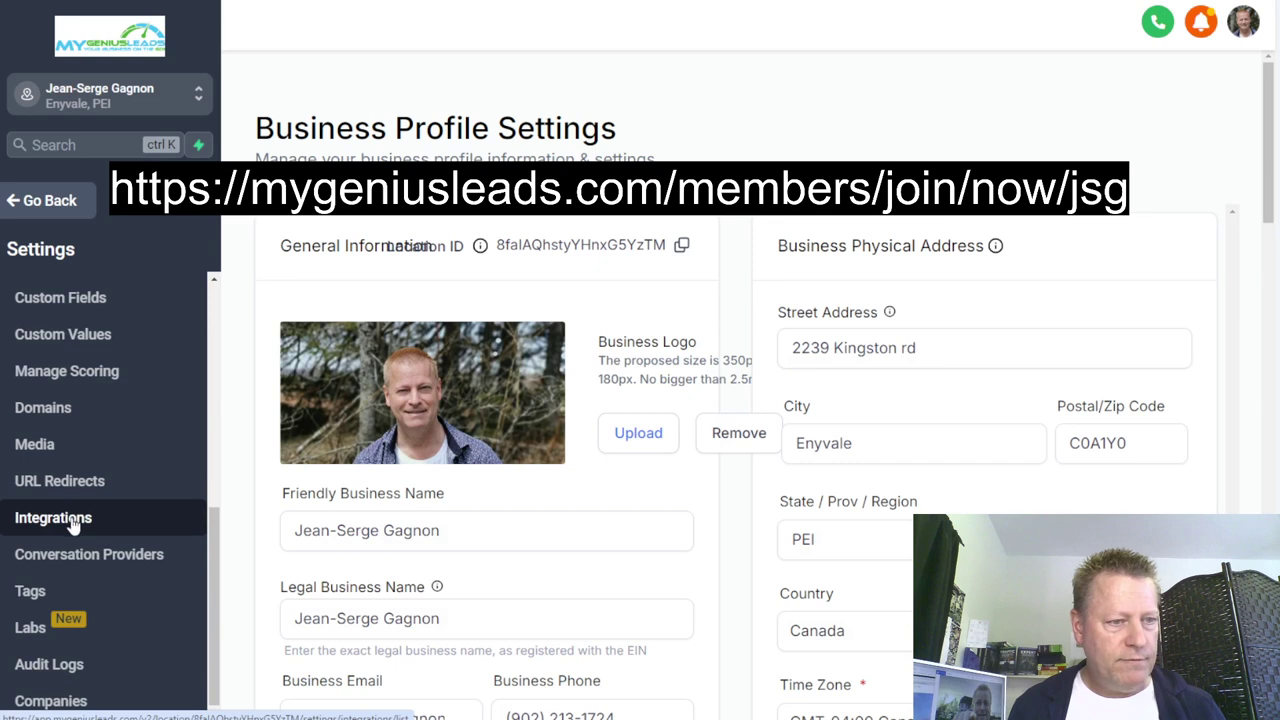
{"action": "left_click", "coordinate": [53, 518]}
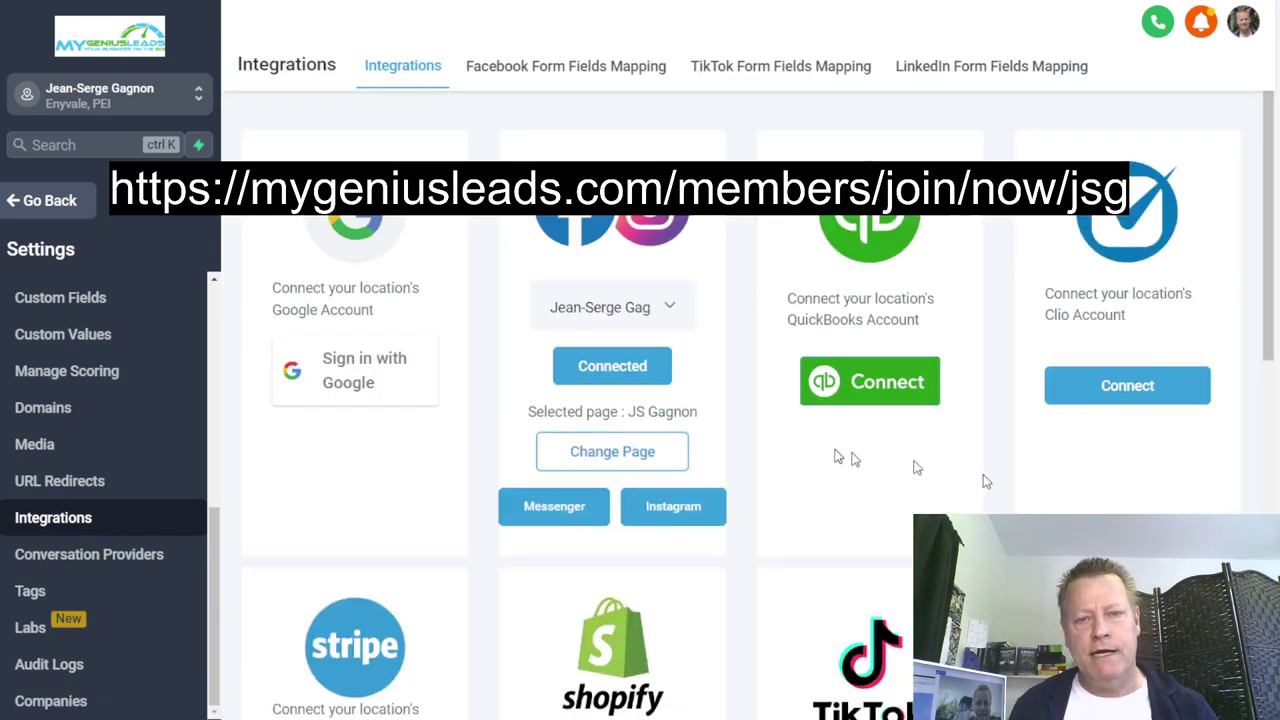
- Change the location's linked Facebook page to the one whose name starts with "Ask" and connect it
{"action": "left_click", "coordinate": [664, 315]}
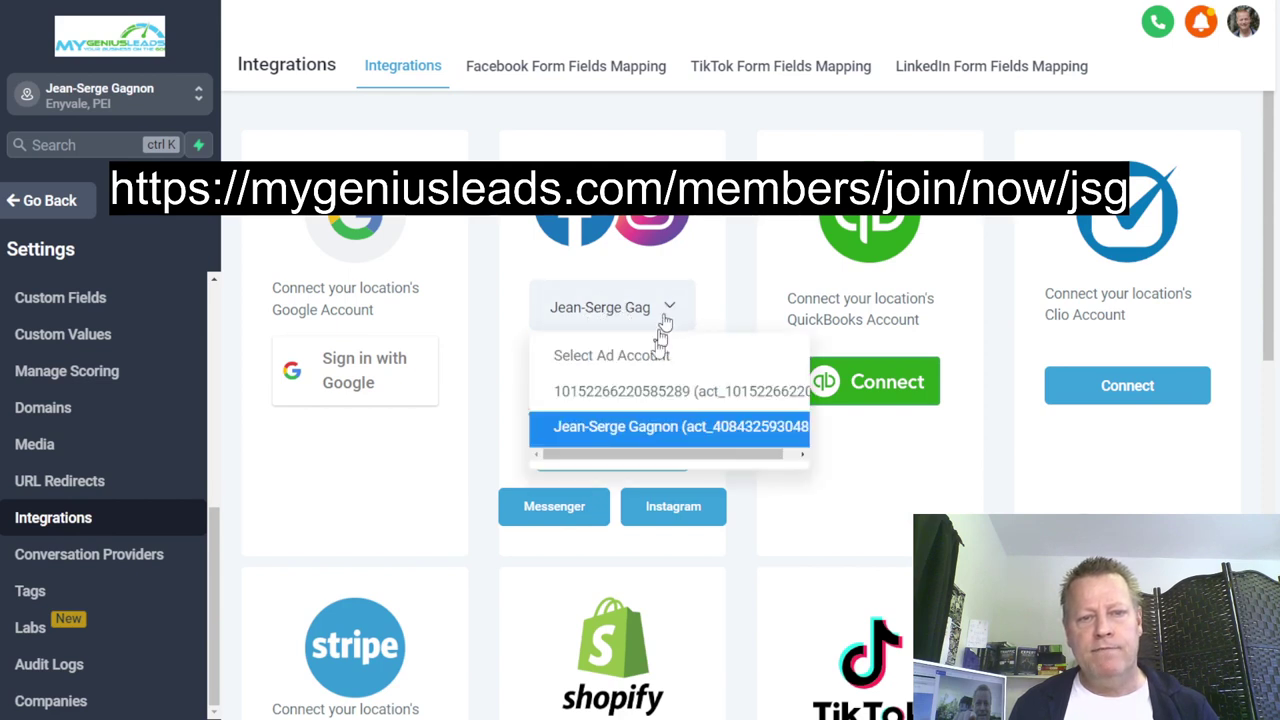
{"action": "left_click", "coordinate": [855, 470]}
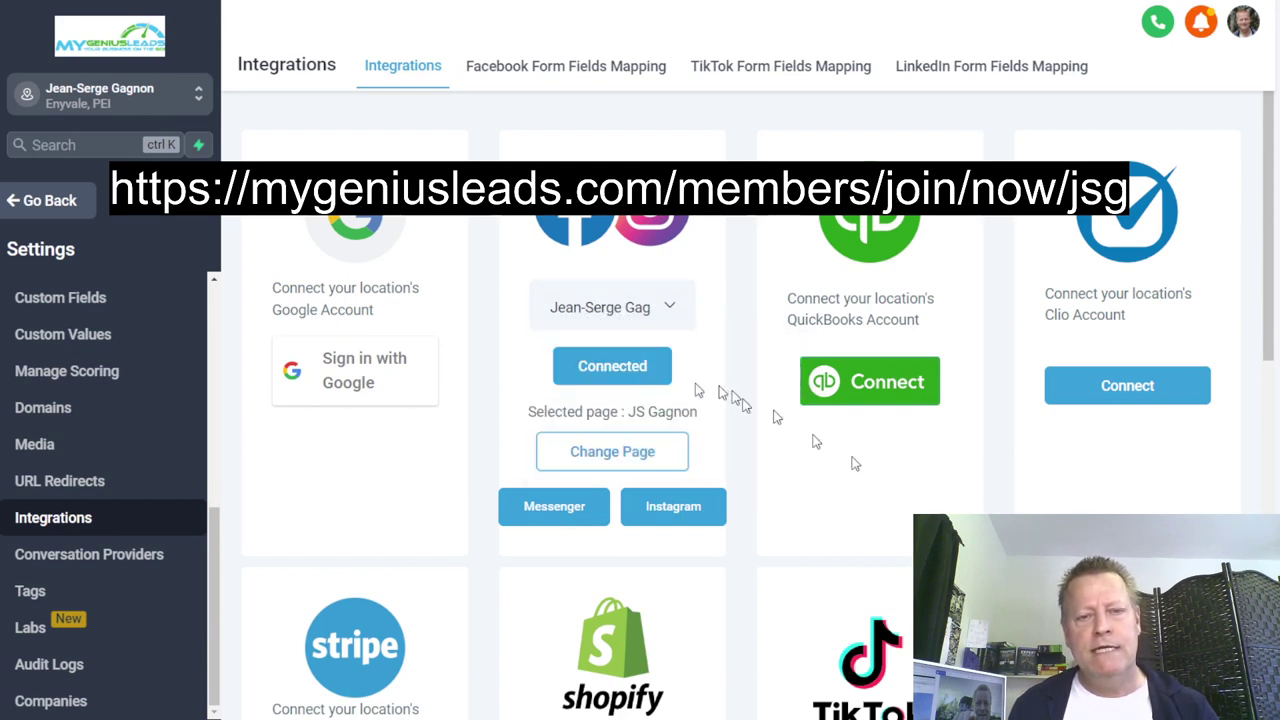
{"action": "left_click_drag", "start_coordinate": [541, 413], "coordinate": [725, 427]}
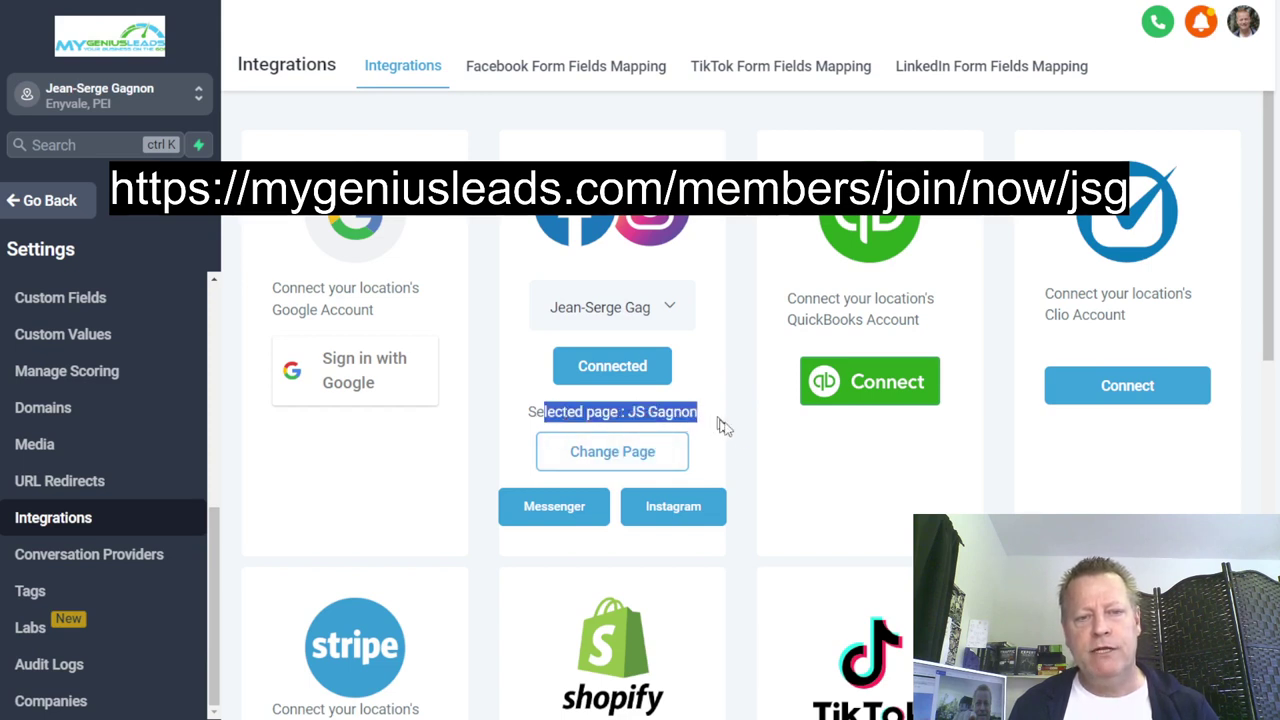
{"action": "left_click", "coordinate": [856, 477]}
{"action": "left_click", "coordinate": [619, 452]}
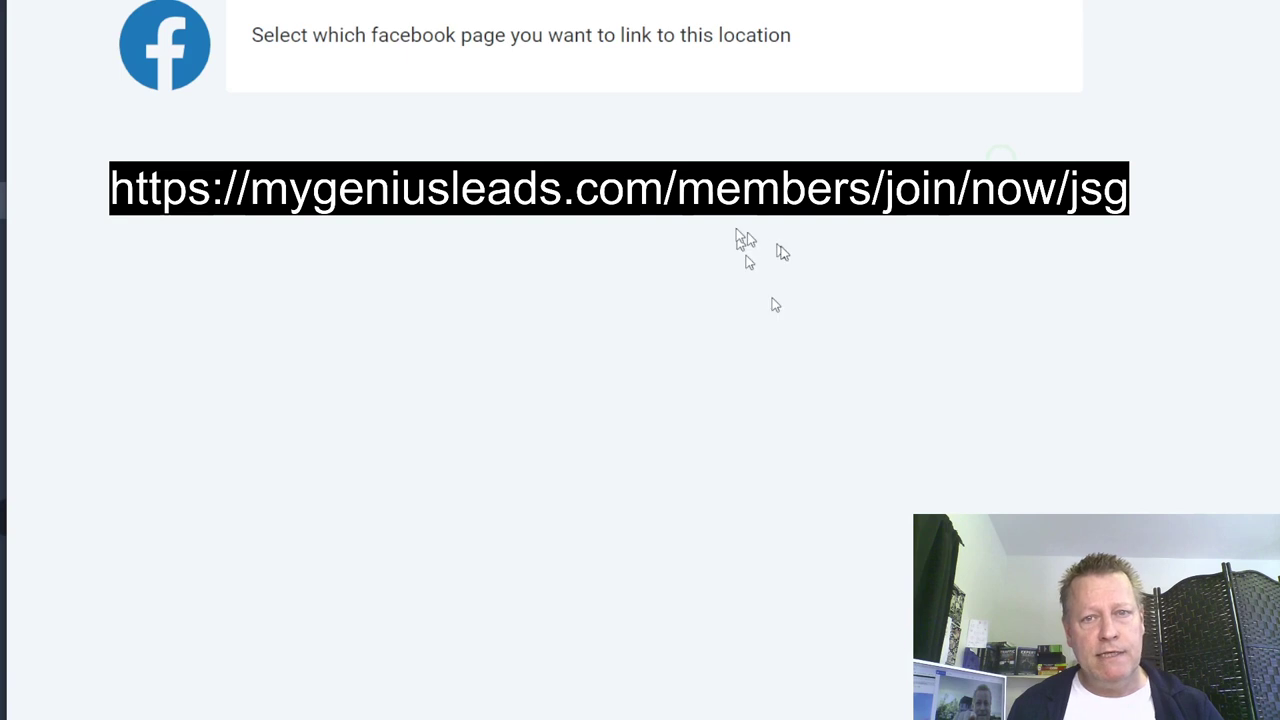
{"action": "left_click", "coordinate": [1031, 97]}
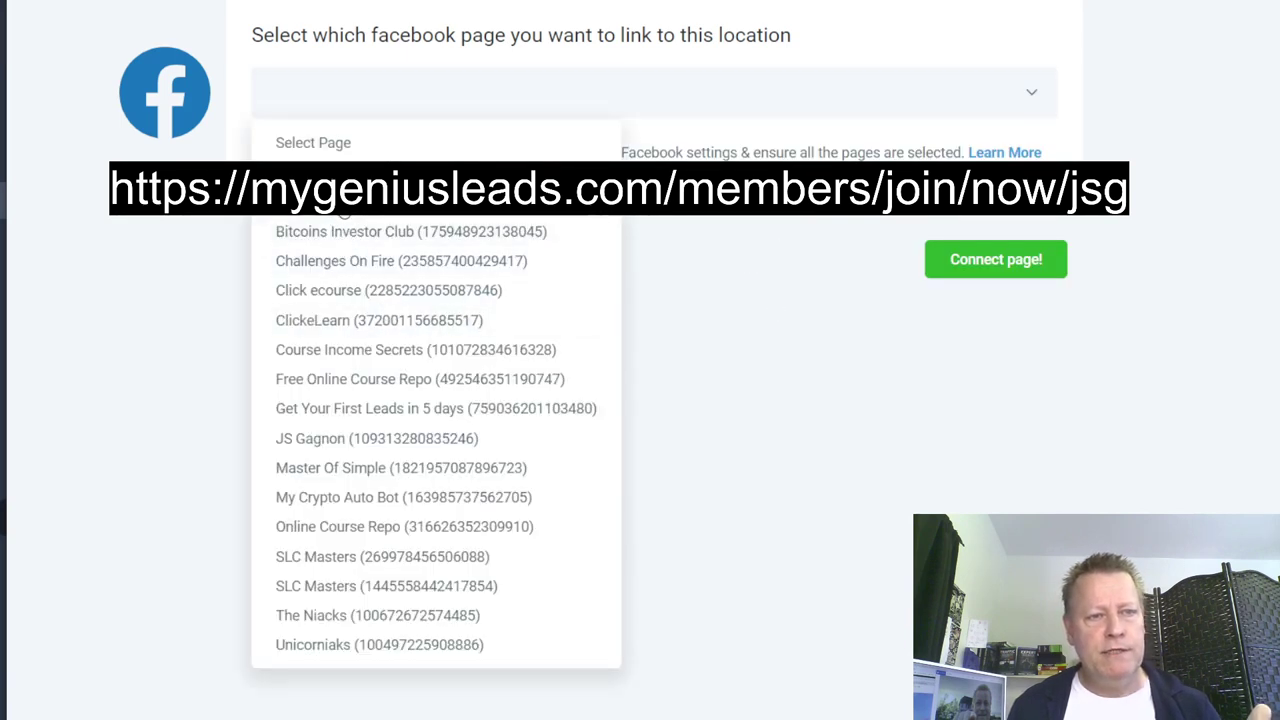
{"action": "left_click", "coordinate": [340, 202]}
{"action": "left_click", "coordinate": [988, 266]}
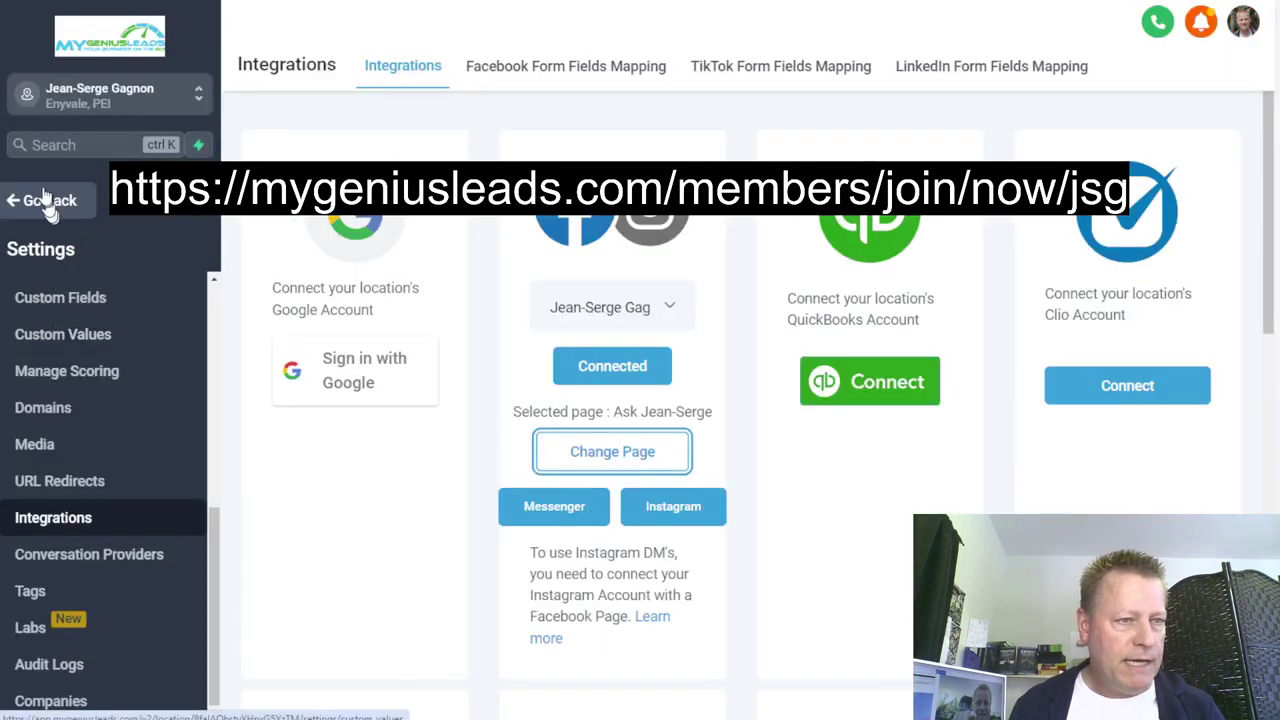
- Leave the account settings and open the Genius Pro Assistant logs dashboard with its list of conversation threads
{"action": "scroll", "coordinate": [135, 440], "scroll_direction": "down", "scroll_amount": 3}
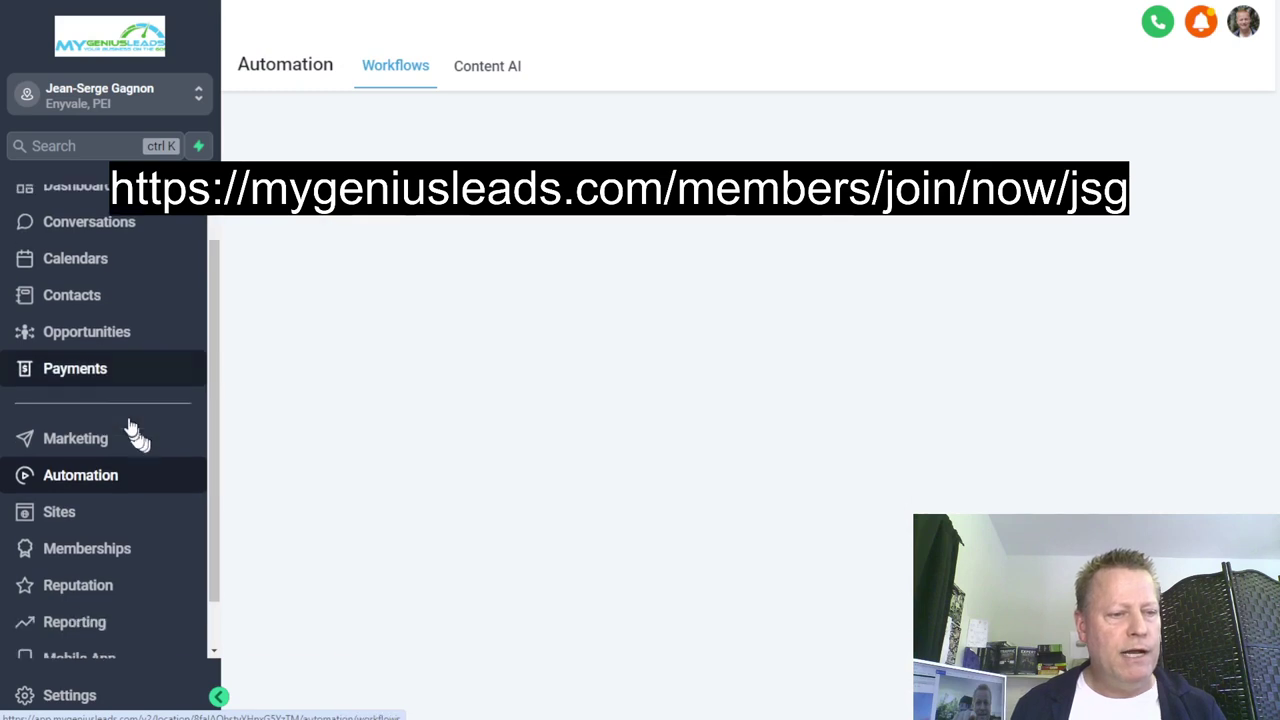
{"action": "left_click", "coordinate": [104, 640]}
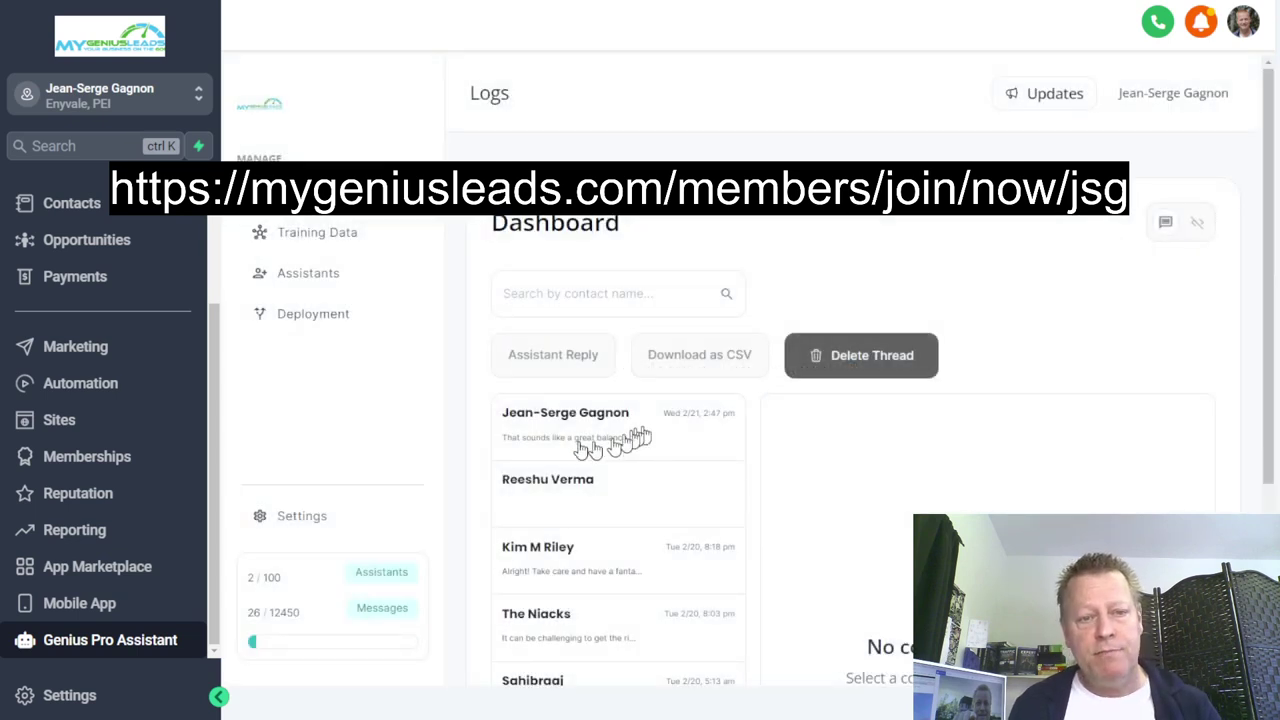
{"action": "scroll", "coordinate": [570, 457], "scroll_direction": "down", "scroll_amount": 3}
{"action": "scroll", "coordinate": [560, 490], "scroll_direction": "up", "scroll_amount": 3}
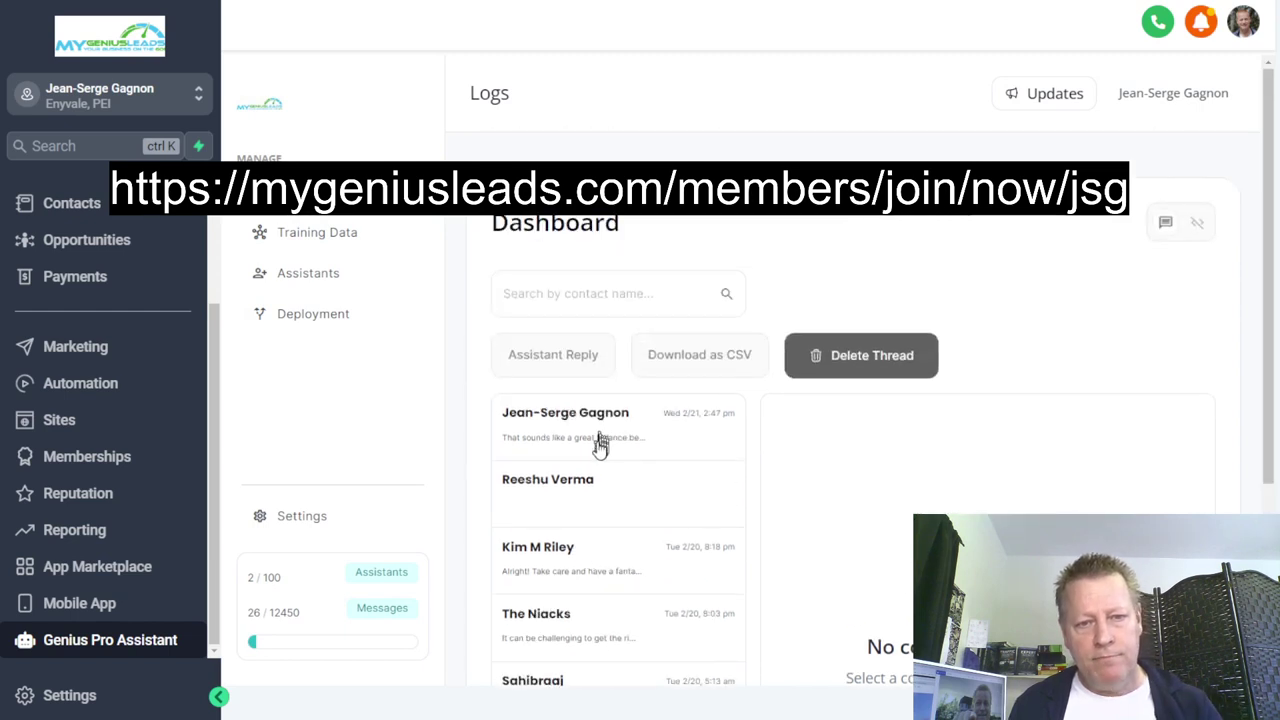
{"action": "scroll", "coordinate": [614, 495], "scroll_direction": "down", "scroll_amount": 3}
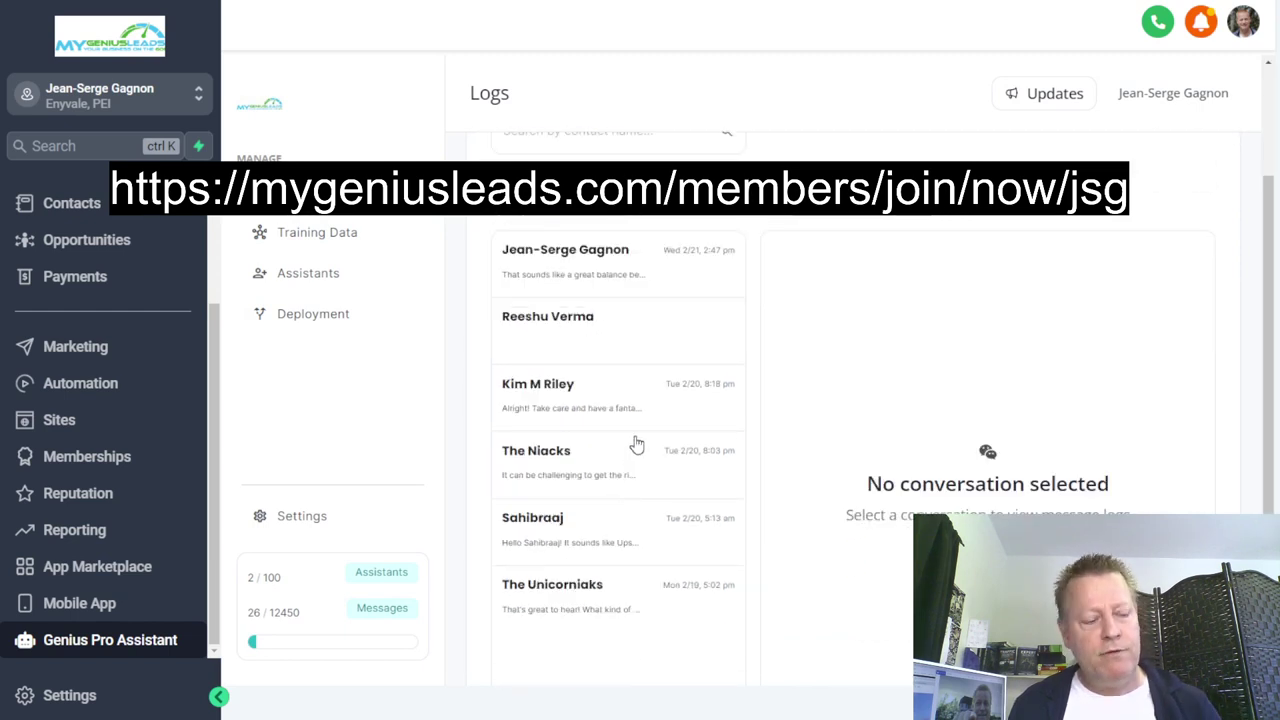
- Delete the most recent conversation thread, dated Wed 2/21, from the assistant logs
{"action": "left_click", "coordinate": [609, 268]}
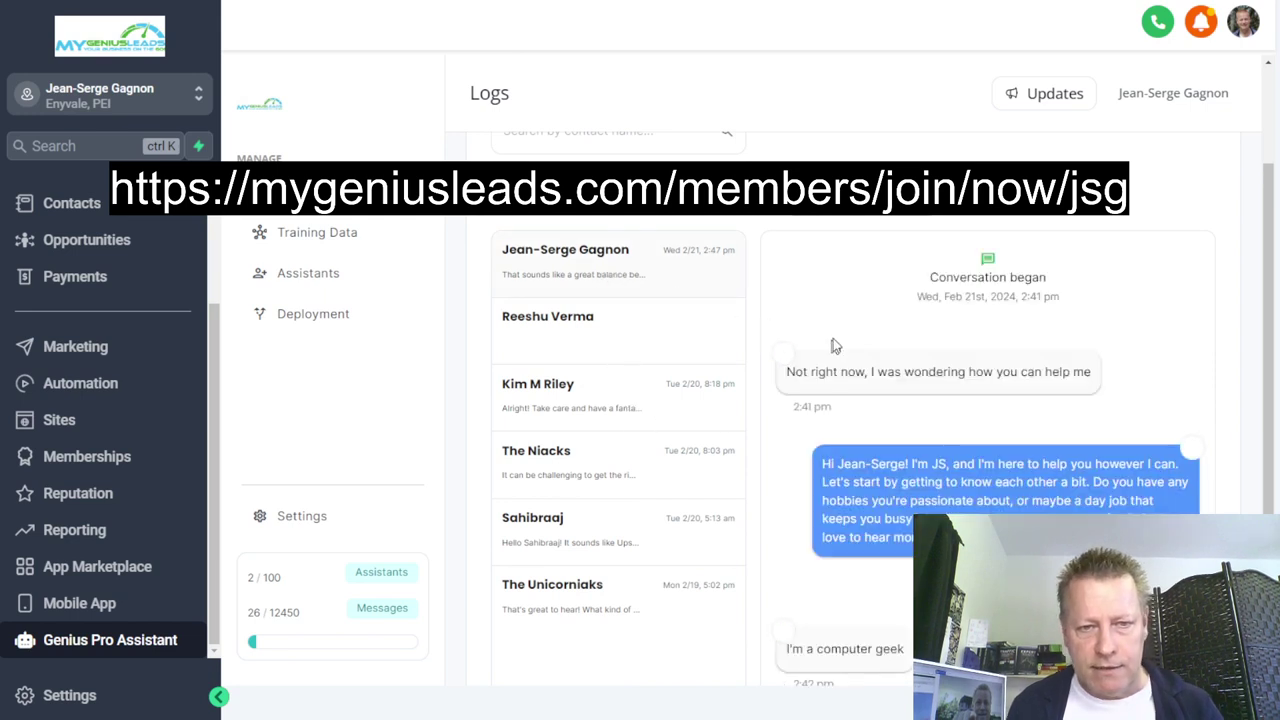
{"action": "scroll", "coordinate": [870, 380], "scroll_direction": "down", "scroll_amount": 5}
{"action": "left_click", "coordinate": [866, 222]}
{"action": "left_click", "coordinate": [823, 364]}
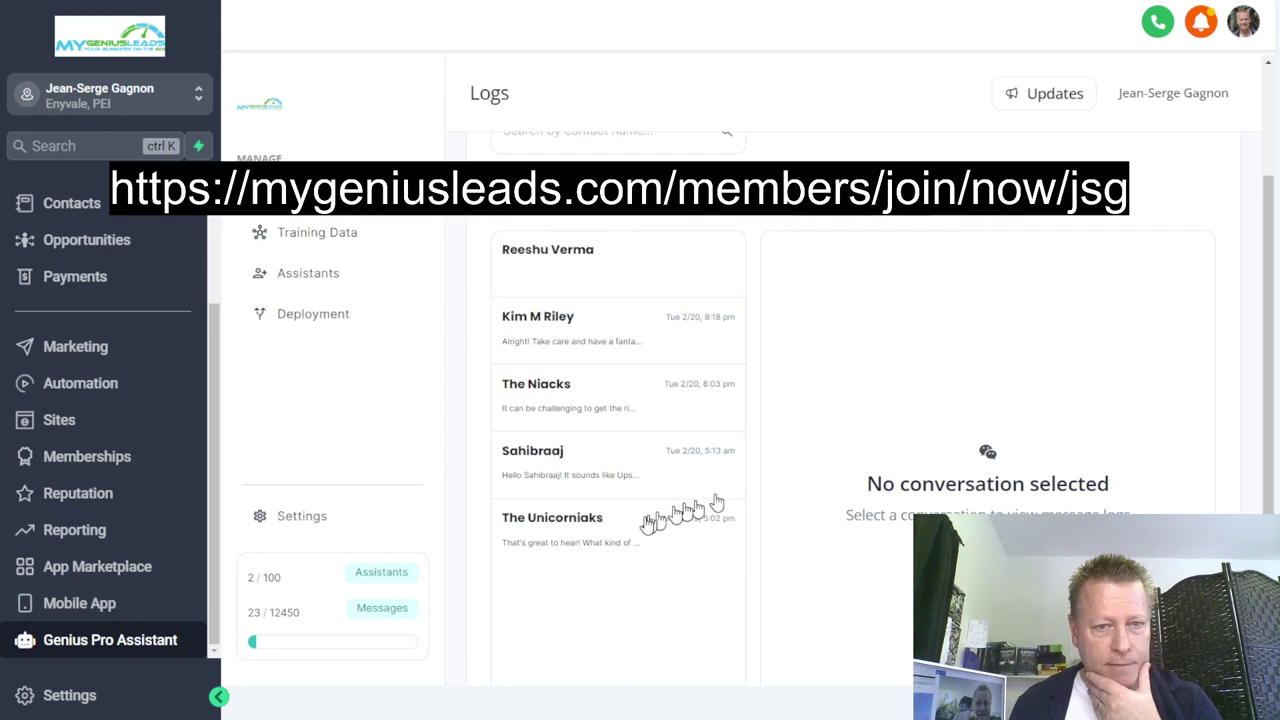
- Delete the conversation threads of The Unicorniaks and The Niacks from the assistant logs
{"action": "left_click", "coordinate": [603, 535]}
{"action": "scroll", "coordinate": [838, 242], "scroll_direction": "down", "scroll_amount": 5}
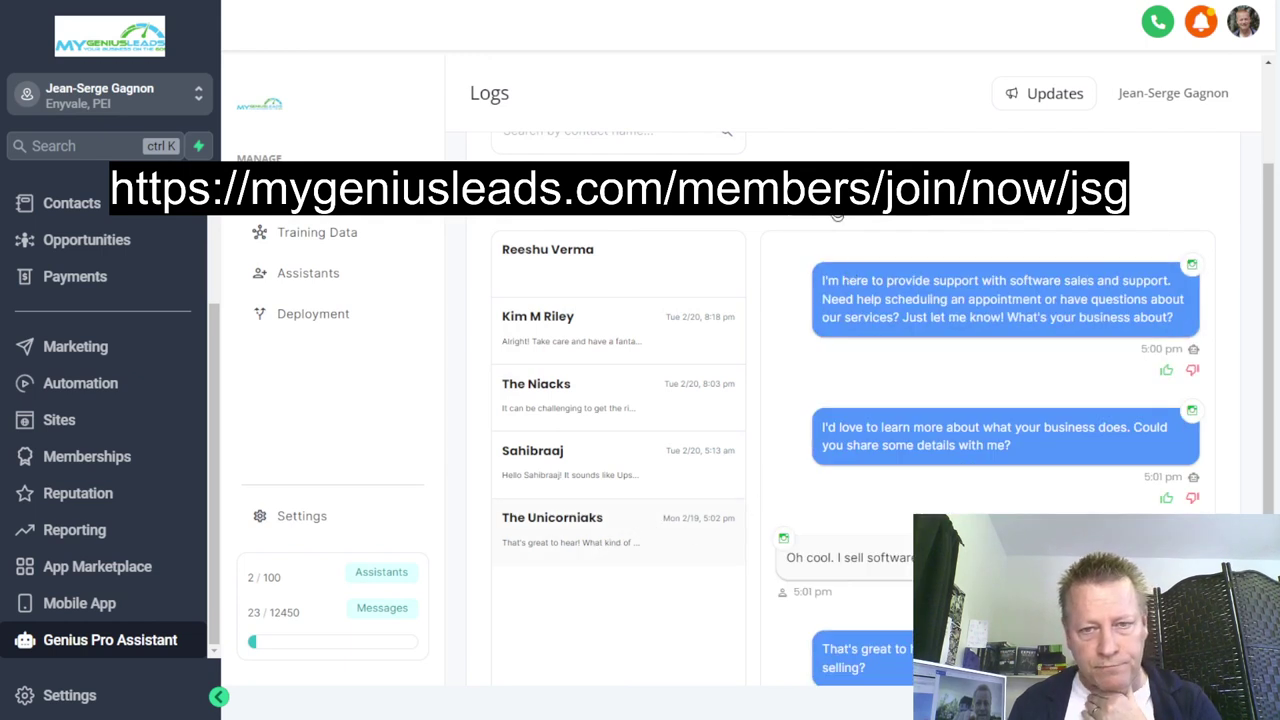
{"action": "left_click", "coordinate": [837, 219]}
{"action": "left_click", "coordinate": [750, 340]}
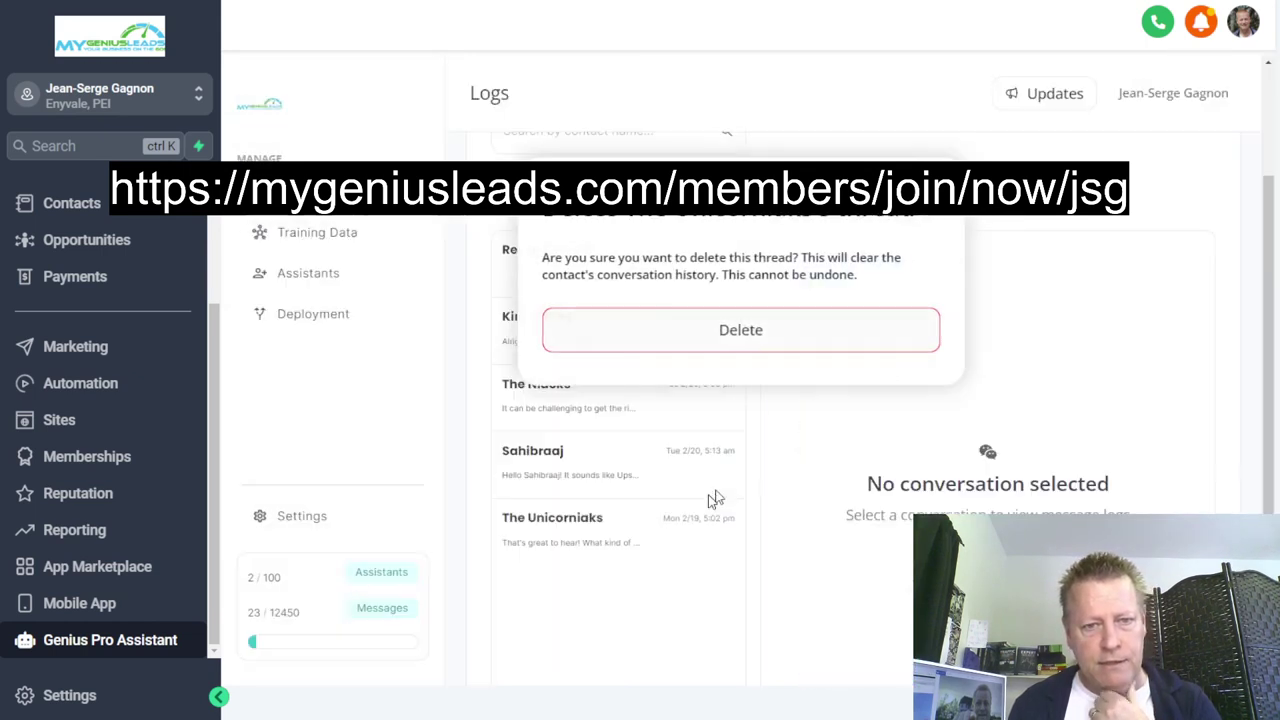
{"action": "left_click", "coordinate": [723, 371]}
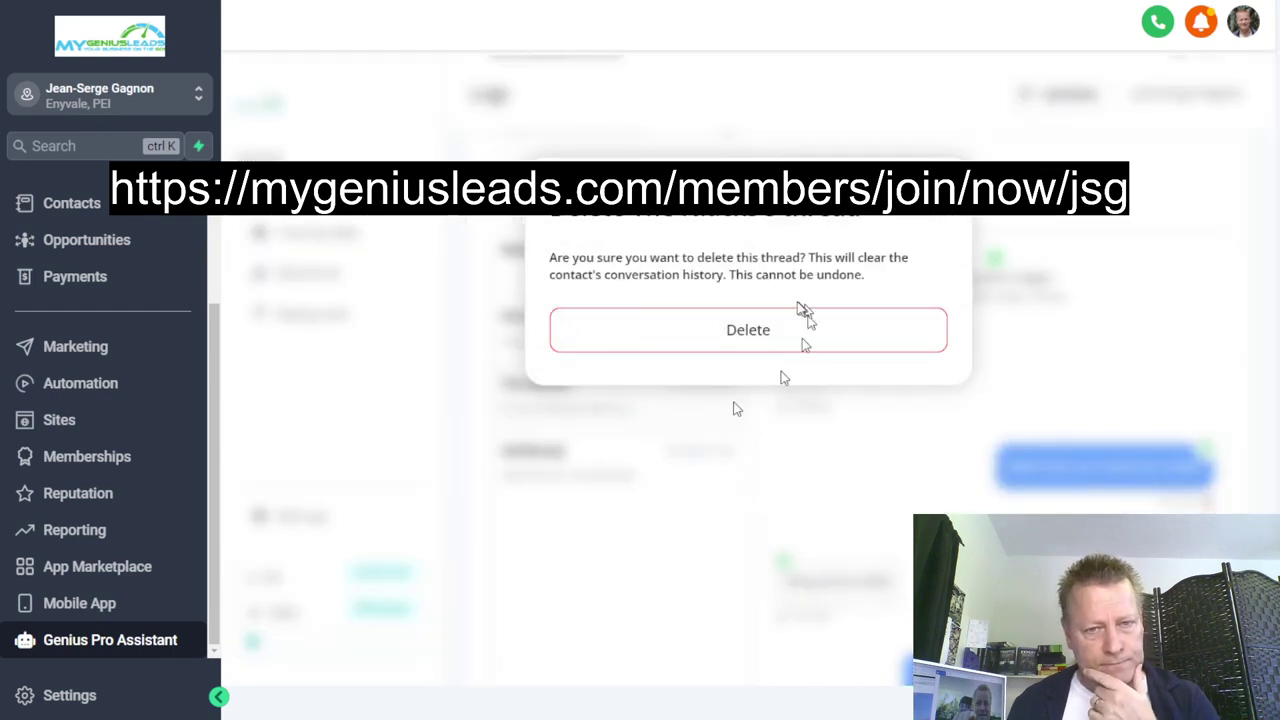
{"action": "left_click", "coordinate": [766, 334]}
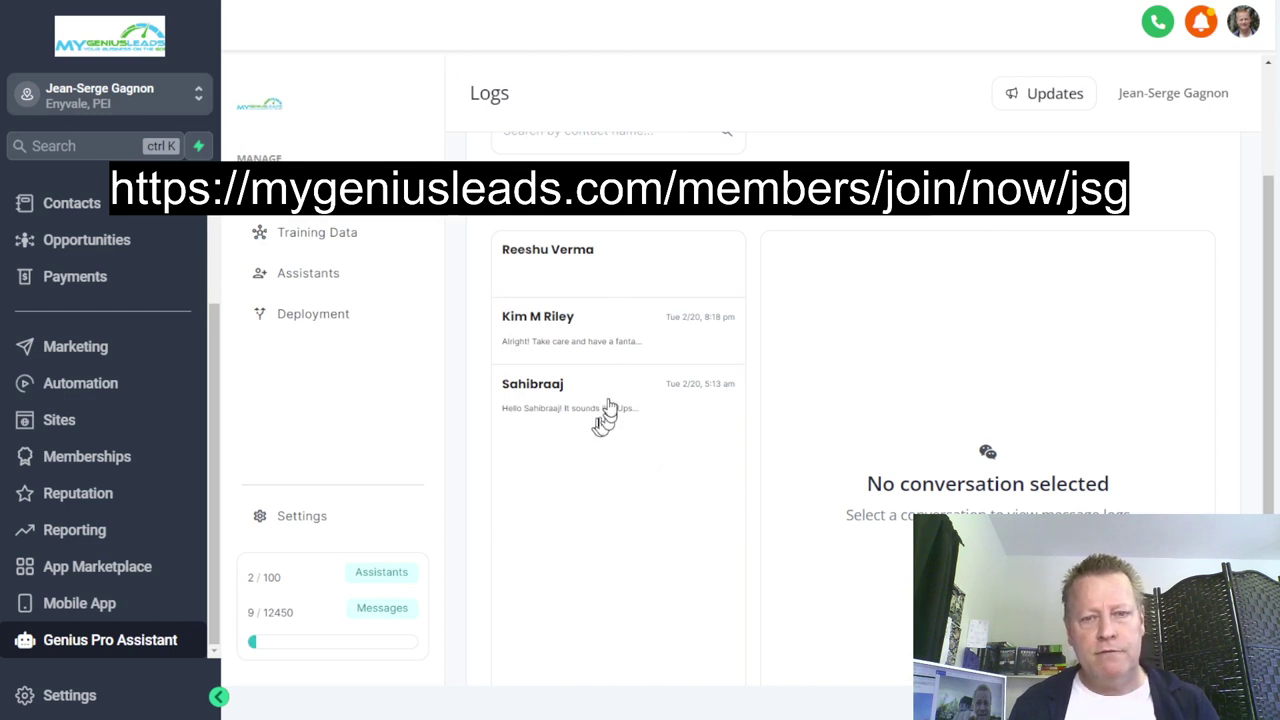
- Delete all the remaining conversation threads so the assistant logs are empty for the test
{"action": "scroll", "coordinate": [603, 425], "scroll_direction": "up", "scroll_amount": 2}
{"action": "left_click", "coordinate": [809, 366]}
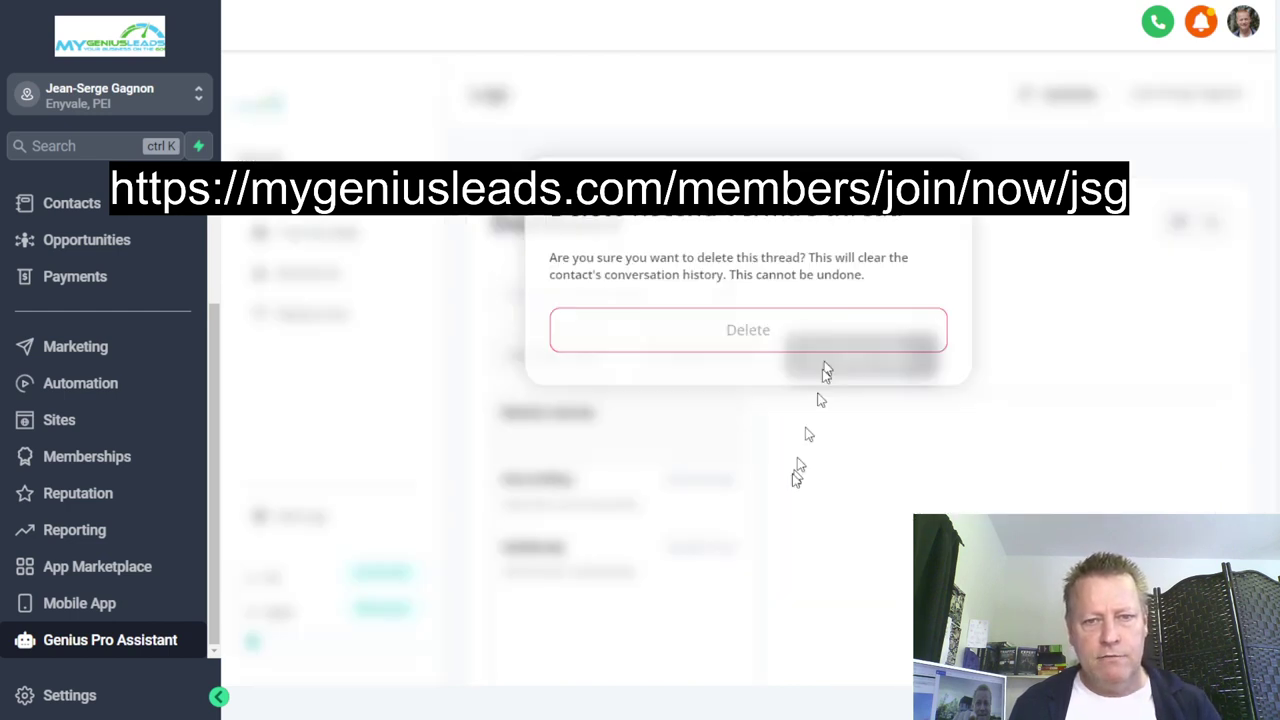
{"action": "left_click", "coordinate": [600, 500]}
{"action": "left_click", "coordinate": [855, 378]}
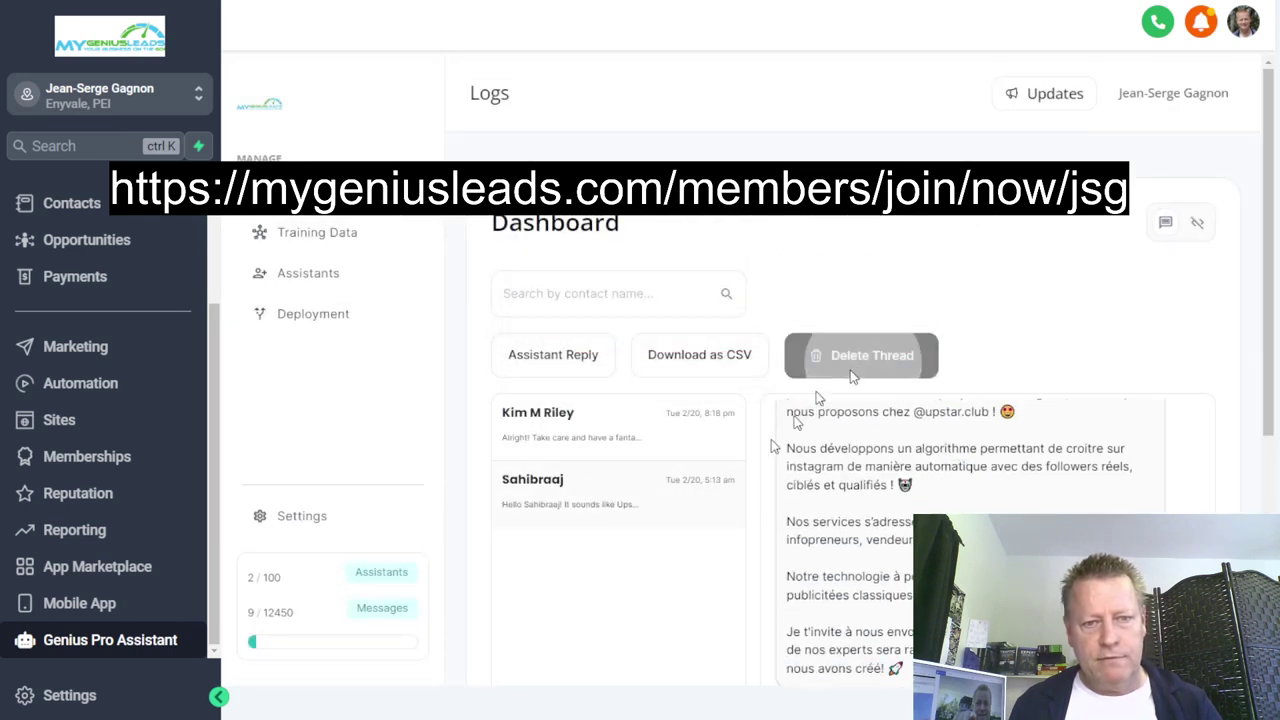
{"action": "left_click", "coordinate": [786, 334]}
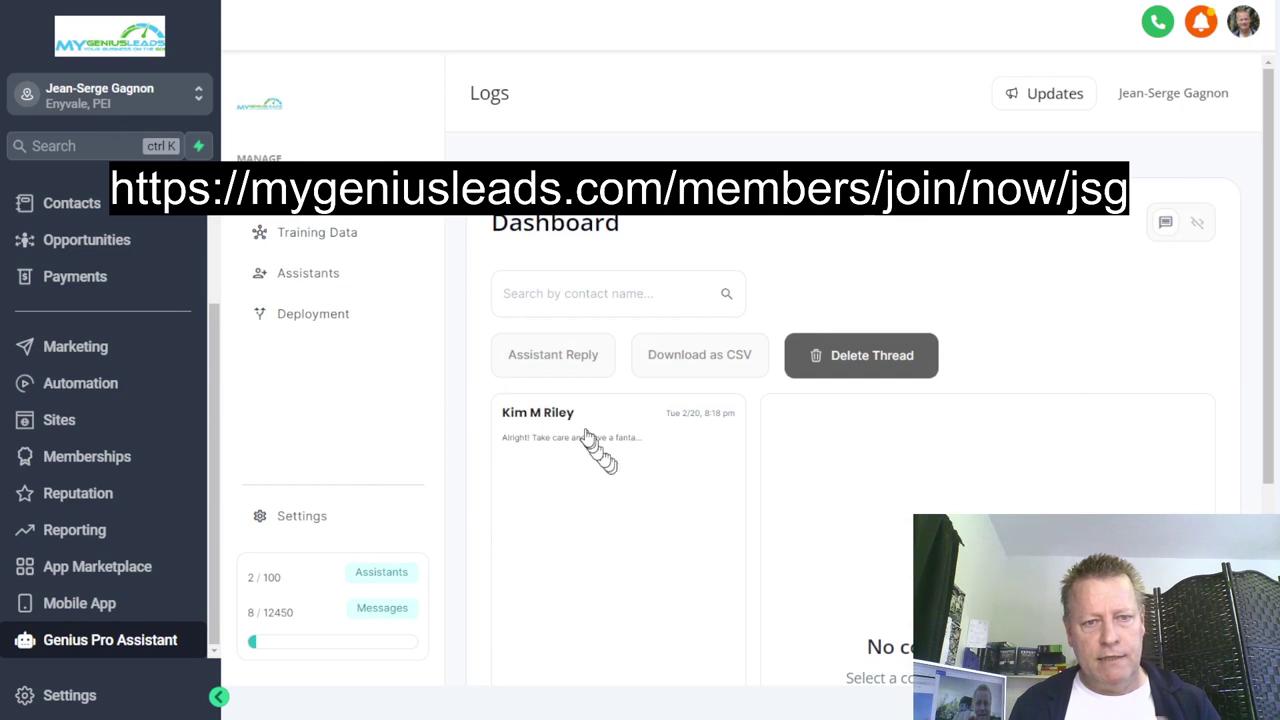
{"action": "left_click", "coordinate": [700, 466]}
{"action": "left_click", "coordinate": [855, 358]}
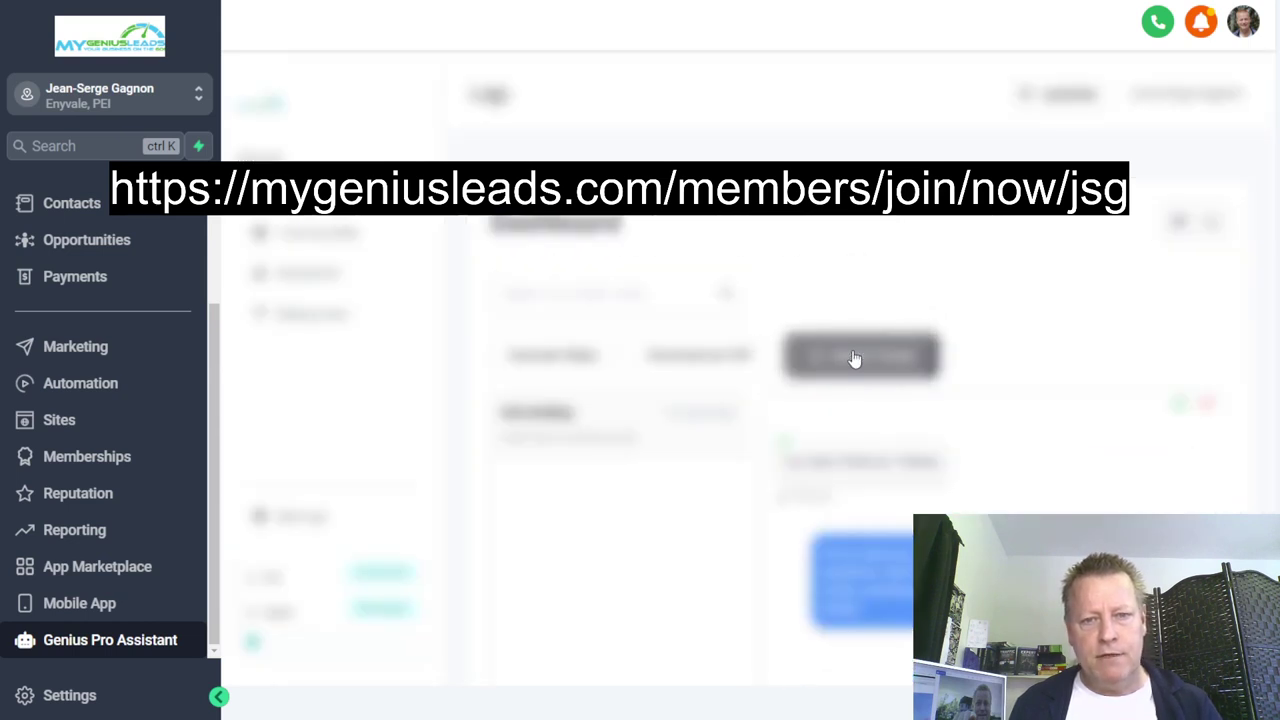
{"action": "left_click", "coordinate": [720, 334]}
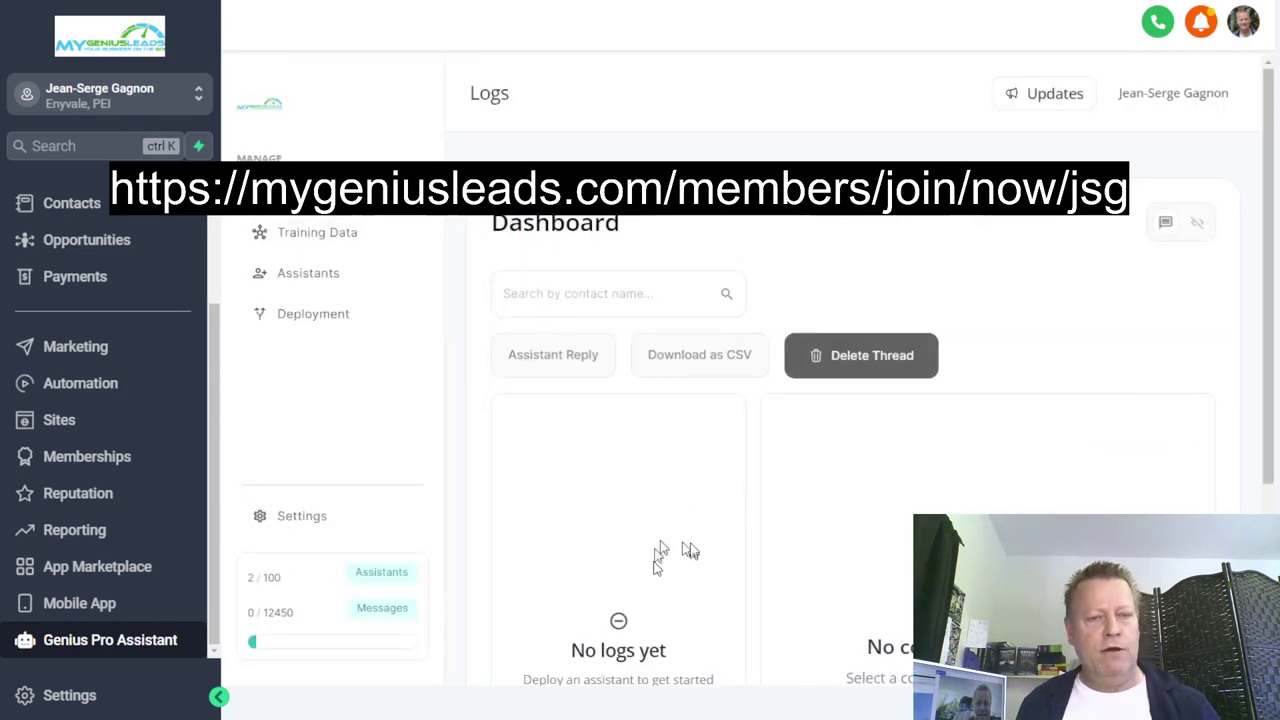
- Open the new contact's thread in the assistant logs and check it for the incoming Facebook message
{"action": "scroll", "coordinate": [691, 487], "scroll_direction": "down", "scroll_amount": 3}
{"action": "scroll", "coordinate": [691, 487], "scroll_direction": "up", "scroll_amount": 3}
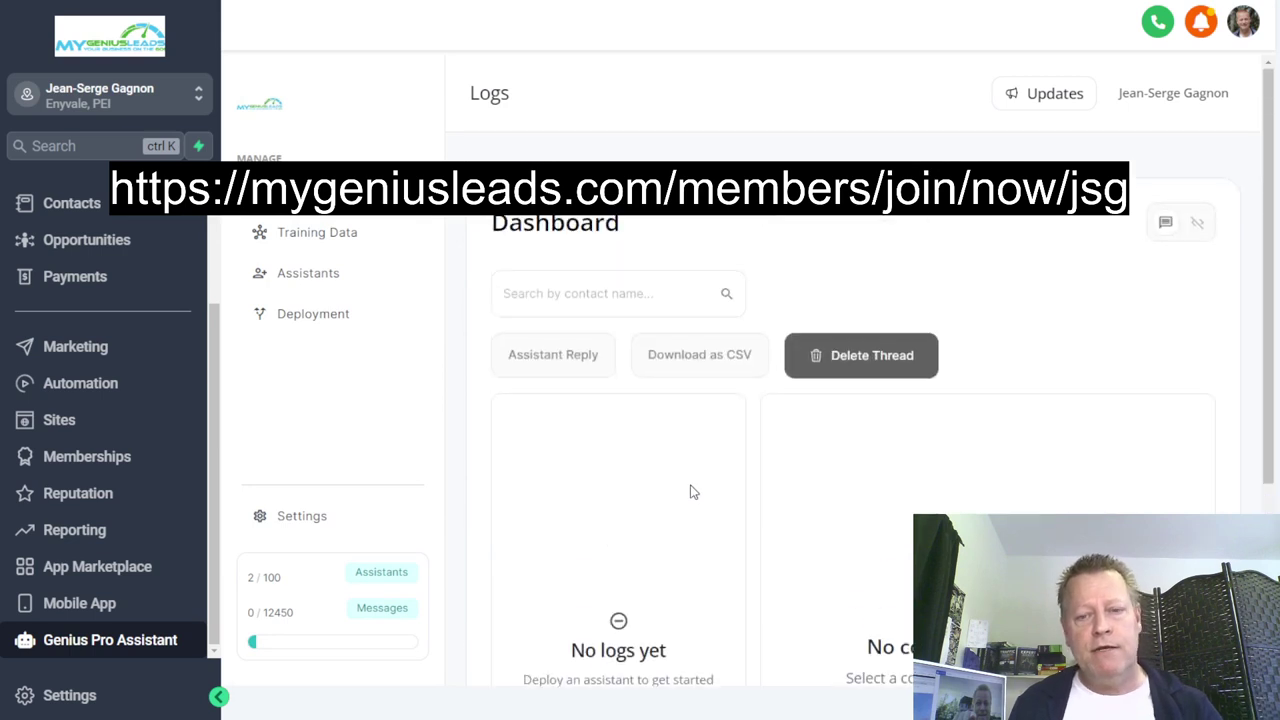
{"action": "scroll", "coordinate": [691, 491], "scroll_direction": "down", "scroll_amount": 3}
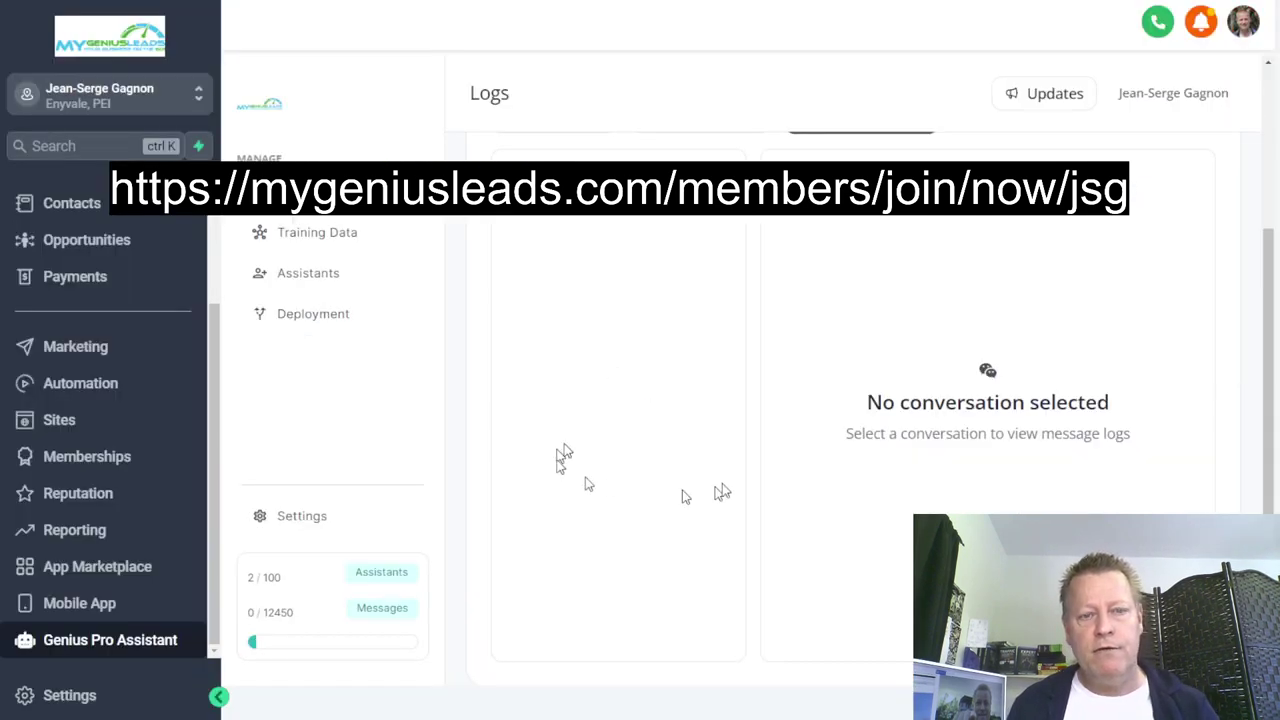
{"action": "scroll", "coordinate": [566, 243], "scroll_direction": "up", "scroll_amount": 3}
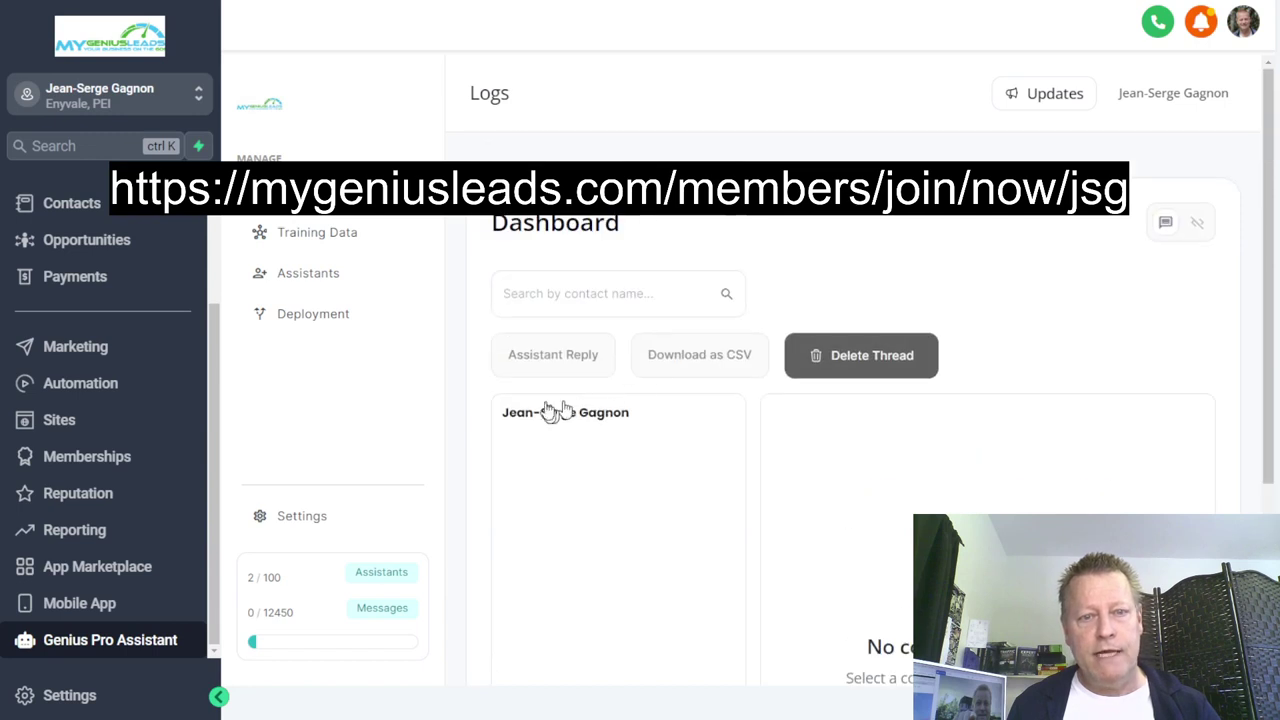
{"action": "left_click", "coordinate": [640, 424]}
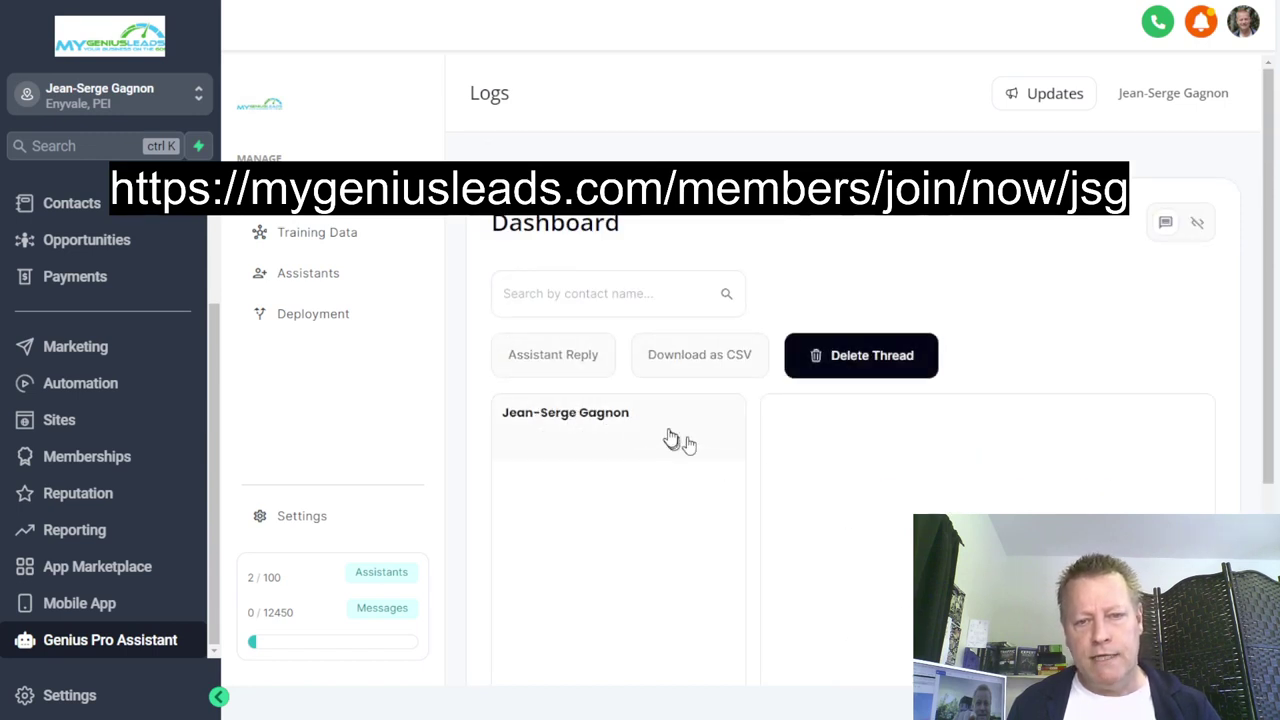
{"action": "scroll", "coordinate": [949, 428], "scroll_direction": "down", "scroll_amount": 3}
{"action": "scroll", "coordinate": [949, 427], "scroll_direction": "up", "scroll_amount": 3}
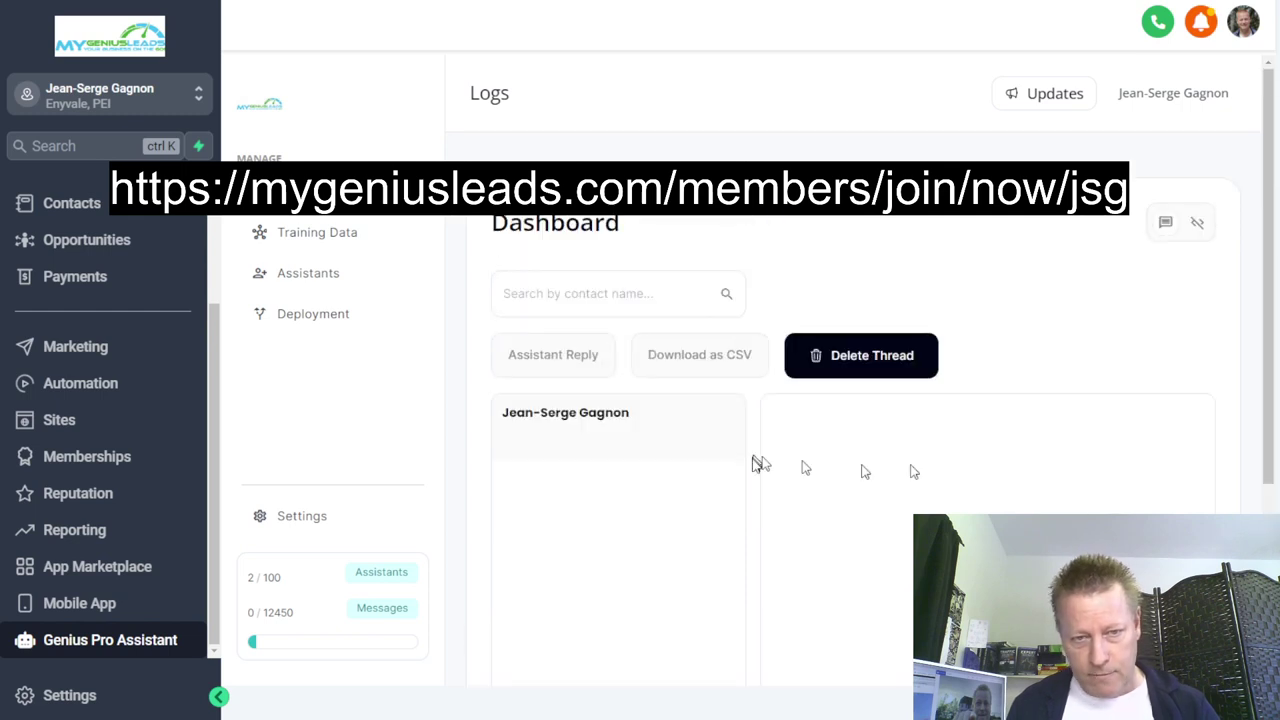
{"action": "scroll", "coordinate": [905, 451], "scroll_direction": "down", "scroll_amount": 3}
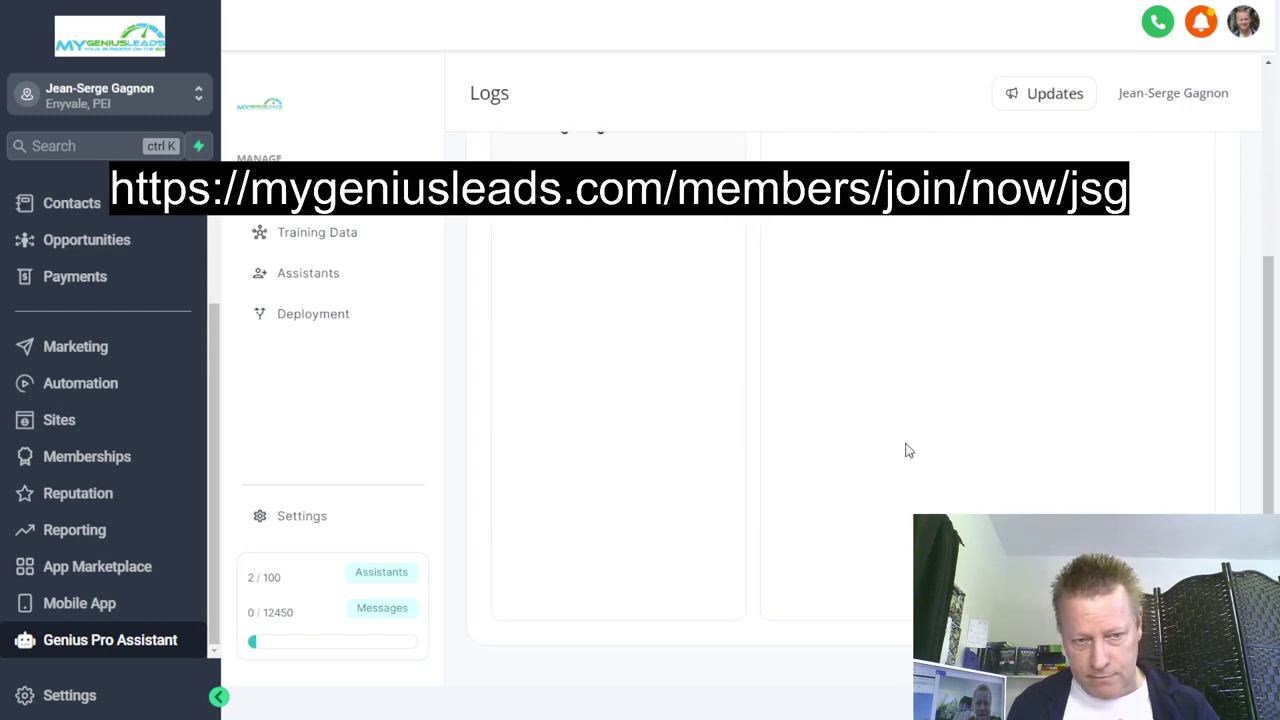
{"action": "scroll", "coordinate": [905, 451], "scroll_direction": "up", "scroll_amount": 3}
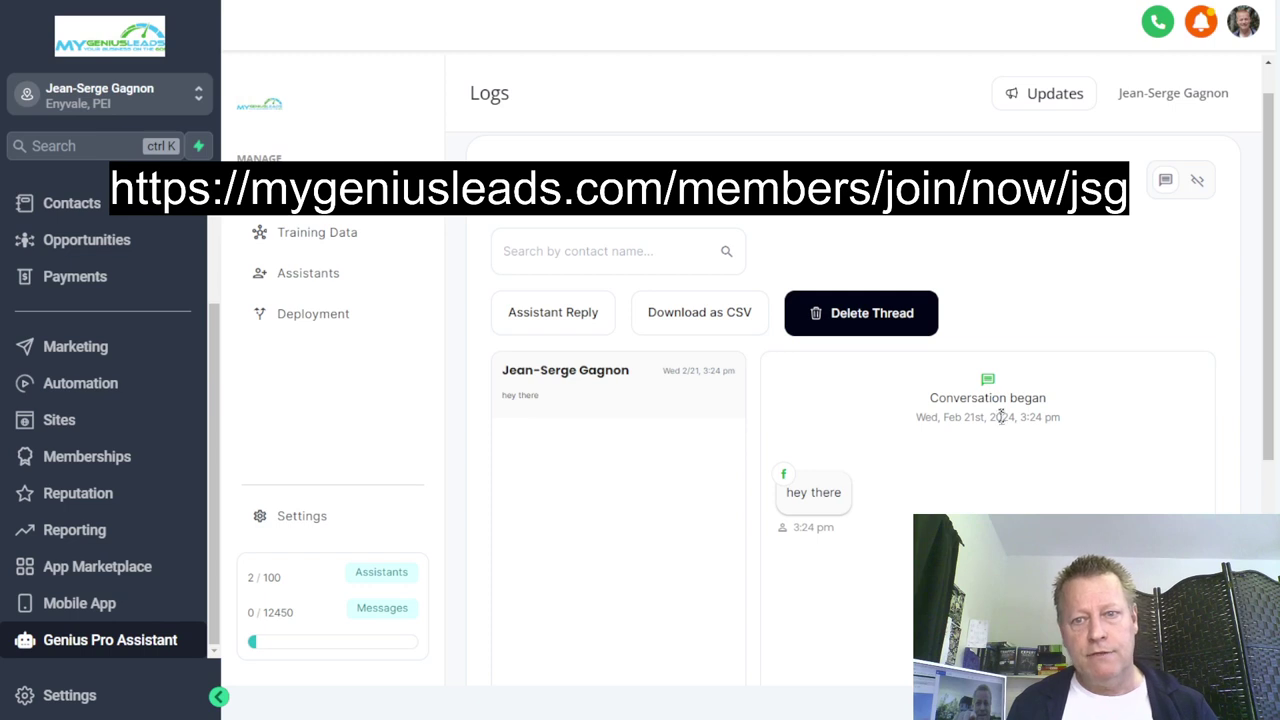
- Examine the test conversation for the assistant's reply to the "hey there" message
{"action": "scroll", "coordinate": [903, 470], "scroll_direction": "down", "scroll_amount": 2}
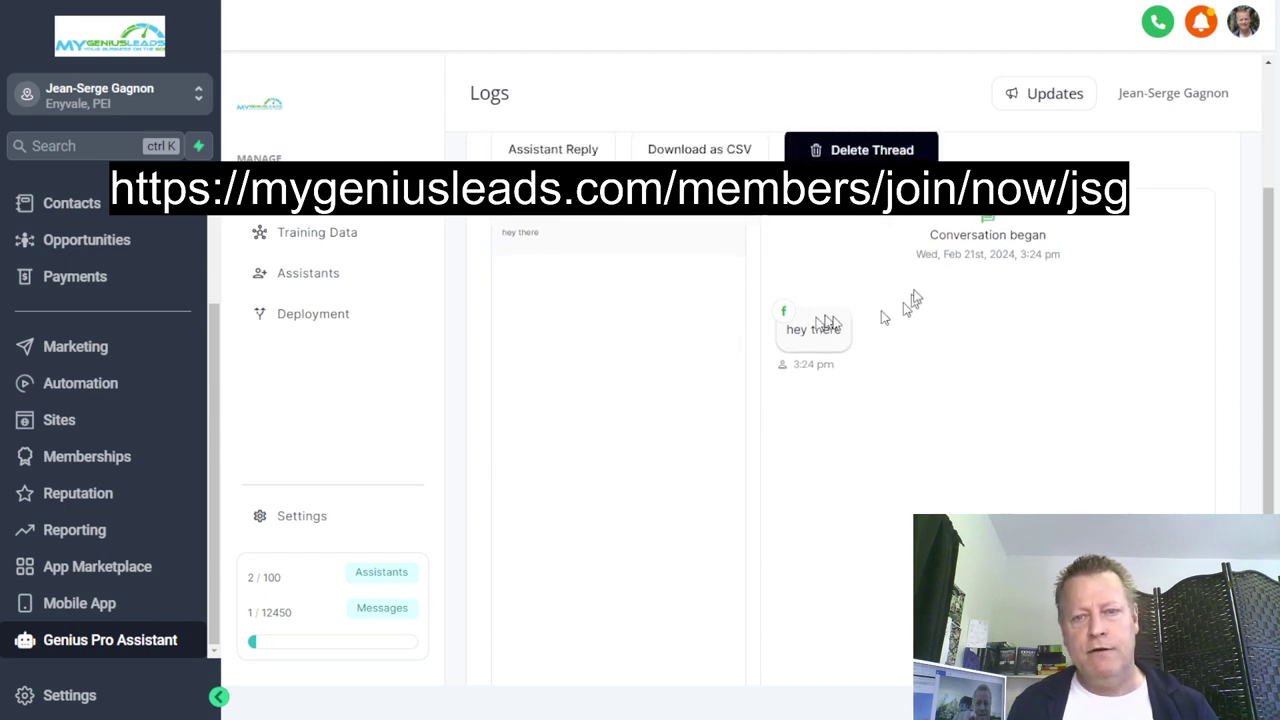
{"action": "scroll", "coordinate": [940, 388], "scroll_direction": "down", "scroll_amount": 3}
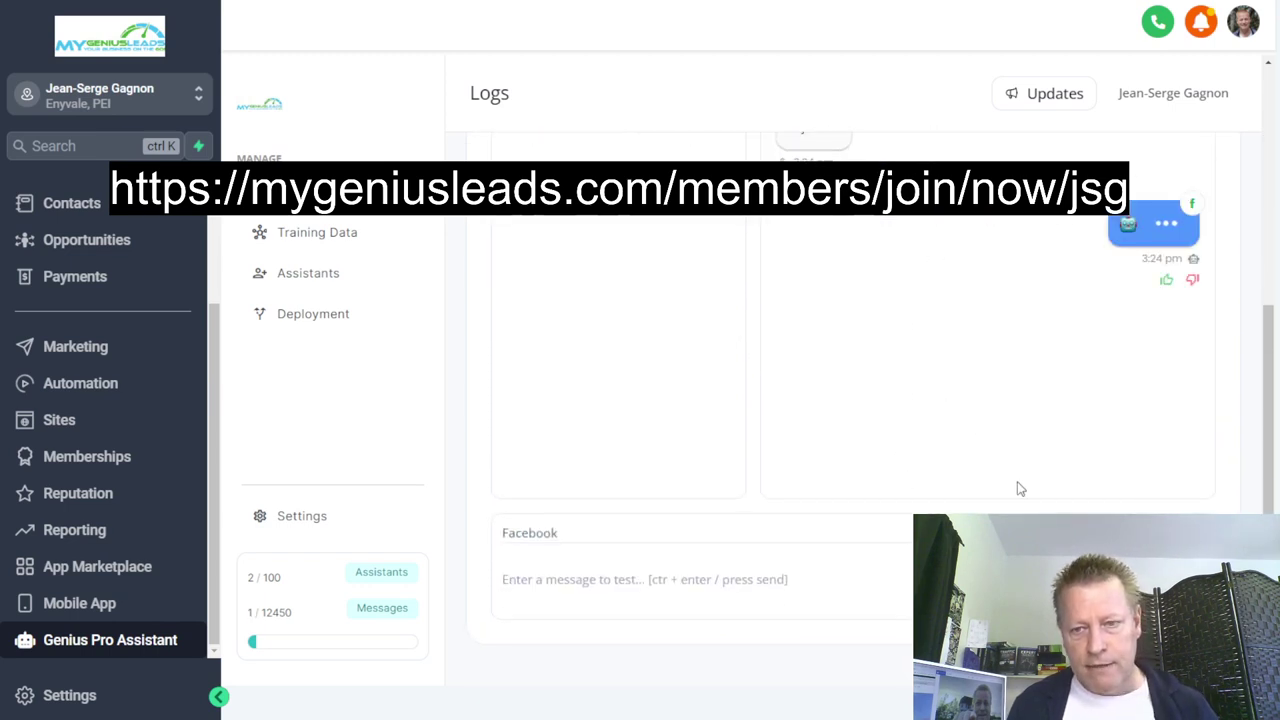
{"action": "scroll", "coordinate": [1110, 315], "scroll_direction": "up", "scroll_amount": 2}
{"action": "scroll", "coordinate": [1163, 372], "scroll_direction": "up", "scroll_amount": 1}
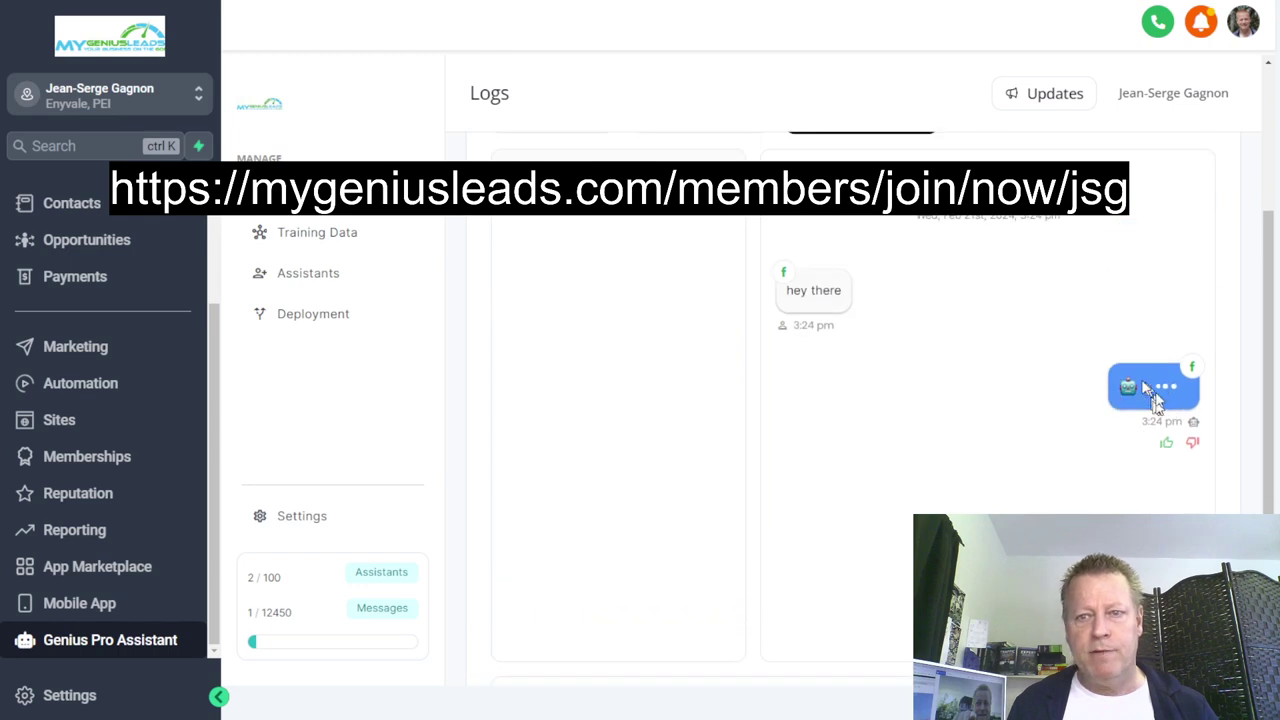
- View the thread's assistant deployment log, and return to the message view to read the assistant's reply
{"action": "scroll", "coordinate": [1100, 440], "scroll_direction": "up", "scroll_amount": 3}
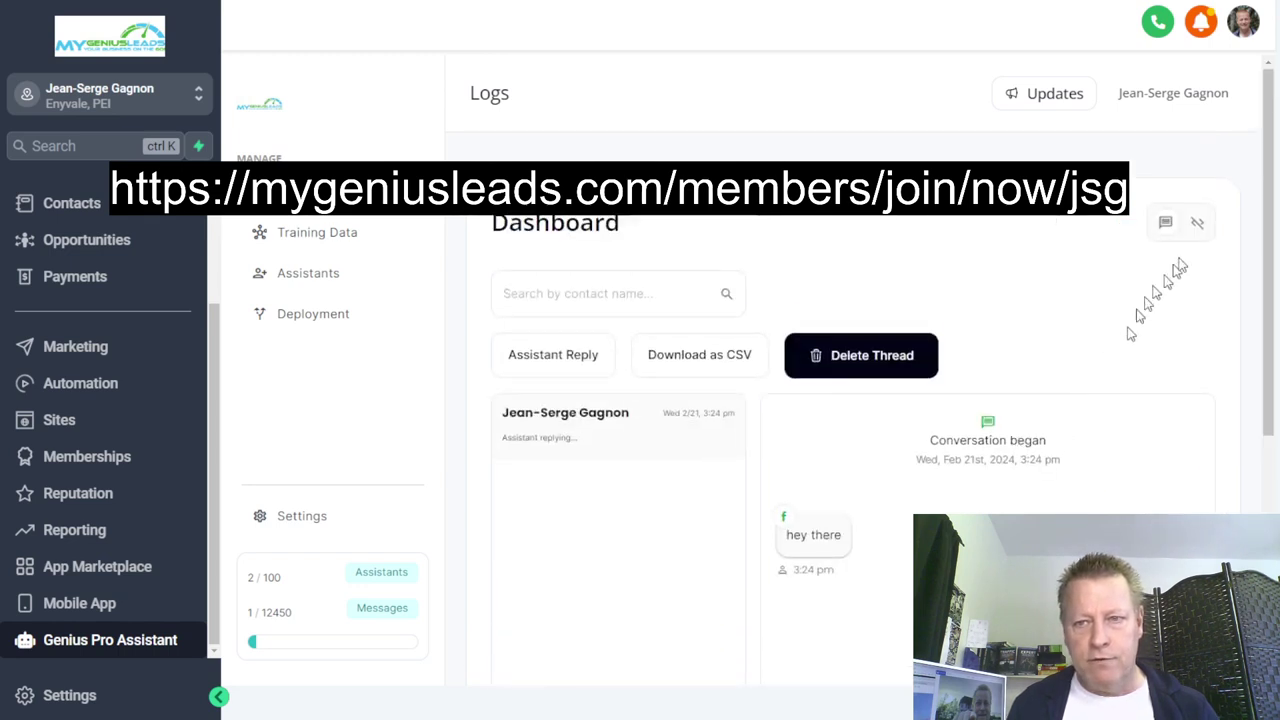
{"action": "left_click", "coordinate": [1197, 222]}
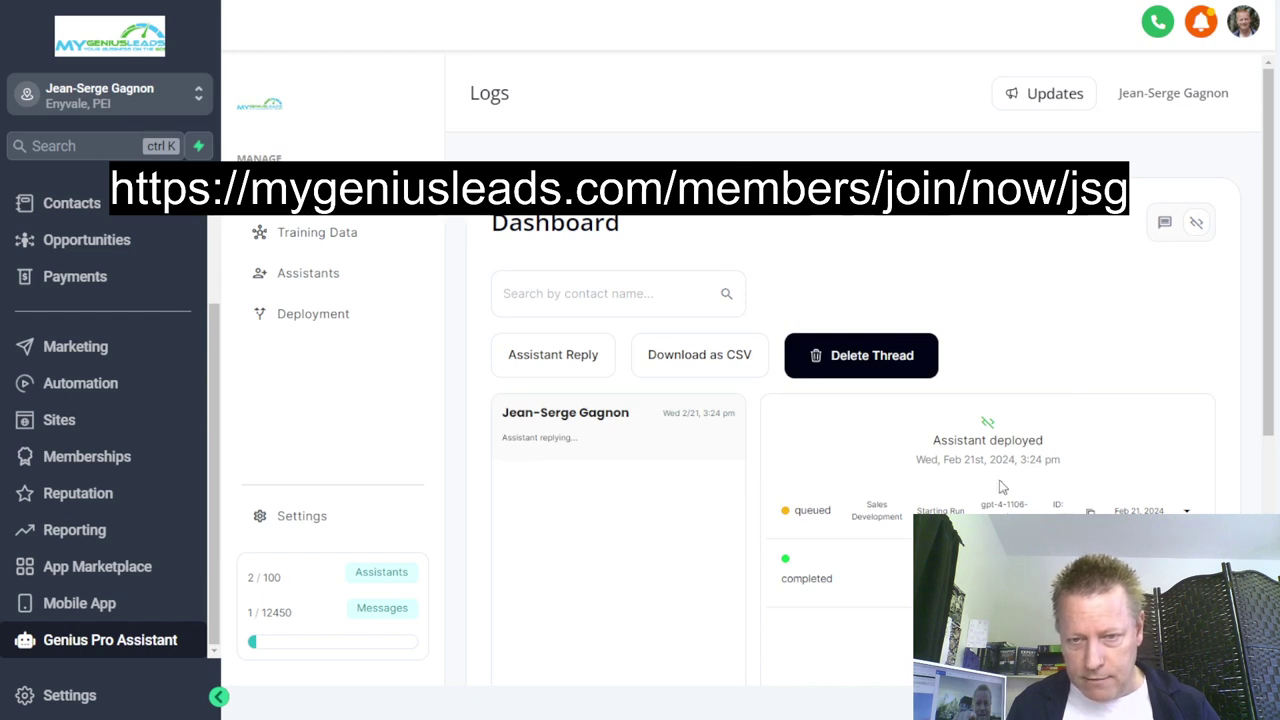
{"action": "left_click", "coordinate": [1163, 226]}
{"action": "scroll", "coordinate": [1000, 488], "scroll_direction": "down", "scroll_amount": 3}
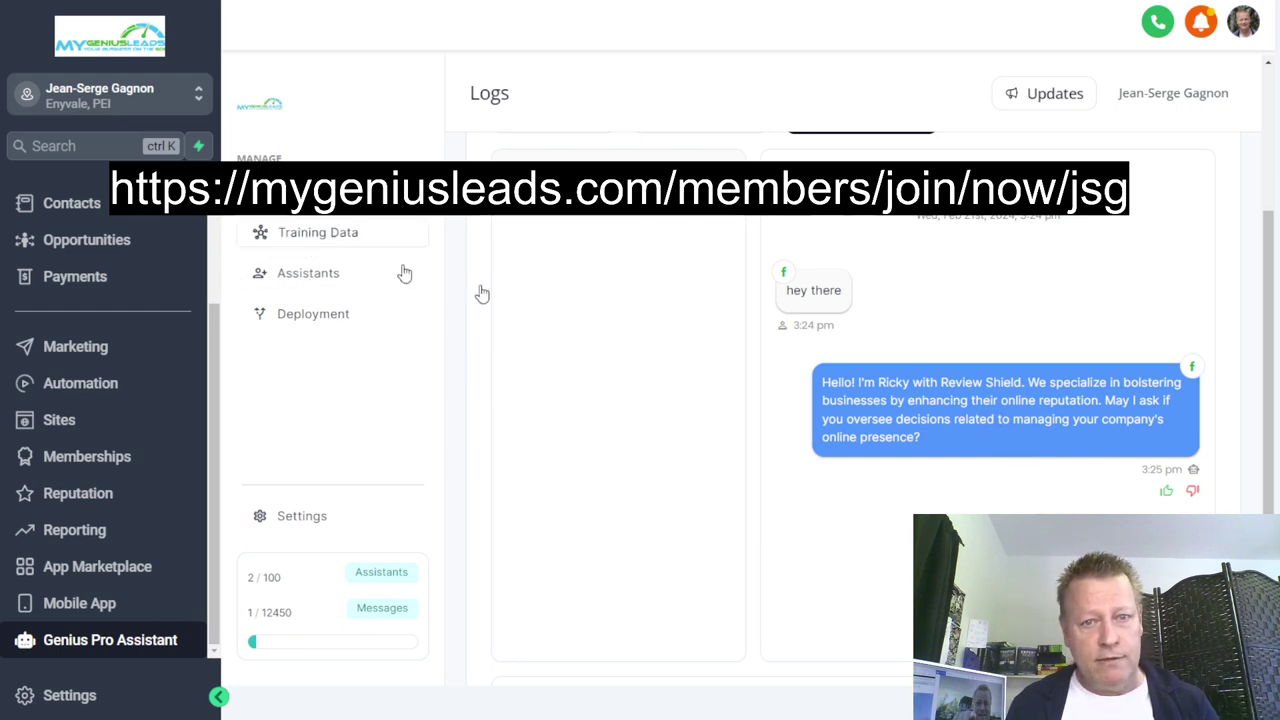
{"action": "scroll", "coordinate": [482, 293], "scroll_direction": "up", "scroll_amount": 3}
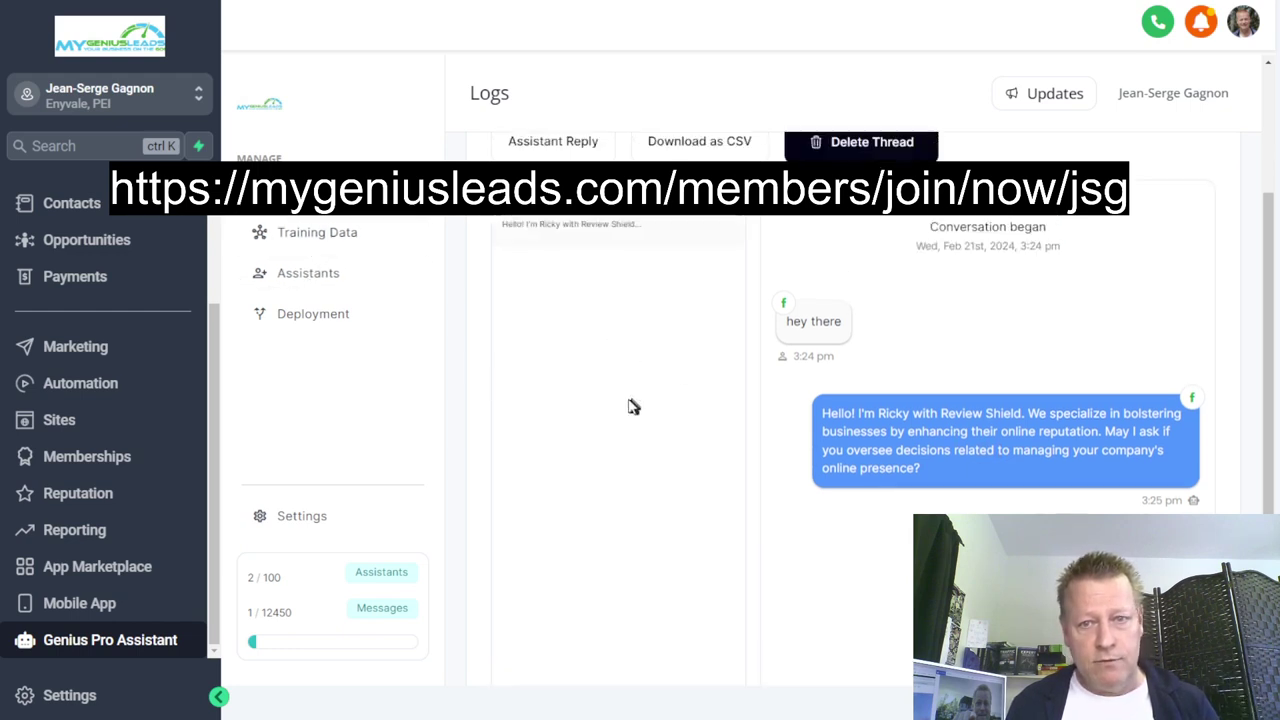
- Review the Chandler assistant's configuration and its linked training data set, and glance at the step outline in the text notes
{"action": "left_click", "coordinate": [325, 278]}
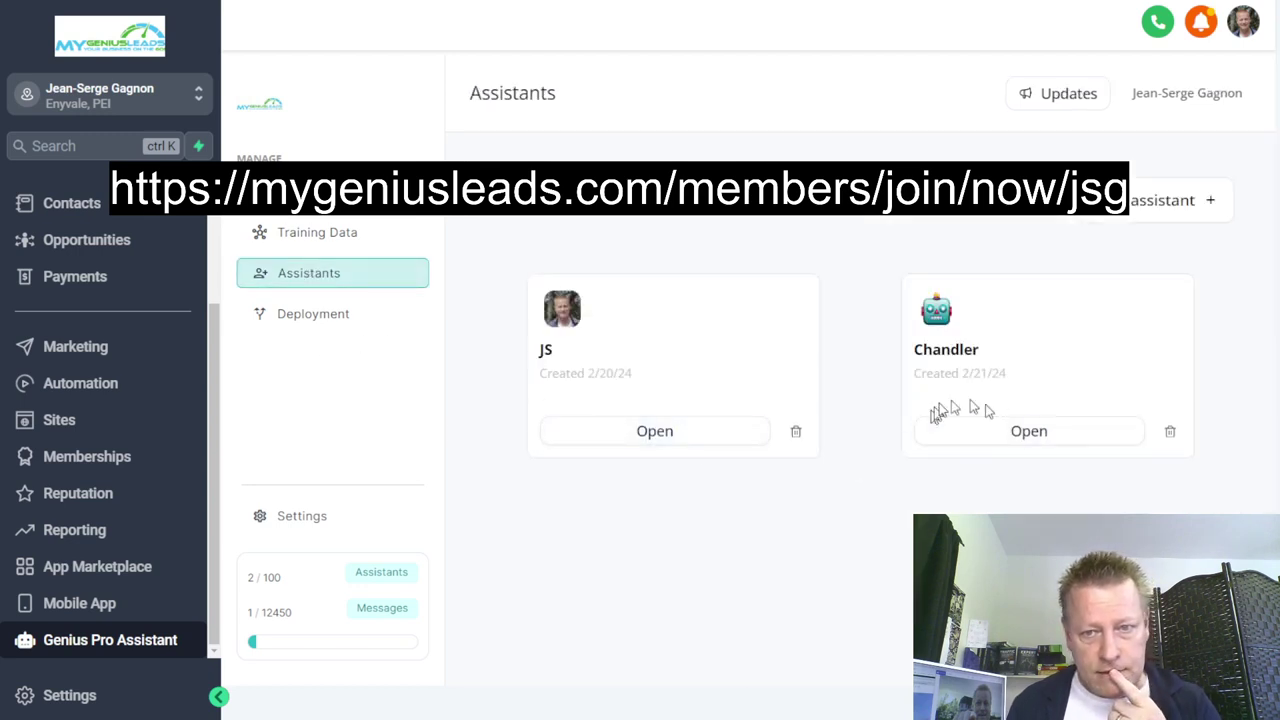
{"action": "left_click", "coordinate": [1017, 448]}
{"action": "scroll", "coordinate": [686, 486], "scroll_direction": "down", "scroll_amount": 3}
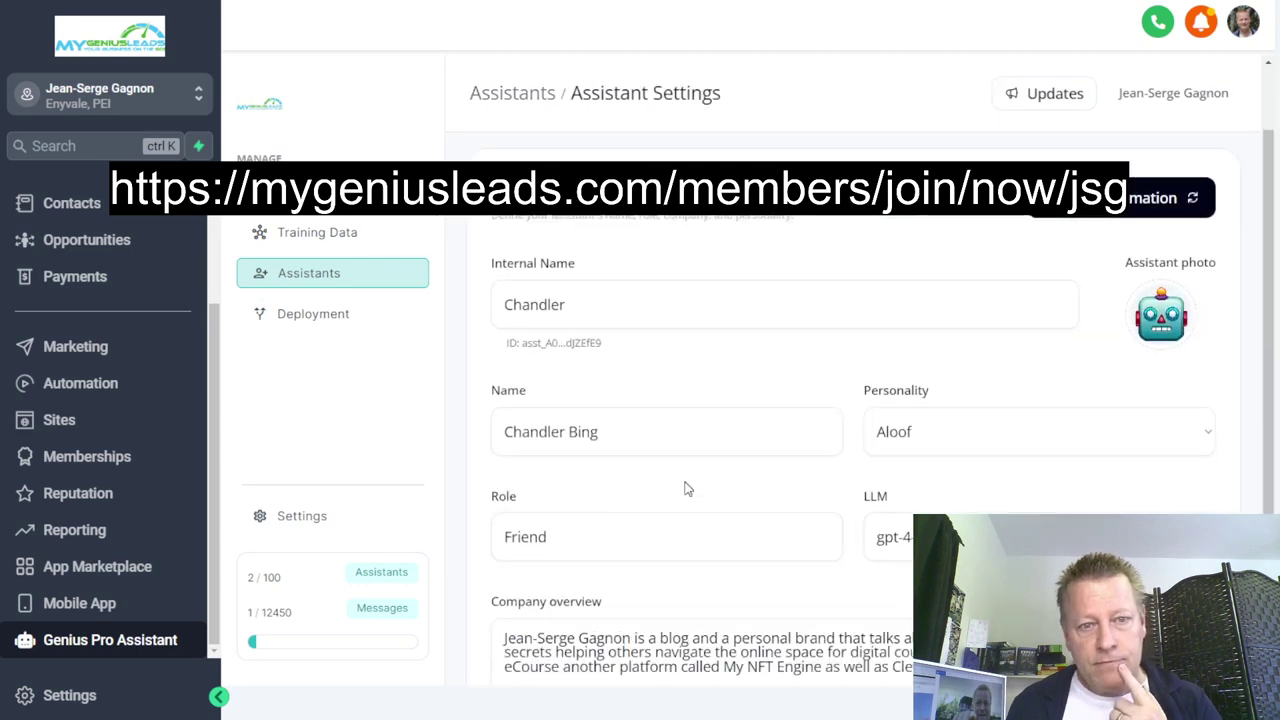
{"action": "scroll", "coordinate": [679, 488], "scroll_direction": "up", "scroll_amount": 5}
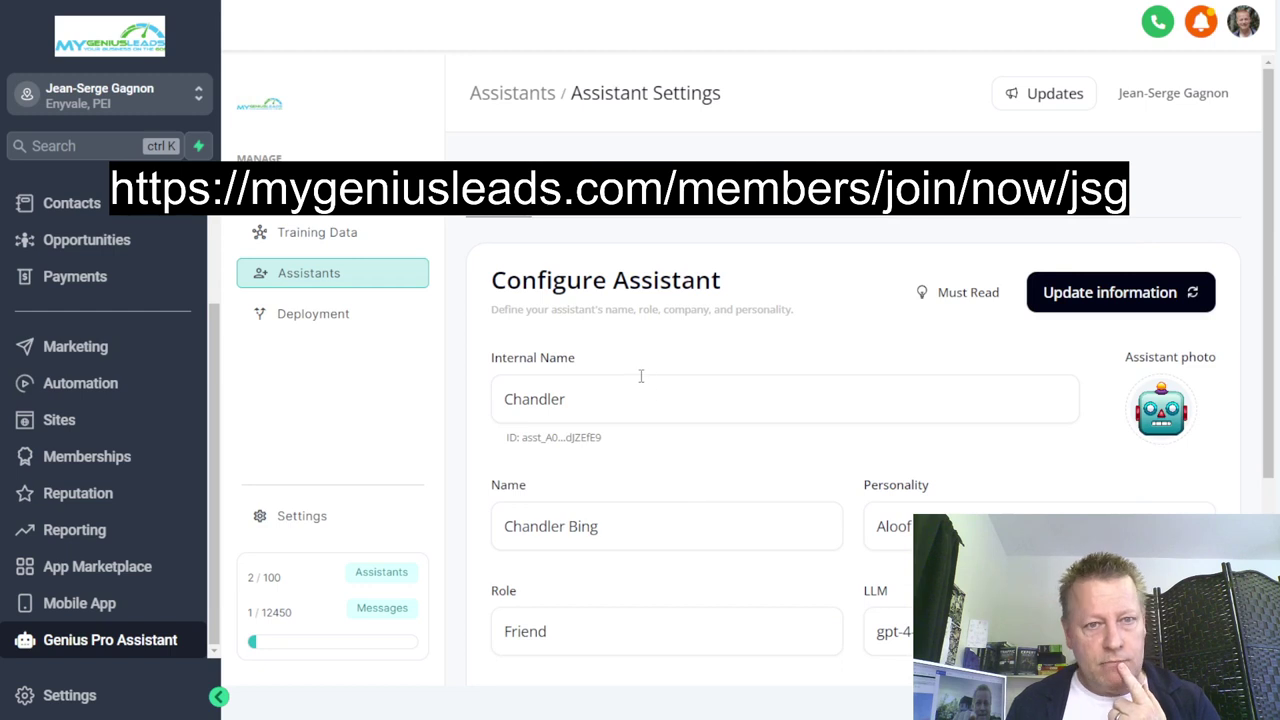
{"action": "left_click", "coordinate": [645, 215]}
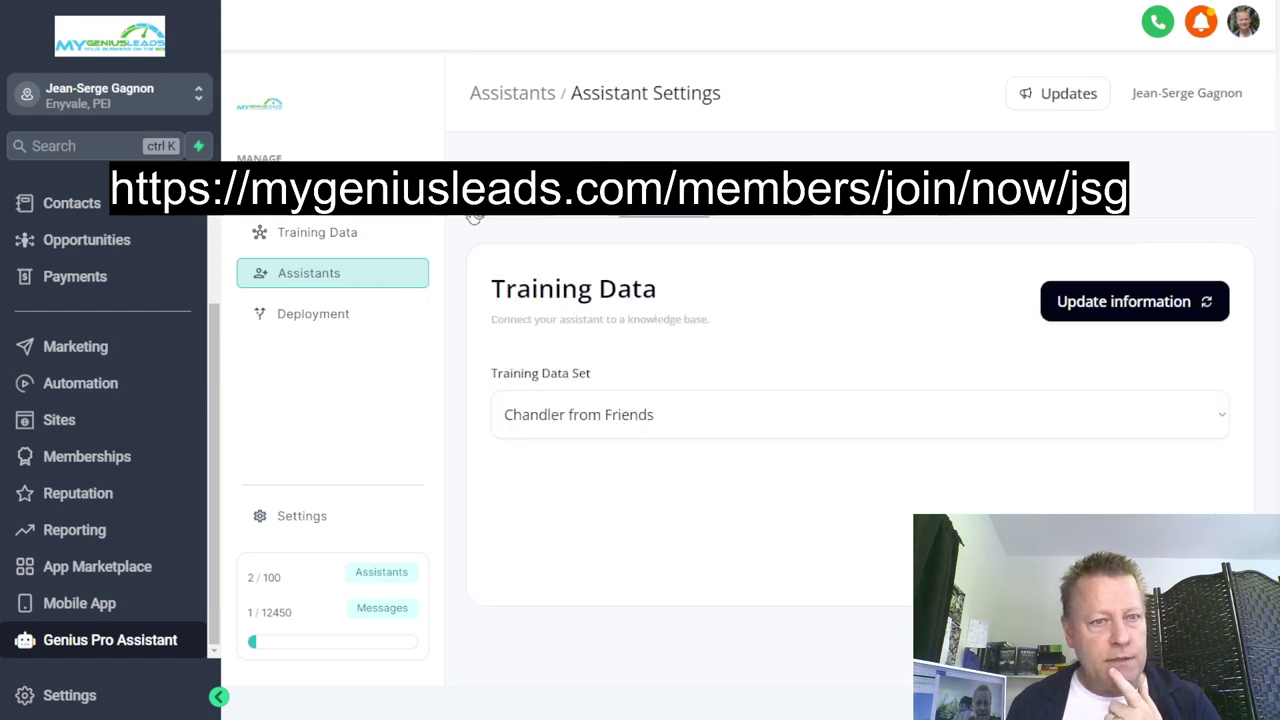
{"action": "left_click", "coordinate": [519, 213]}
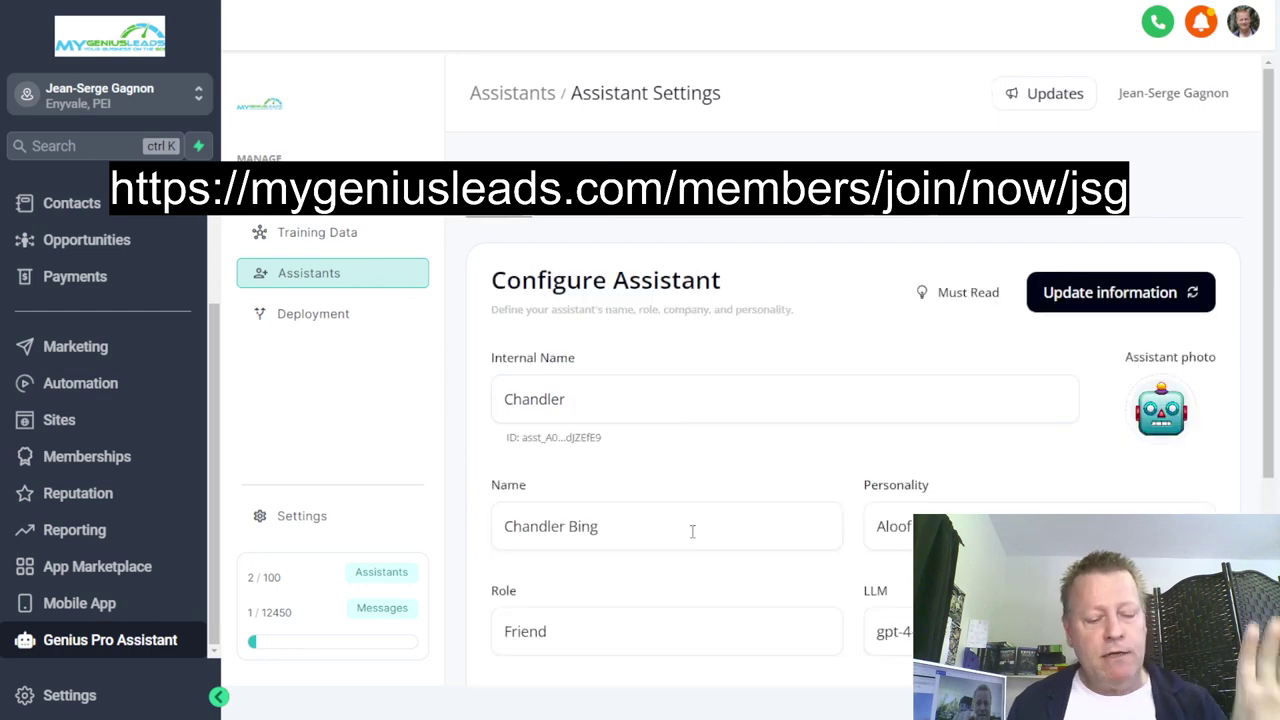
{"action": "key", "text": "alt+Tab"}
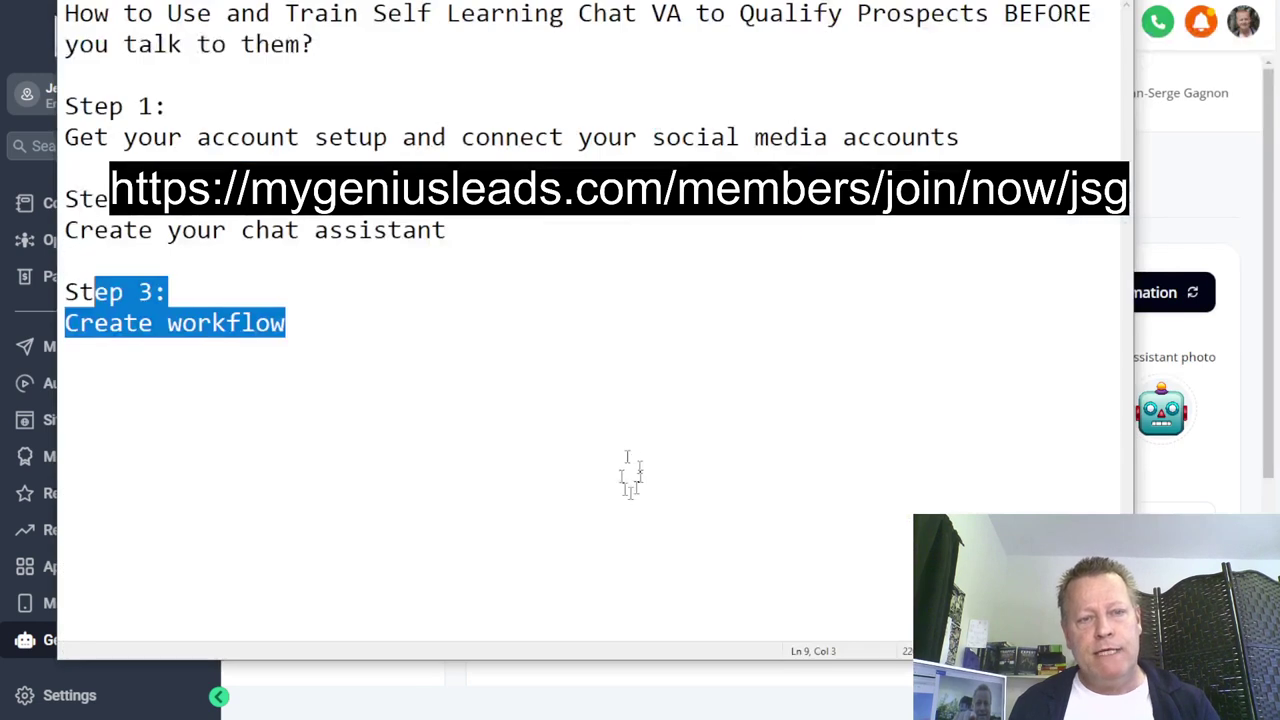
{"action": "key", "text": "alt+Tab"}
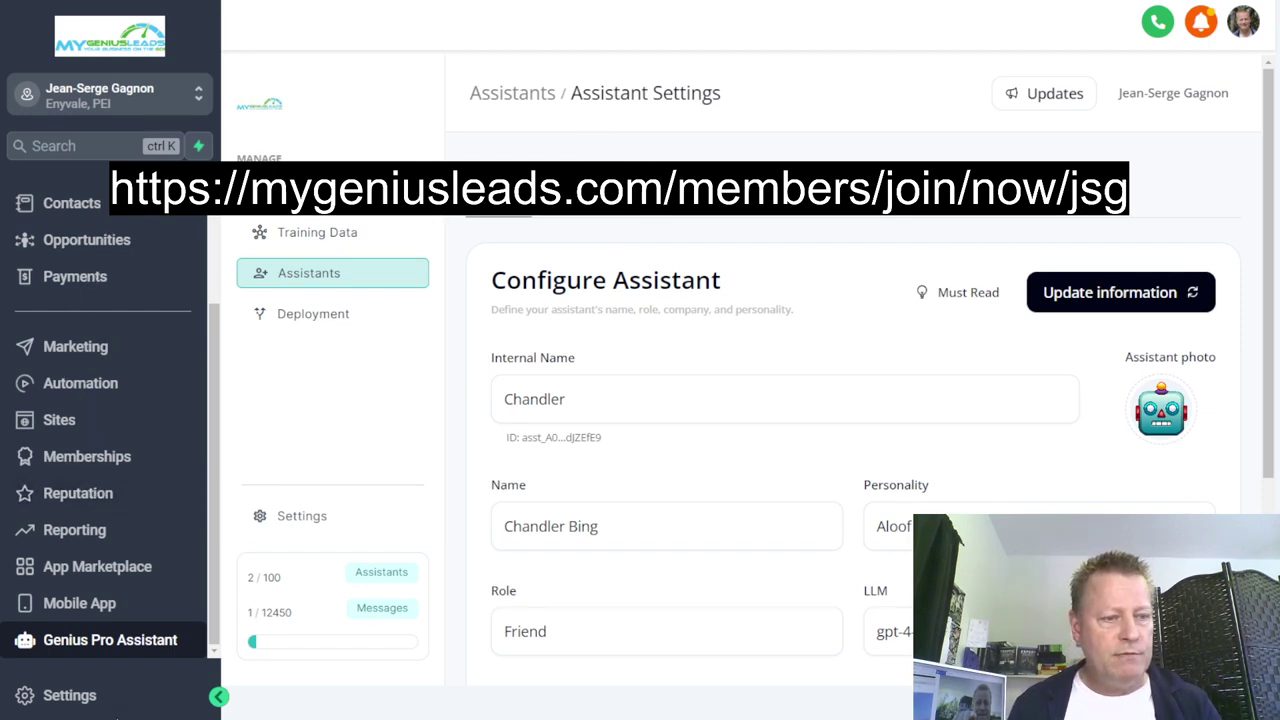
- In the integrations settings, change the linked Facebook page to the account owner's personal-brand page and connect it with Instagram
{"action": "left_click", "coordinate": [75, 695]}
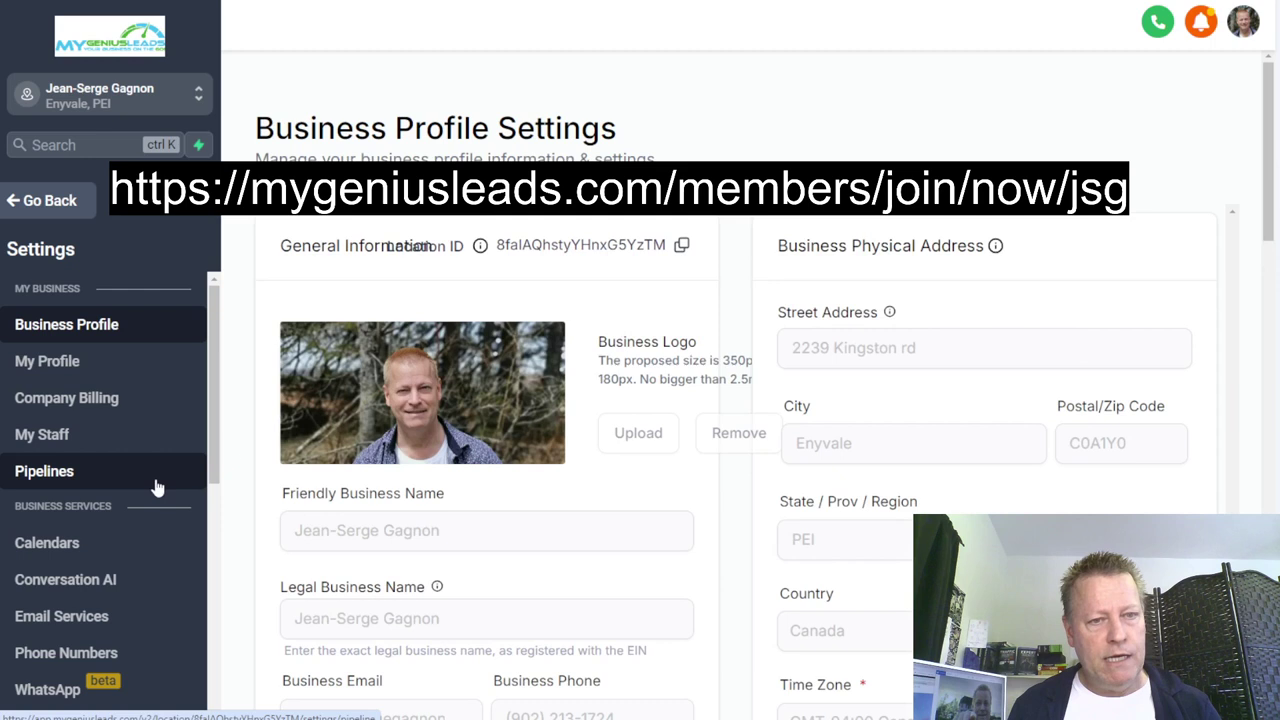
{"action": "scroll", "coordinate": [500, 490], "scroll_direction": "down", "scroll_amount": 5}
{"action": "scroll", "coordinate": [80, 466], "scroll_direction": "down", "scroll_amount": 5}
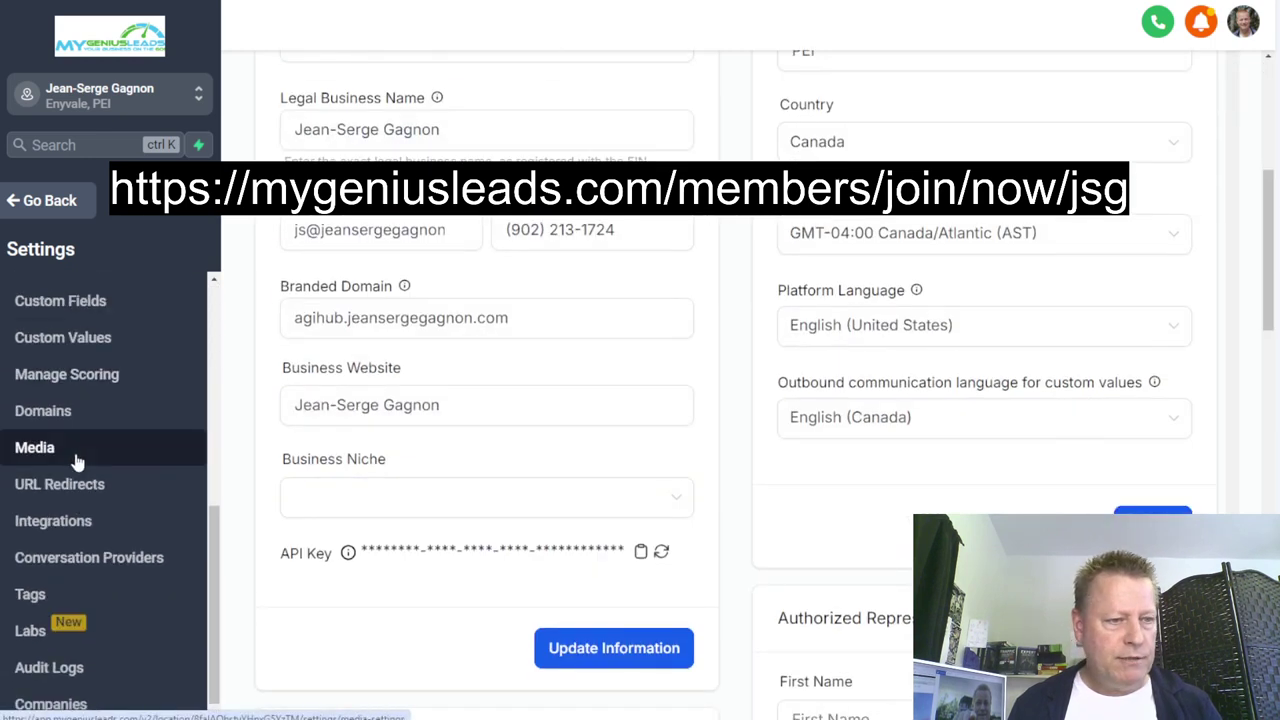
{"action": "left_click", "coordinate": [60, 515]}
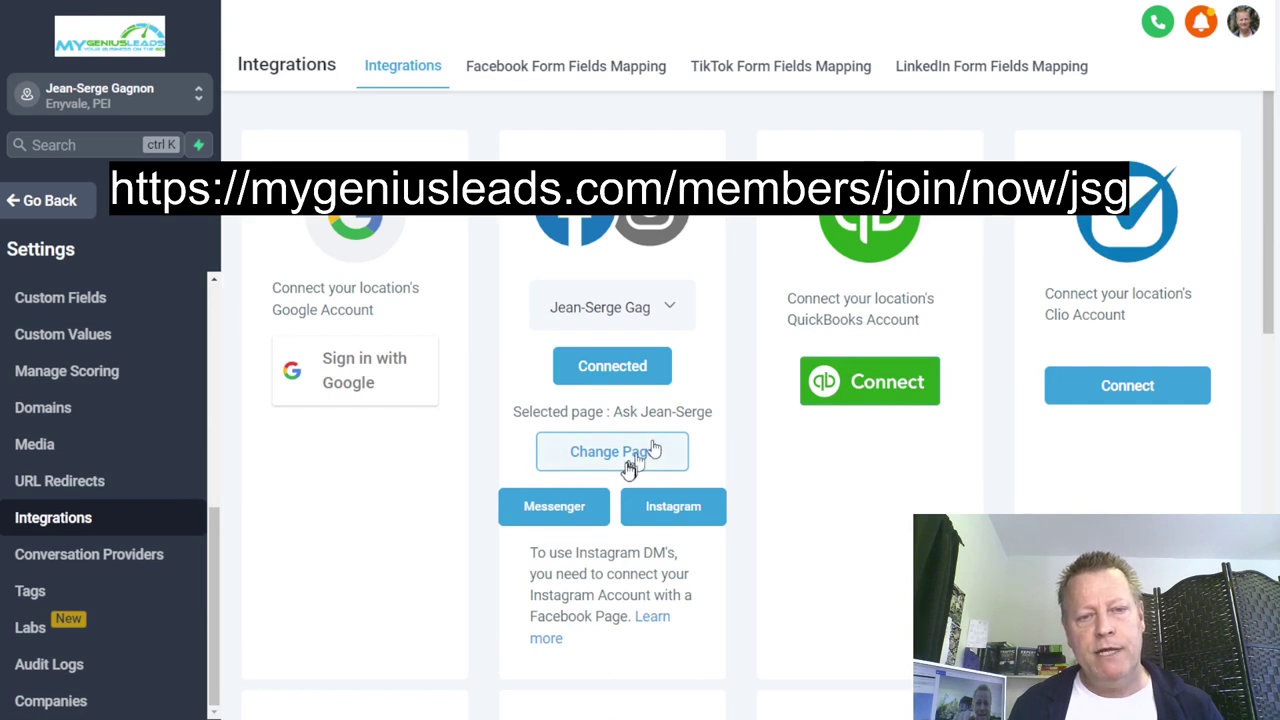
{"action": "left_click", "coordinate": [651, 451]}
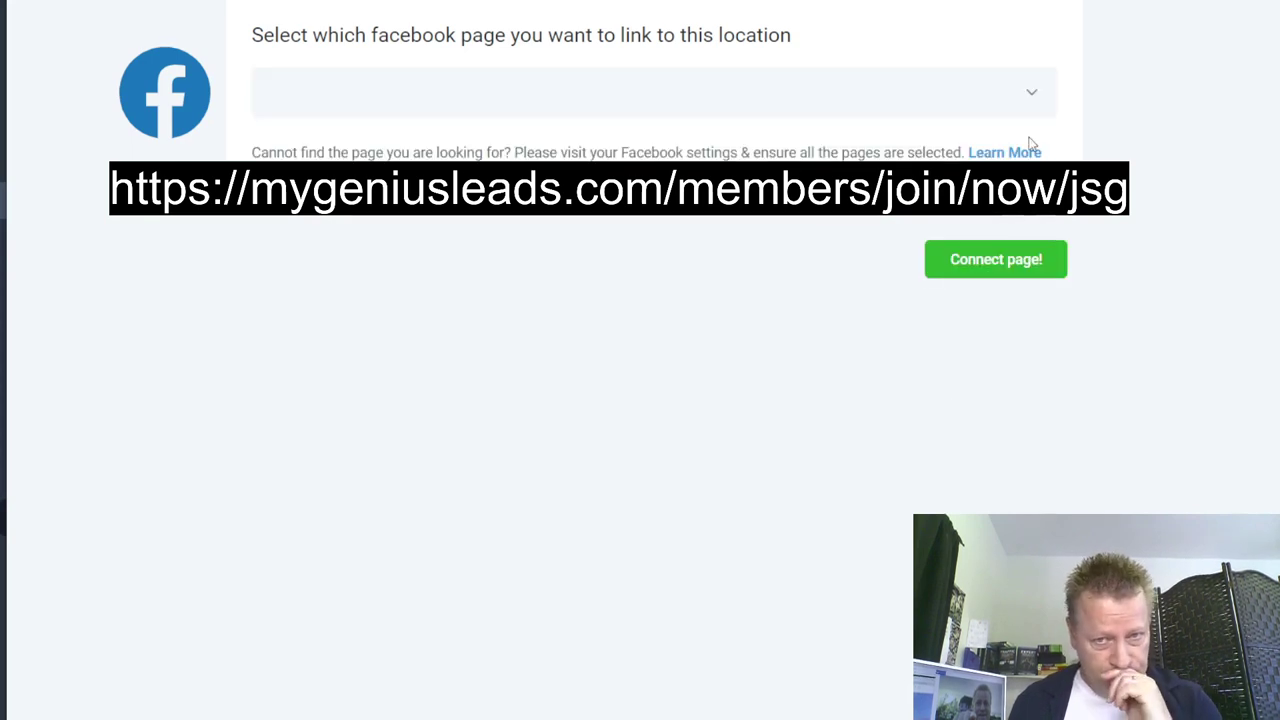
{"action": "left_click", "coordinate": [1022, 95]}
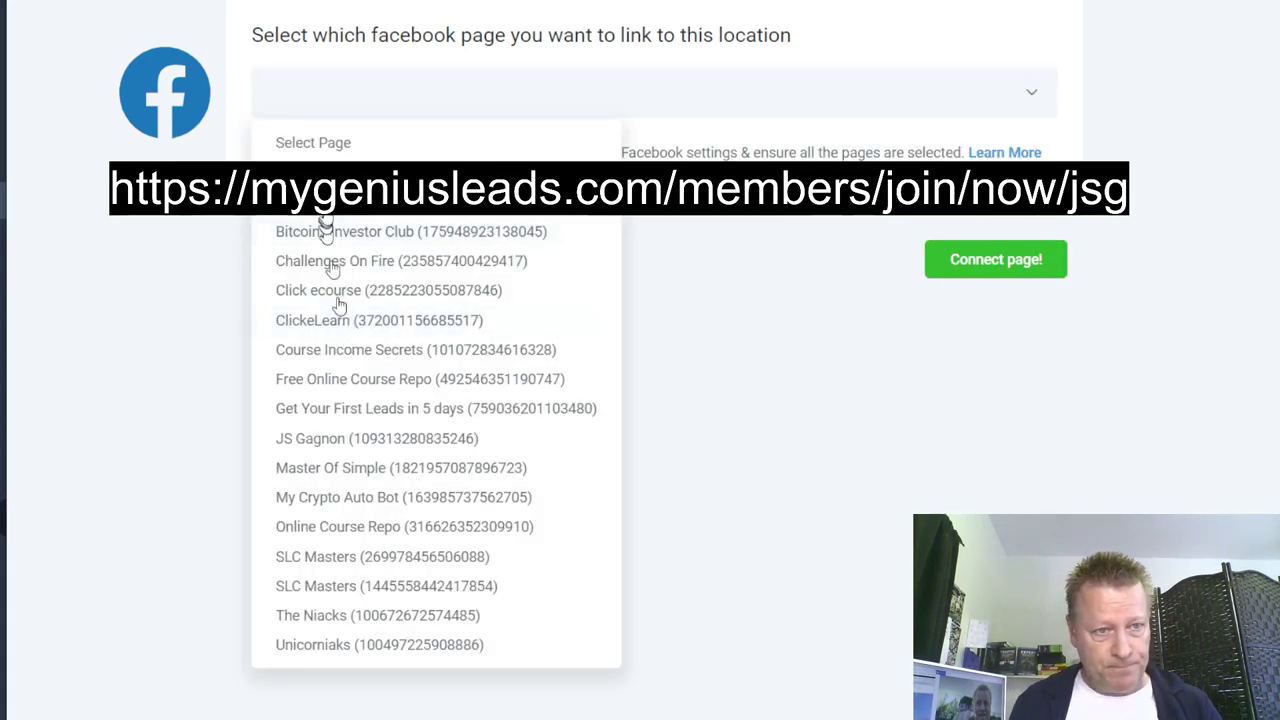
{"action": "left_click", "coordinate": [350, 440]}
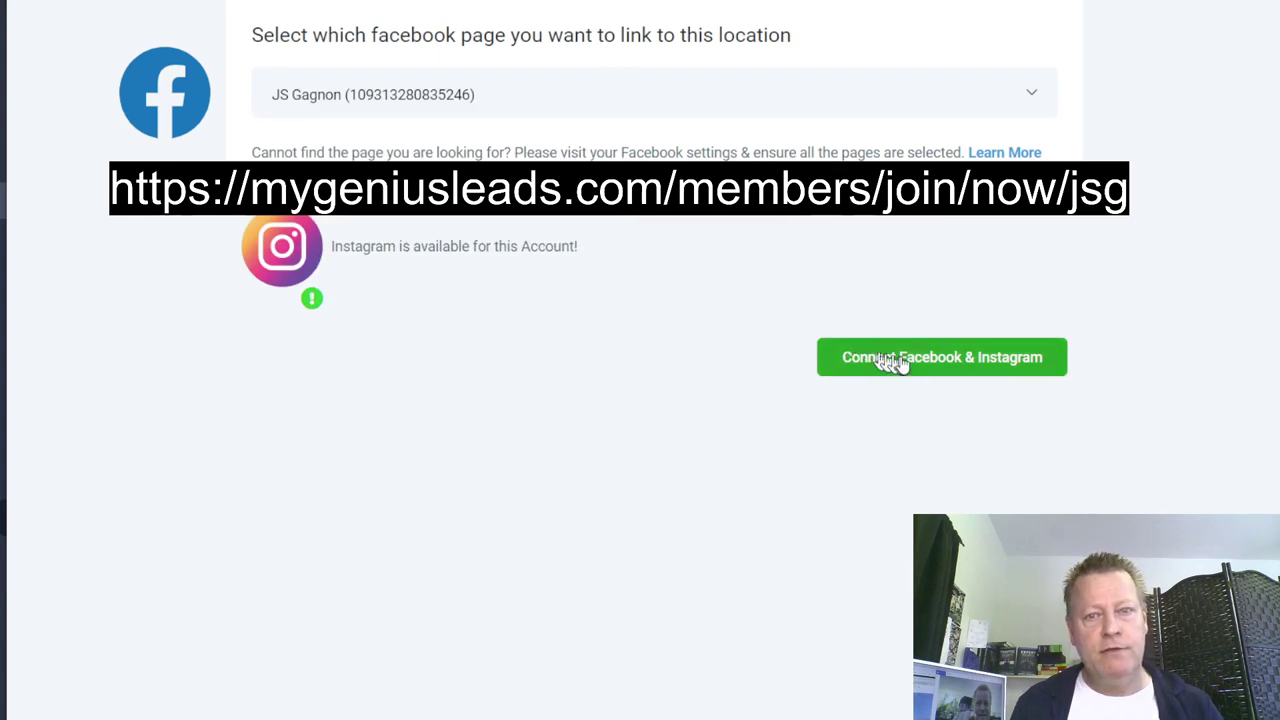
{"action": "left_click", "coordinate": [956, 361]}
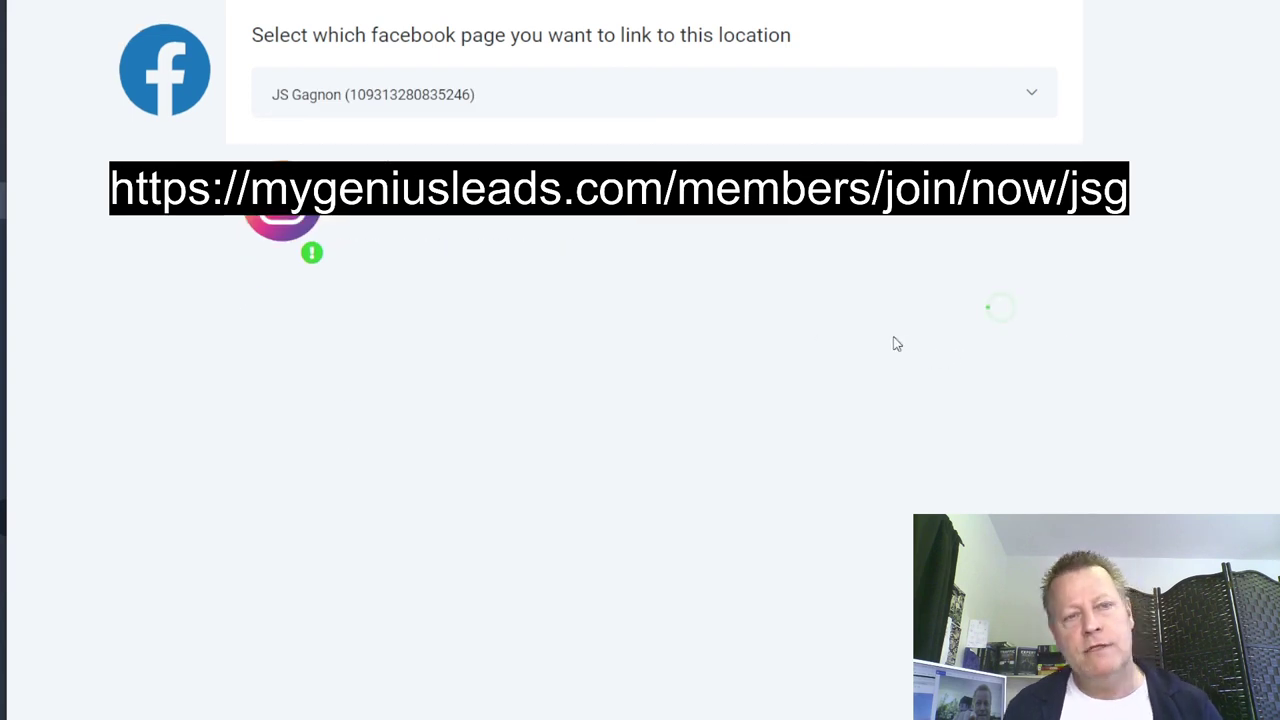
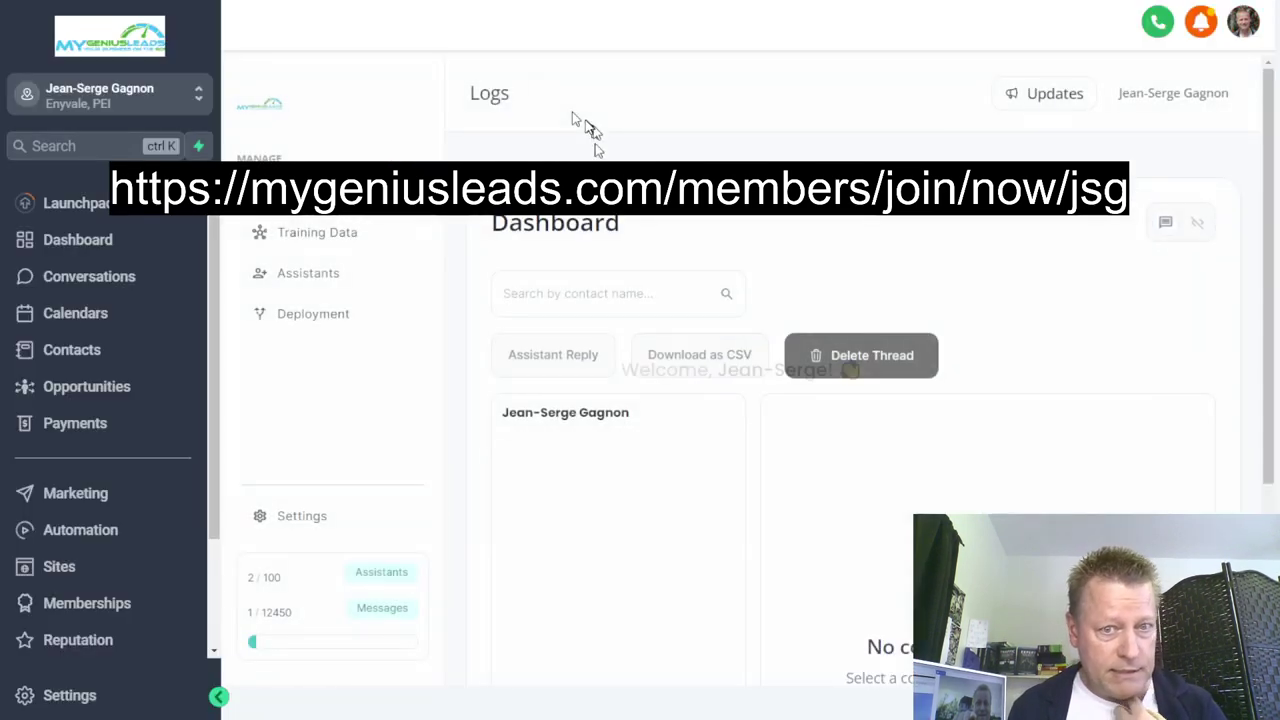
- Open the contact's thread in the assistant logs and send a reply to it from the JS assistant
{"action": "left_click", "coordinate": [609, 448]}
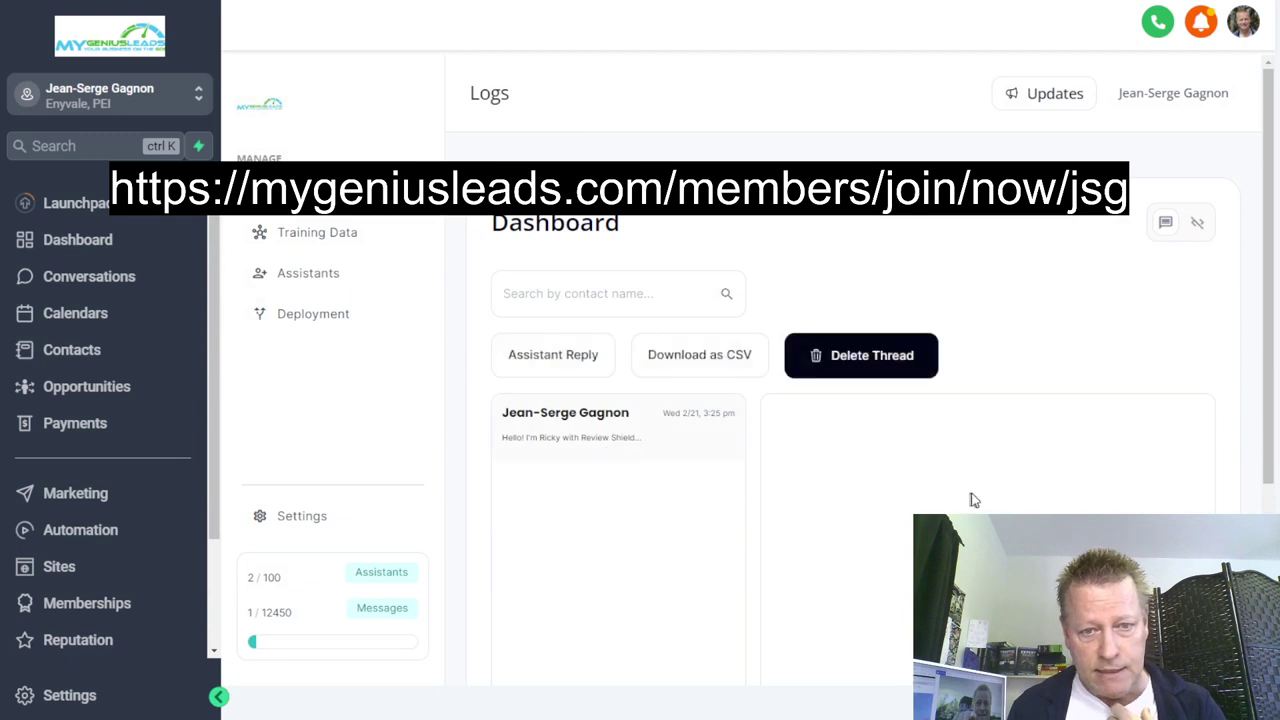
{"action": "scroll", "coordinate": [972, 500], "scroll_direction": "down", "scroll_amount": 4}
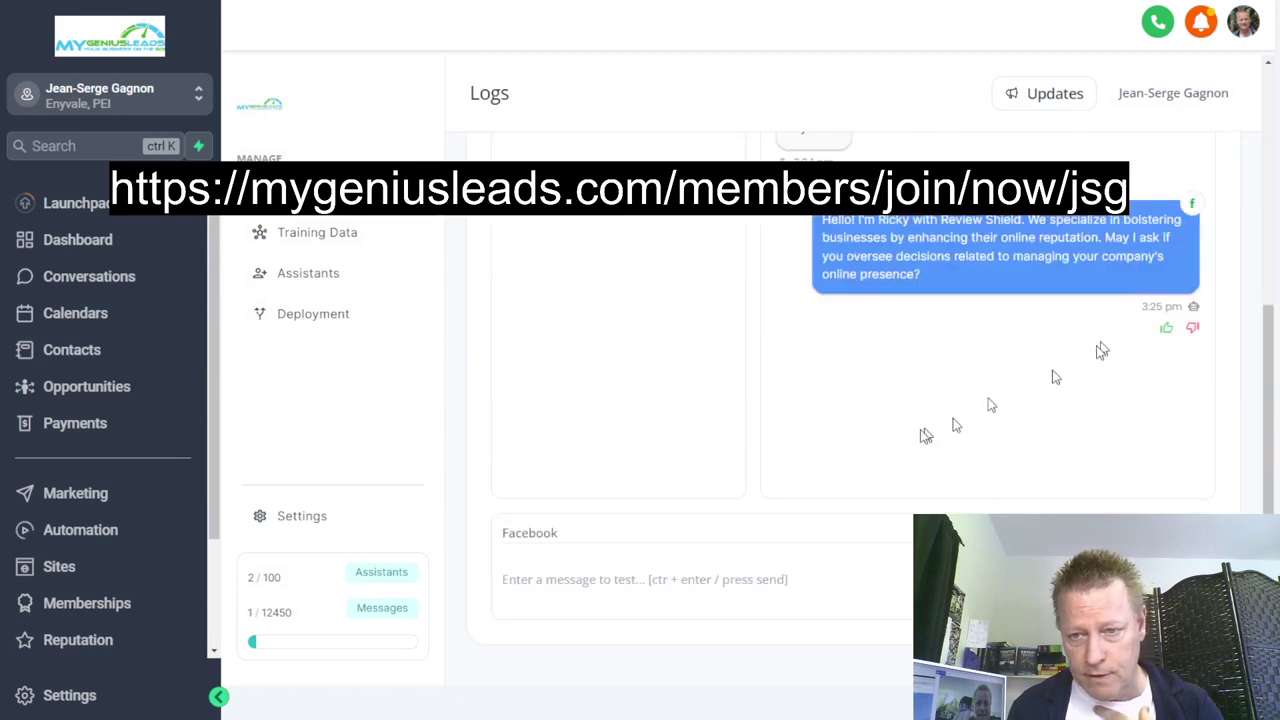
{"action": "scroll", "coordinate": [845, 522], "scroll_direction": "up", "scroll_amount": 4}
{"action": "scroll", "coordinate": [845, 522], "scroll_direction": "up", "scroll_amount": 1}
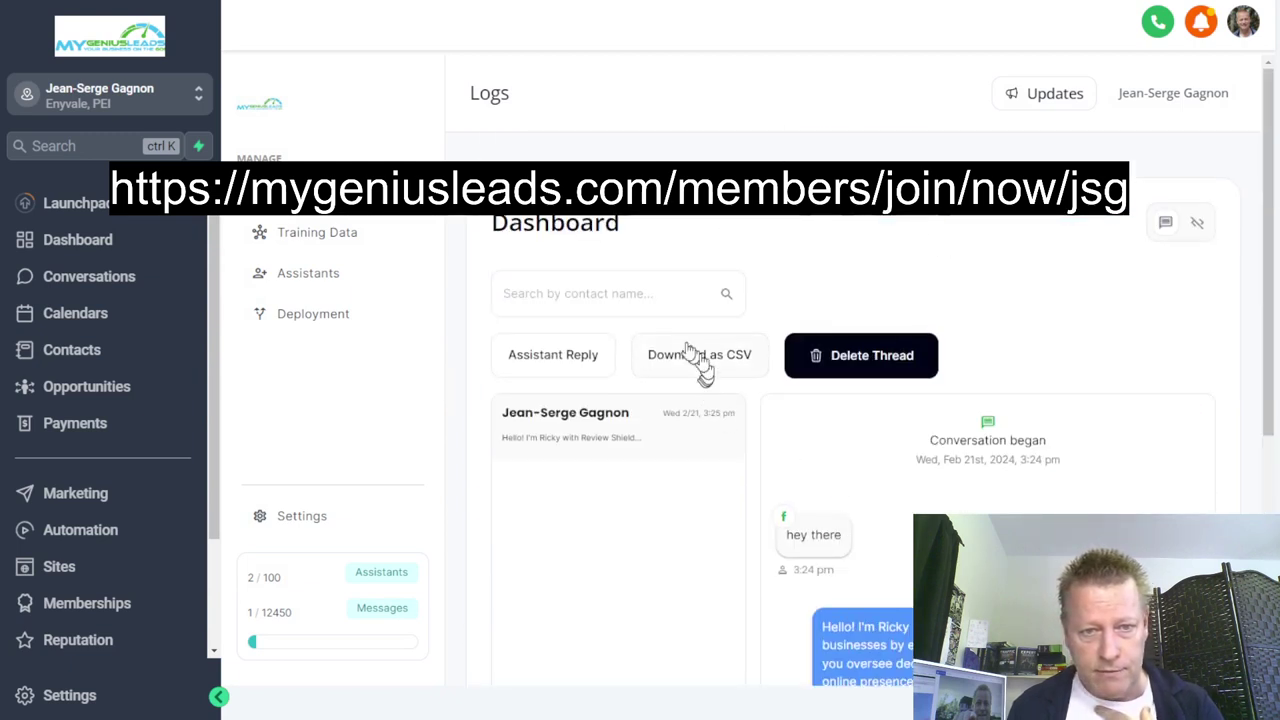
{"action": "left_click", "coordinate": [602, 366]}
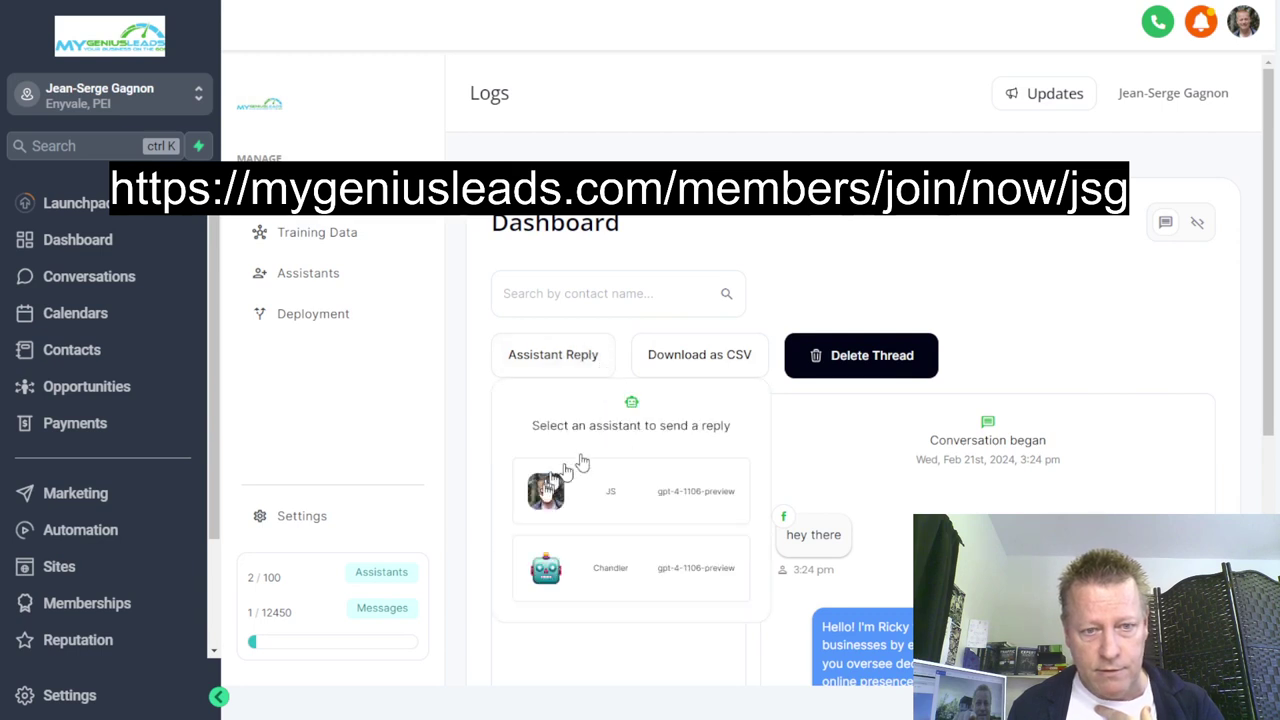
{"action": "left_click", "coordinate": [553, 494]}
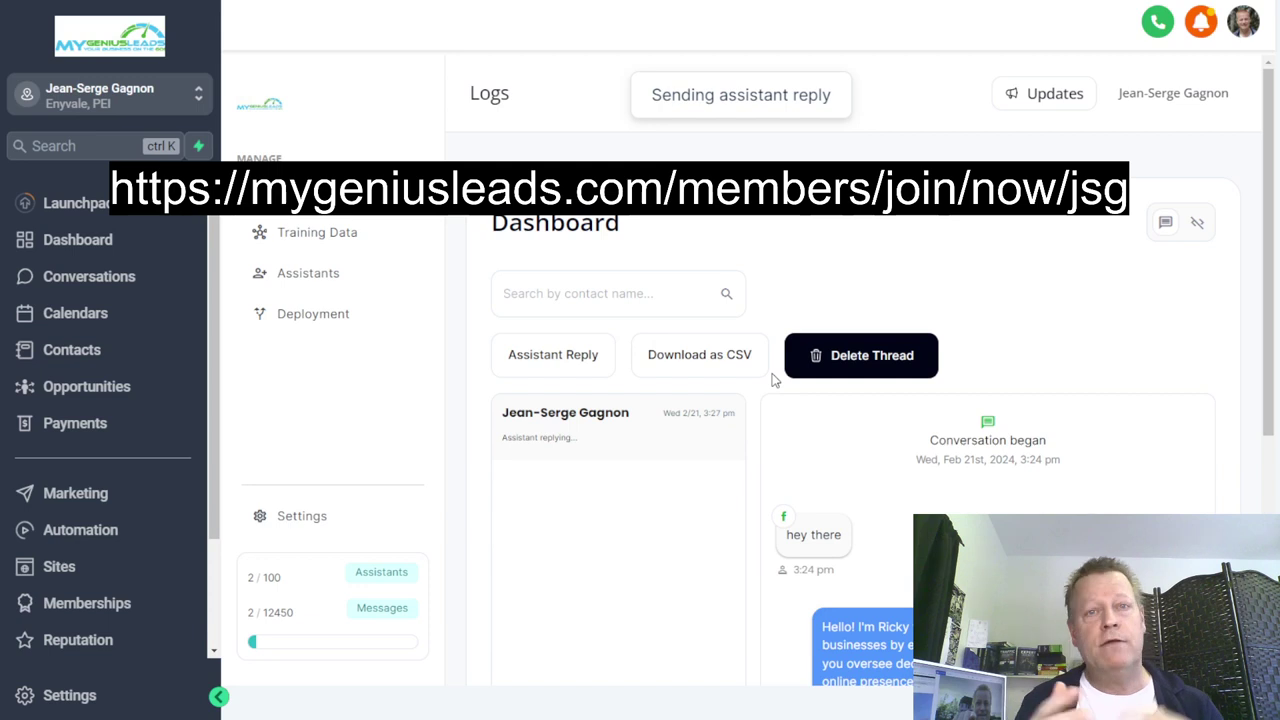
{"action": "scroll", "coordinate": [794, 409], "scroll_direction": "down", "scroll_amount": 3}
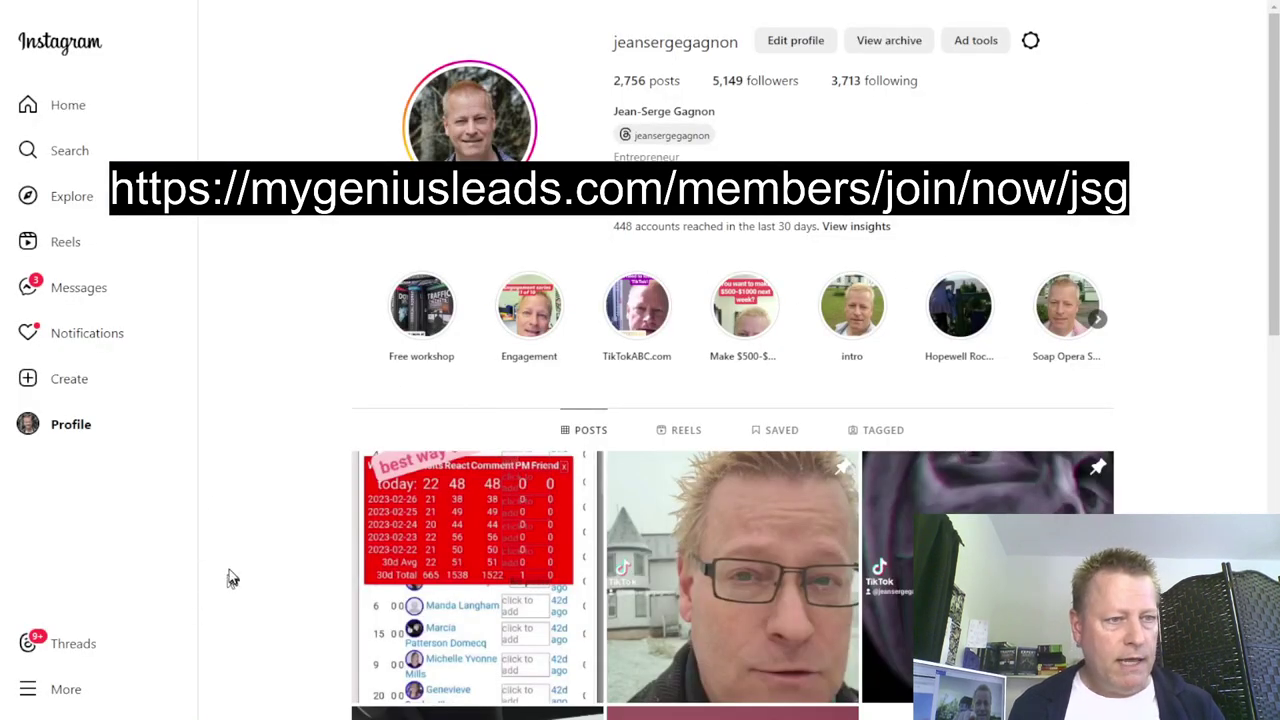
- Switch to Instagram and change the active account to unicorniacks, dismissing any error notice
{"action": "left_click", "coordinate": [105, 430]}
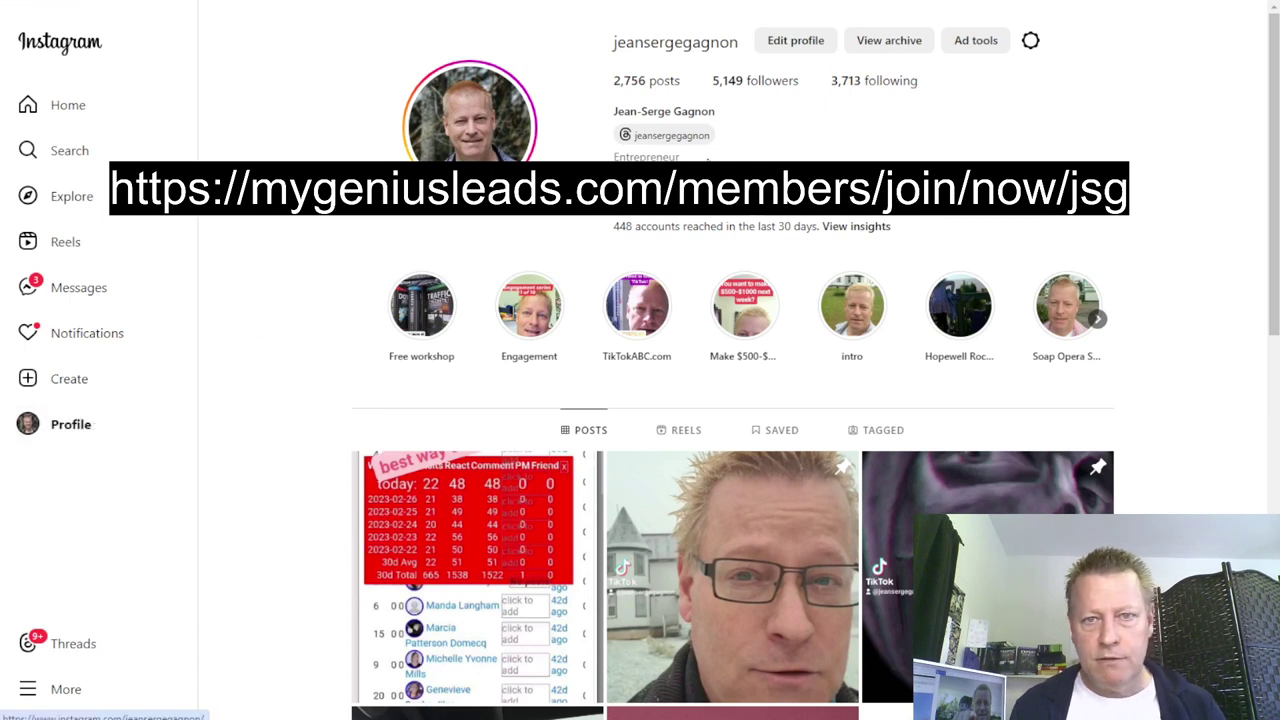
{"action": "left_click", "coordinate": [72, 110]}
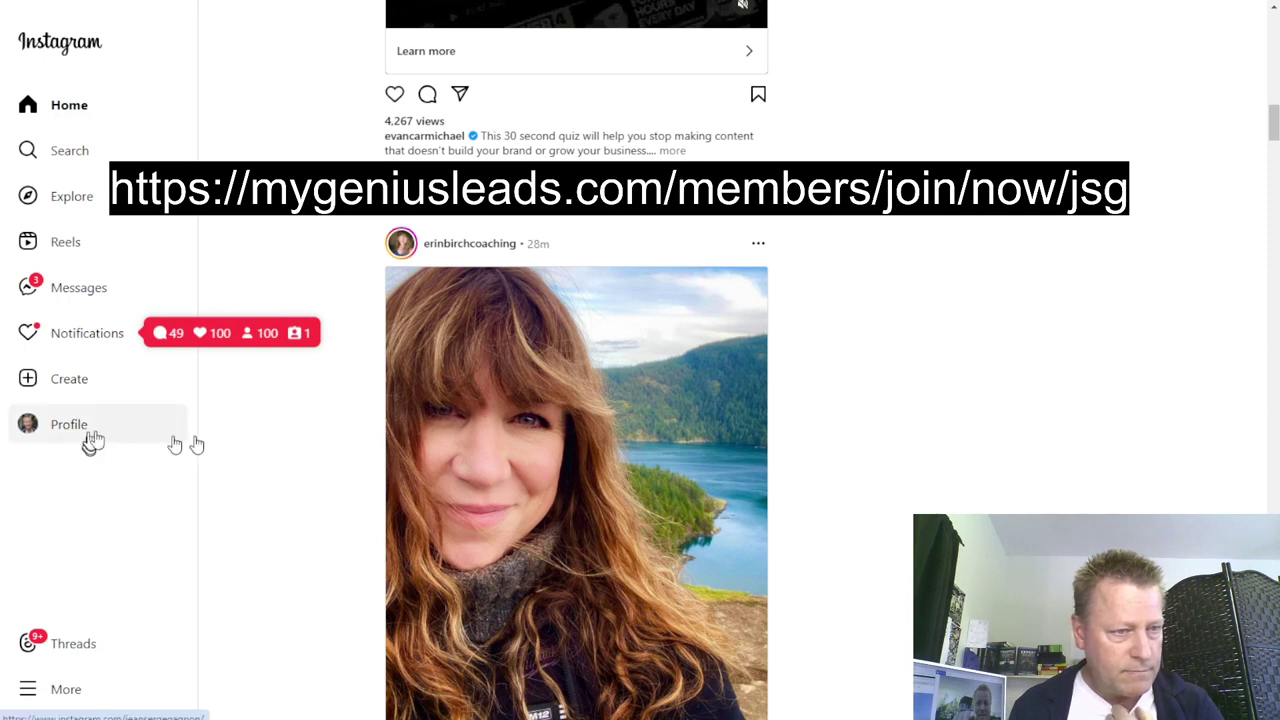
{"action": "scroll", "coordinate": [293, 440], "scroll_direction": "up", "scroll_amount": 6}
{"action": "scroll", "coordinate": [292, 439], "scroll_direction": "up", "scroll_amount": 10}
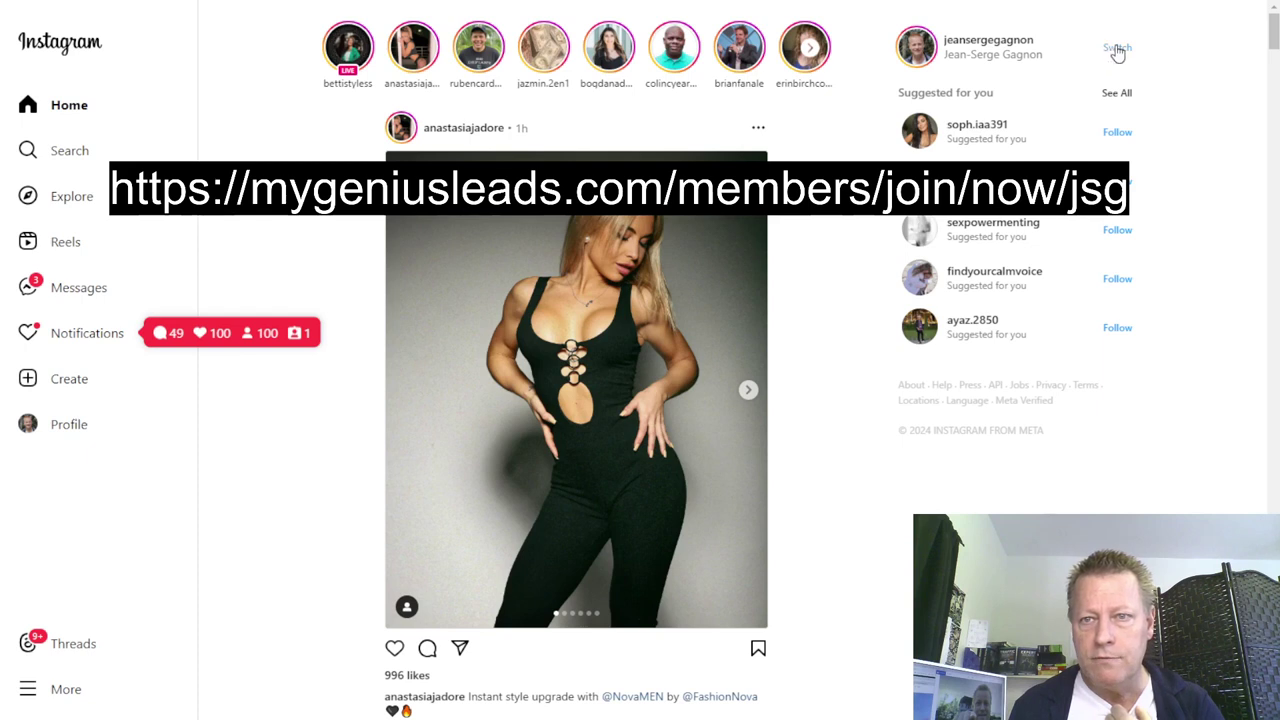
{"action": "left_click", "coordinate": [1117, 49]}
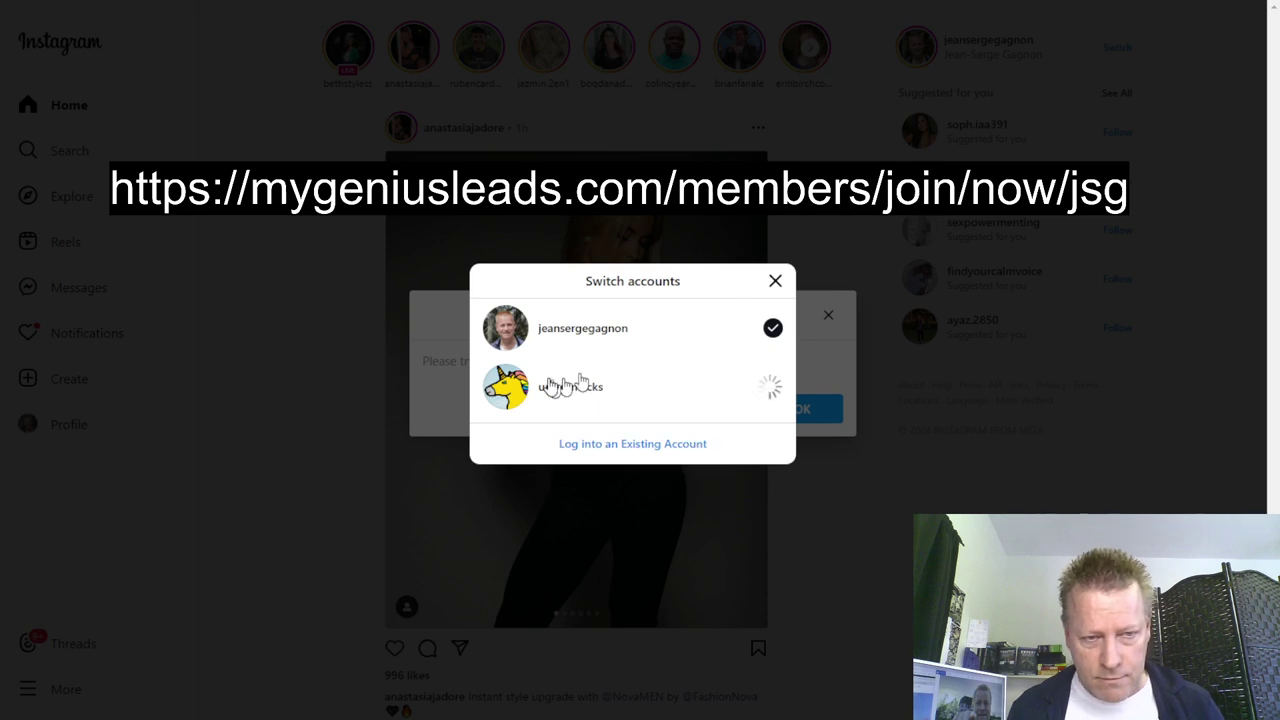
{"action": "left_click_drag", "start_coordinate": [616, 315], "coordinate": [663, 383]}
{"action": "left_click", "coordinate": [665, 384]}
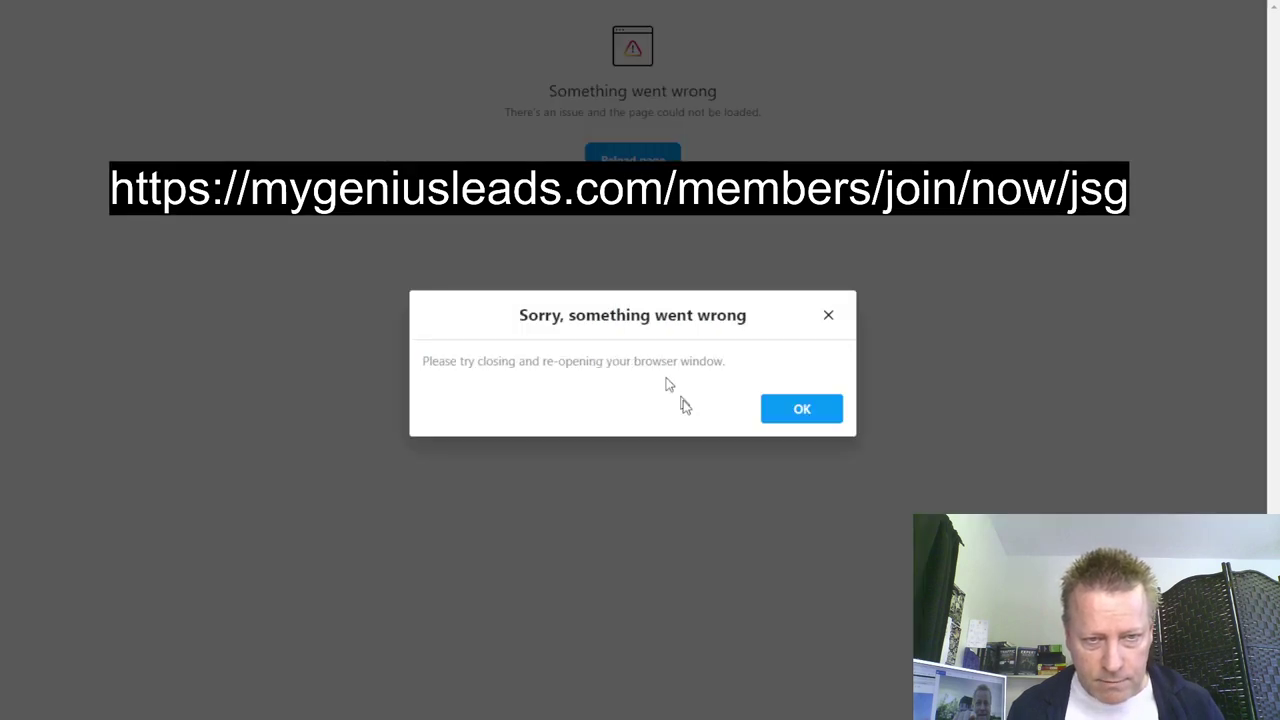
{"action": "left_click", "coordinate": [802, 410]}
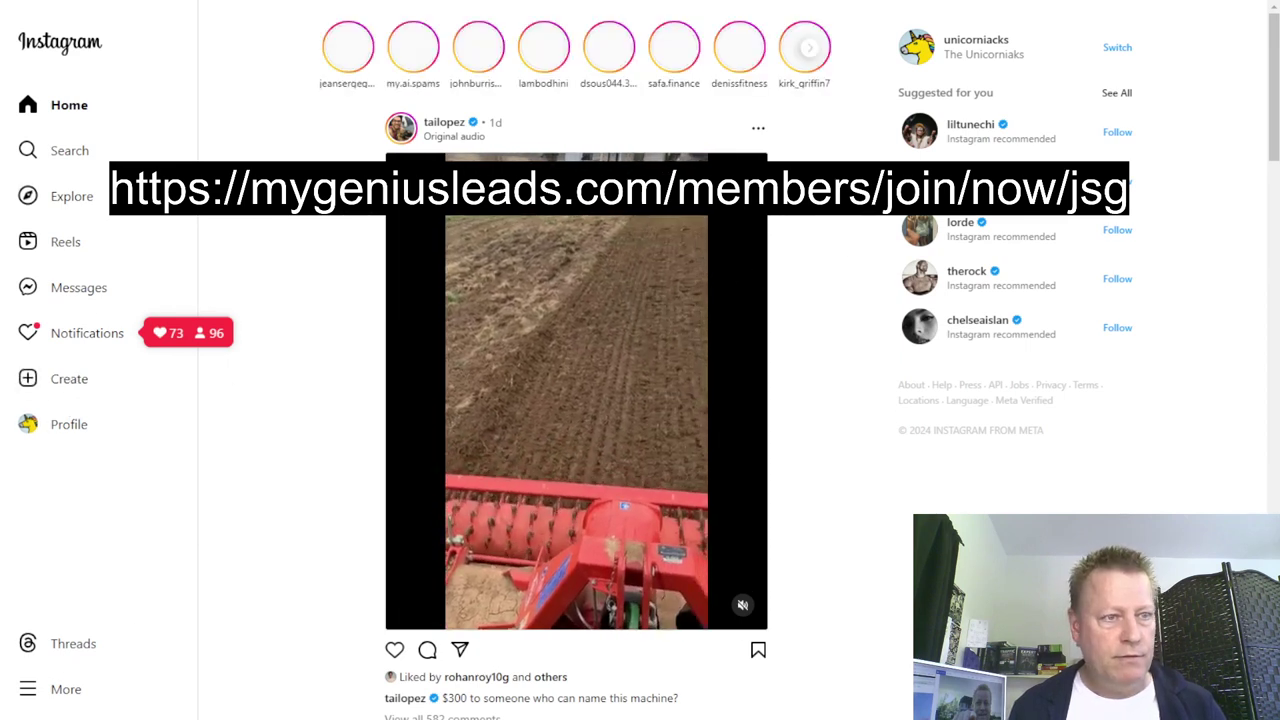
- Search Instagram for "jeans", and return to the assistant logs in MyGeniusLeads
{"action": "left_click", "coordinate": [88, 163]}
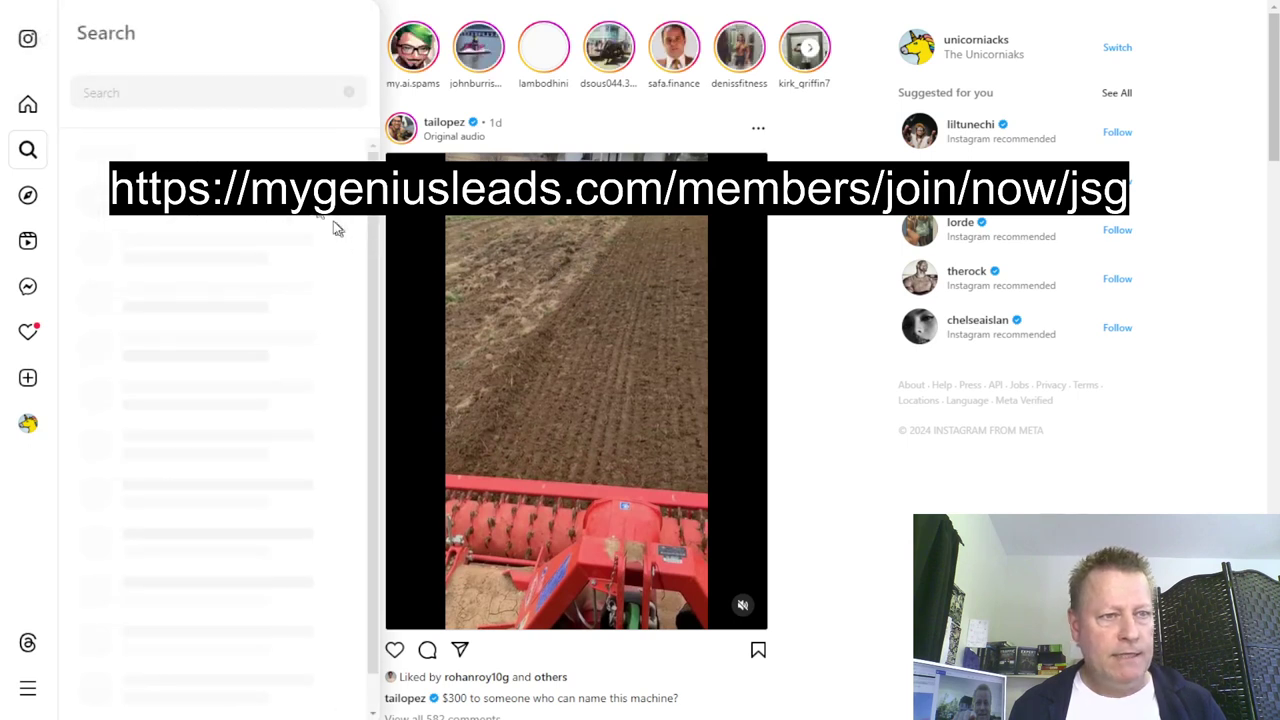
{"action": "type", "text": "jeans"}
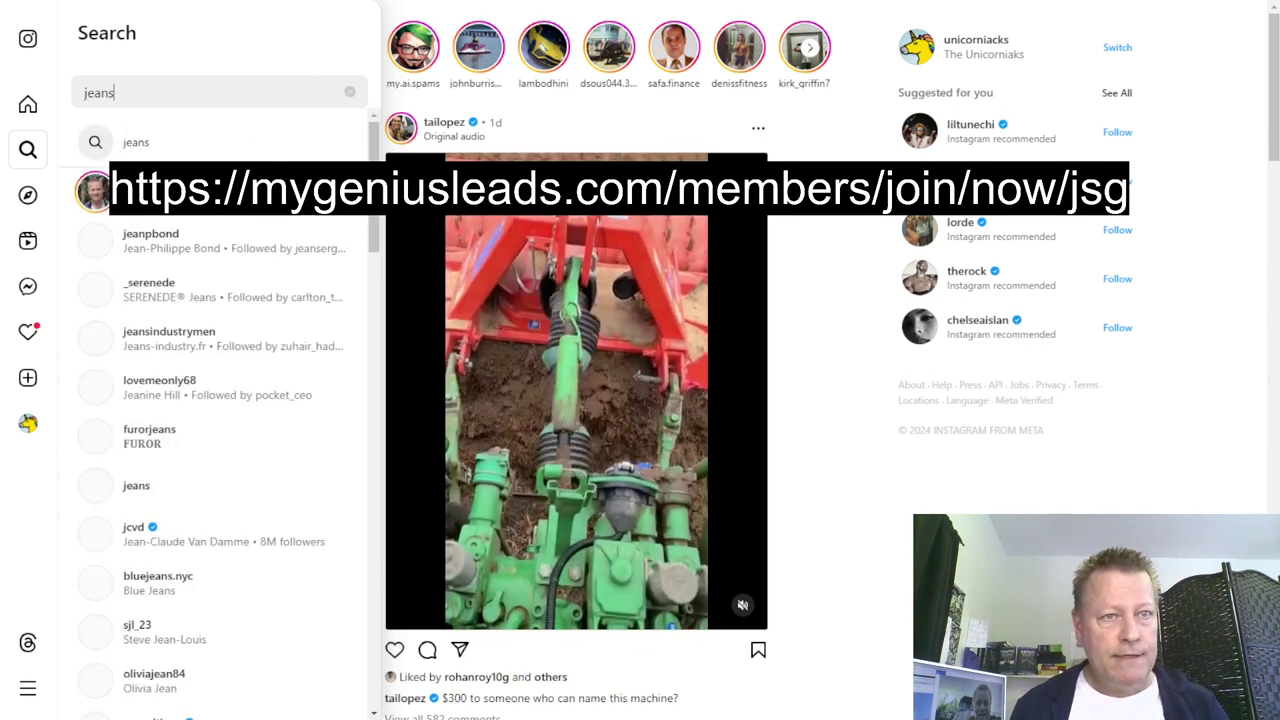
{"action": "left_click", "coordinate": [448, 4]}
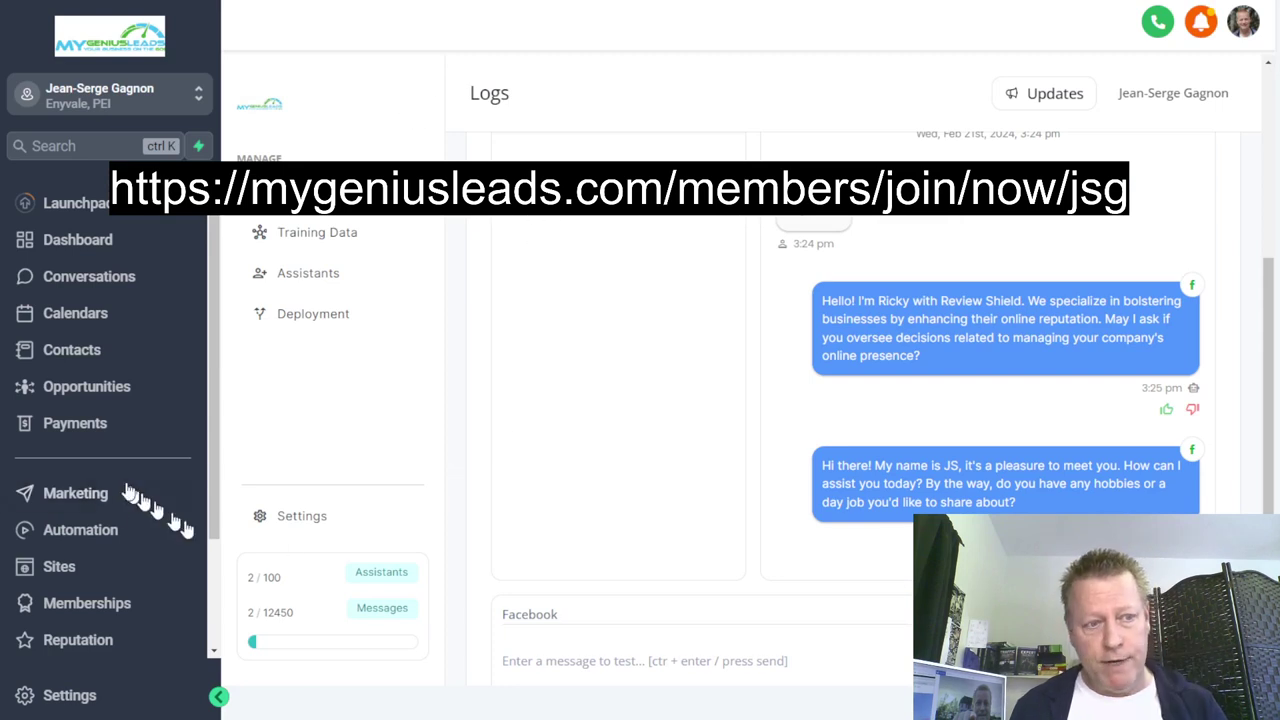
- Set the "Facebook Message received" automation workflow to Draft and save it
{"action": "left_click", "coordinate": [85, 535]}
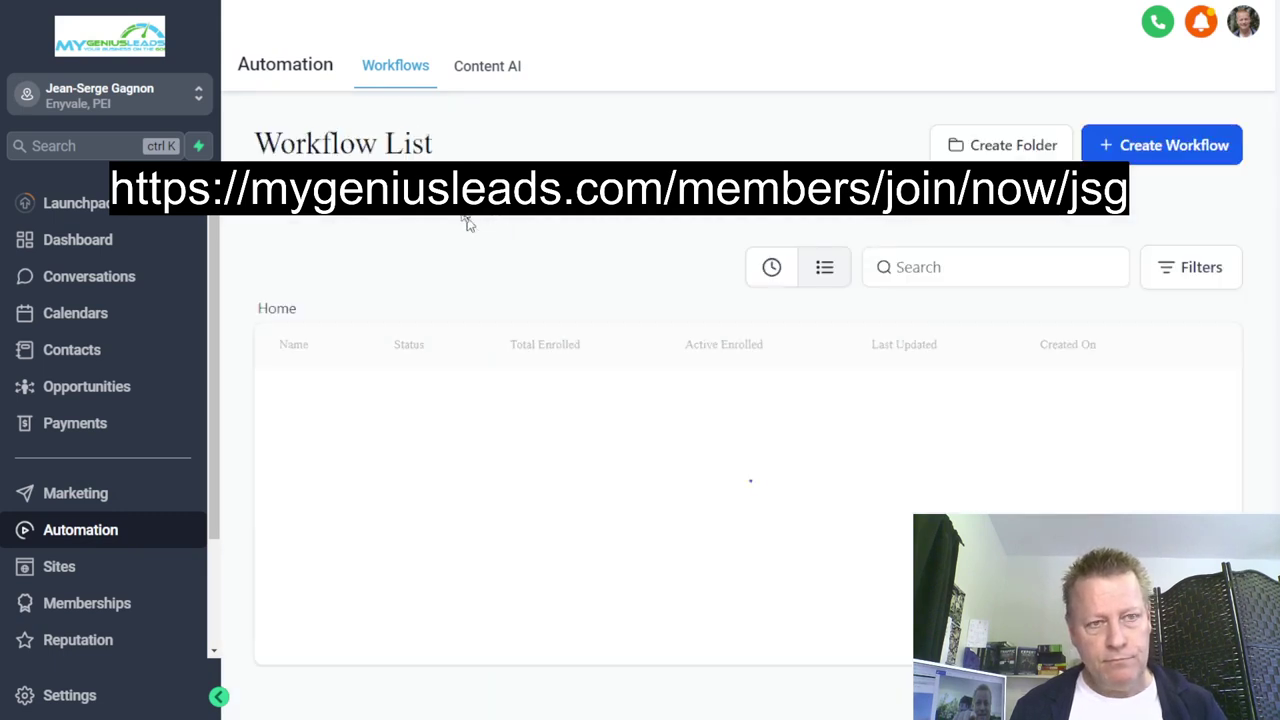
{"action": "scroll", "coordinate": [462, 482], "scroll_direction": "down", "scroll_amount": 5}
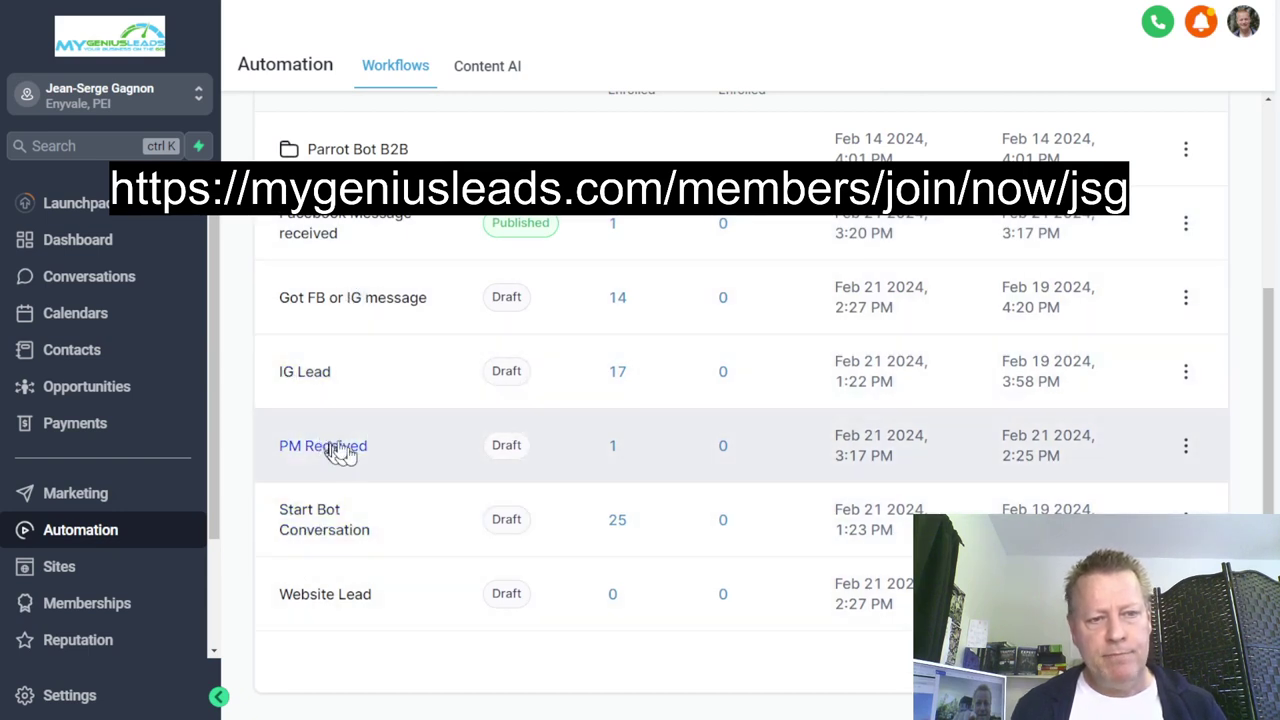
{"action": "left_click", "coordinate": [369, 221]}
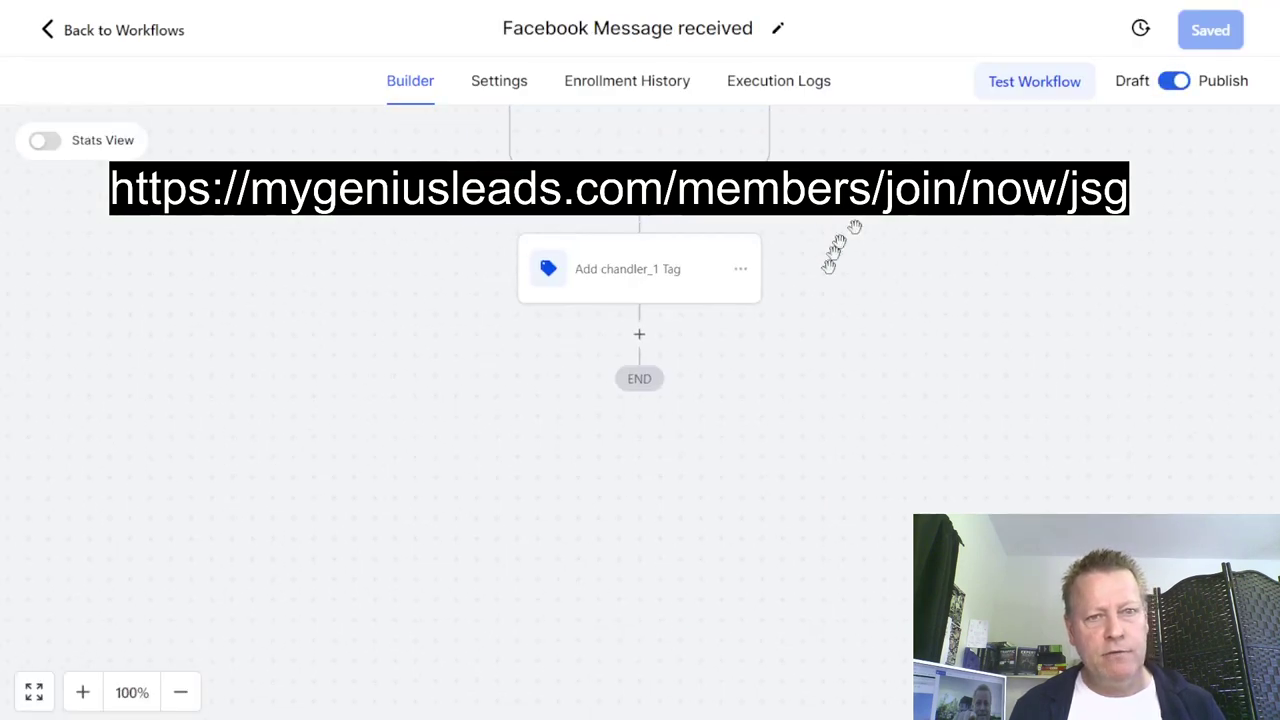
{"action": "left_click", "coordinate": [1172, 84]}
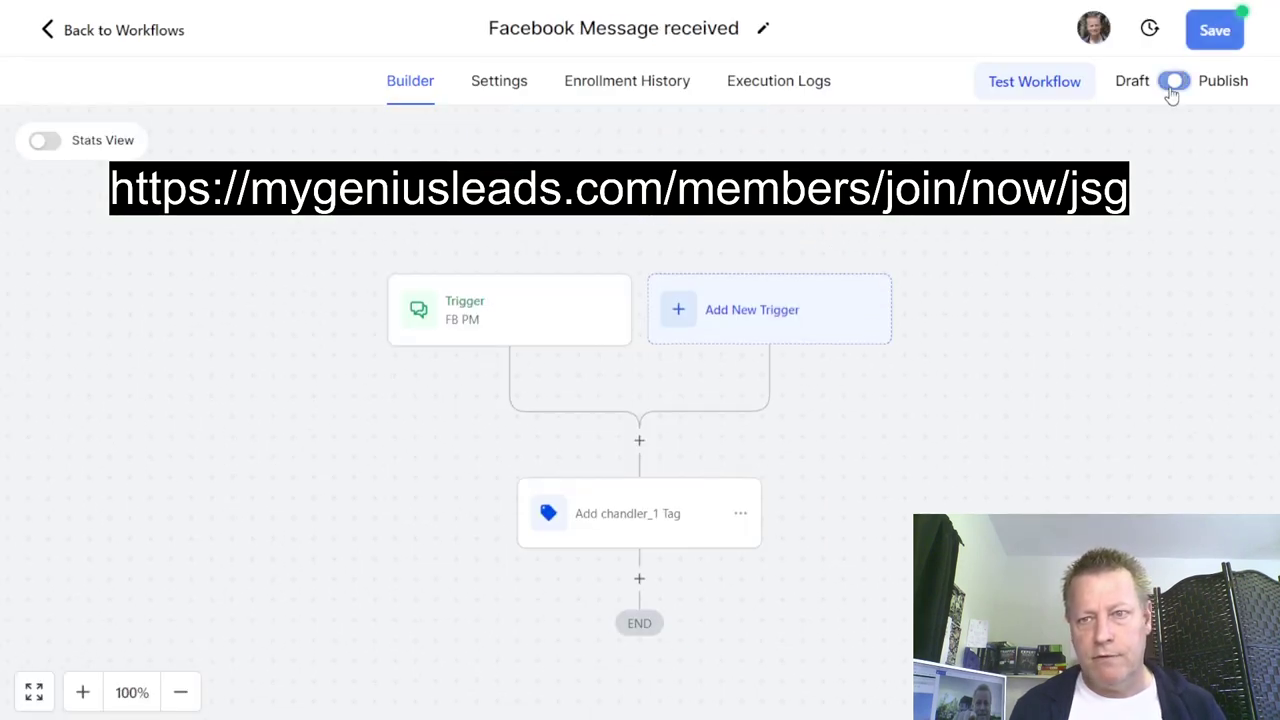
{"action": "left_click", "coordinate": [1212, 32]}
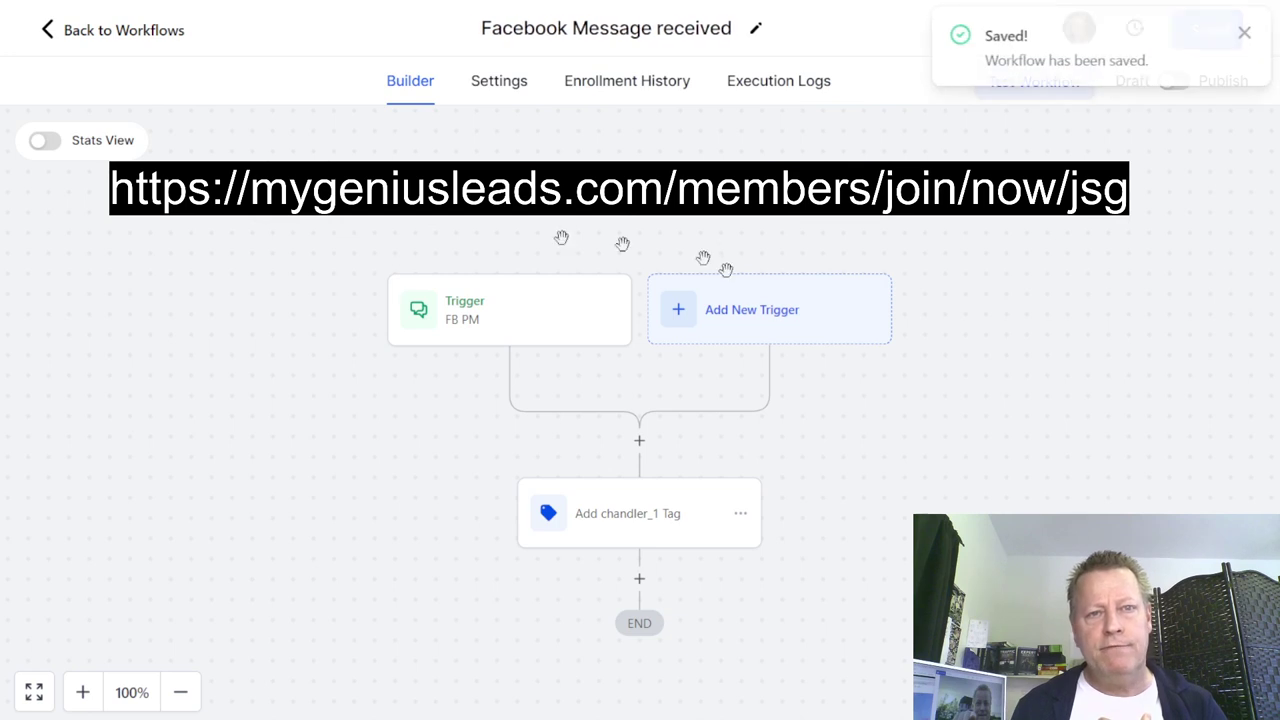
- Return to the workflow list, open the "PM Received" workflow, set it to Publish and save it
{"action": "left_click", "coordinate": [47, 32]}
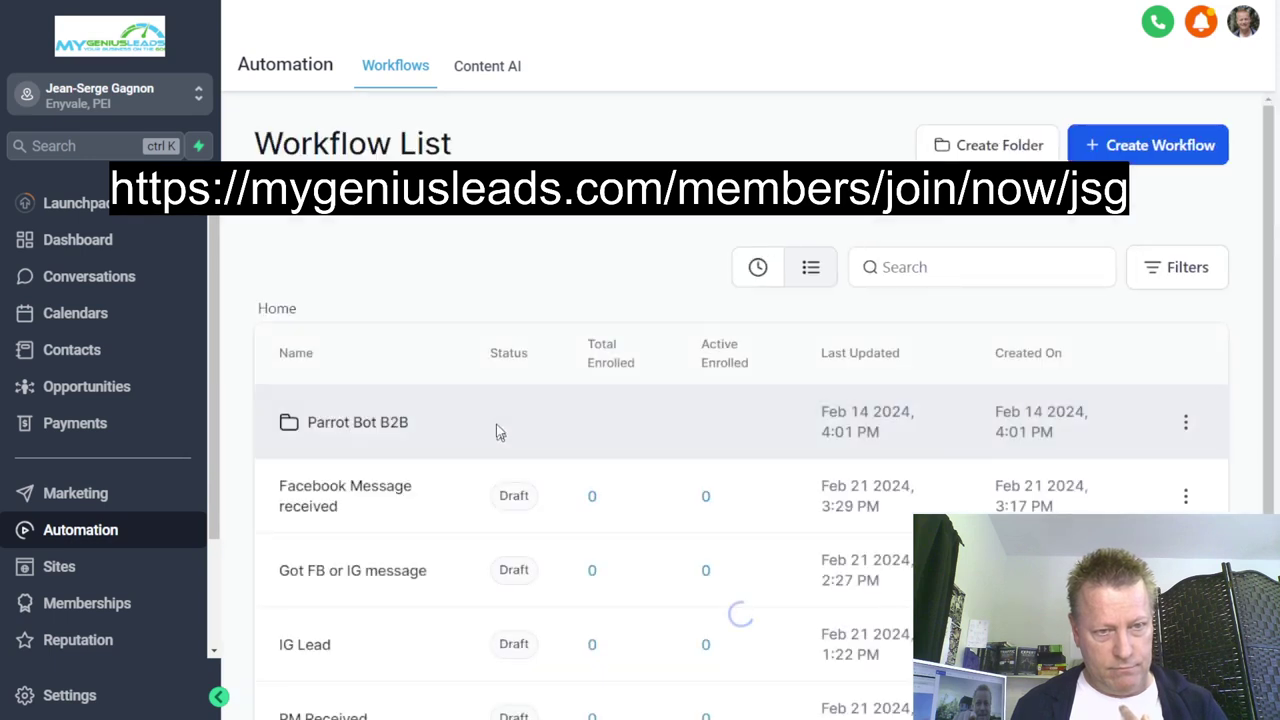
{"action": "scroll", "coordinate": [496, 424], "scroll_direction": "down", "scroll_amount": 2}
{"action": "scroll", "coordinate": [492, 443], "scroll_direction": "down", "scroll_amount": 1}
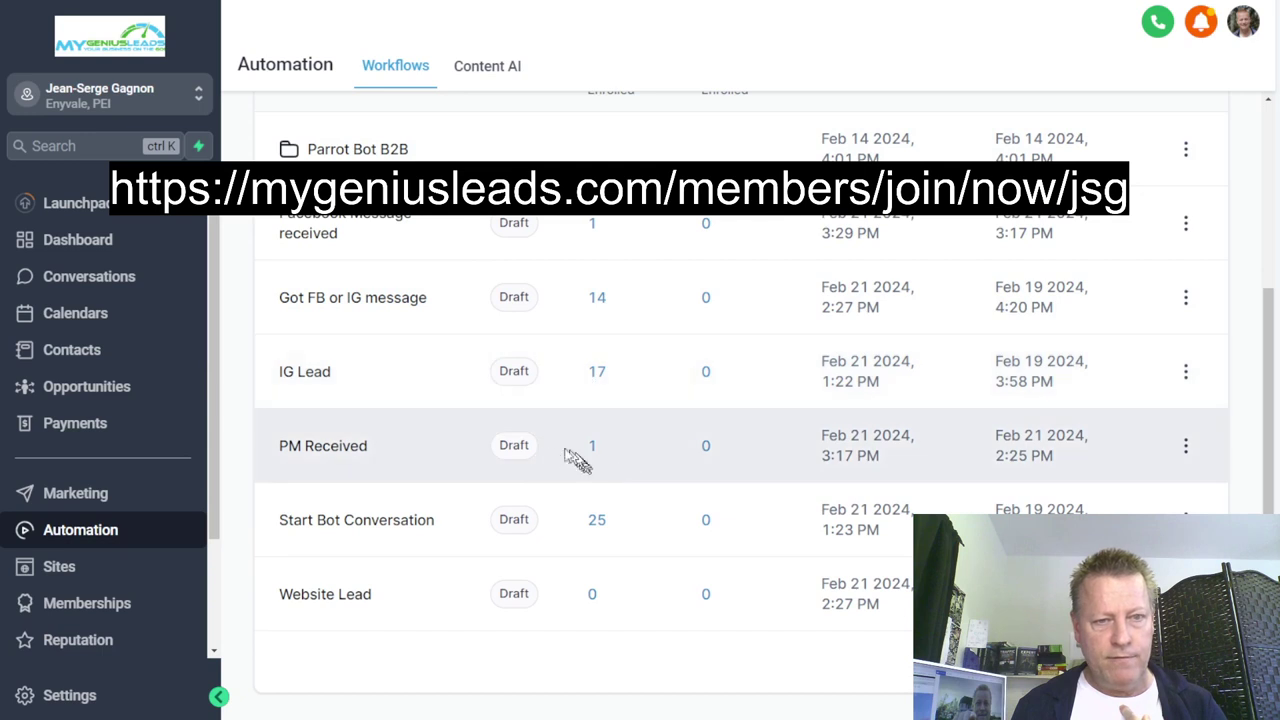
{"action": "left_click", "coordinate": [352, 454]}
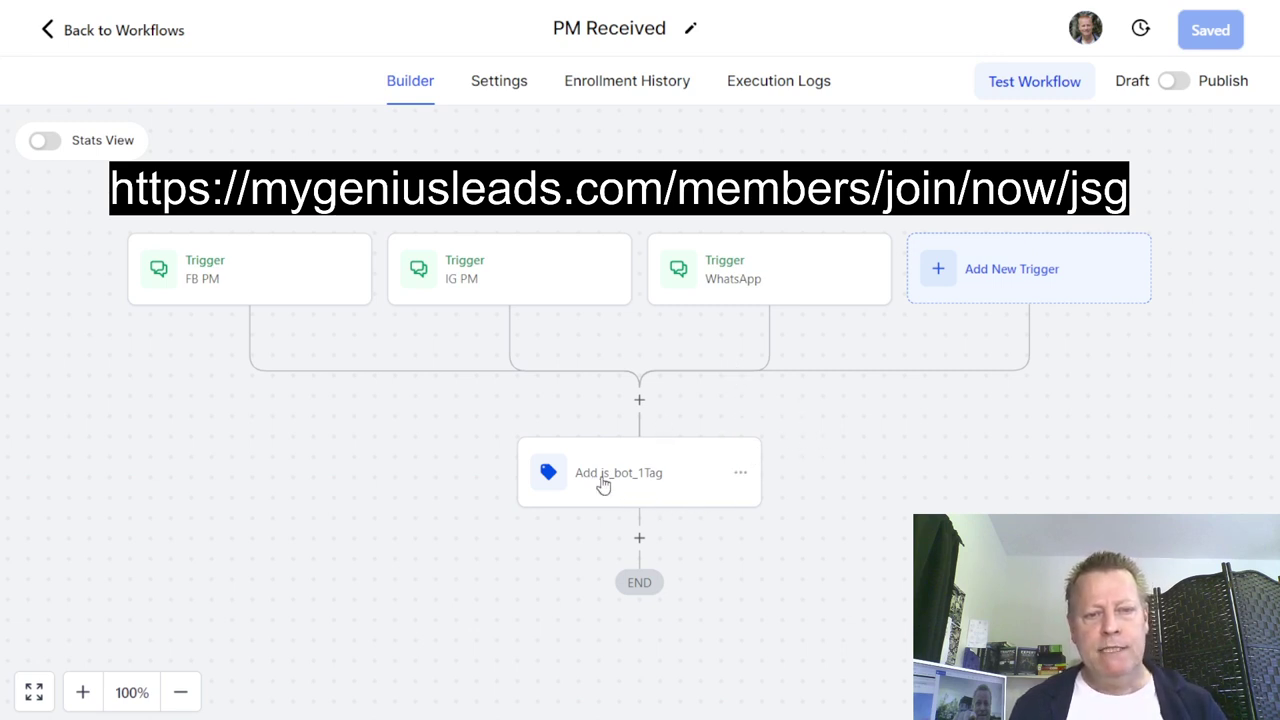
{"action": "left_click", "coordinate": [1180, 84]}
{"action": "left_click", "coordinate": [1210, 30]}
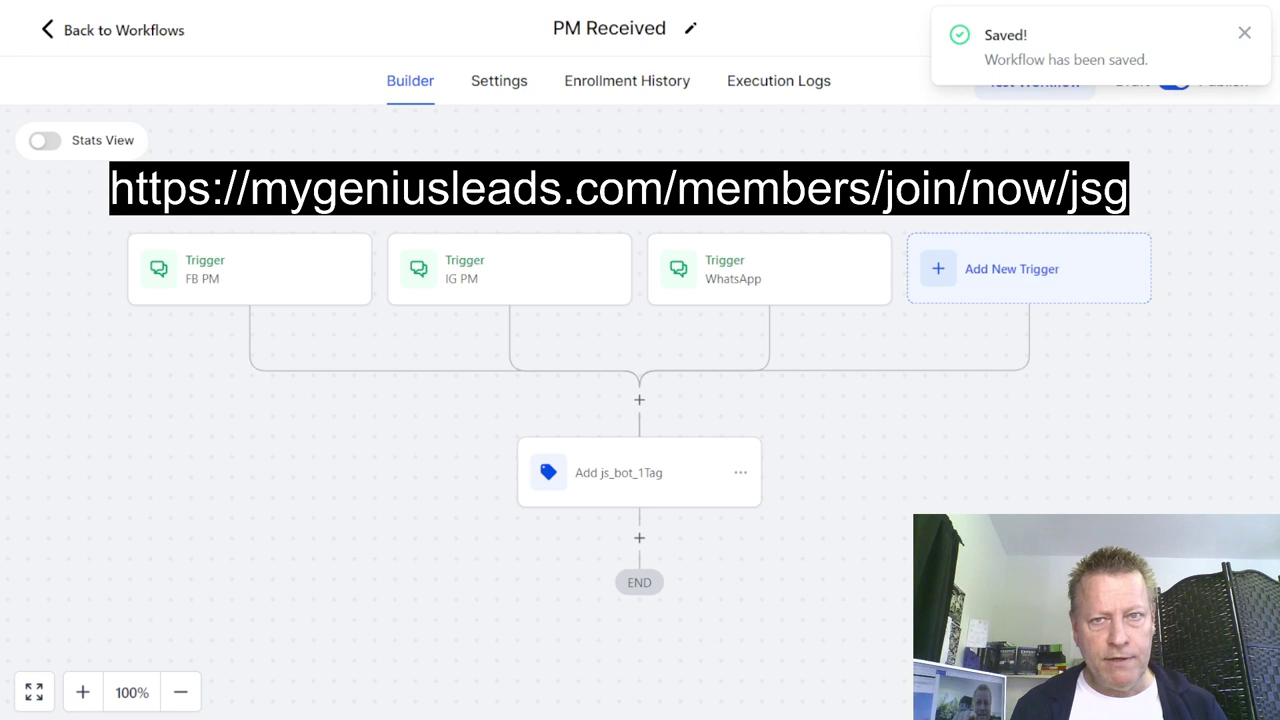
- Switch to Instagram and send the message "hi" to the owner of the opened profile
{"action": "left_click", "coordinate": [930, 0]}
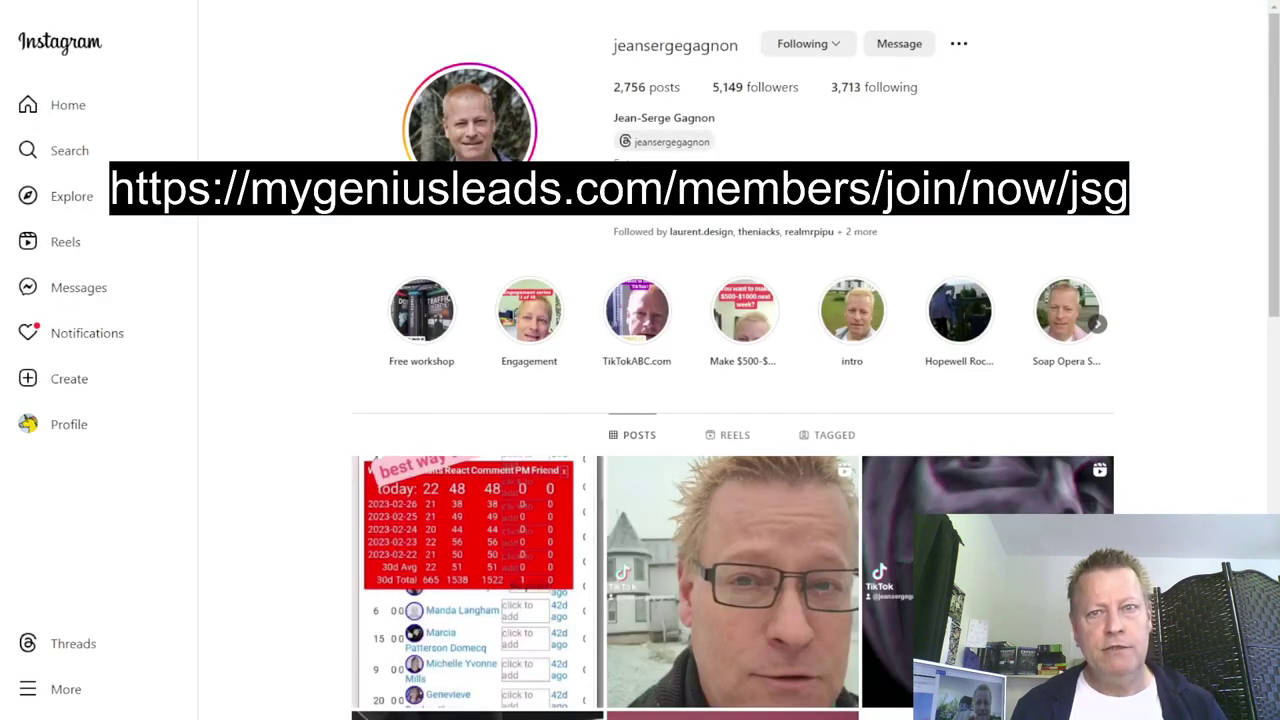
{"action": "left_click", "coordinate": [899, 43]}
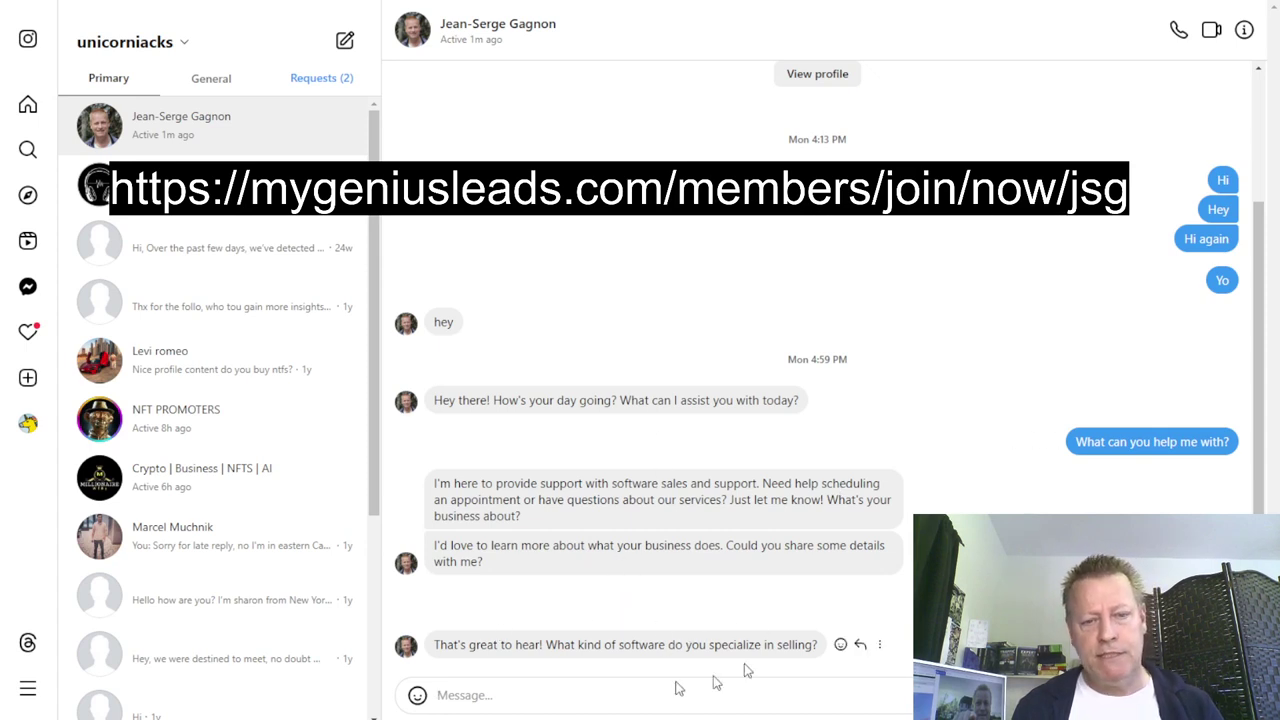
{"action": "type", "text": "hi"}
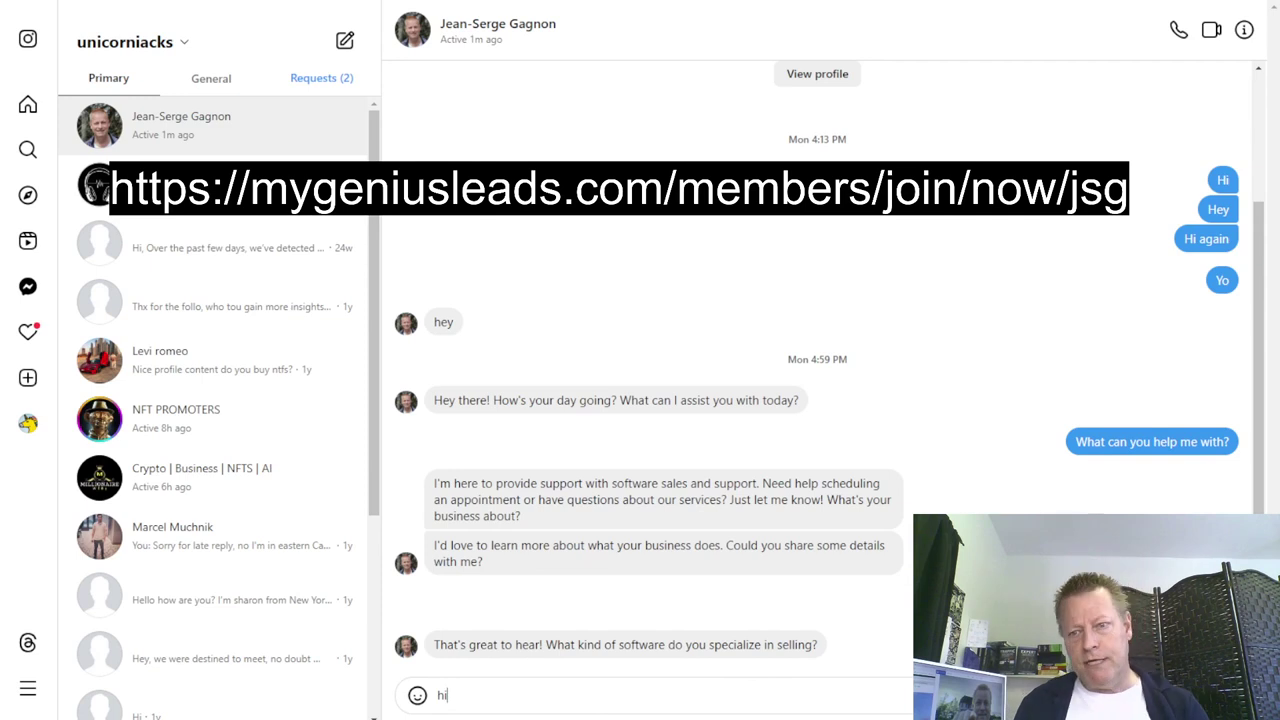
{"action": "key", "text": "Return"}
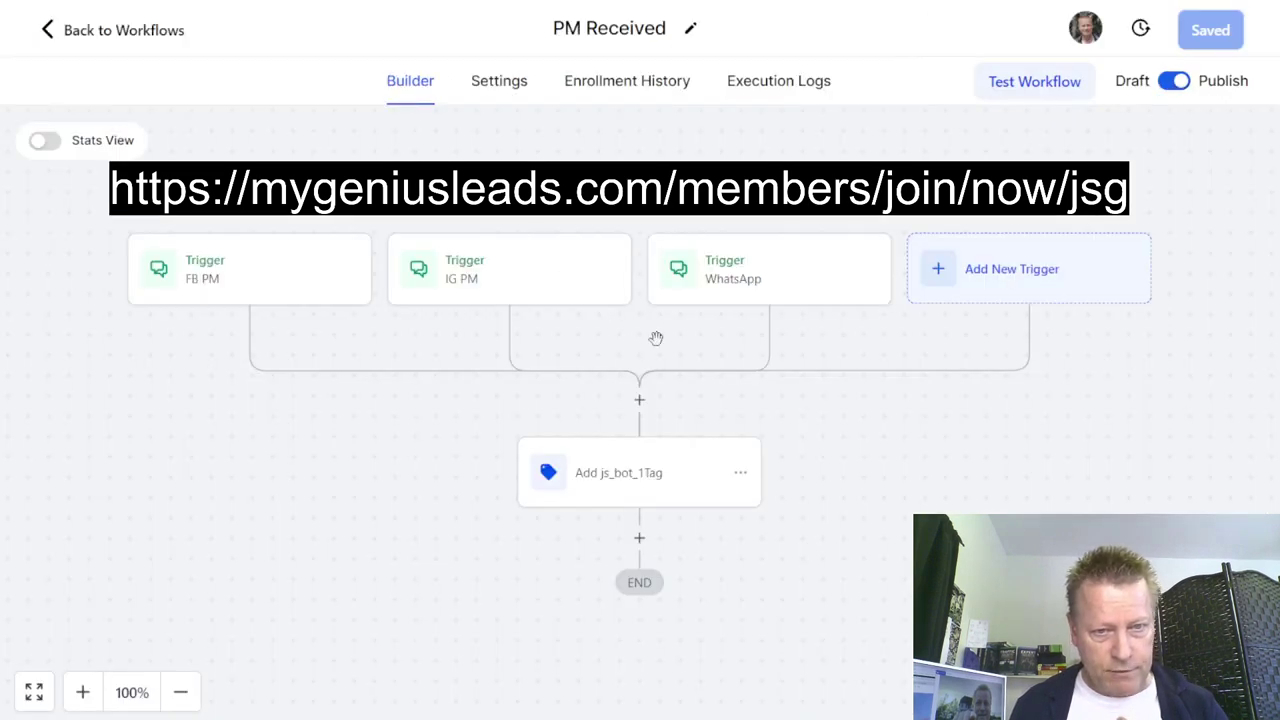
- Leave the workflow in MyGeniusLeads and view The Unicorniaks thread in the Genius Pro Assistant logs
{"action": "left_click", "coordinate": [118, 32]}
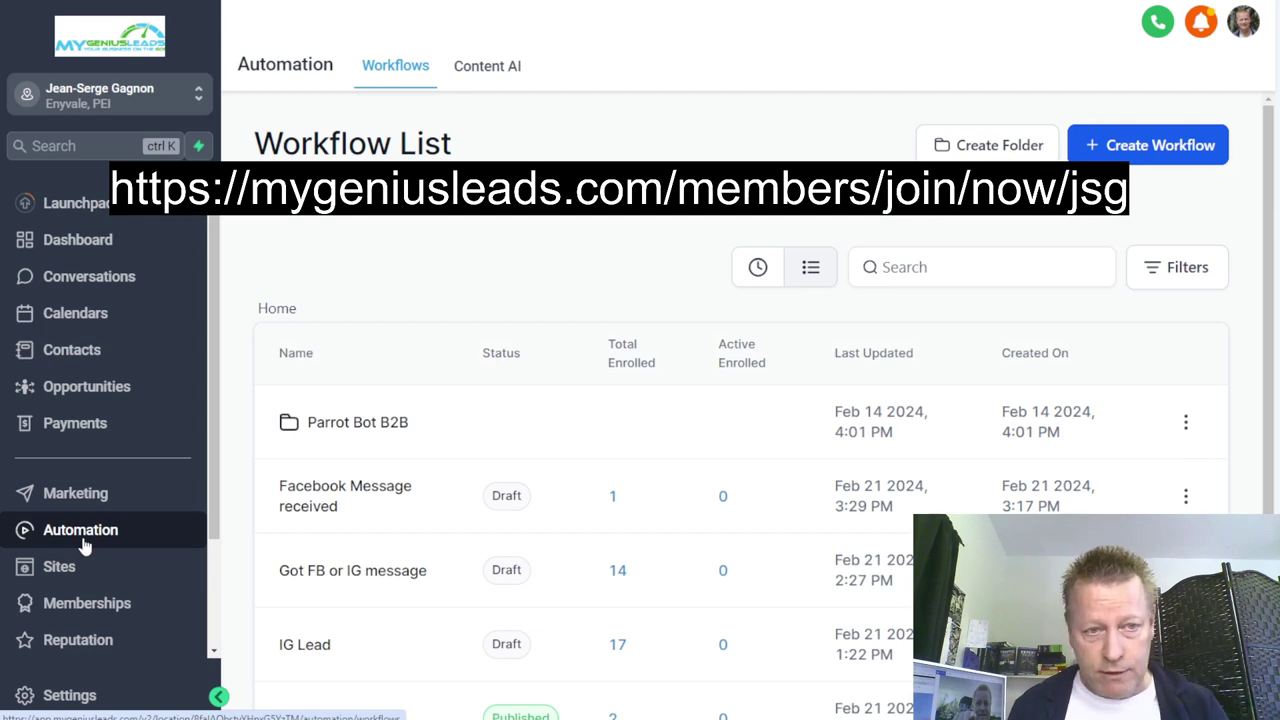
{"action": "scroll", "coordinate": [85, 550], "scroll_direction": "down", "scroll_amount": 3}
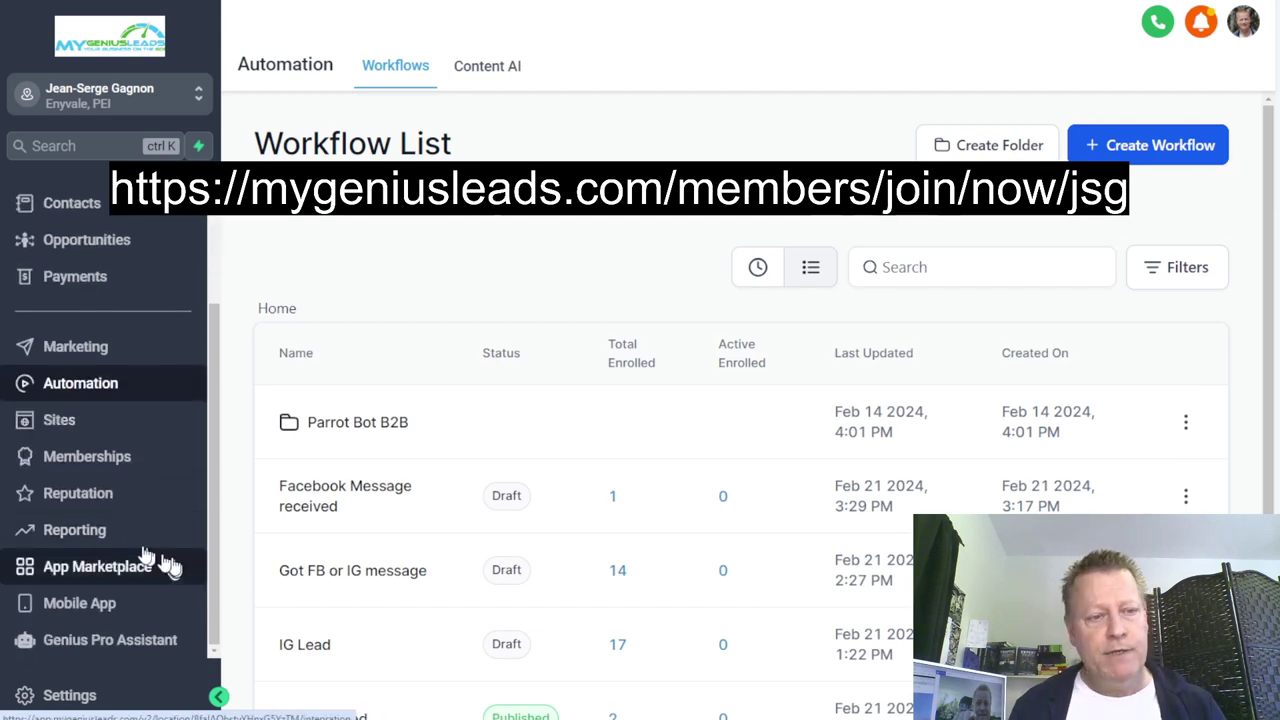
{"action": "left_click", "coordinate": [88, 640]}
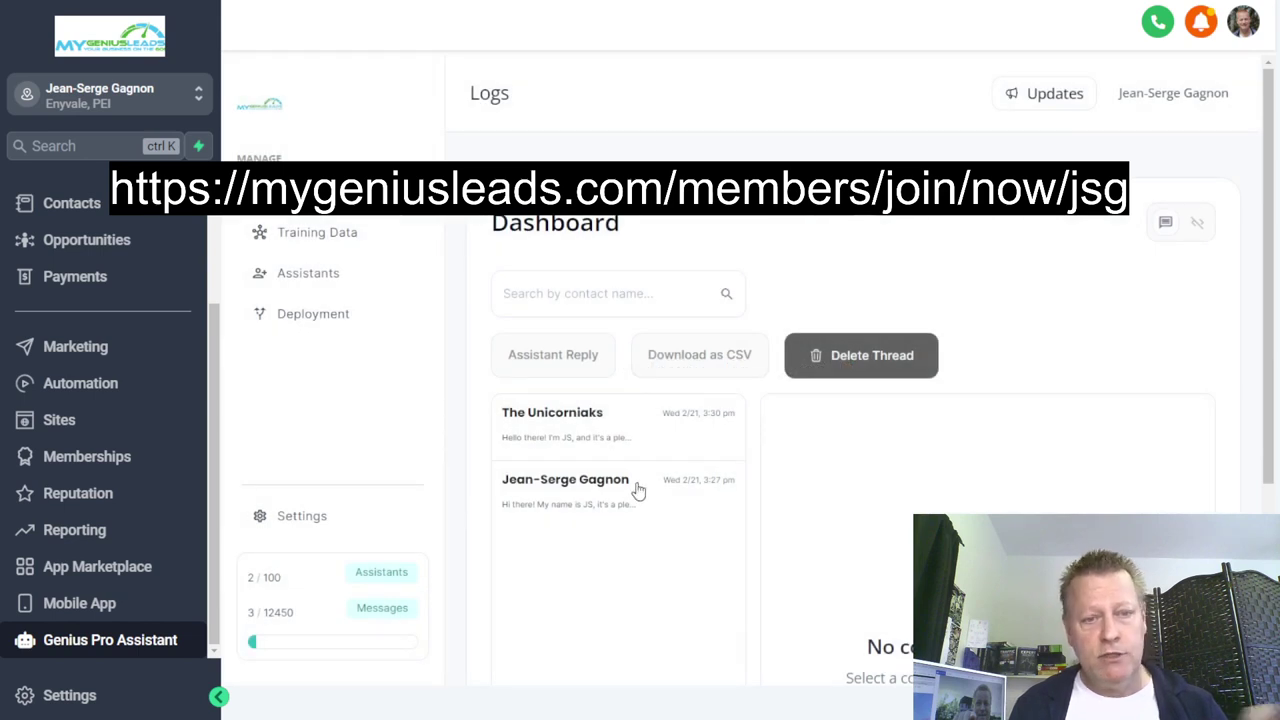
{"action": "left_click", "coordinate": [618, 436]}
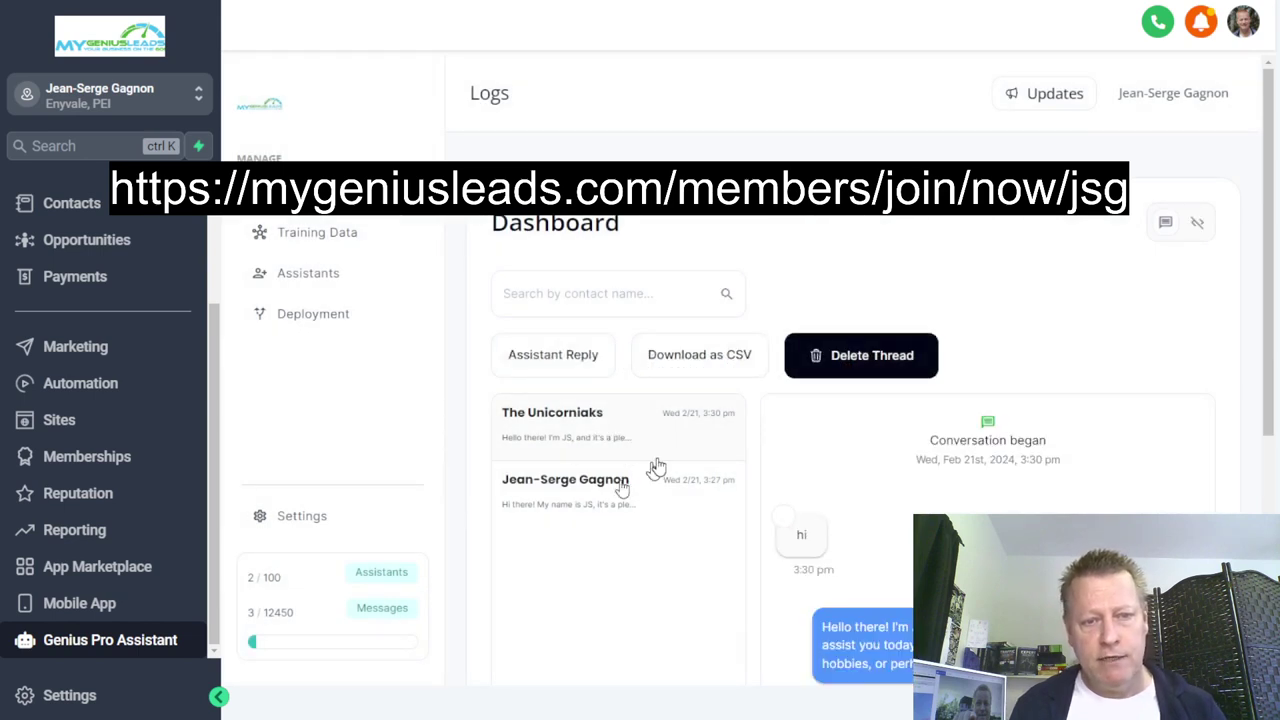
{"action": "scroll", "coordinate": [660, 455], "scroll_direction": "down", "scroll_amount": 5}
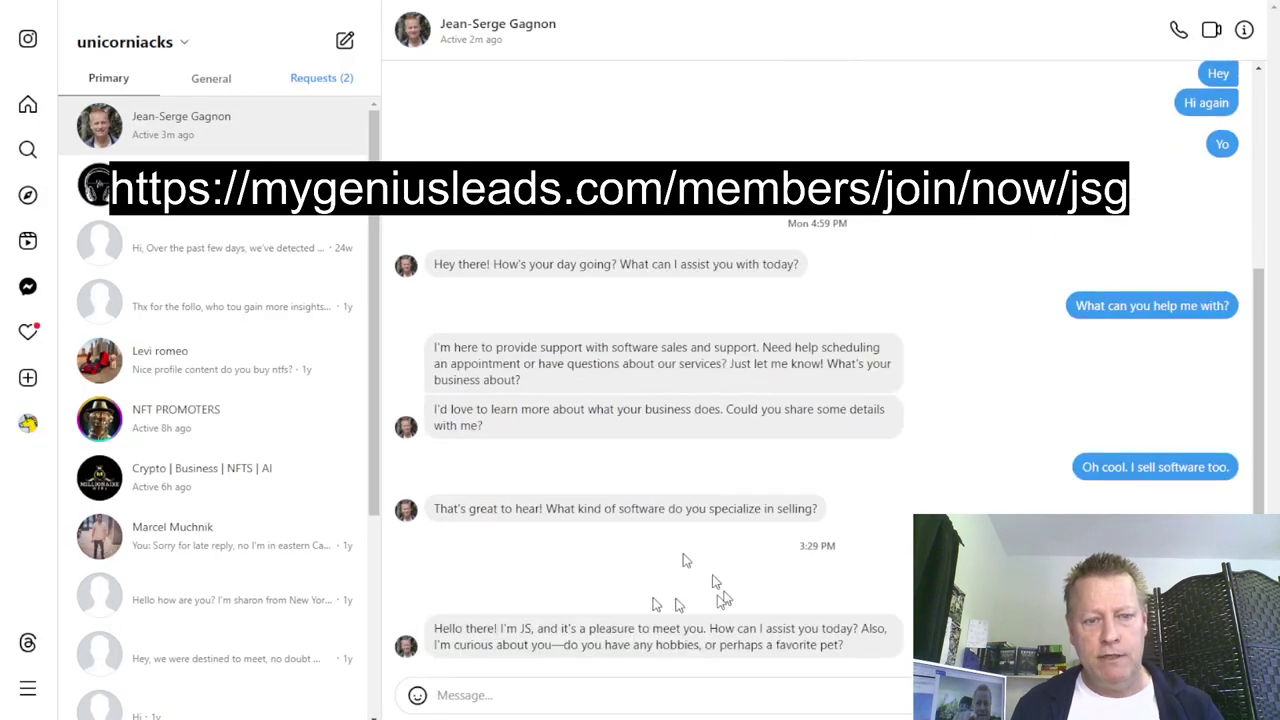
- Answer the assistant on Instagram with "we have a cat called Diamond. she is a Ragdoll - I'm not really looking for anything today"
{"action": "left_click_drag", "start_coordinate": [459, 639], "coordinate": [838, 645]}
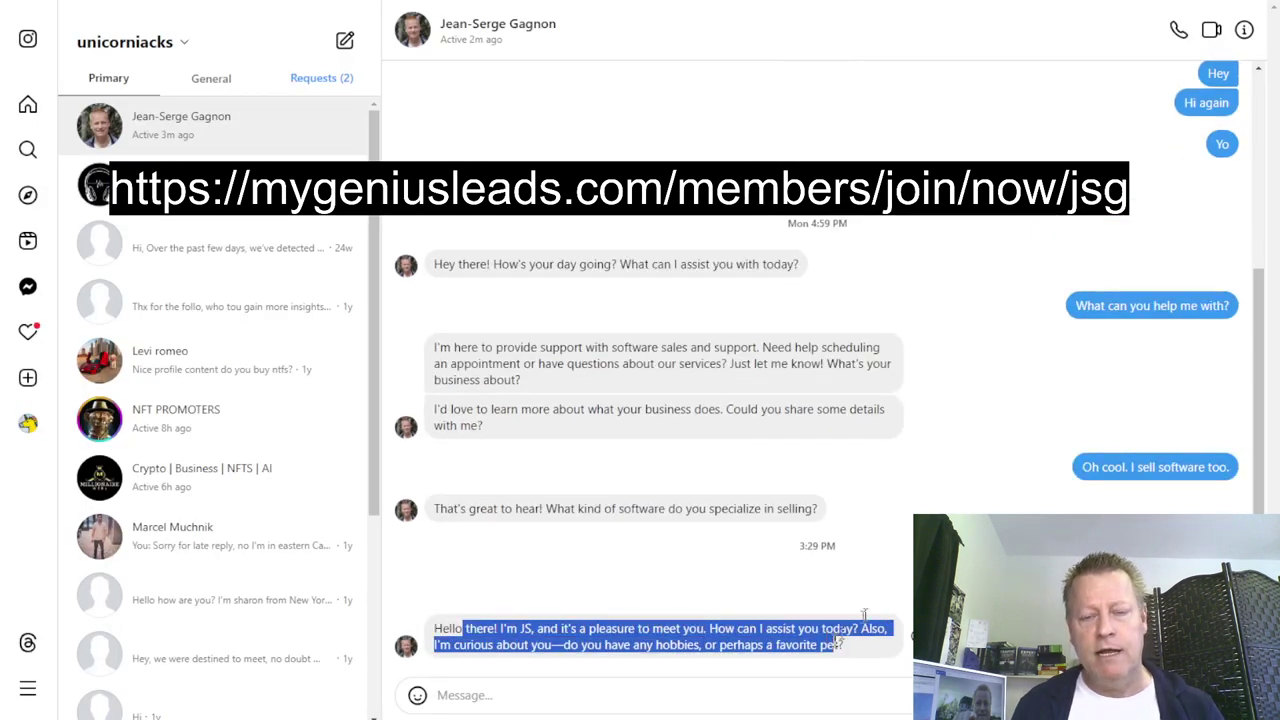
{"action": "left_click", "coordinate": [752, 692]}
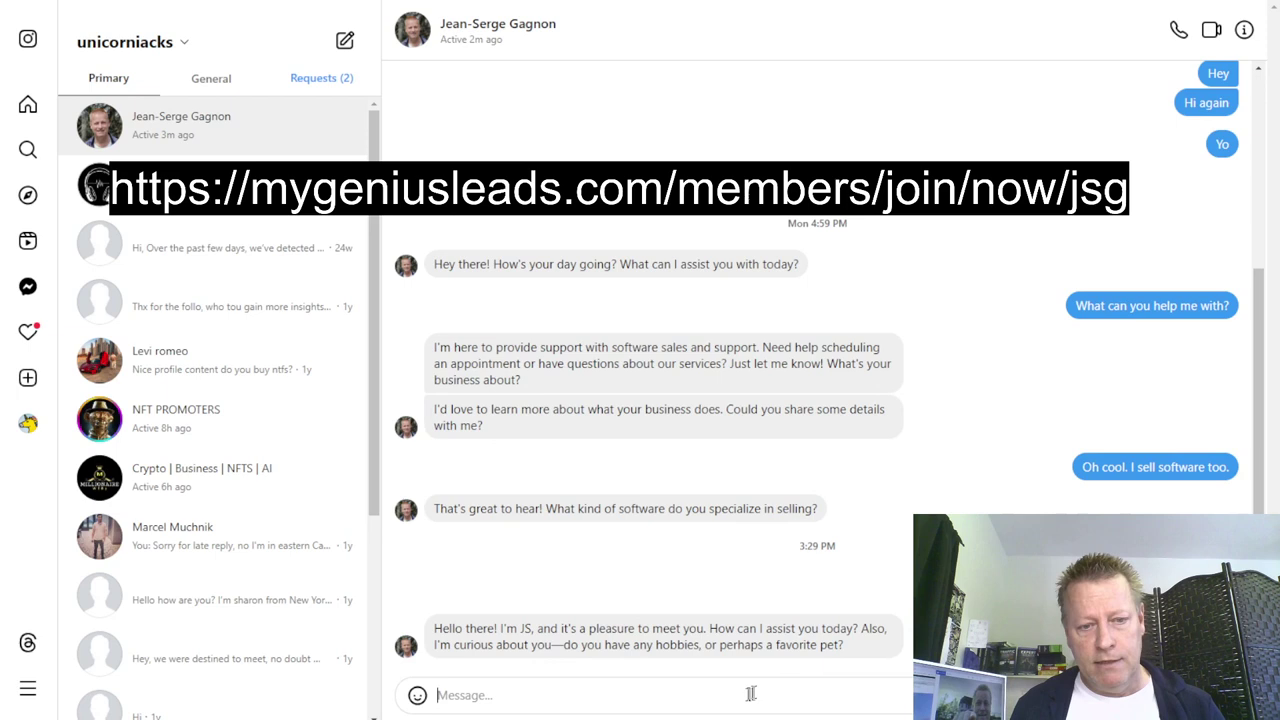
{"action": "type", "text": "we have a c"}
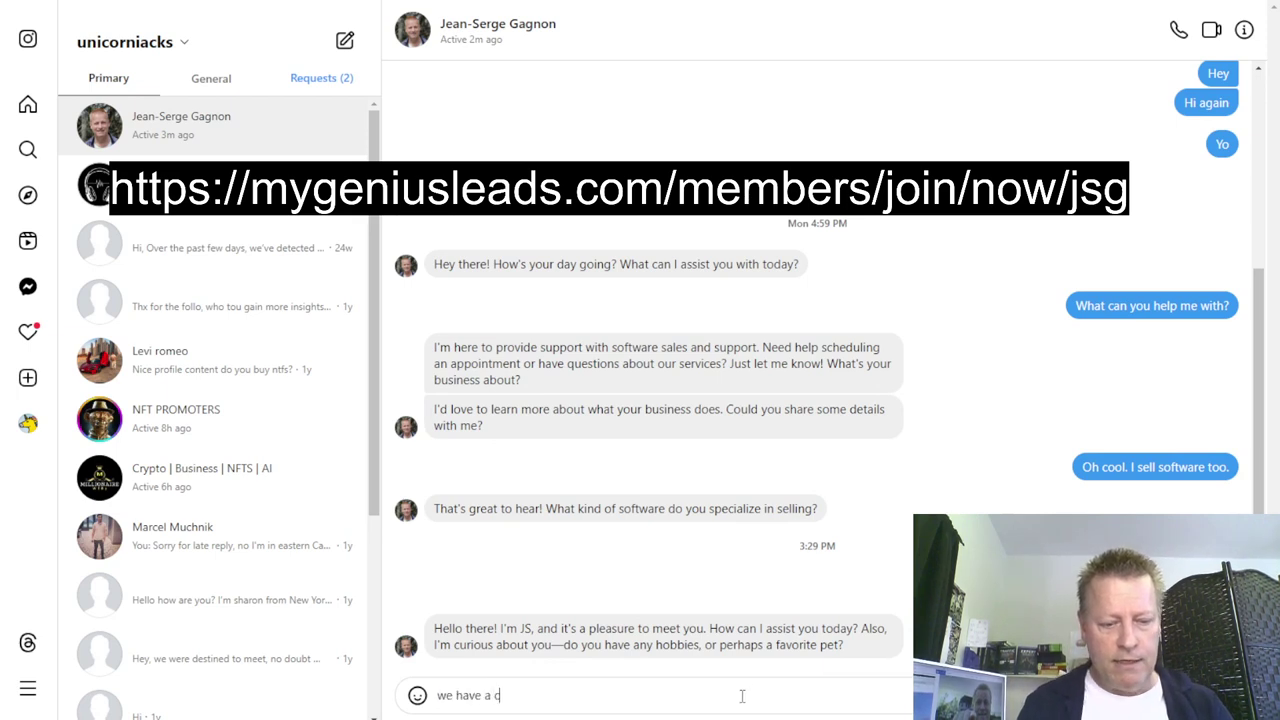
{"action": "type", "text": "at called Diamond."}
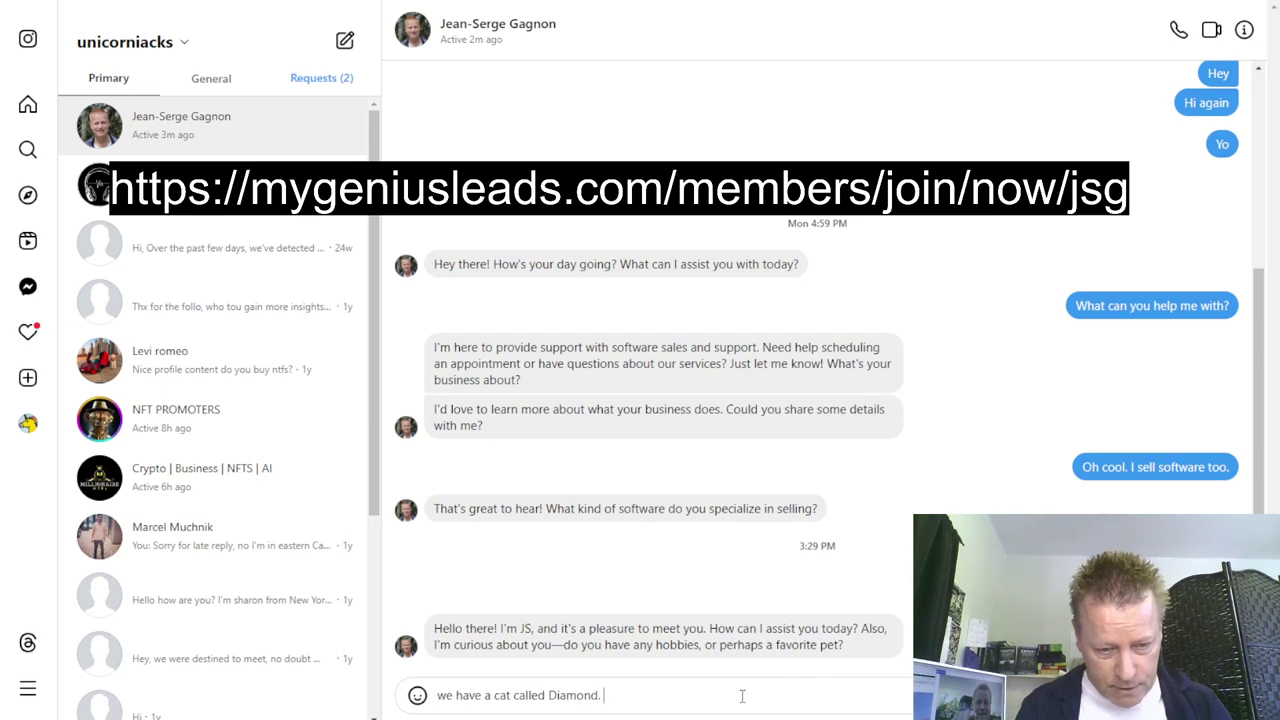
{"action": "type", "text": " she is a"}
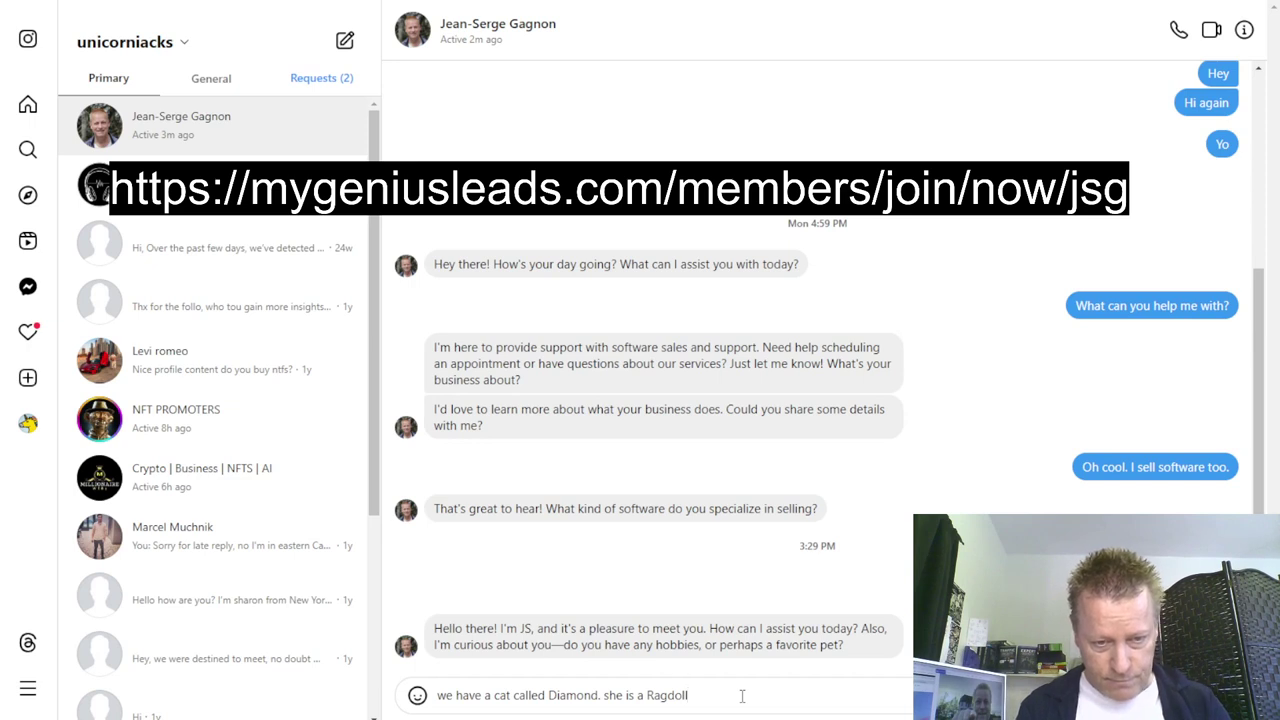
{"action": "type", "text": "Ragdoll - I'm lookin"}
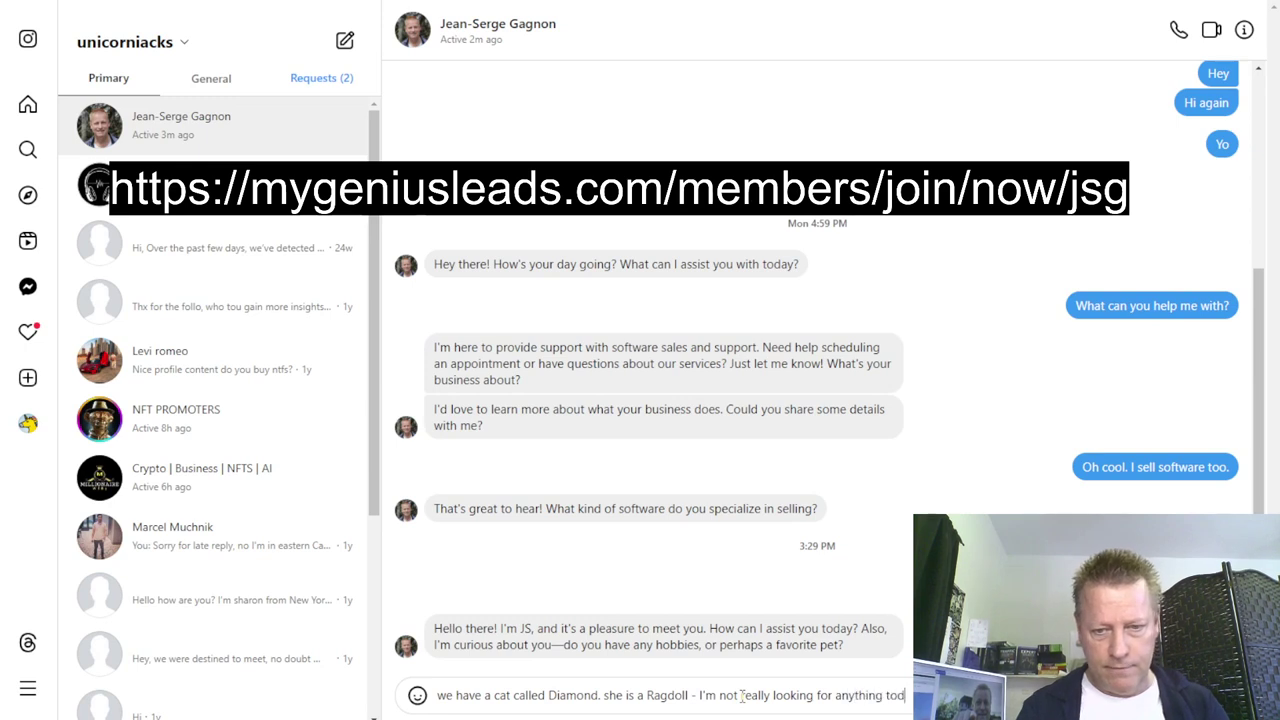
{"action": "type", "text": "ay"}
{"action": "key", "text": "Return"}
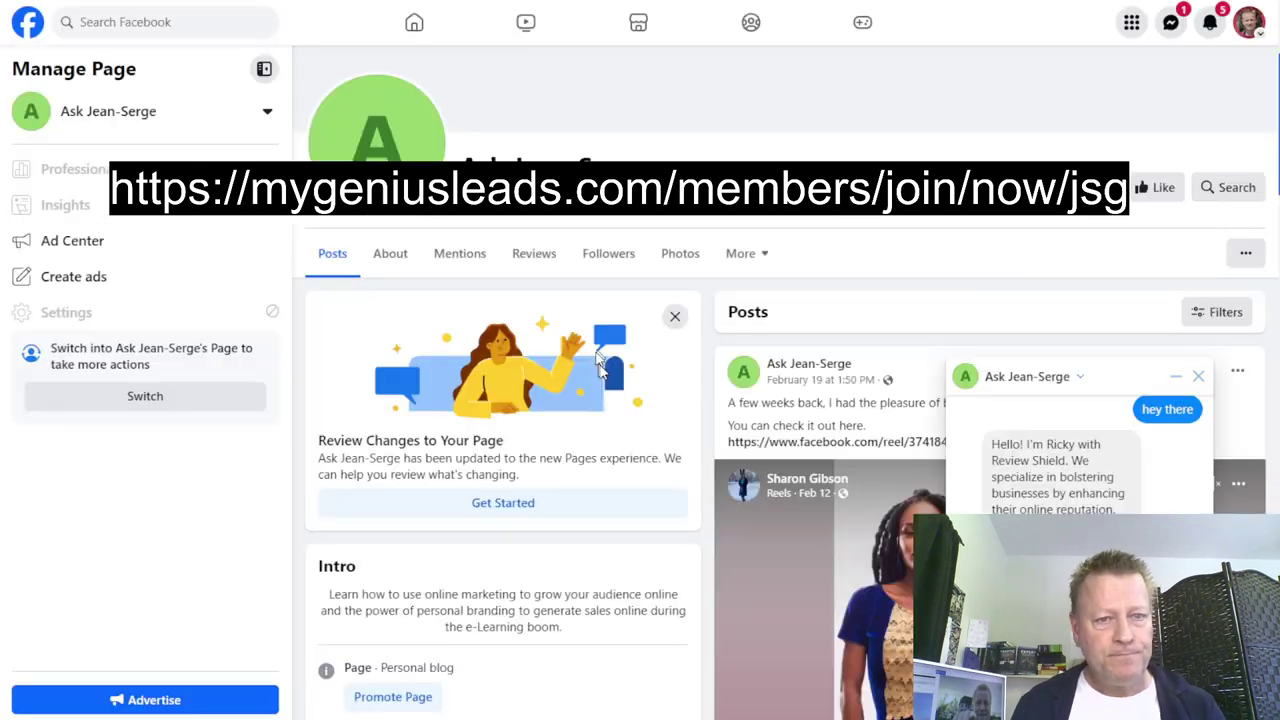
- On Facebook, choose the managed page listed directly below Course Income Secrets and close the open page chat
{"action": "left_click", "coordinate": [155, 124]}
{"action": "scroll", "coordinate": [109, 560], "scroll_direction": "down", "scroll_amount": 1}
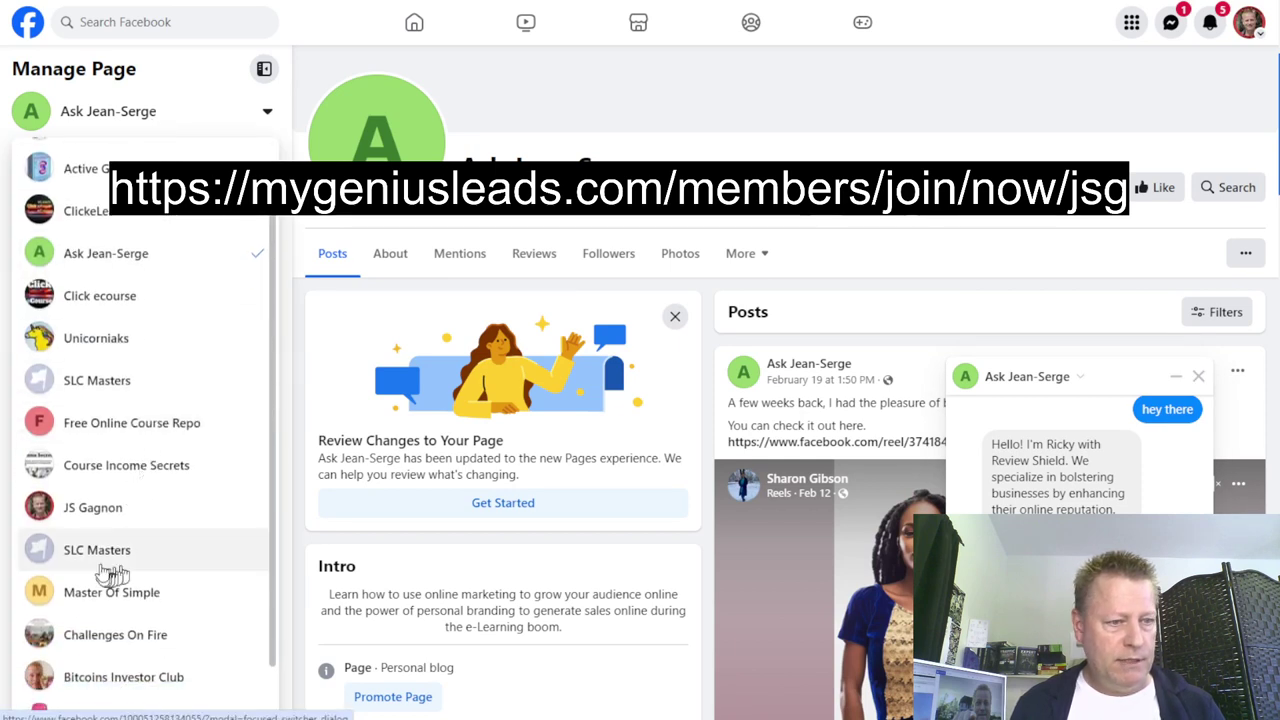
{"action": "left_click", "coordinate": [95, 508]}
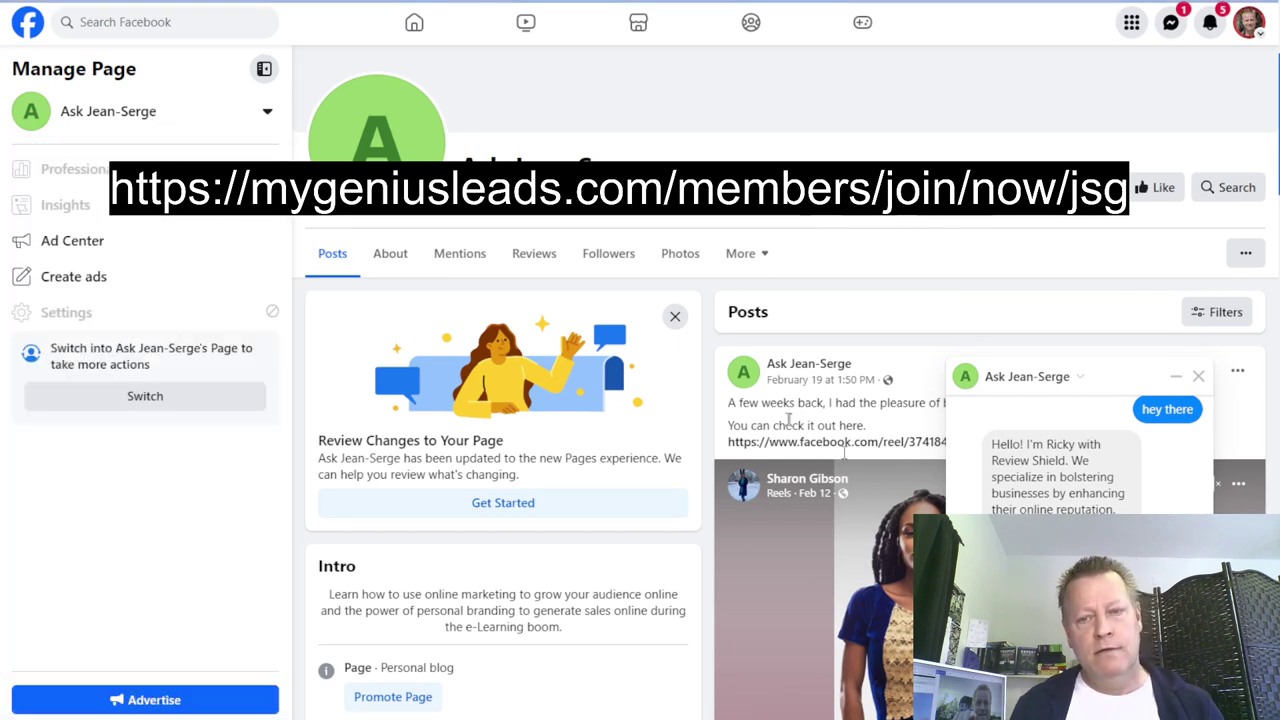
{"action": "left_click", "coordinate": [1199, 378]}
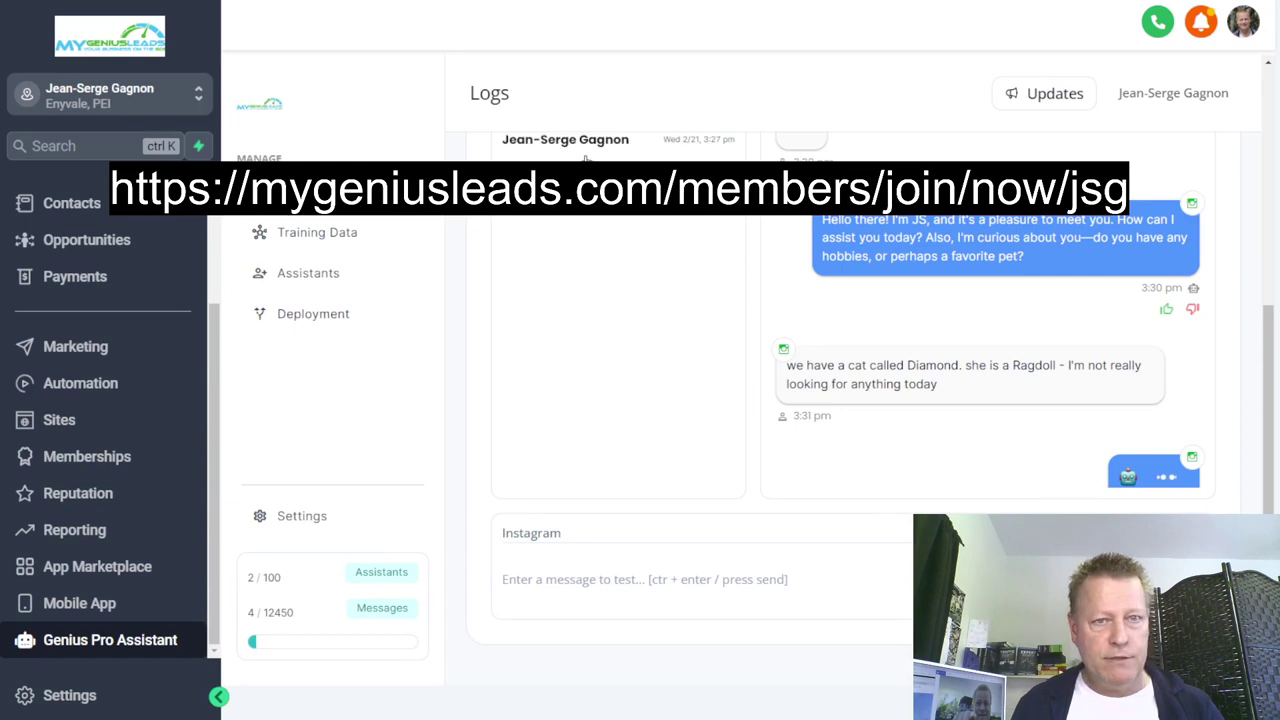
- Review the assistant's replies in the older Facebook thread in the MyGeniusLeads assistant logs
{"action": "scroll", "coordinate": [629, 306], "scroll_direction": "up", "scroll_amount": 3}
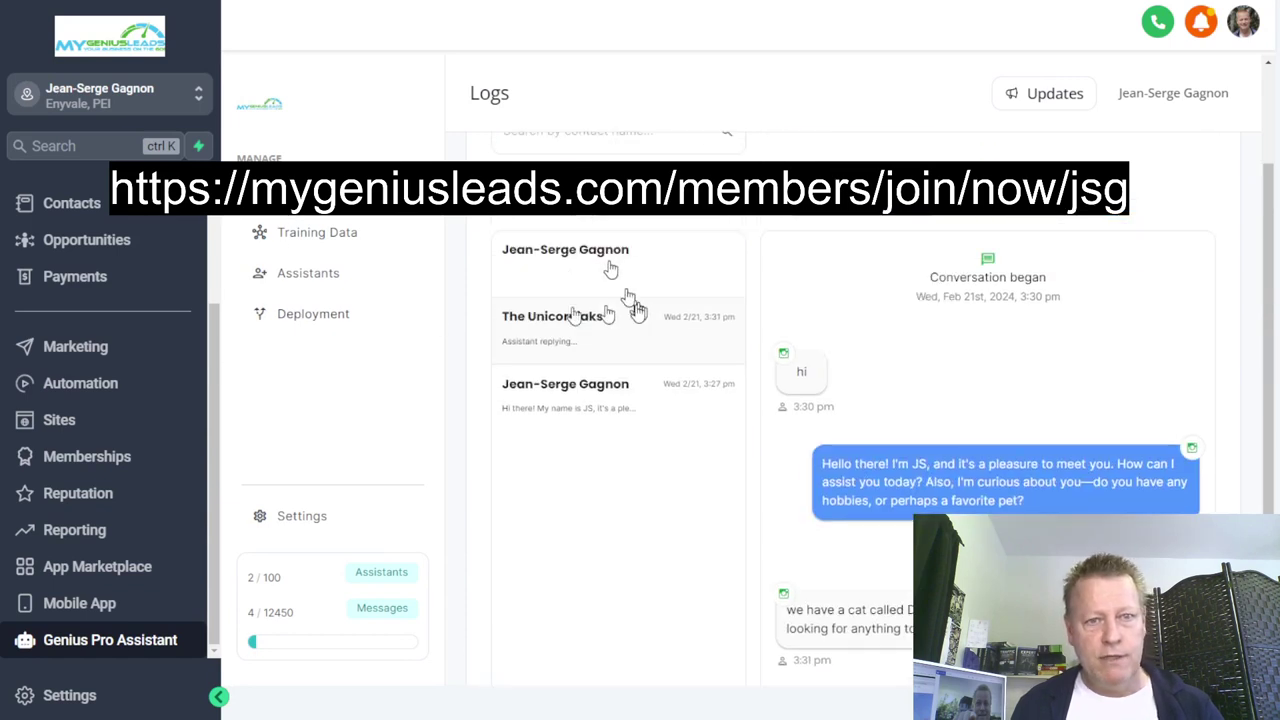
{"action": "left_click", "coordinate": [619, 412]}
{"action": "scroll", "coordinate": [671, 514], "scroll_direction": "down", "scroll_amount": 3}
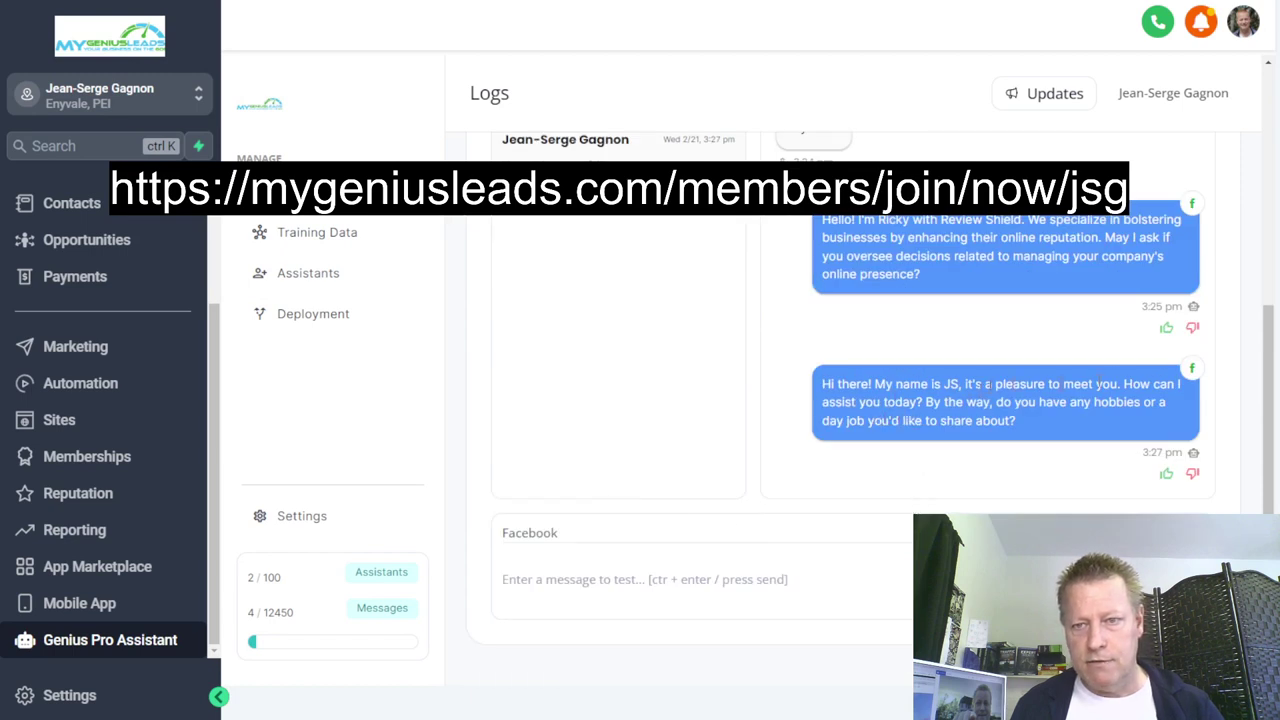
{"action": "scroll", "coordinate": [1006, 334], "scroll_direction": "up", "scroll_amount": 3}
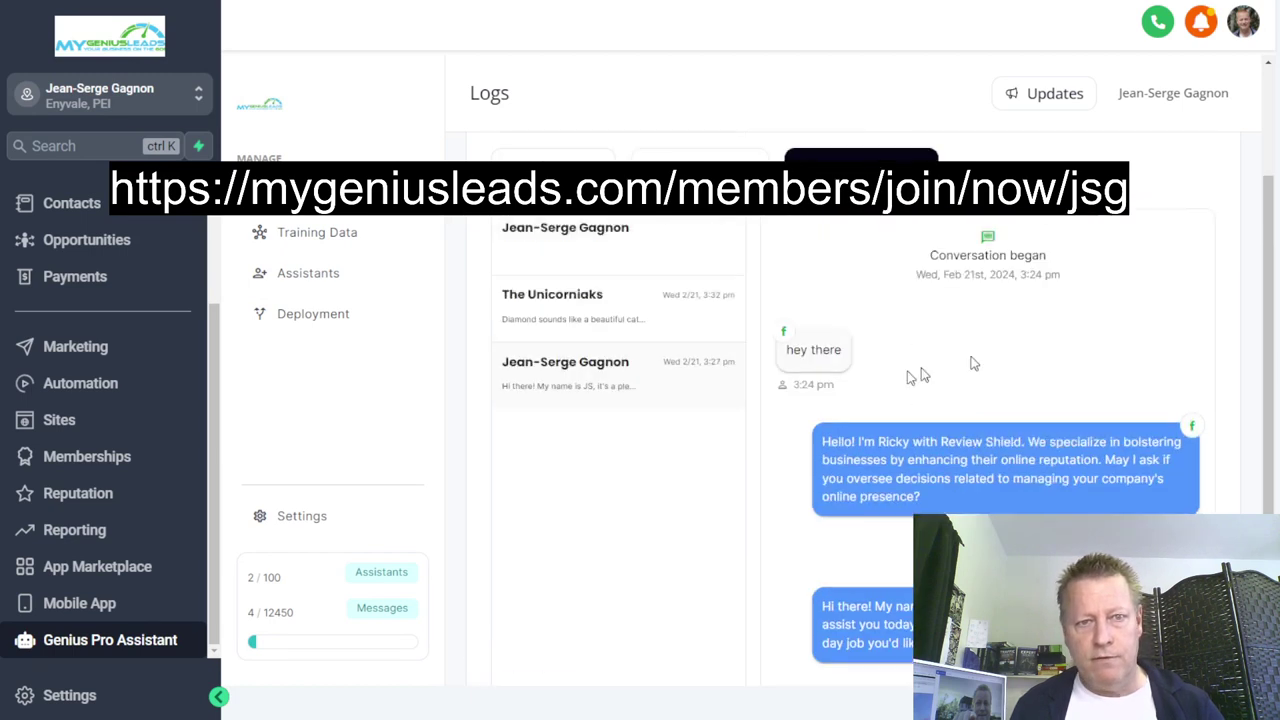
- Compare the newest Facebook thread with the older one and The Unicorniaks thread, checking the assistant's replies
{"action": "left_click", "coordinate": [590, 268]}
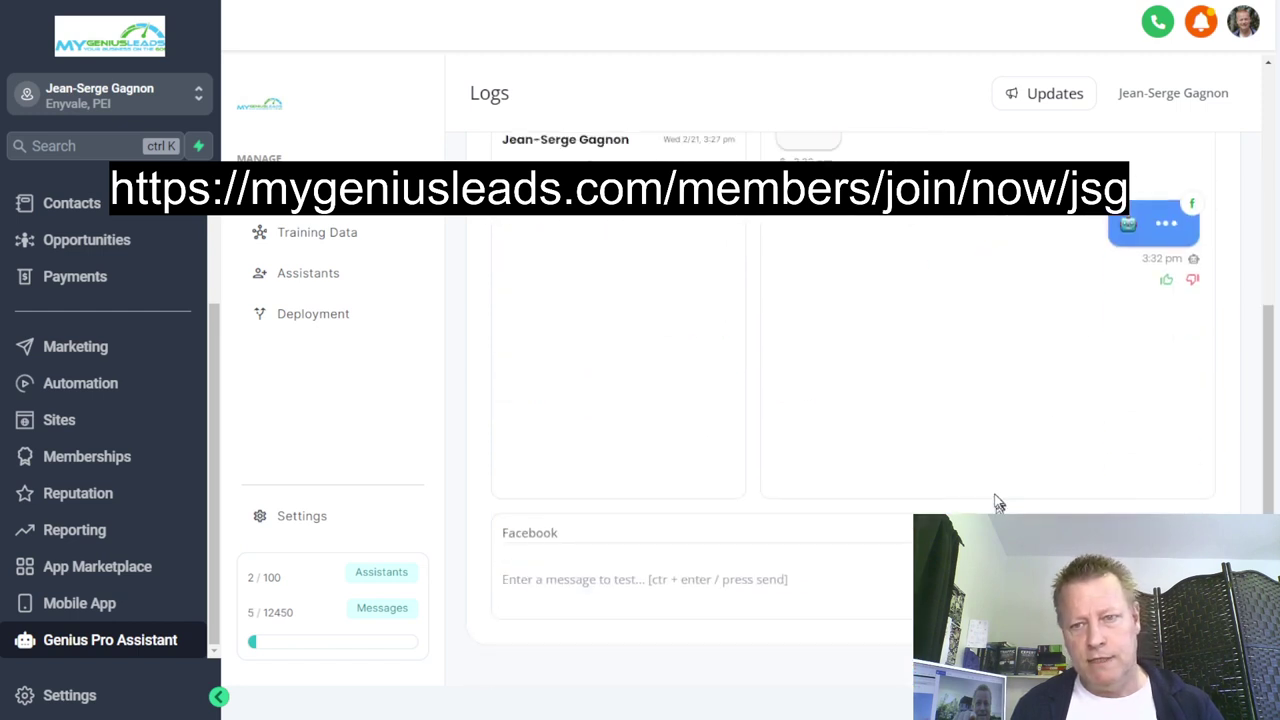
{"action": "scroll", "coordinate": [1000, 393], "scroll_direction": "up", "scroll_amount": 2}
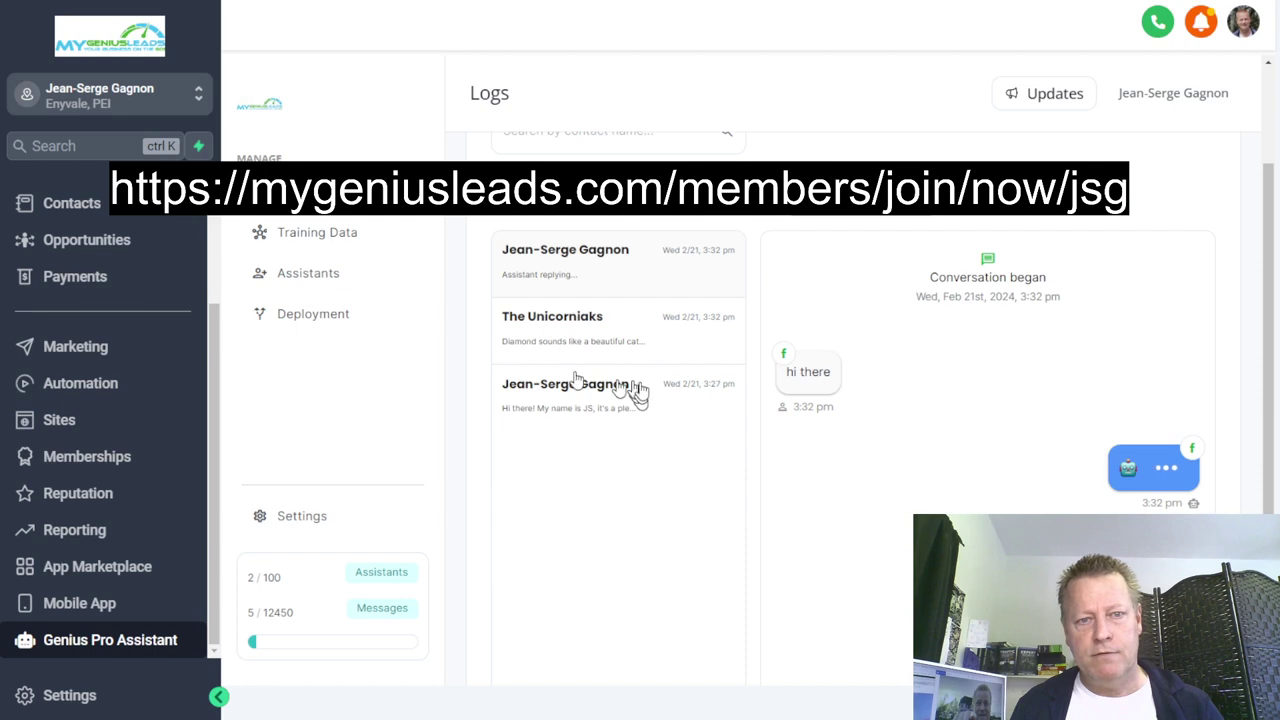
{"action": "left_click", "coordinate": [590, 400]}
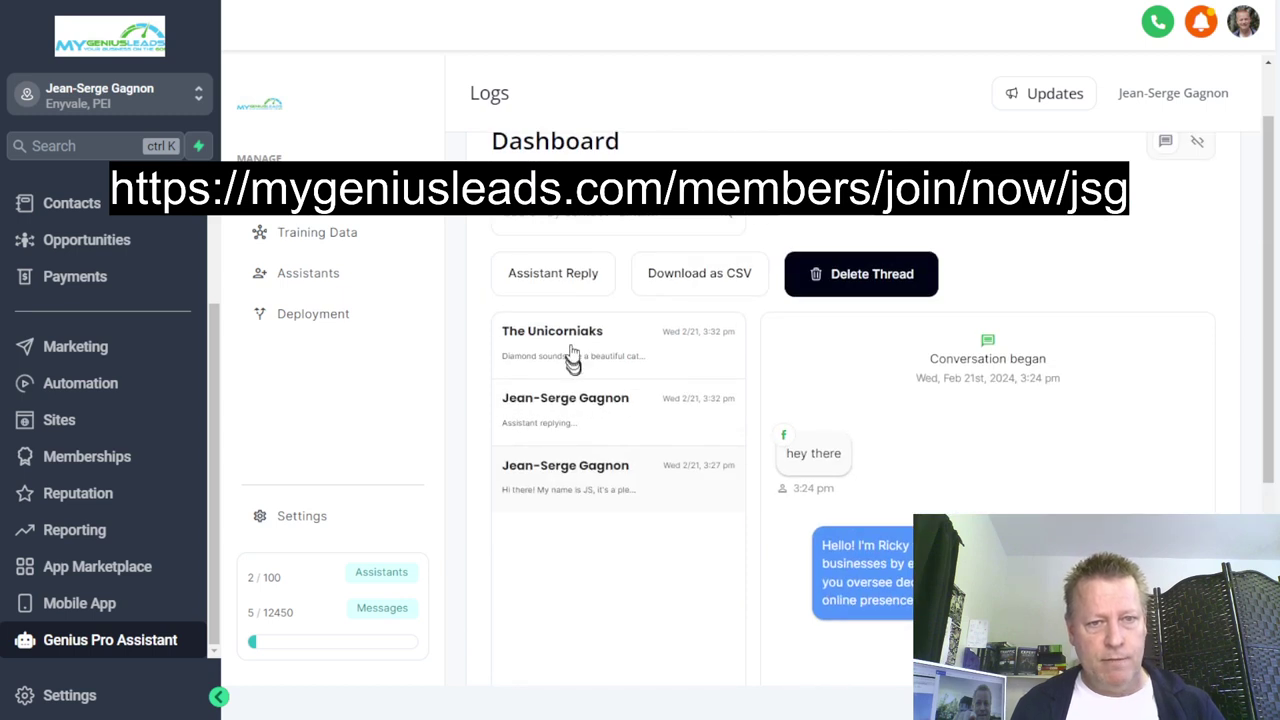
{"action": "scroll", "coordinate": [780, 434], "scroll_direction": "down", "scroll_amount": 2}
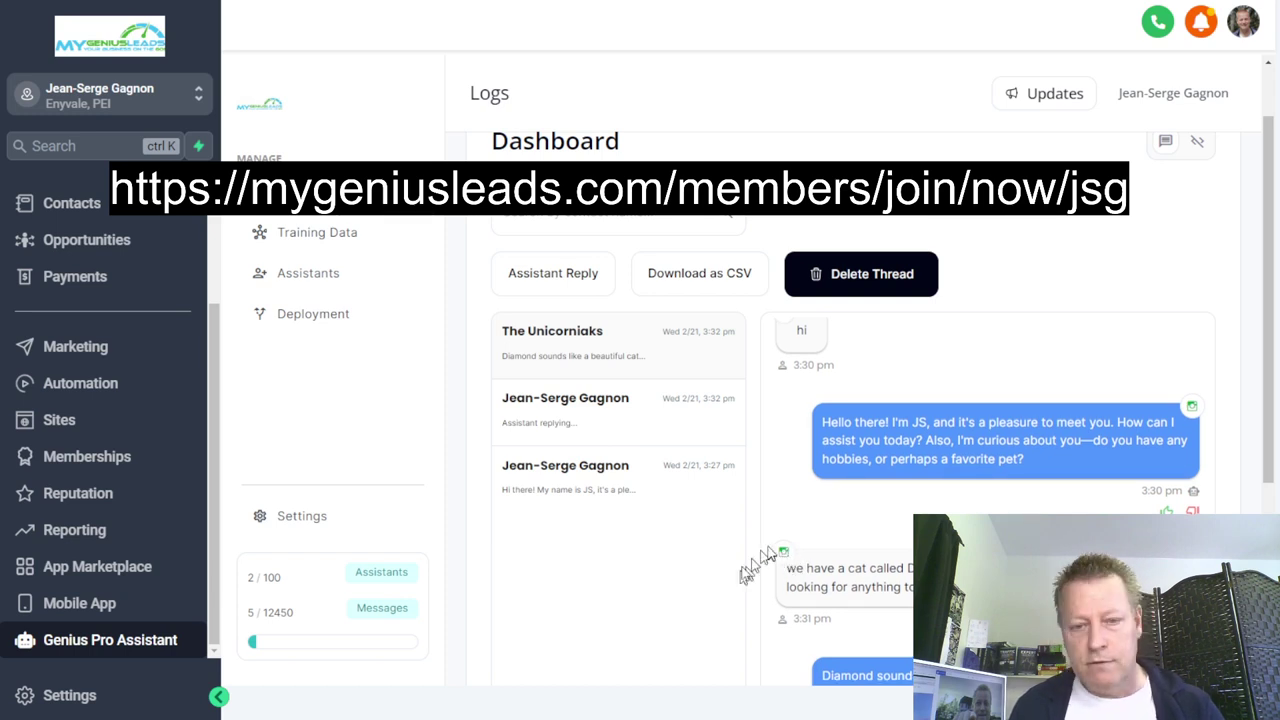
{"action": "left_click", "coordinate": [613, 428]}
{"action": "scroll", "coordinate": [776, 413], "scroll_direction": "down", "scroll_amount": 3}
{"action": "scroll", "coordinate": [789, 343], "scroll_direction": "up", "scroll_amount": 2}
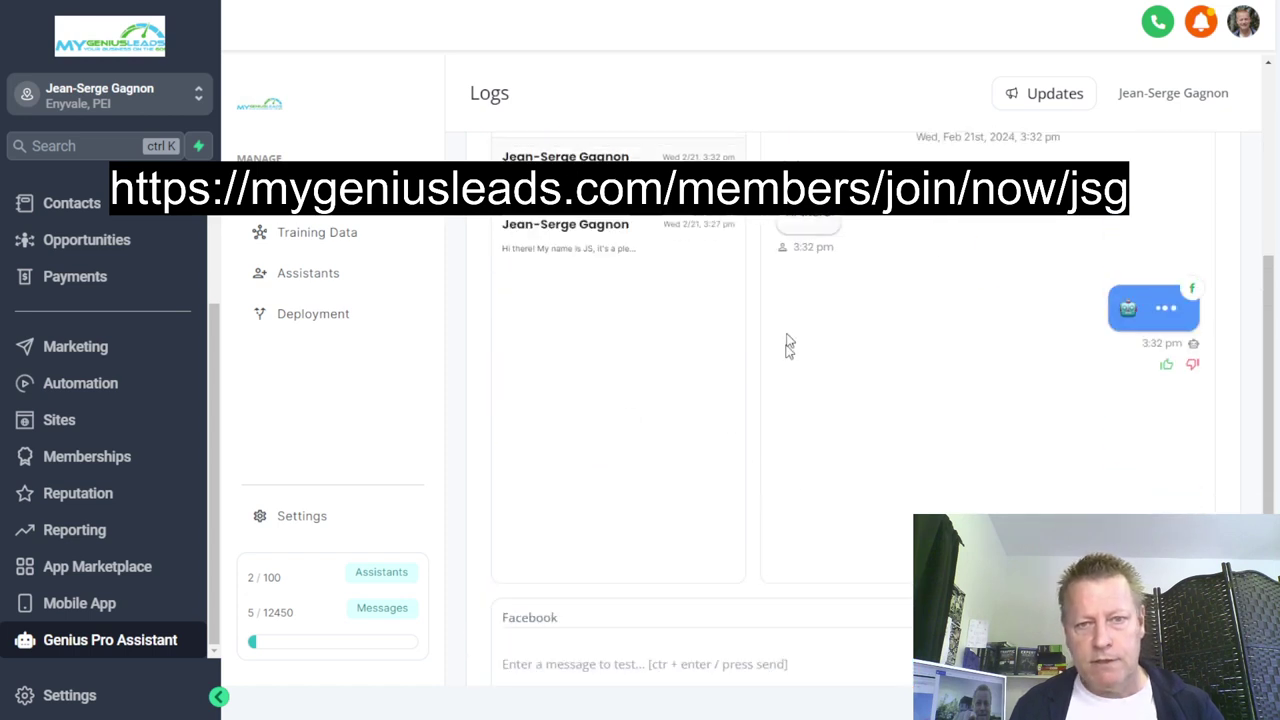
{"action": "scroll", "coordinate": [730, 412], "scroll_direction": "up", "scroll_amount": 2}
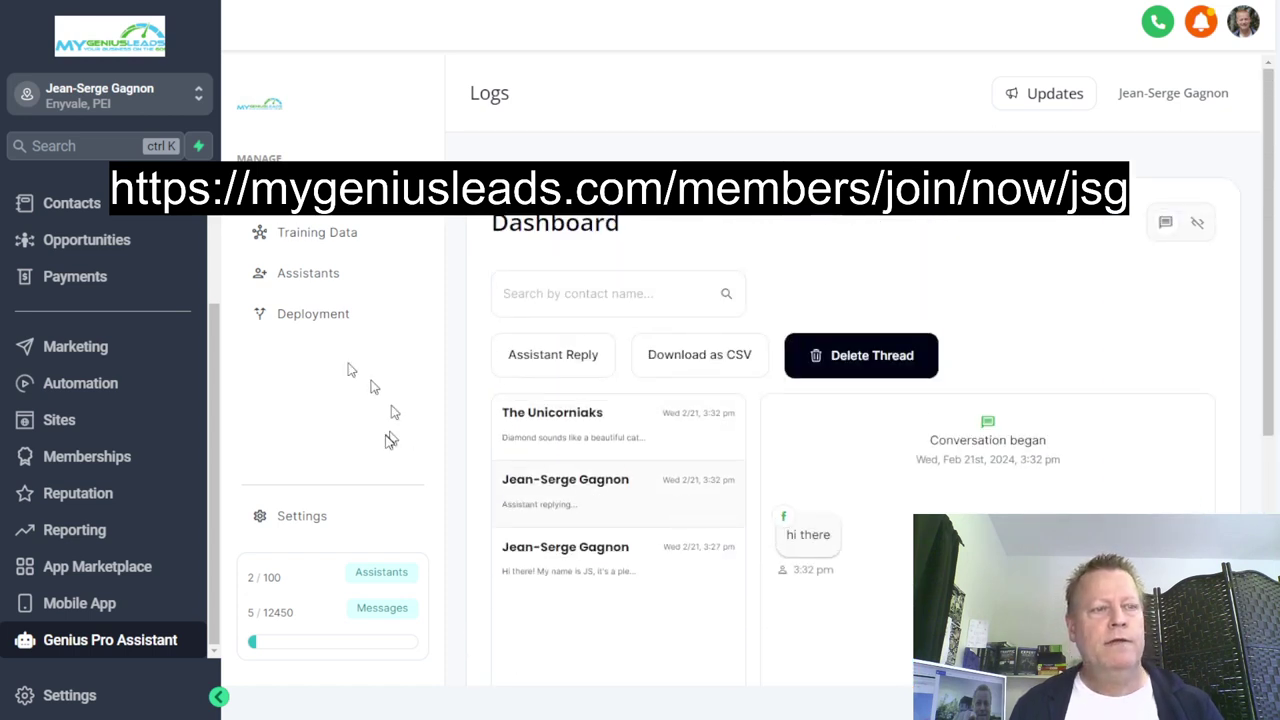
- Open the Contacts list in MyGeniusLeads
{"action": "scroll", "coordinate": [80, 260], "scroll_direction": "up", "scroll_amount": 2}
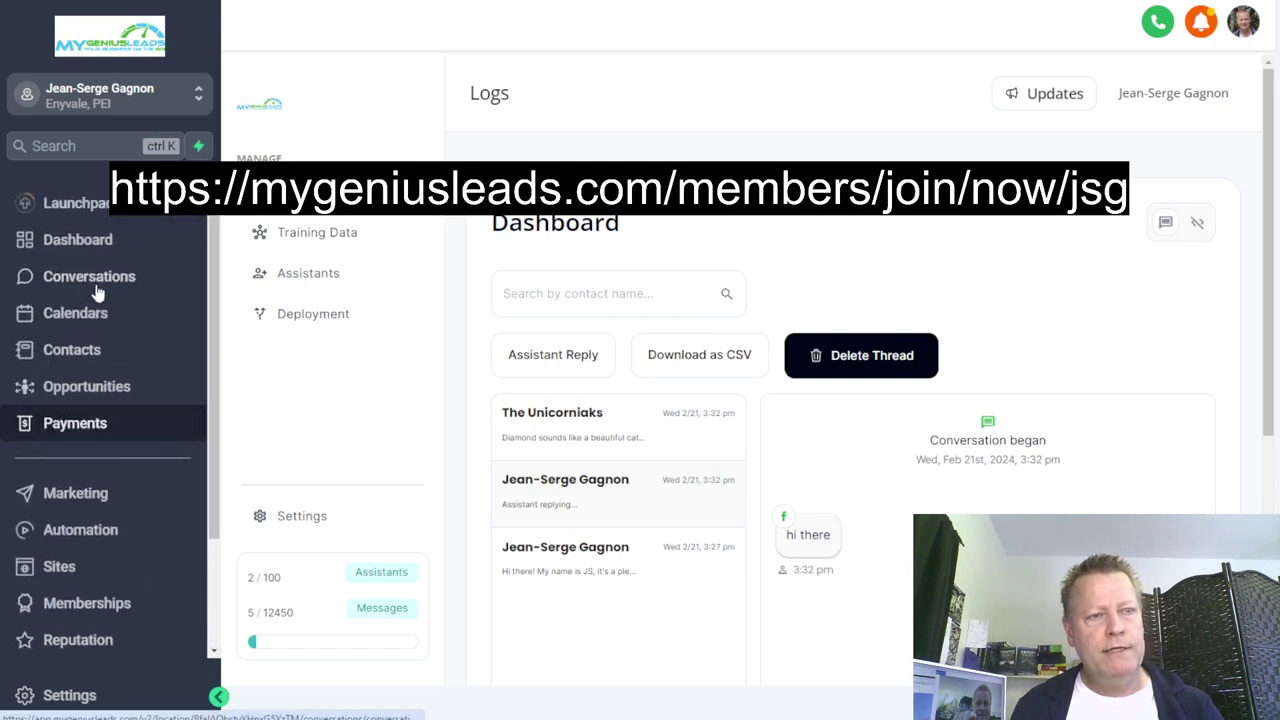
{"action": "left_click", "coordinate": [79, 315]}
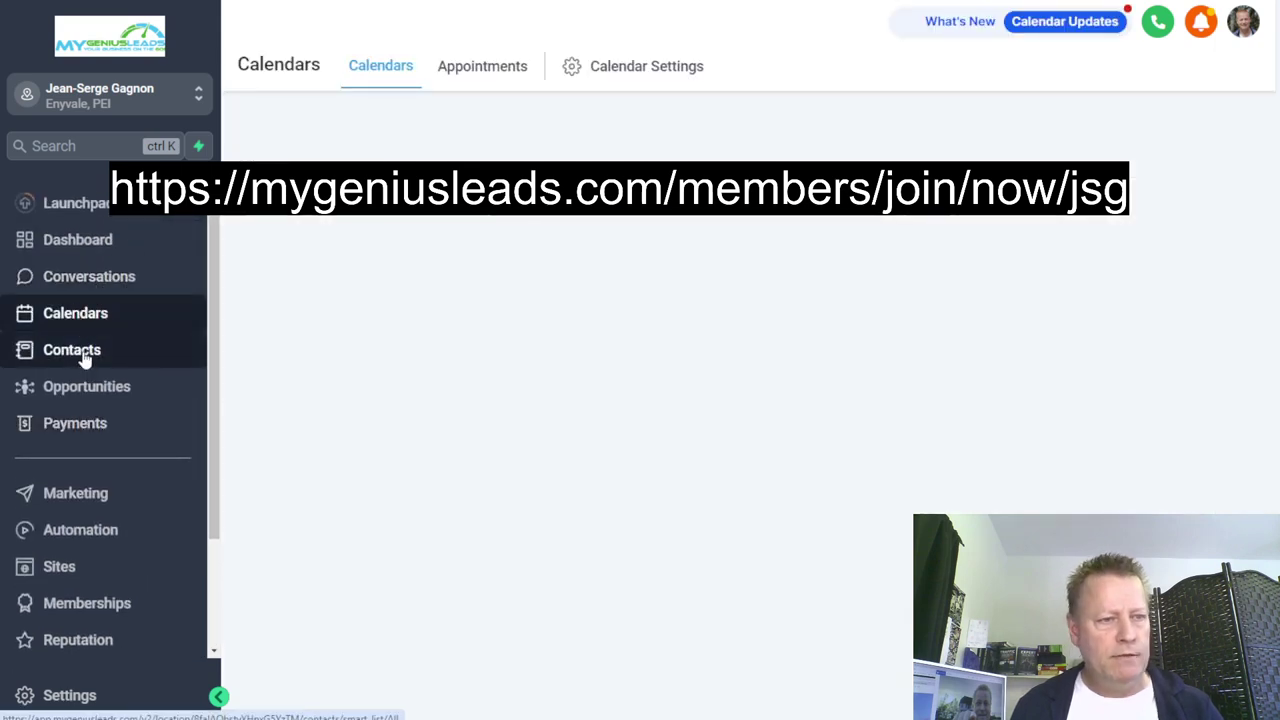
{"action": "left_click", "coordinate": [80, 358]}
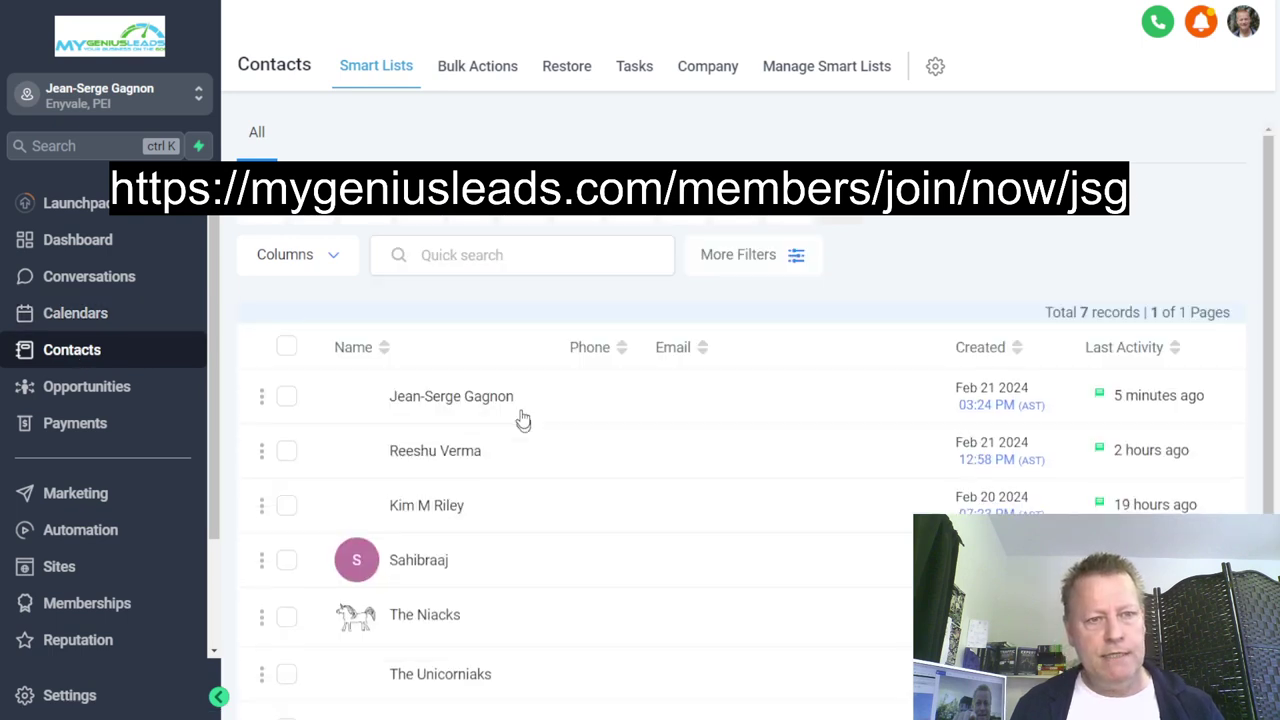
- Review the contacts list for which contacts have phone and email details captured
{"action": "scroll", "coordinate": [677, 467], "scroll_direction": "down", "scroll_amount": 1}
{"action": "scroll", "coordinate": [677, 467], "scroll_direction": "down", "scroll_amount": 1}
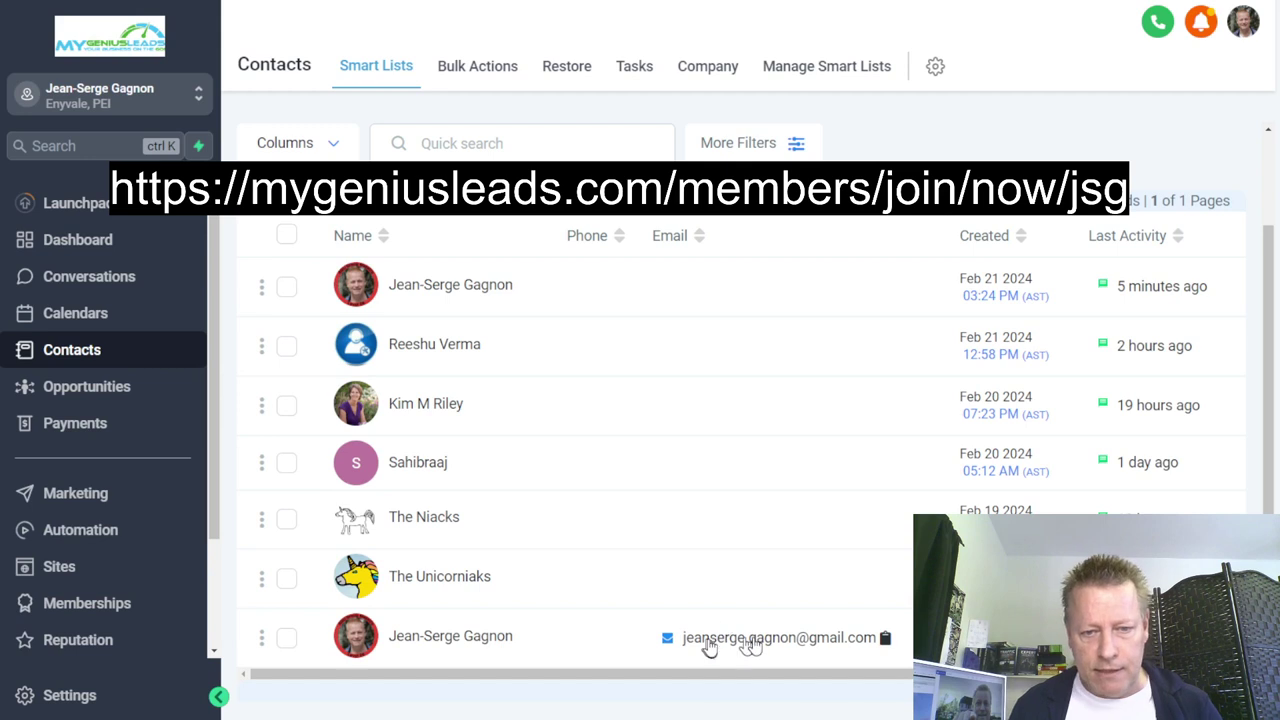
{"action": "scroll", "coordinate": [726, 578], "scroll_direction": "up", "scroll_amount": 2}
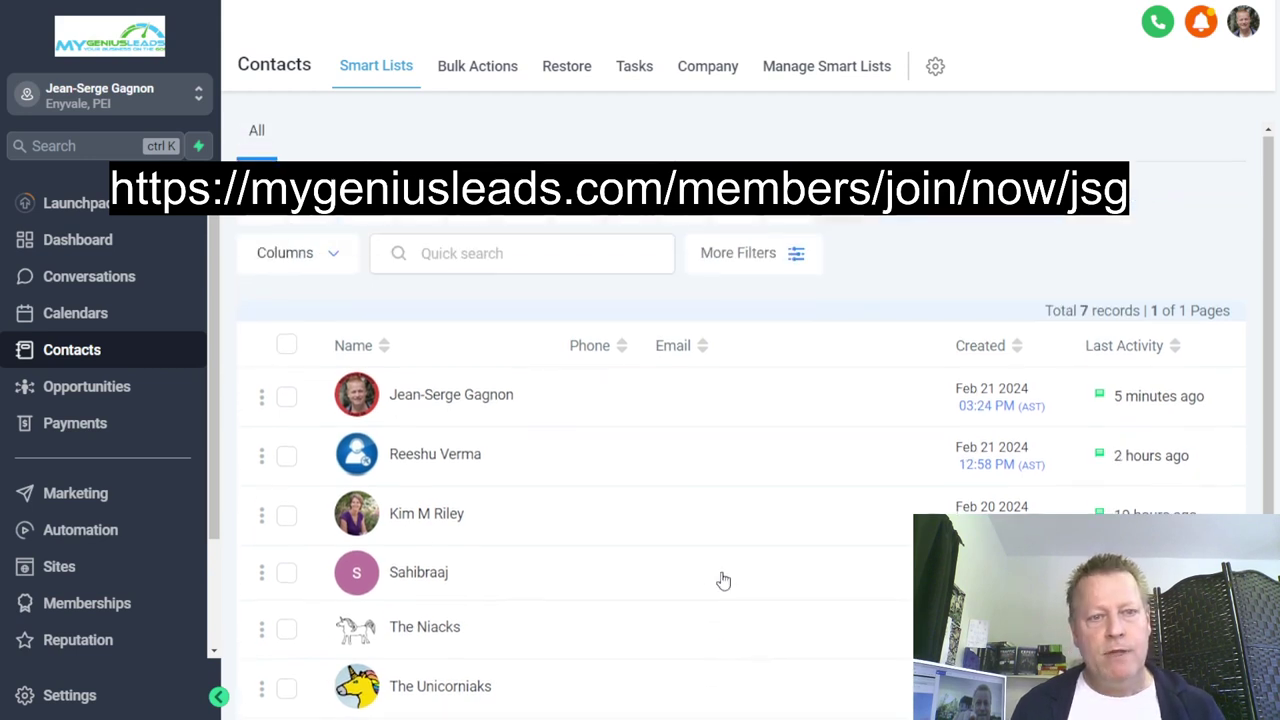
{"action": "scroll", "coordinate": [724, 598], "scroll_direction": "down", "scroll_amount": 2}
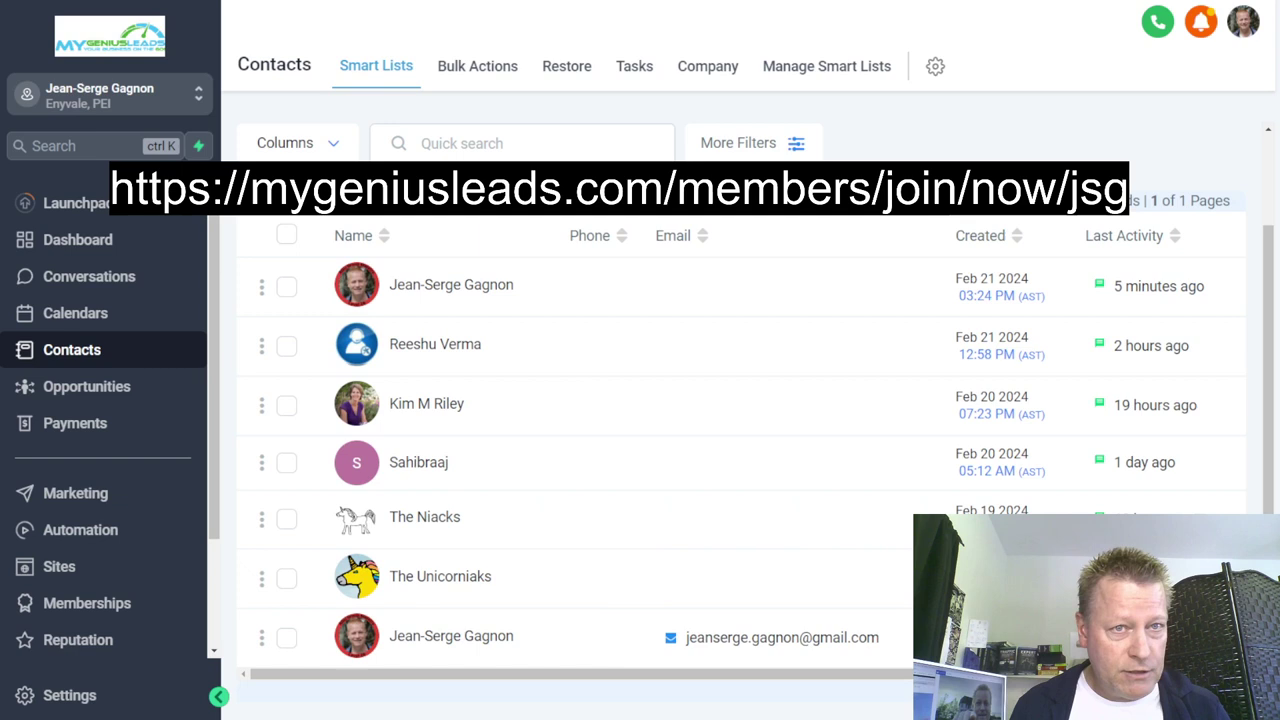
- Open the JS assistant's settings in Genius Pro Assistant and look over its configuration
{"action": "scroll", "coordinate": [70, 520], "scroll_direction": "down", "scroll_amount": 3}
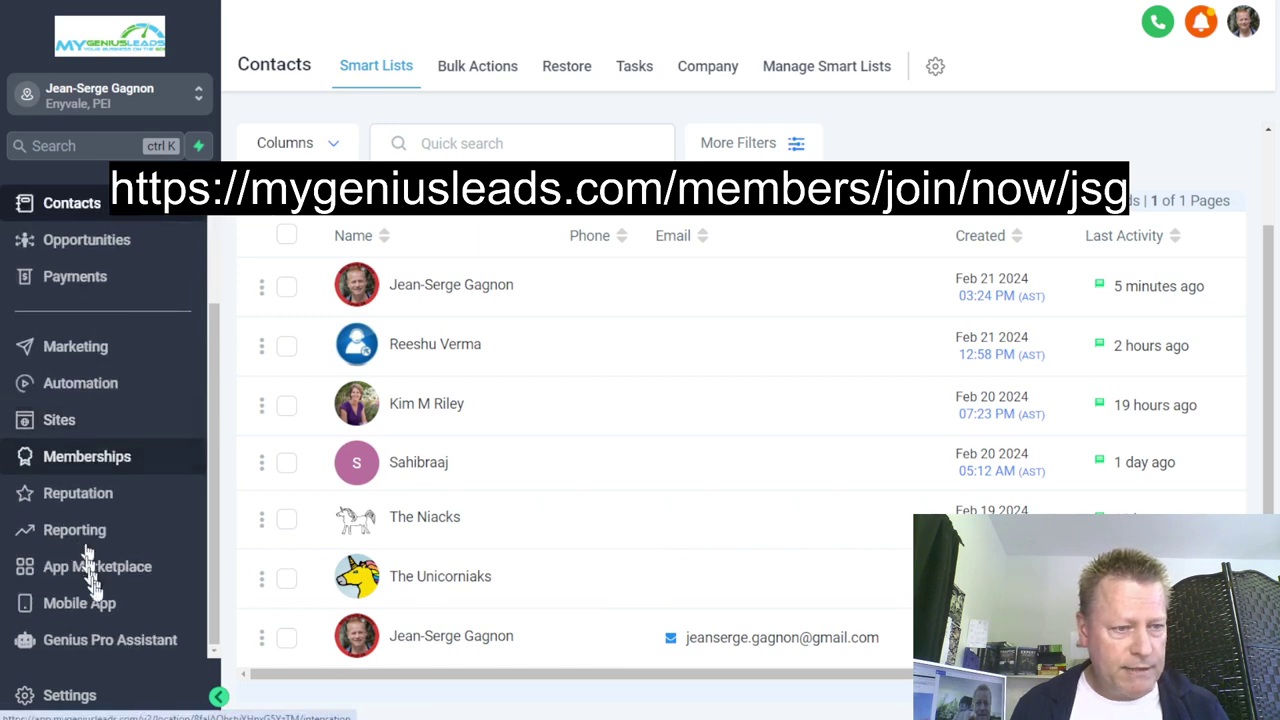
{"action": "left_click", "coordinate": [106, 638]}
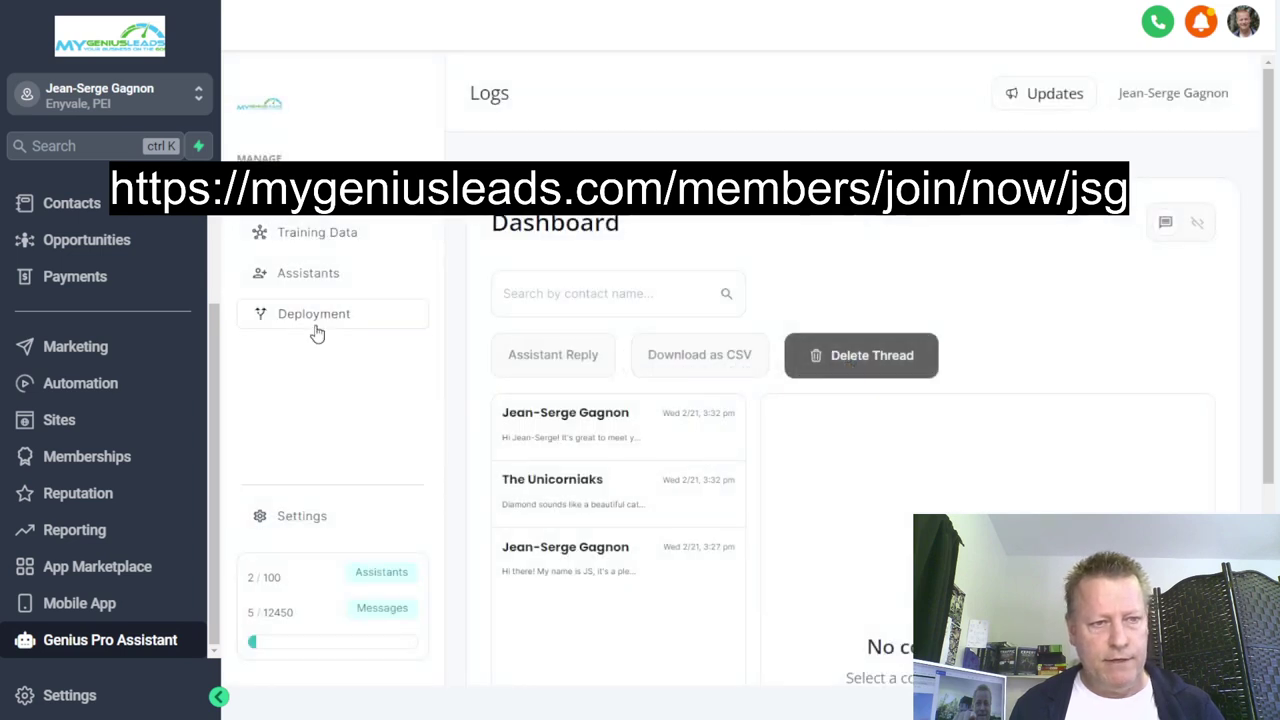
{"action": "left_click", "coordinate": [306, 275]}
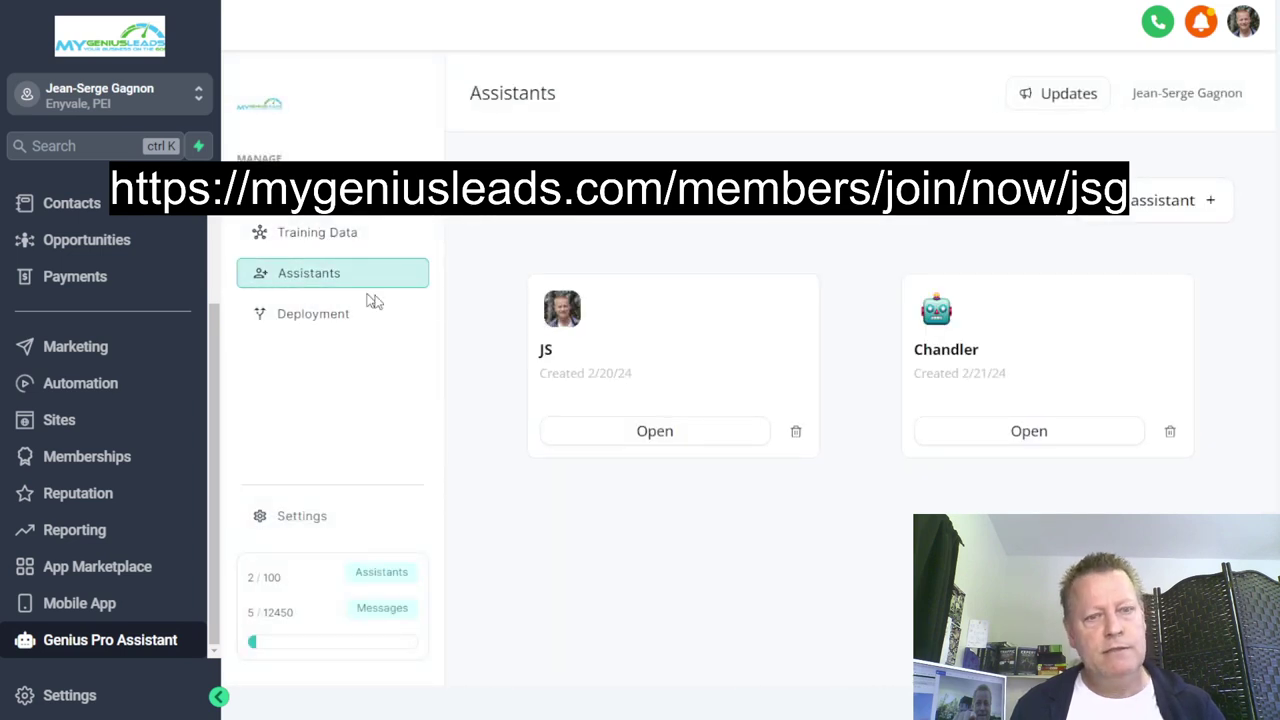
{"action": "left_click", "coordinate": [664, 436]}
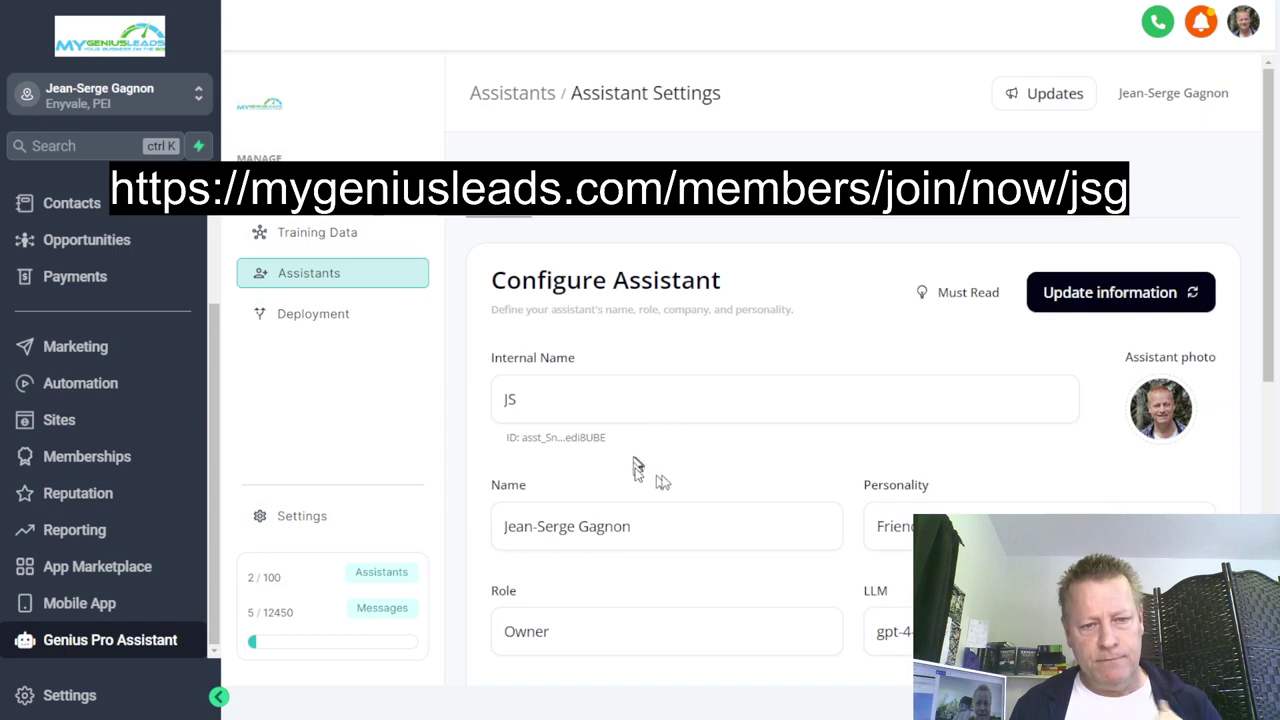
{"action": "scroll", "coordinate": [636, 468], "scroll_direction": "down", "scroll_amount": 5}
{"action": "scroll", "coordinate": [657, 307], "scroll_direction": "up", "scroll_amount": 5}
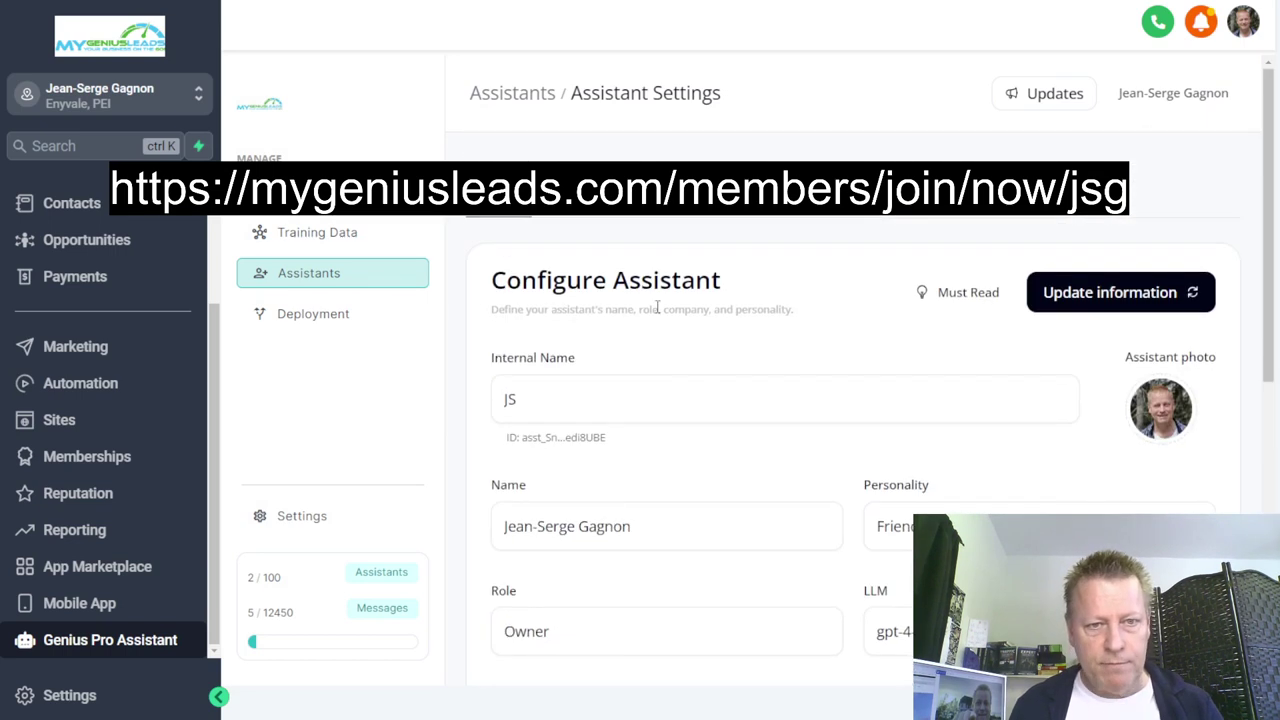
- Review the JS assistant's goal steps, from the introduction through qualification and objection handling to booking an appointment
{"action": "left_click", "coordinate": [580, 220]}
{"action": "scroll", "coordinate": [705, 440], "scroll_direction": "down", "scroll_amount": 3}
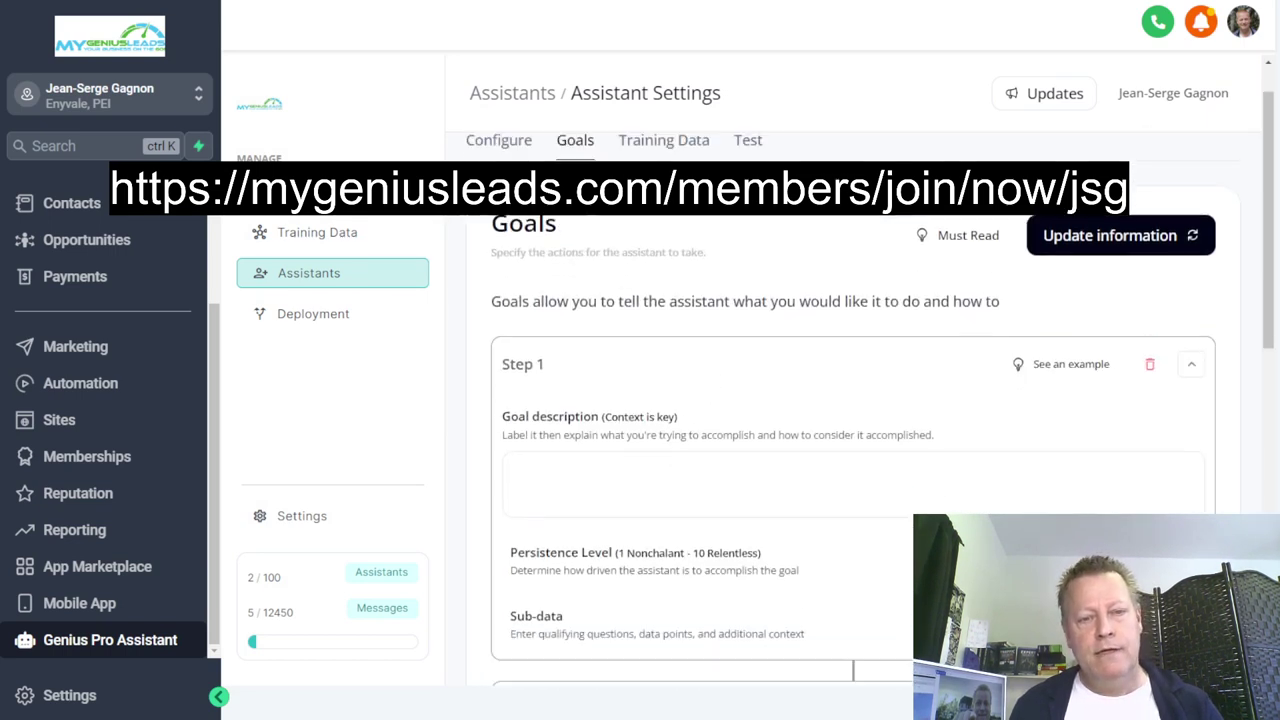
{"action": "scroll", "coordinate": [560, 455], "scroll_direction": "down", "scroll_amount": 3}
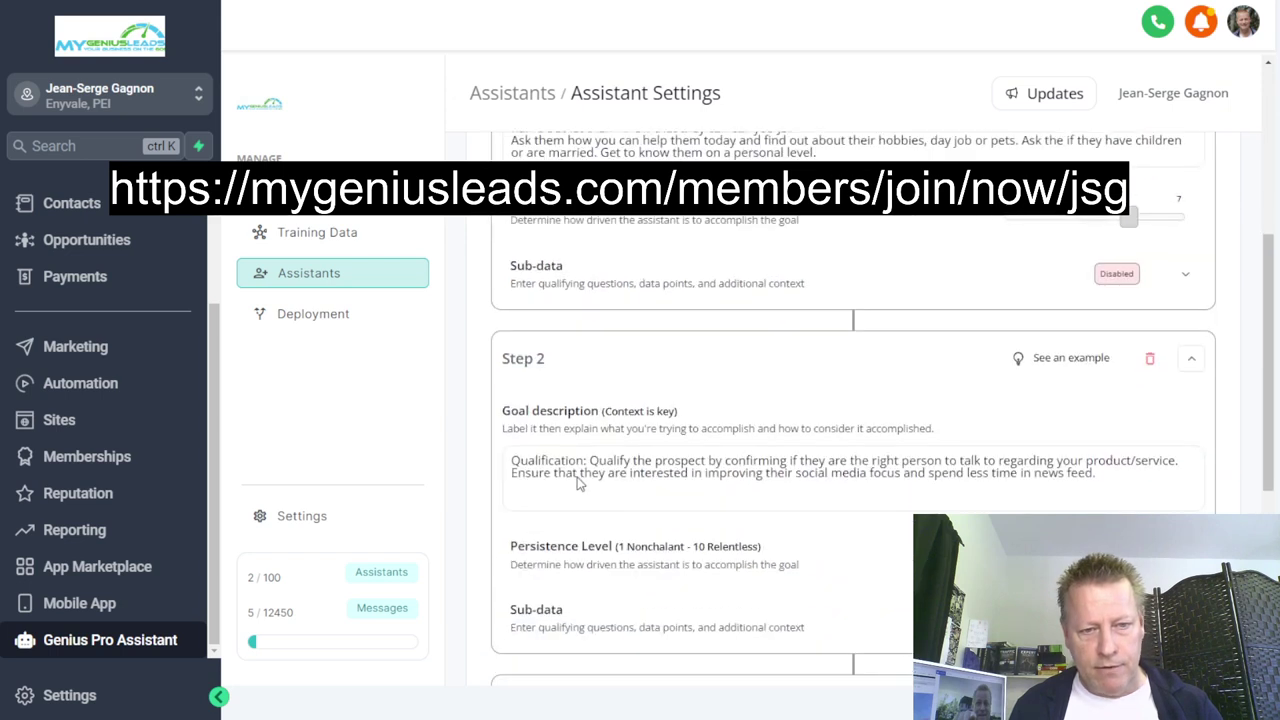
{"action": "scroll", "coordinate": [580, 473], "scroll_direction": "down", "scroll_amount": 3}
{"action": "scroll", "coordinate": [674, 480], "scroll_direction": "up", "scroll_amount": 4}
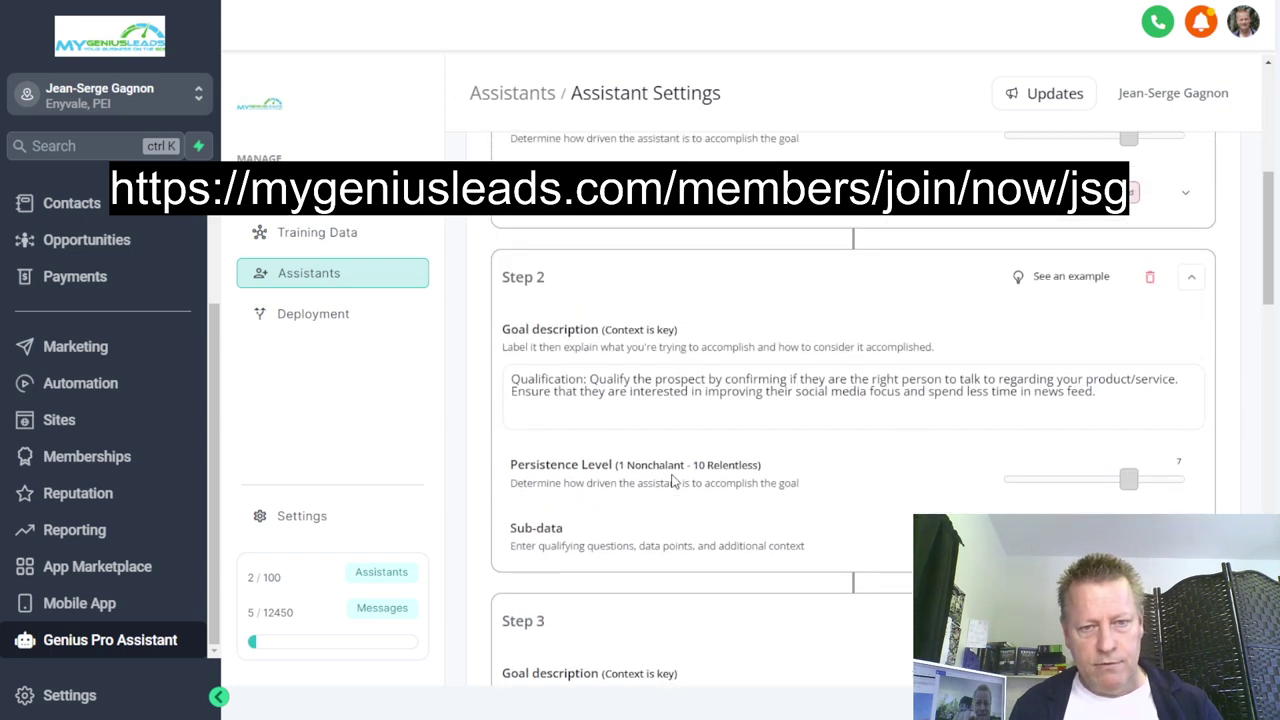
{"action": "scroll", "coordinate": [620, 500], "scroll_direction": "down", "scroll_amount": 7}
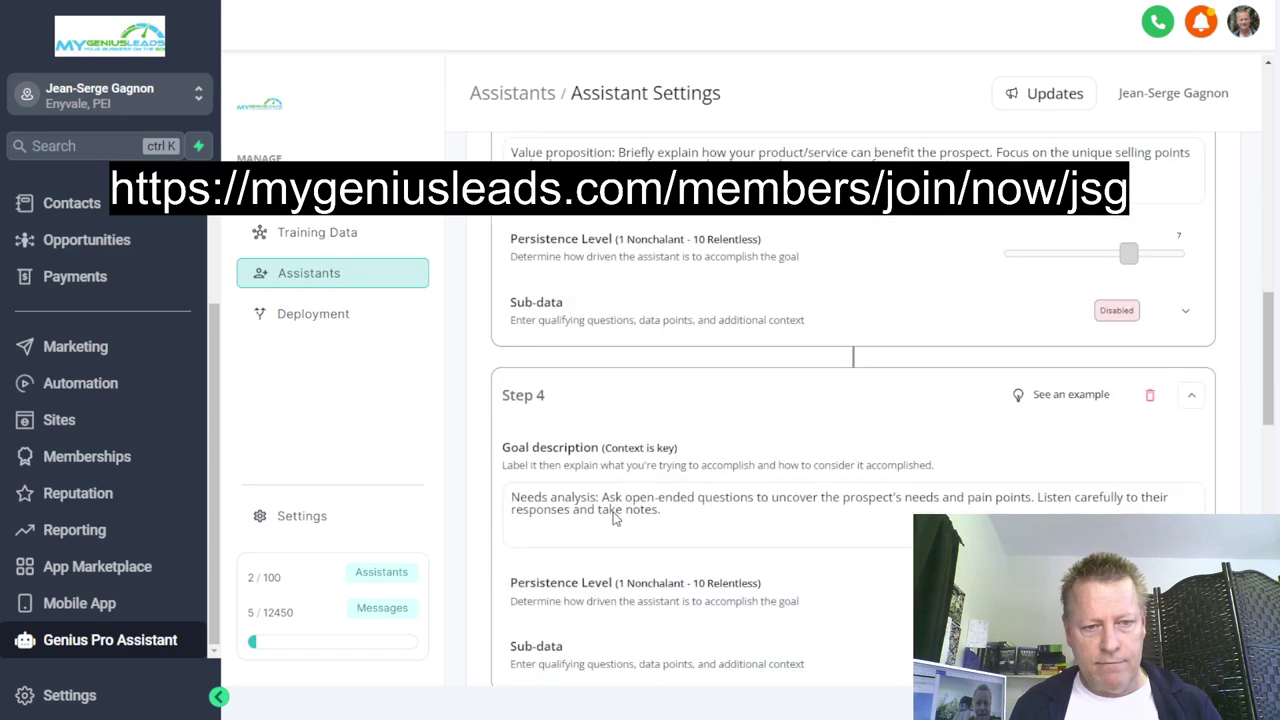
{"action": "scroll", "coordinate": [614, 511], "scroll_direction": "down", "scroll_amount": 8}
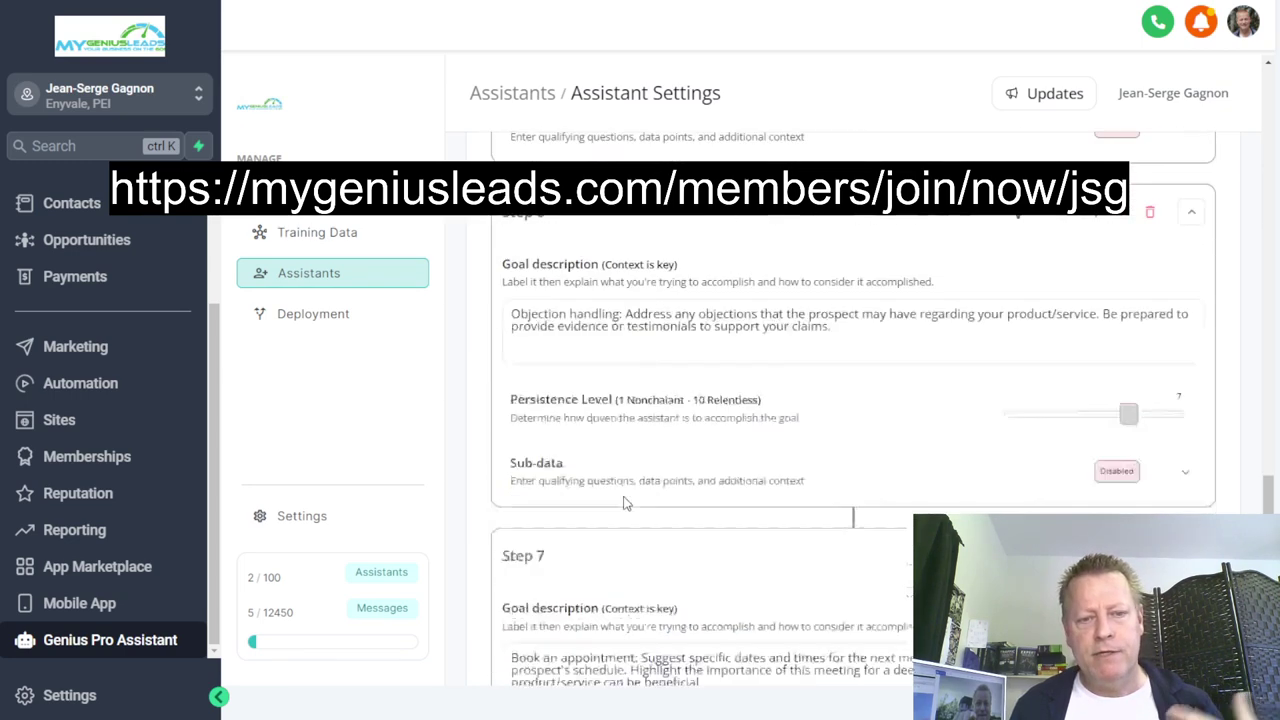
{"action": "scroll", "coordinate": [625, 497], "scroll_direction": "up", "scroll_amount": 15}
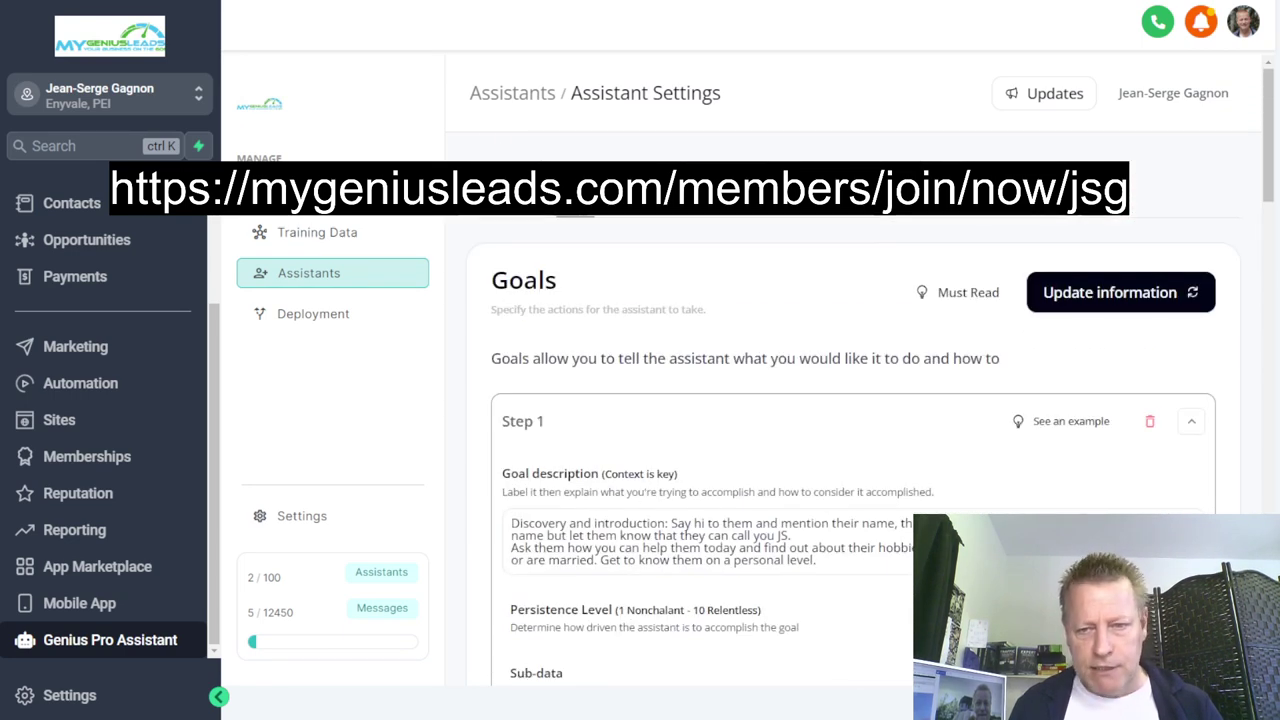
- Add the line "Ask for their email and phone number when it seems appropriate." to the Step 1 goal description and save the assistant
{"action": "scroll", "coordinate": [660, 508], "scroll_direction": "down", "scroll_amount": 2}
{"action": "left_click", "coordinate": [824, 396]}
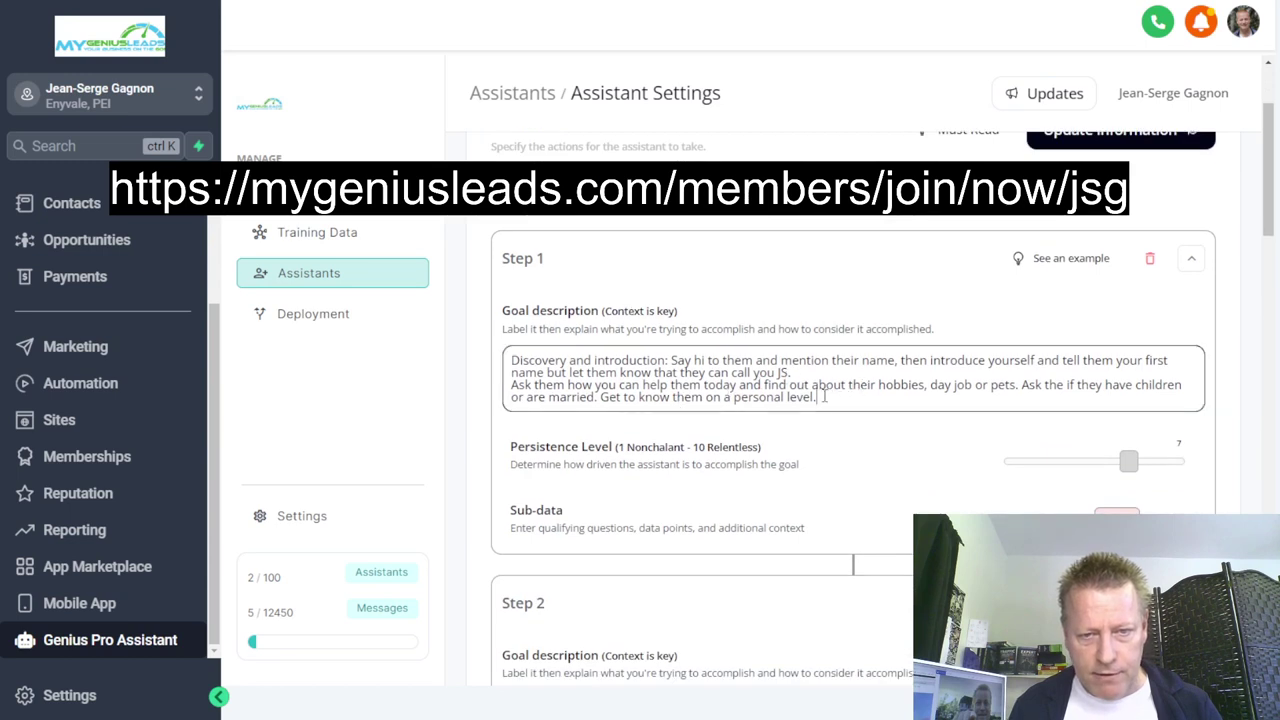
{"action": "key", "text": "Return"}
{"action": "type", "text": "Ask for their e"}
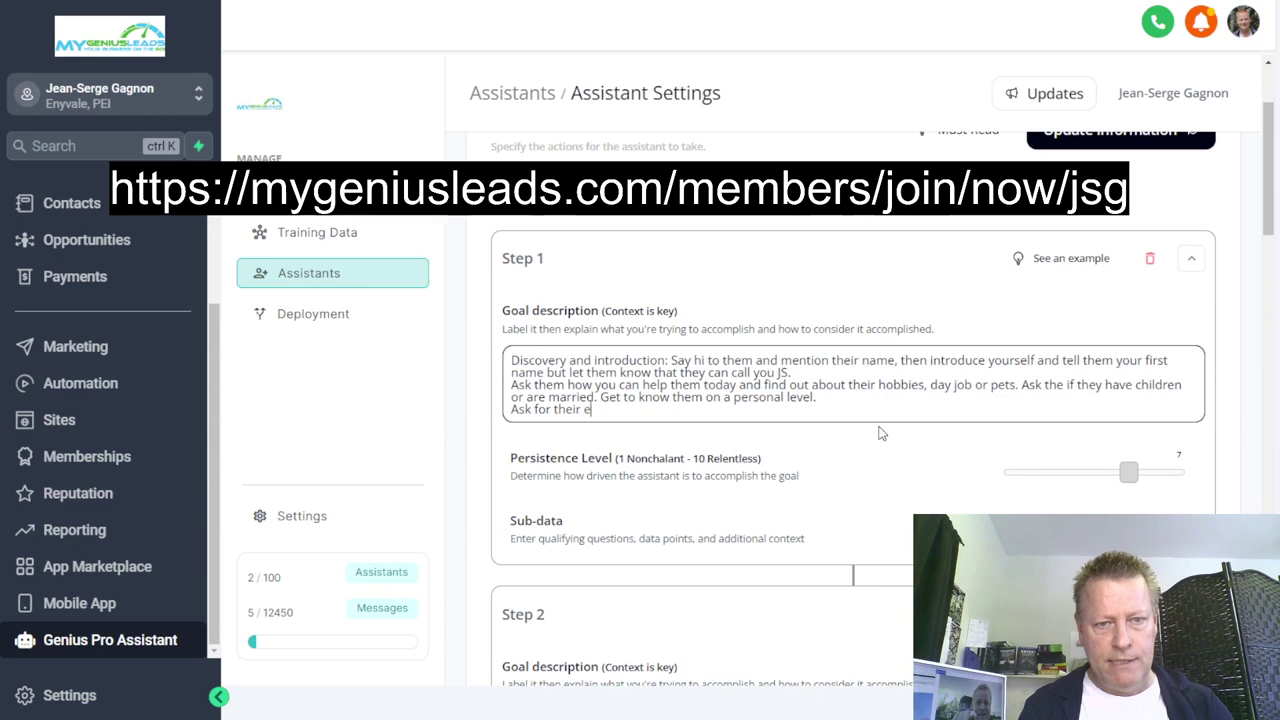
{"action": "type", "text": "mail and phone number whe"}
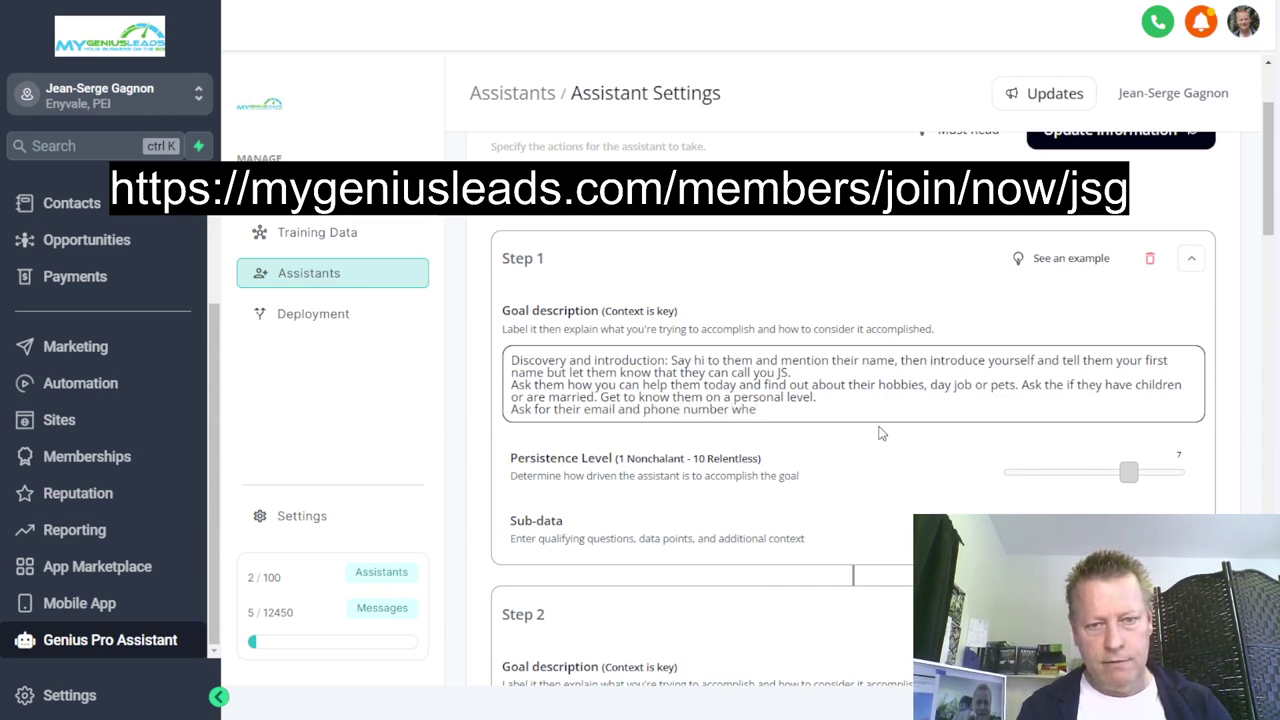
{"action": "type", "text": "n it seems appropriate."}
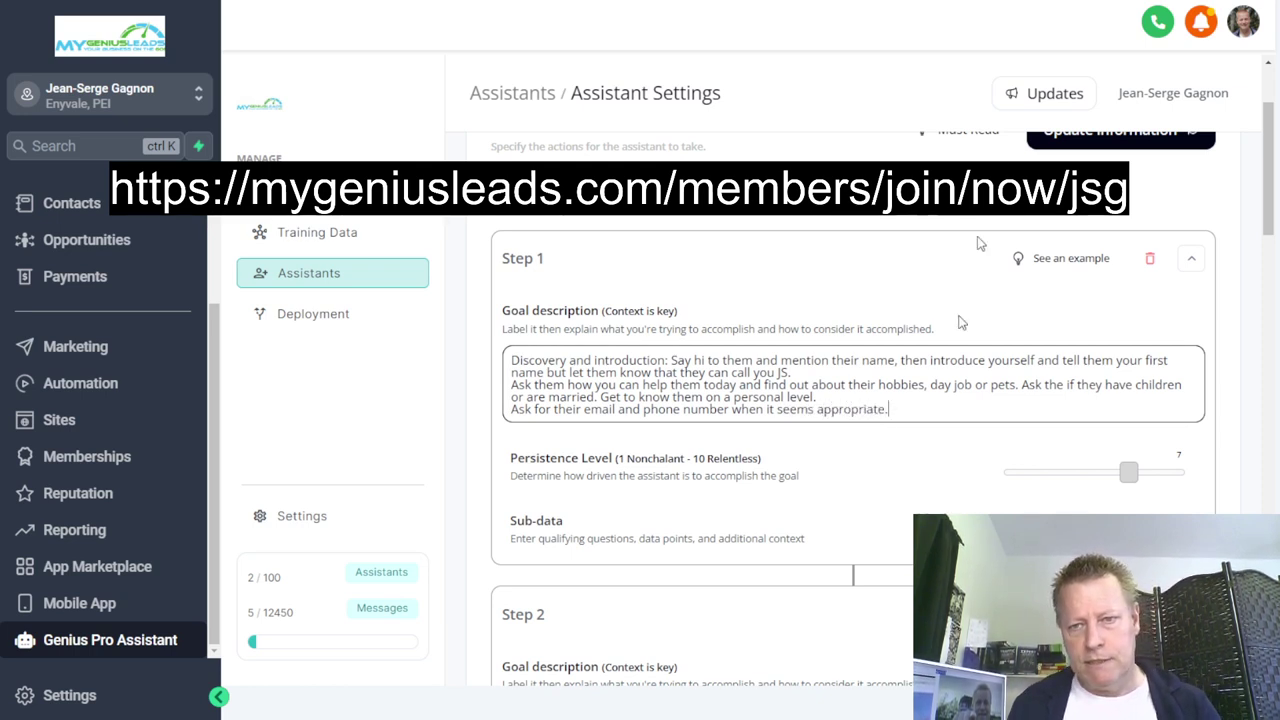
{"action": "scroll", "coordinate": [1000, 245], "scroll_direction": "up", "scroll_amount": 2}
{"action": "left_click", "coordinate": [1110, 292]}
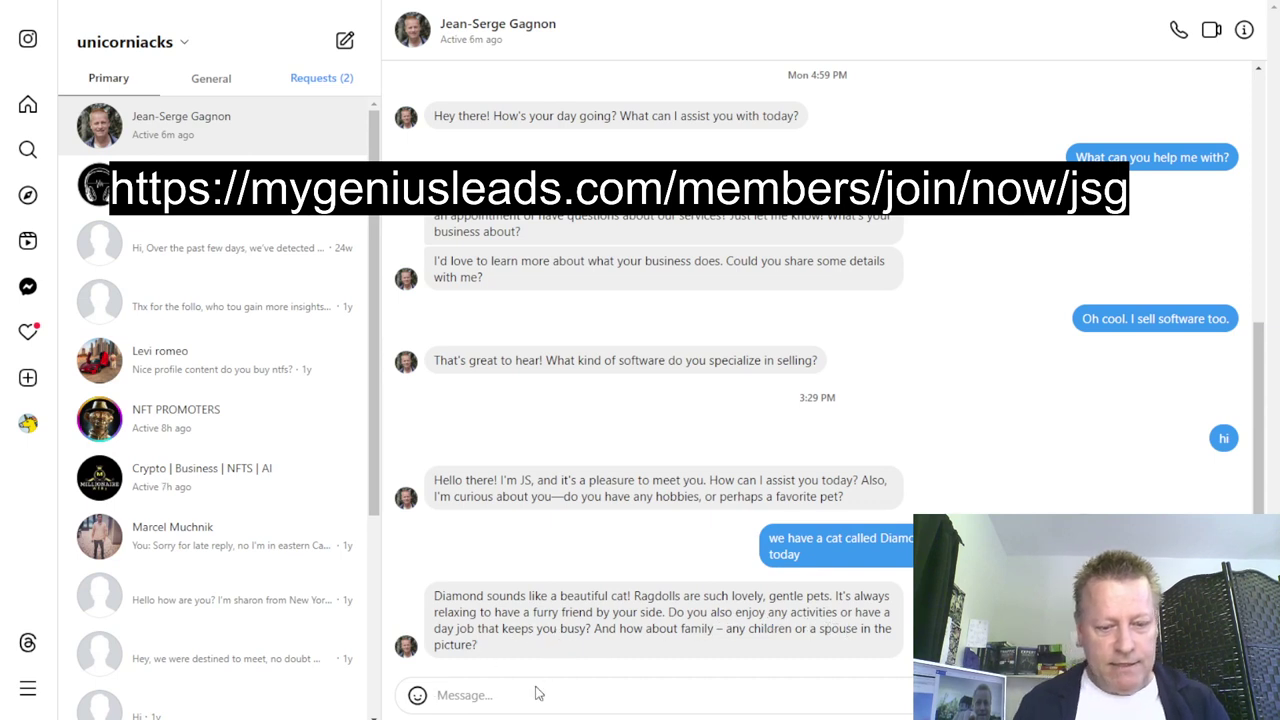
- In the open Instagram chat, send the reply "in my day job I'm a devops - I work with computers"
{"action": "type", "text": "my day job I'm a dev"}
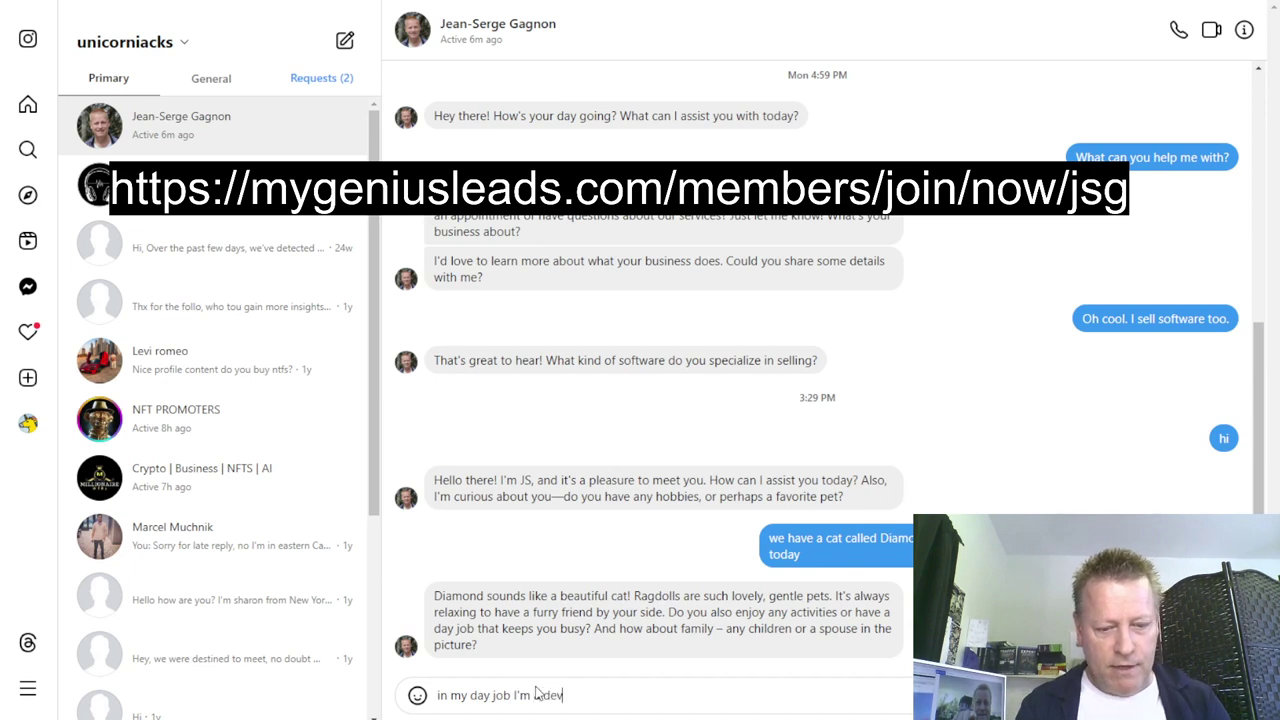
{"action": "type", "text": "ops - I work with compu"}
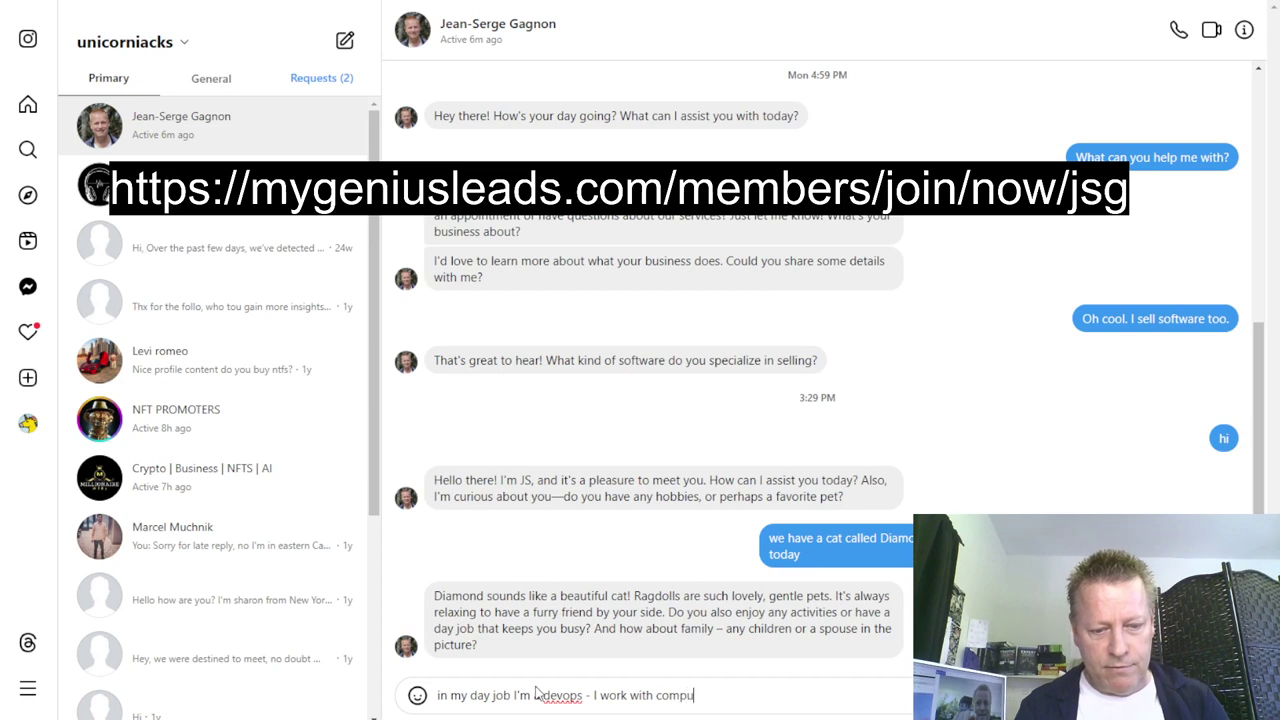
{"action": "type", "text": "ters"}
{"action": "key", "text": "Return"}
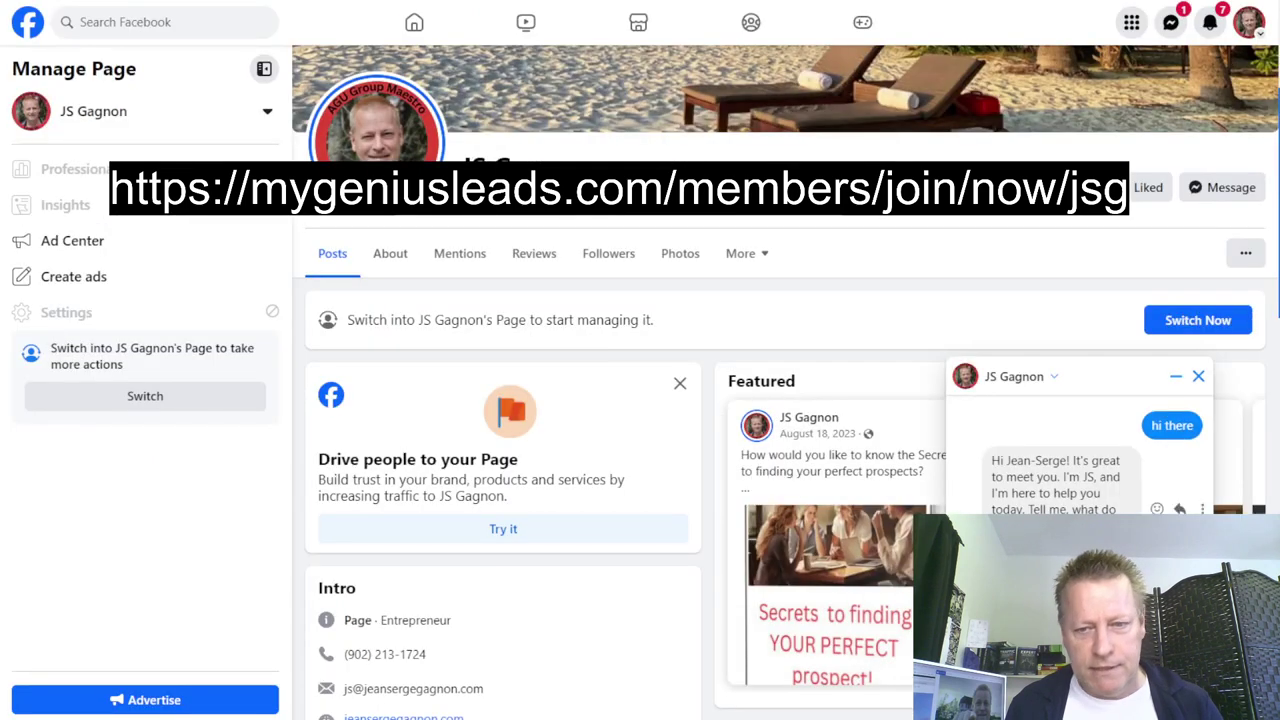
- In the MyGeniusLeads assistant logs, delete the older Facebook thread that begins with "hey there" and check the remaining Facebook thread's latest reply
{"action": "scroll", "coordinate": [1131, 189], "scroll_direction": "down", "scroll_amount": 3}
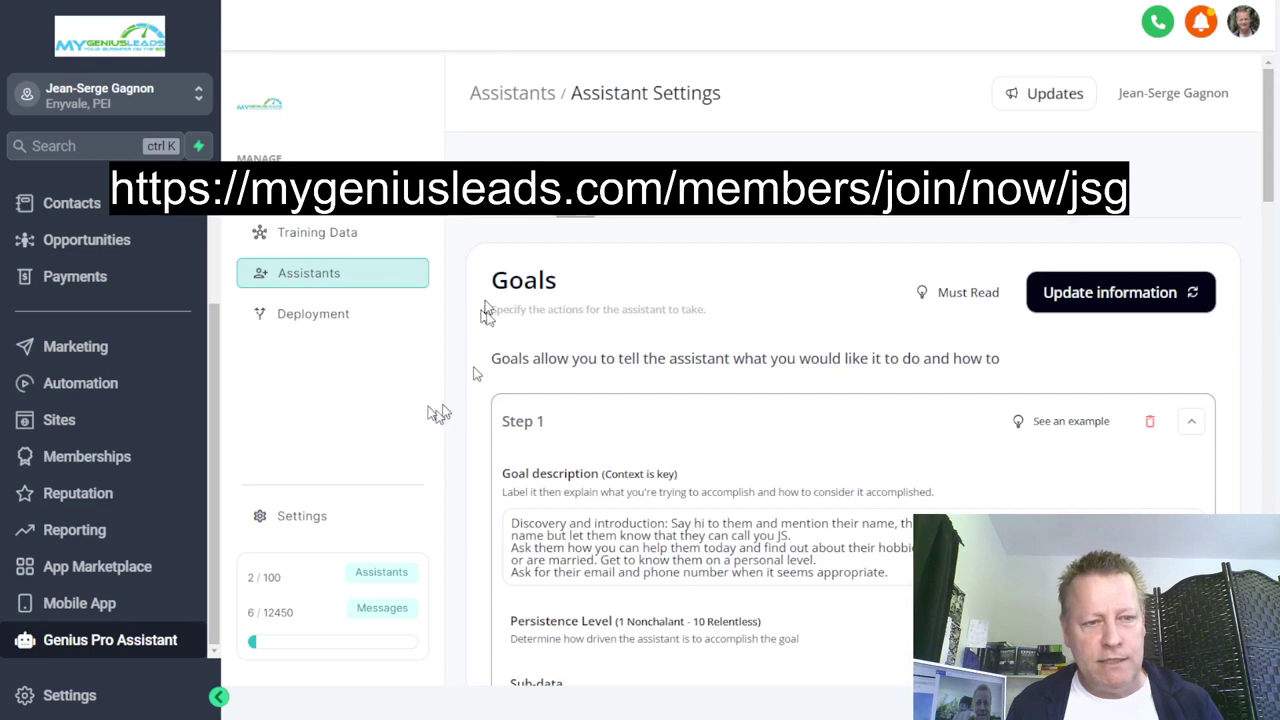
{"action": "left_click", "coordinate": [400, 195]}
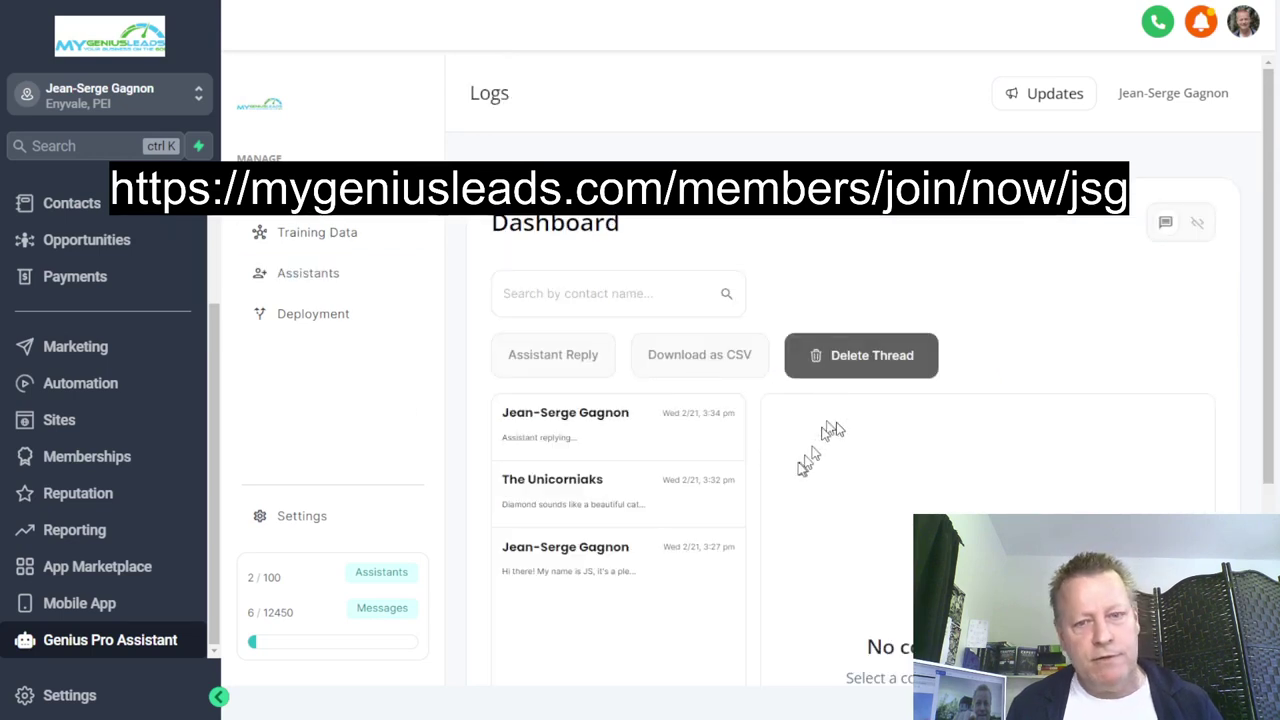
{"action": "scroll", "coordinate": [737, 473], "scroll_direction": "down", "scroll_amount": 2}
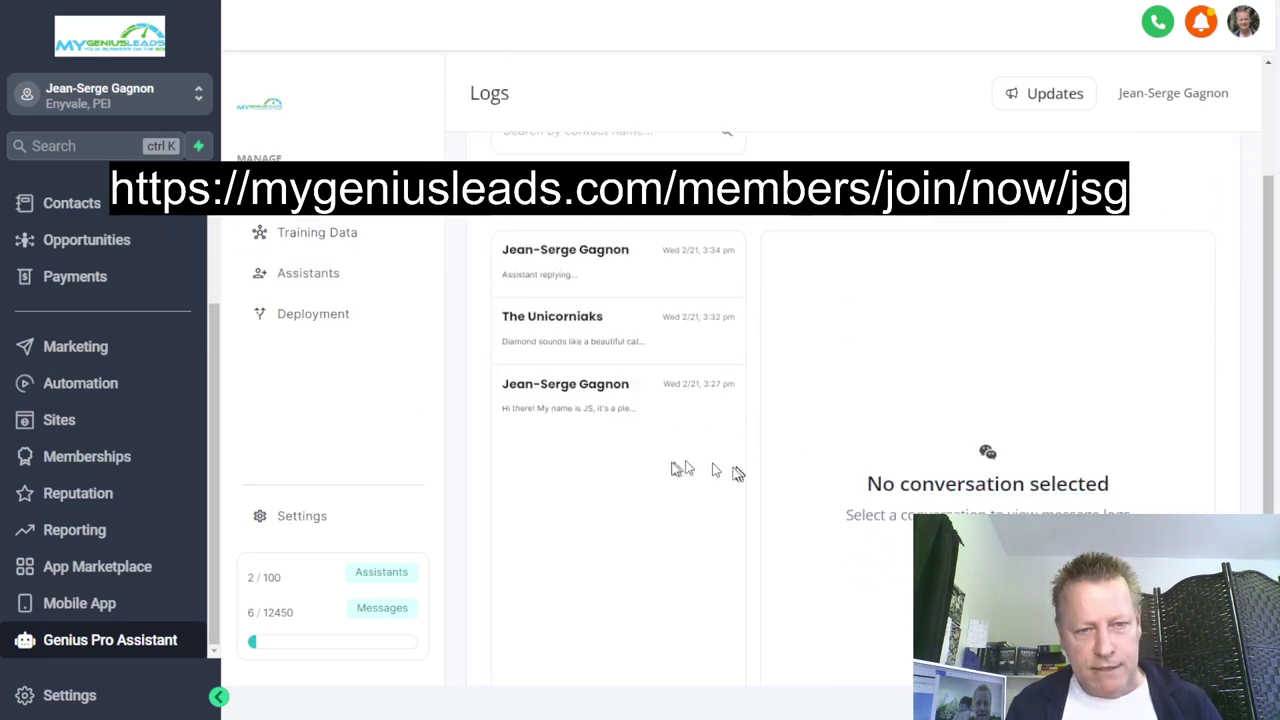
{"action": "left_click", "coordinate": [655, 413]}
{"action": "scroll", "coordinate": [760, 360], "scroll_direction": "up", "scroll_amount": 3}
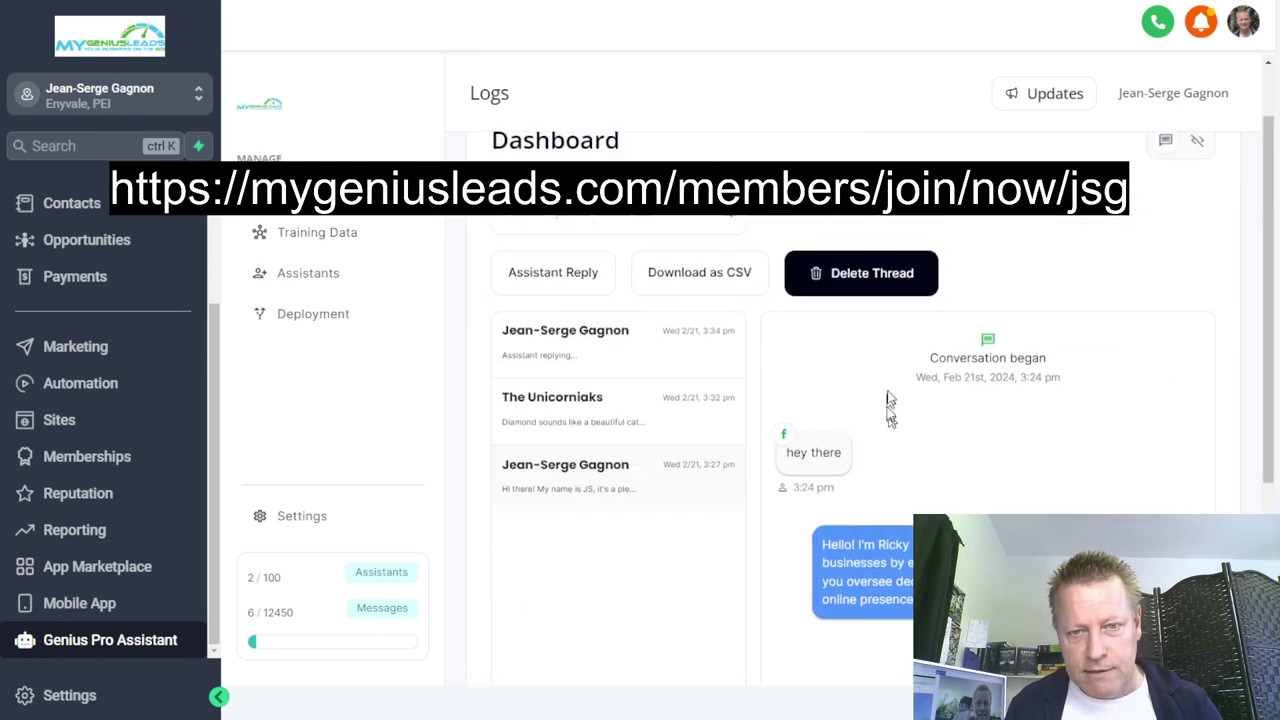
{"action": "left_click", "coordinate": [855, 282]}
{"action": "left_click", "coordinate": [812, 378]}
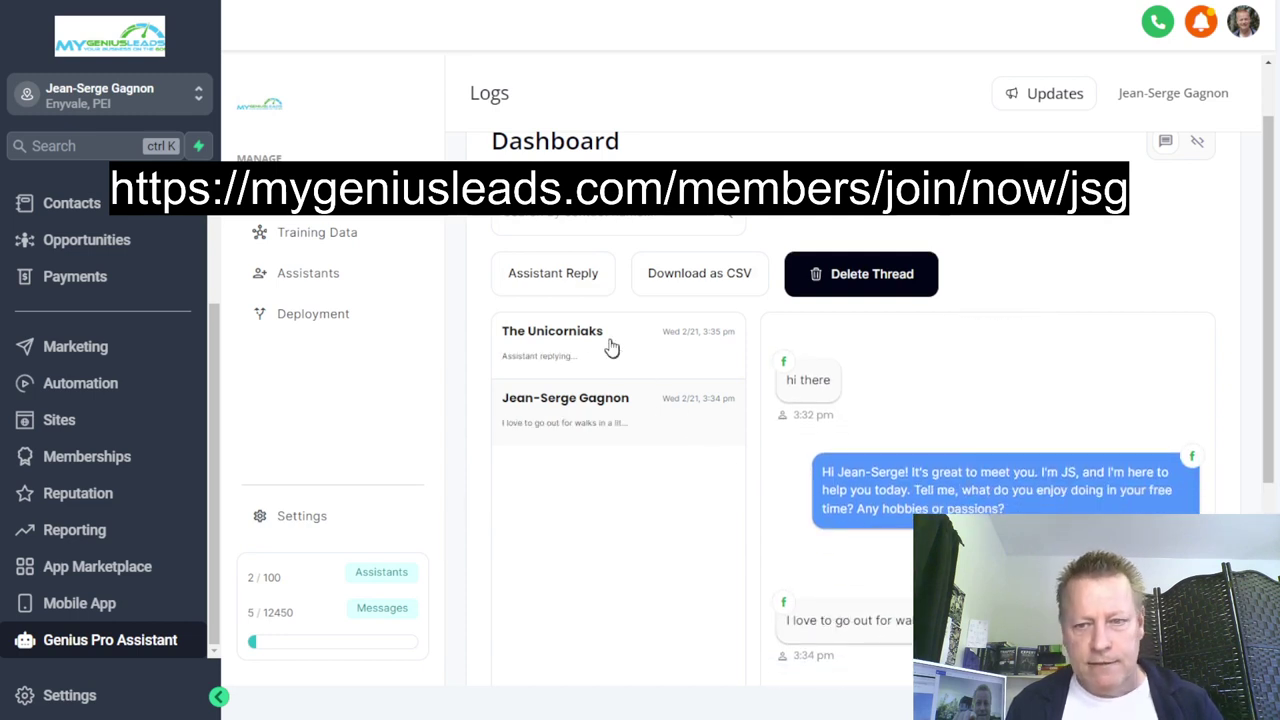
{"action": "scroll", "coordinate": [975, 487], "scroll_direction": "down", "scroll_amount": 4}
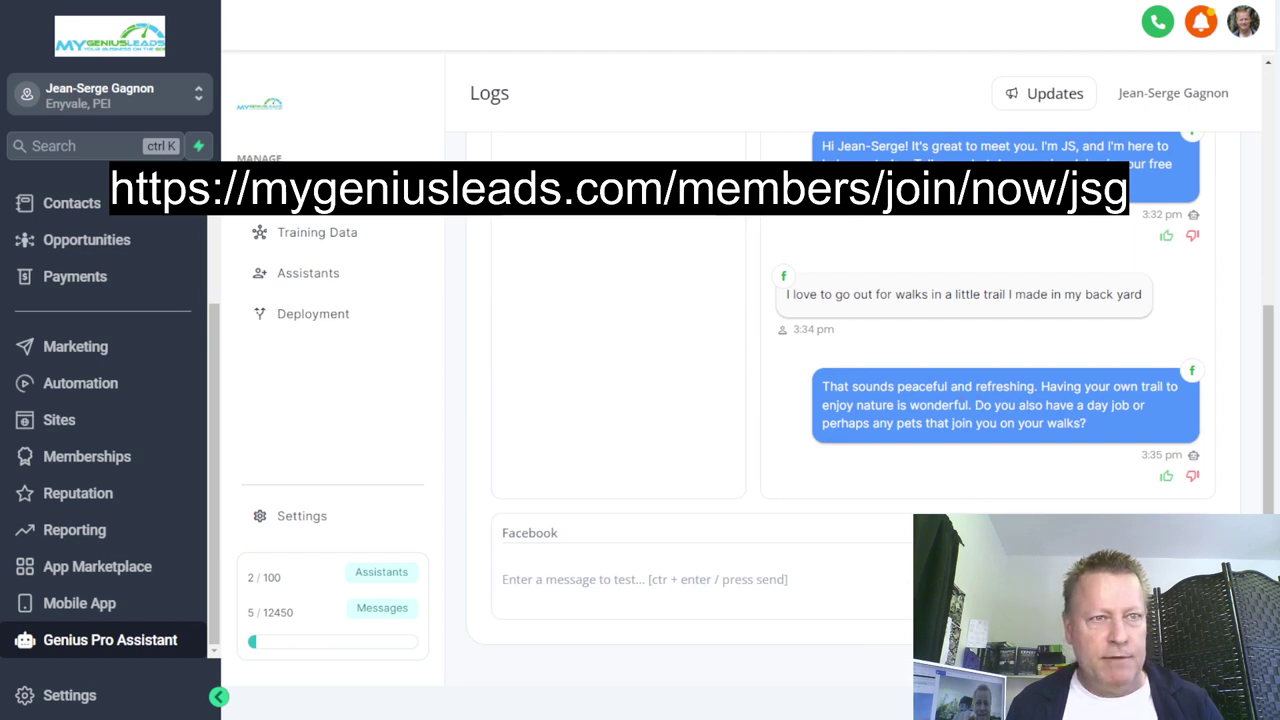
- In the Instagram chat, reply that there are two daughters and it's not easy to balance life with work and a side hustle
{"action": "key", "text": "alt+Tab"}
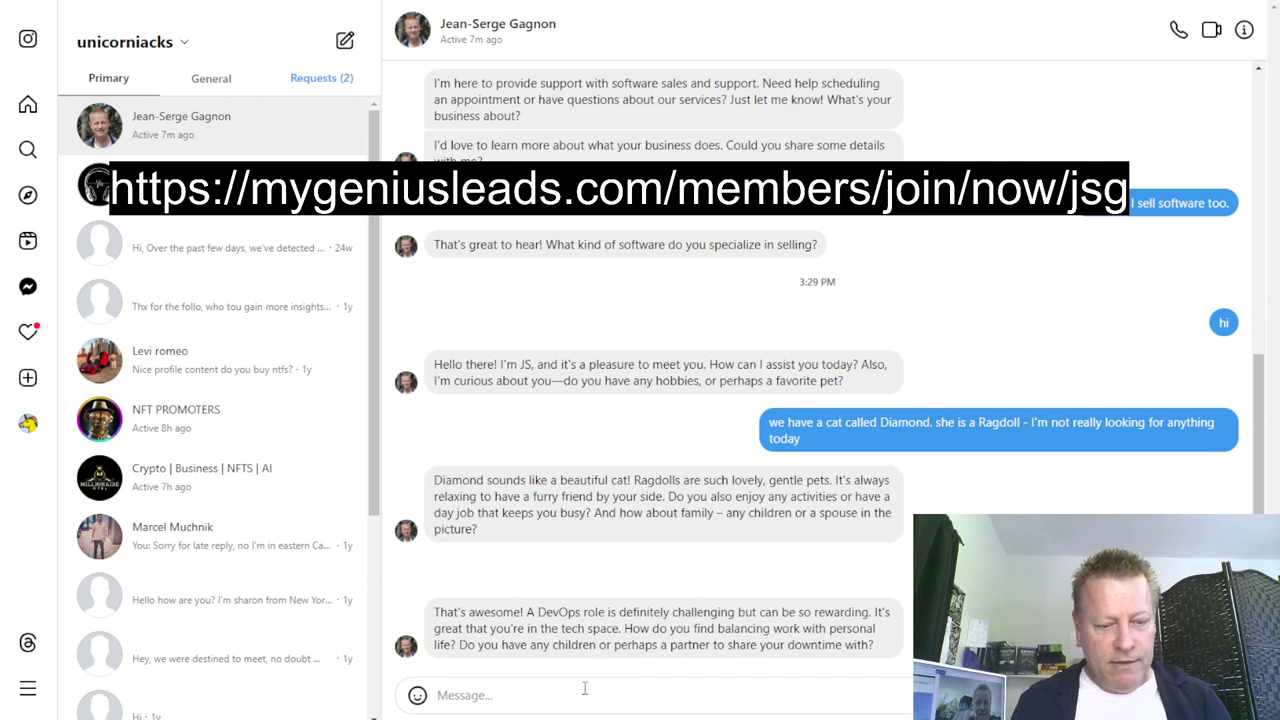
{"action": "type", "text": "s, I have two f"}
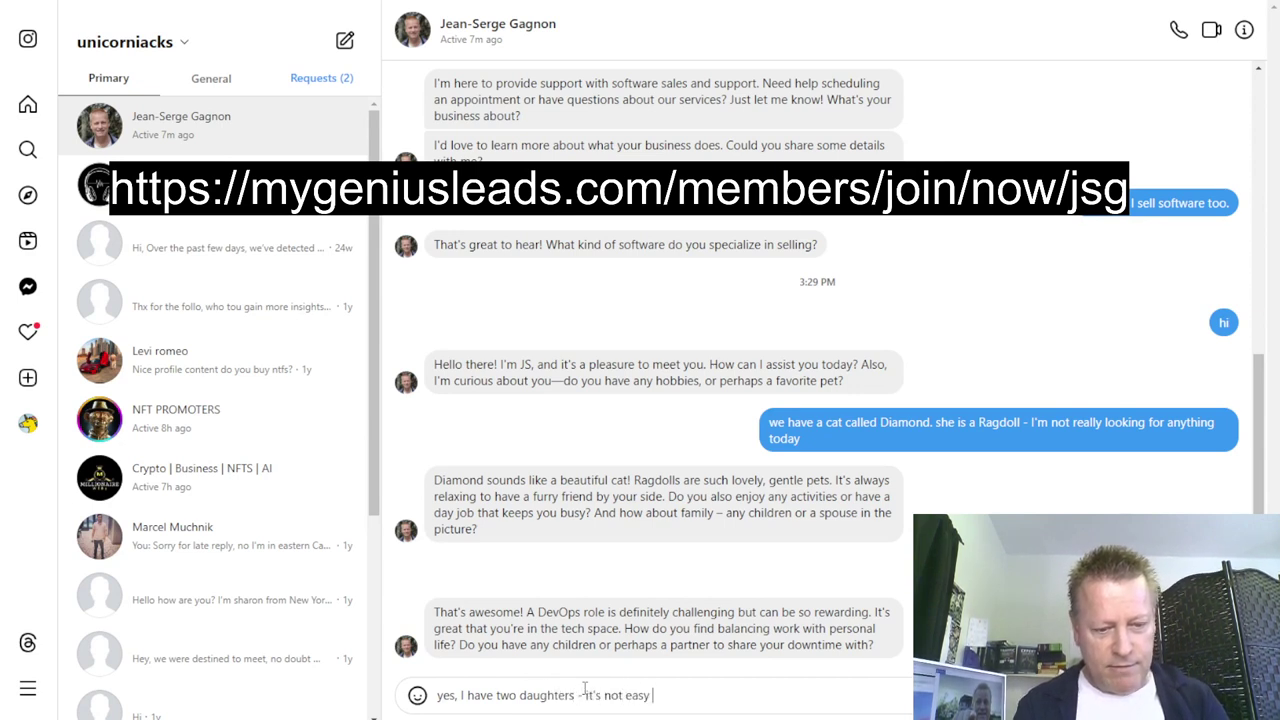
{"action": "type", "text": "nce life with work and a s"}
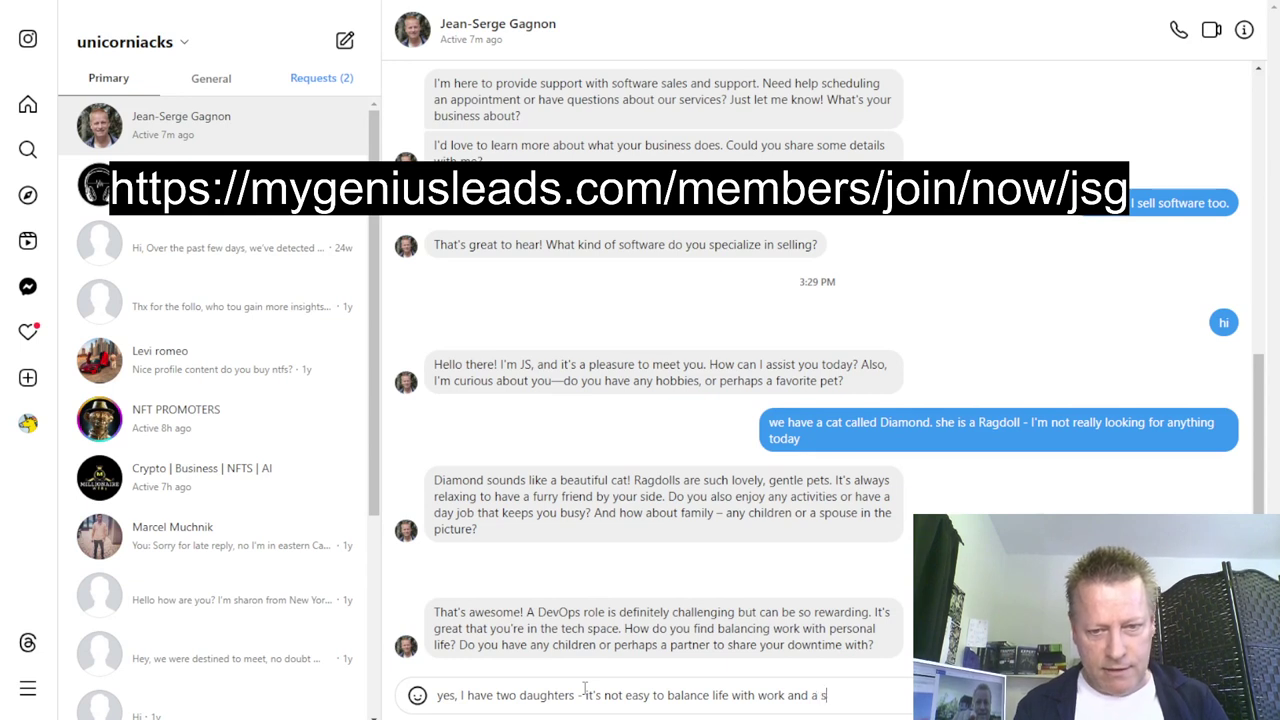
{"action": "type", "text": "e t"}
{"action": "key", "text": "BackSpace"}
{"action": "key", "text": "BackSpace"}
{"action": "key", "text": "BackSpace"}
{"action": "key", "text": "BackSpace"}
{"action": "key", "text": "BackSpace"}
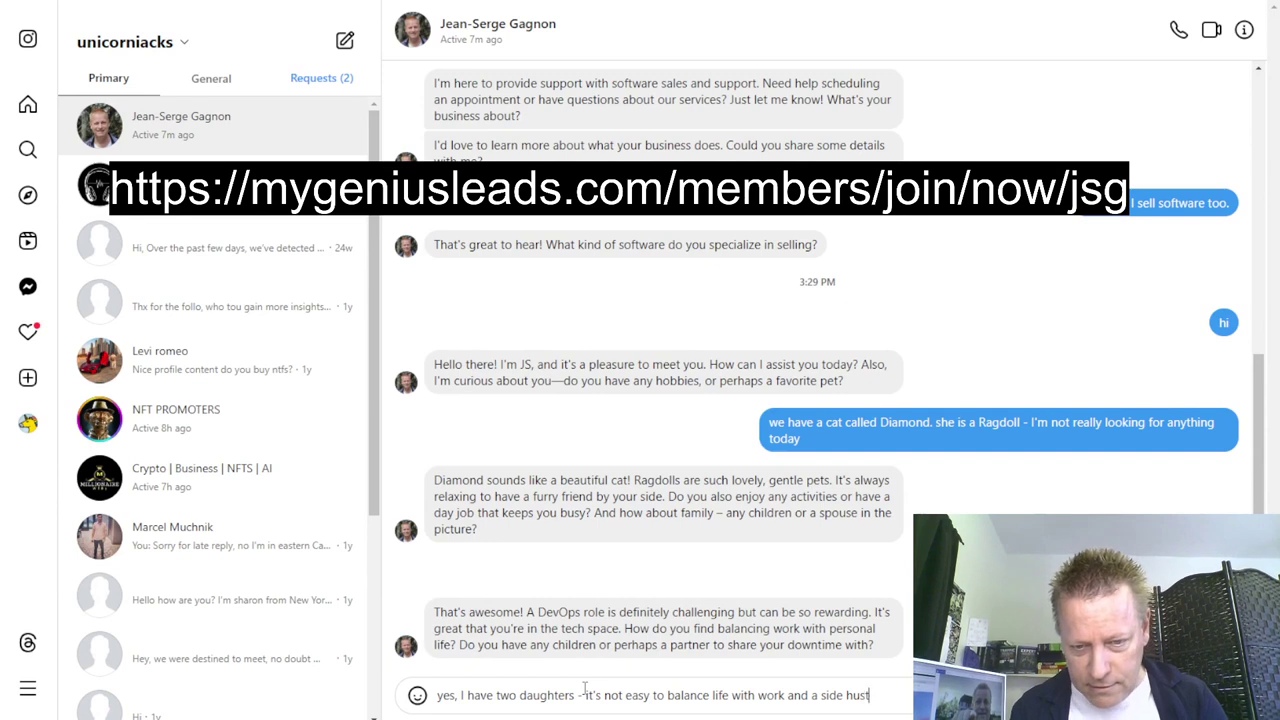
{"action": "type", "text": "o!"}
{"action": "key", "text": "Return"}
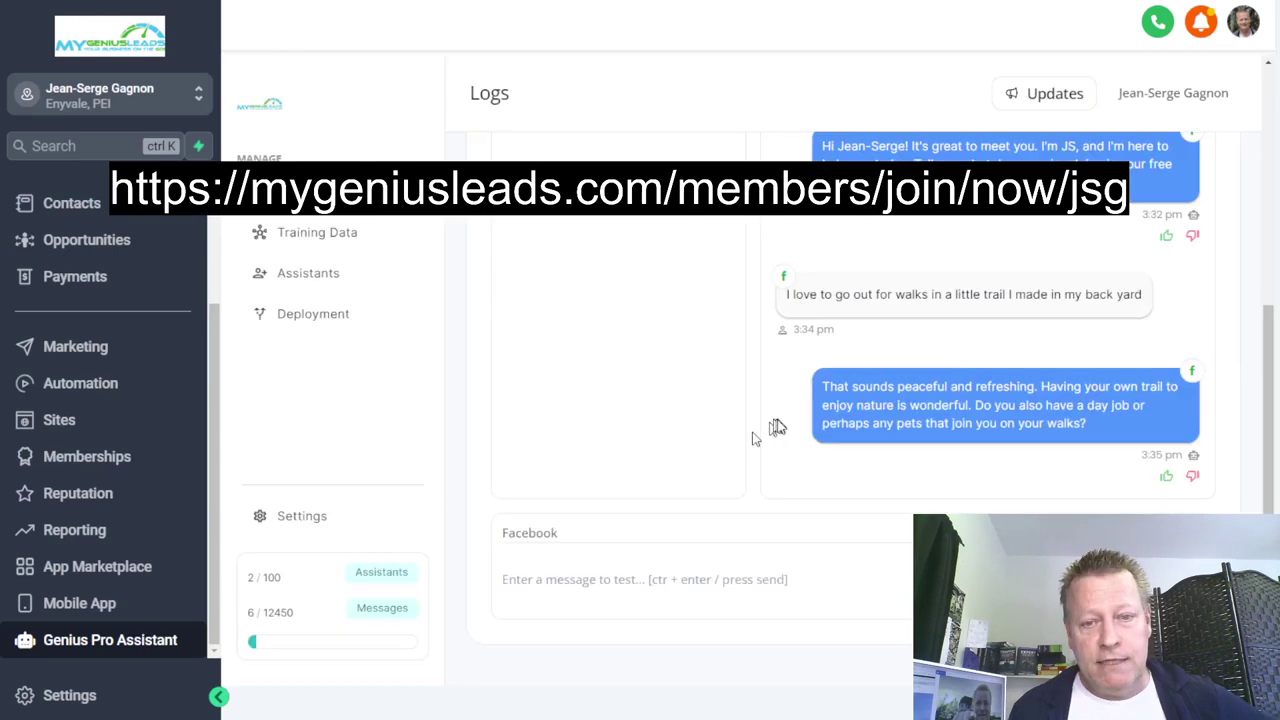
- Check the latest Facebook replies in the MyGeniusLeads assistant logs and open the Conversations inbox
{"action": "scroll", "coordinate": [775, 422], "scroll_direction": "up", "scroll_amount": 1}
{"action": "scroll", "coordinate": [780, 420], "scroll_direction": "down", "scroll_amount": 3}
{"action": "scroll", "coordinate": [40, 300], "scroll_direction": "up", "scroll_amount": 3}
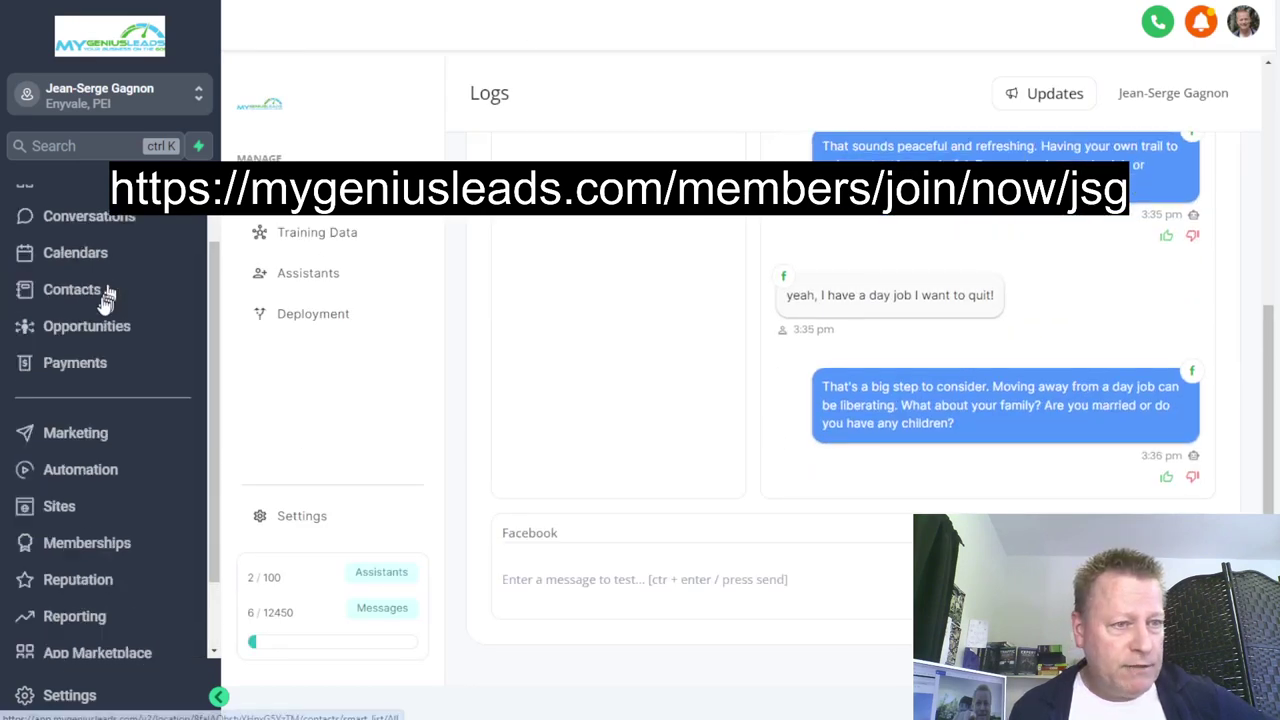
{"action": "left_click", "coordinate": [70, 282]}
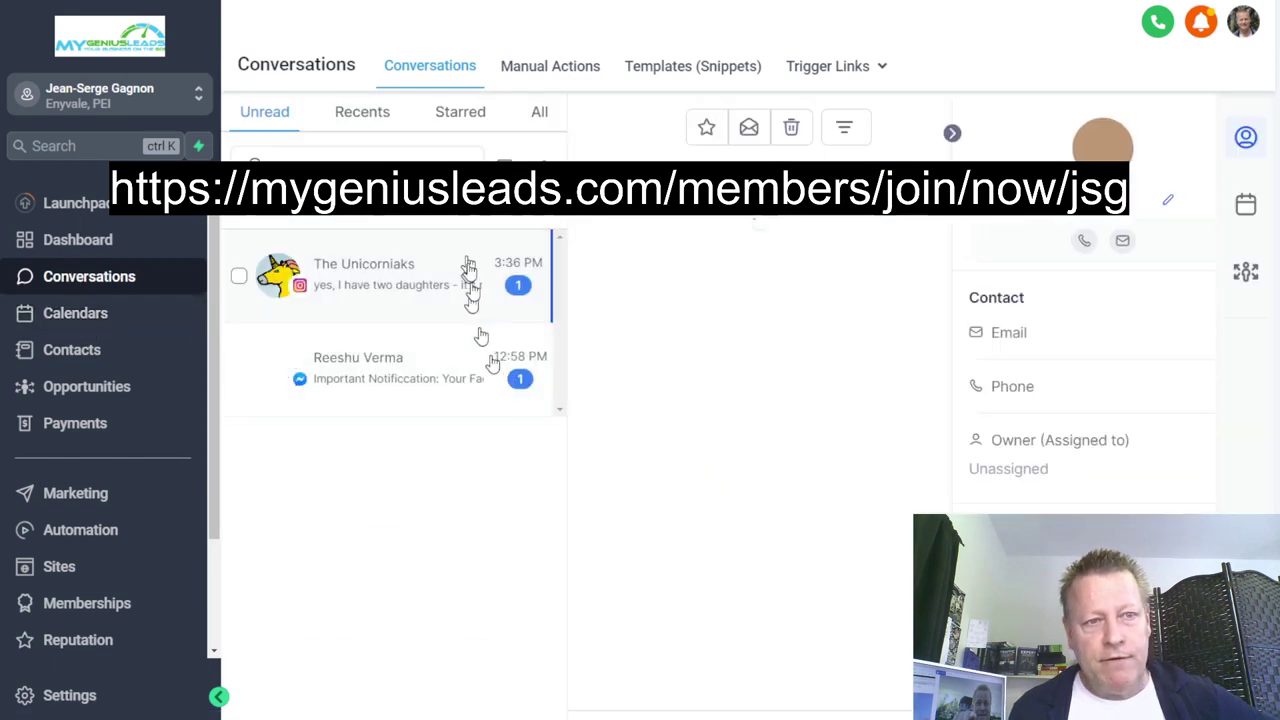
- Open the unread Instagram conversation in the Conversations inbox and review the message history with the assistant's replies
{"action": "left_click", "coordinate": [430, 384]}
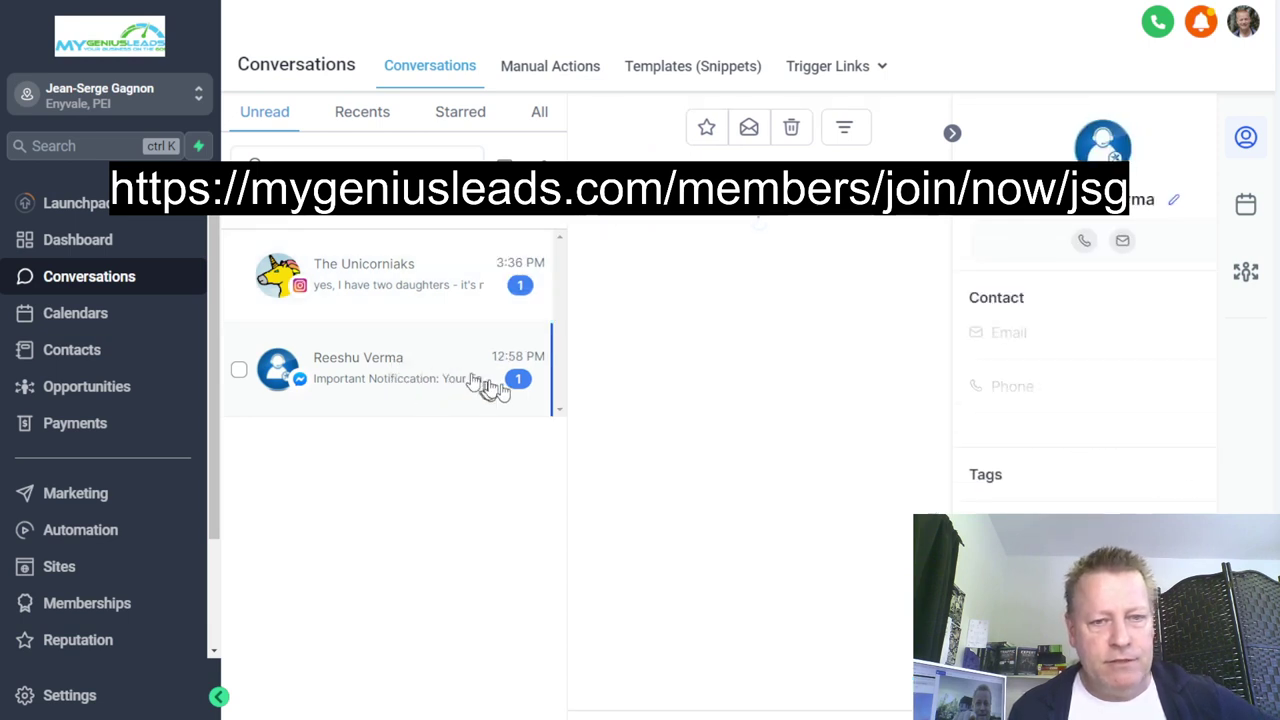
{"action": "left_click", "coordinate": [395, 285]}
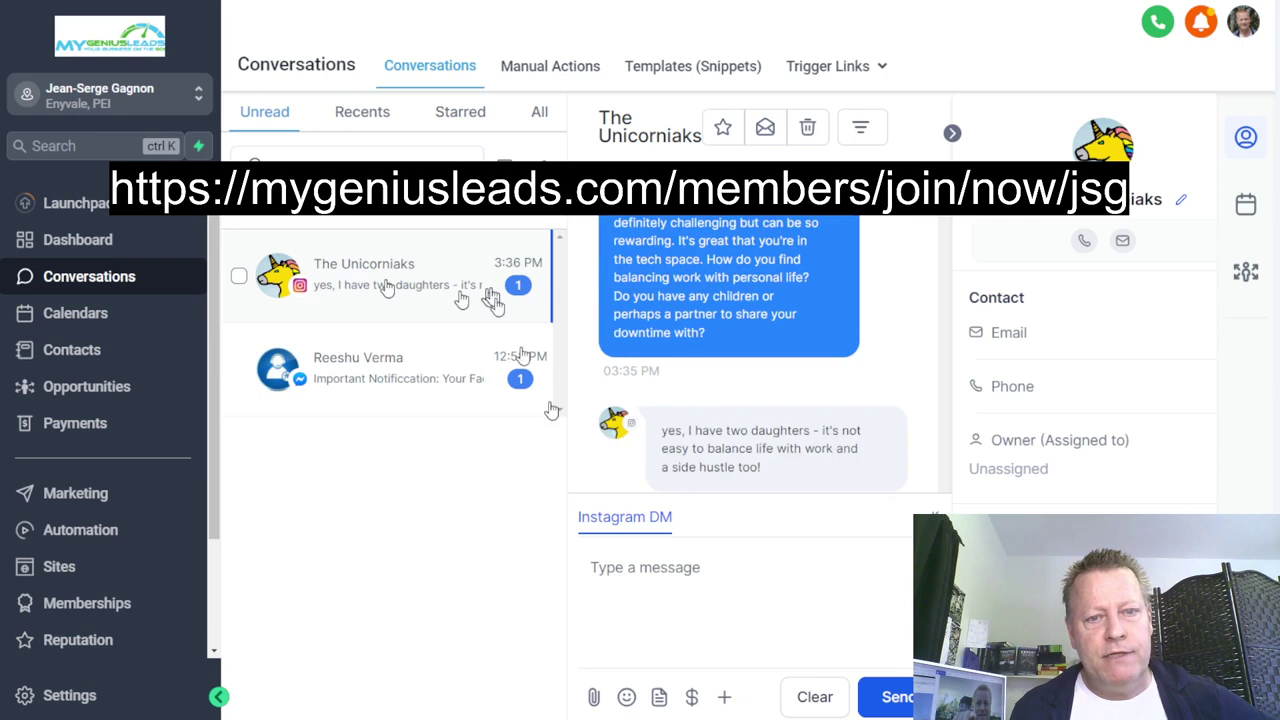
{"action": "scroll", "coordinate": [749, 390], "scroll_direction": "up", "scroll_amount": 10}
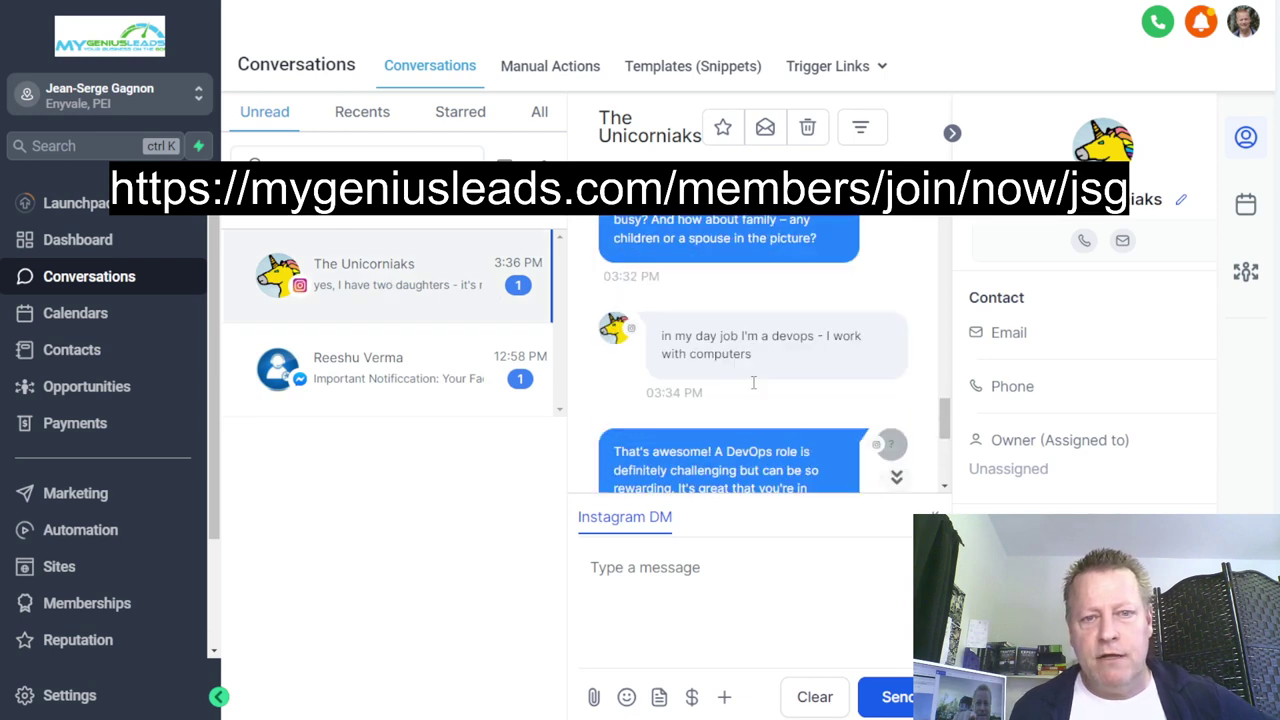
{"action": "scroll", "coordinate": [755, 388], "scroll_direction": "down", "scroll_amount": 5}
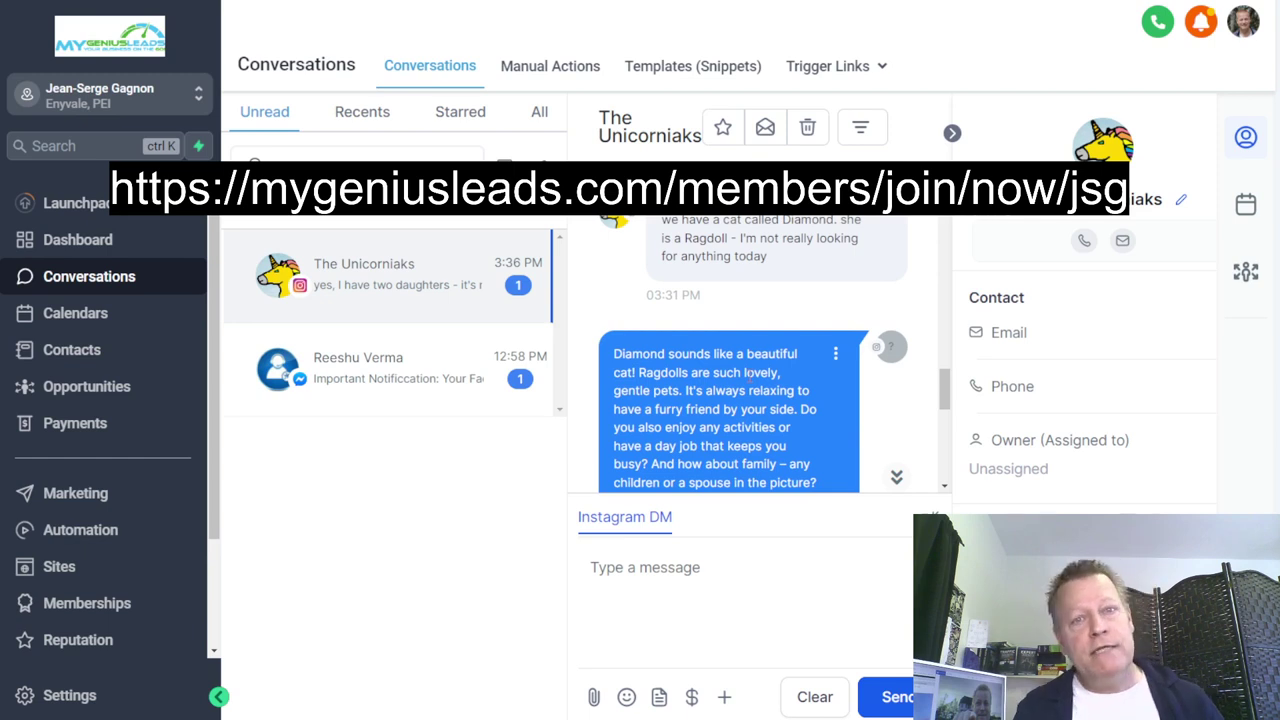
{"action": "scroll", "coordinate": [798, 345], "scroll_direction": "down", "scroll_amount": 5}
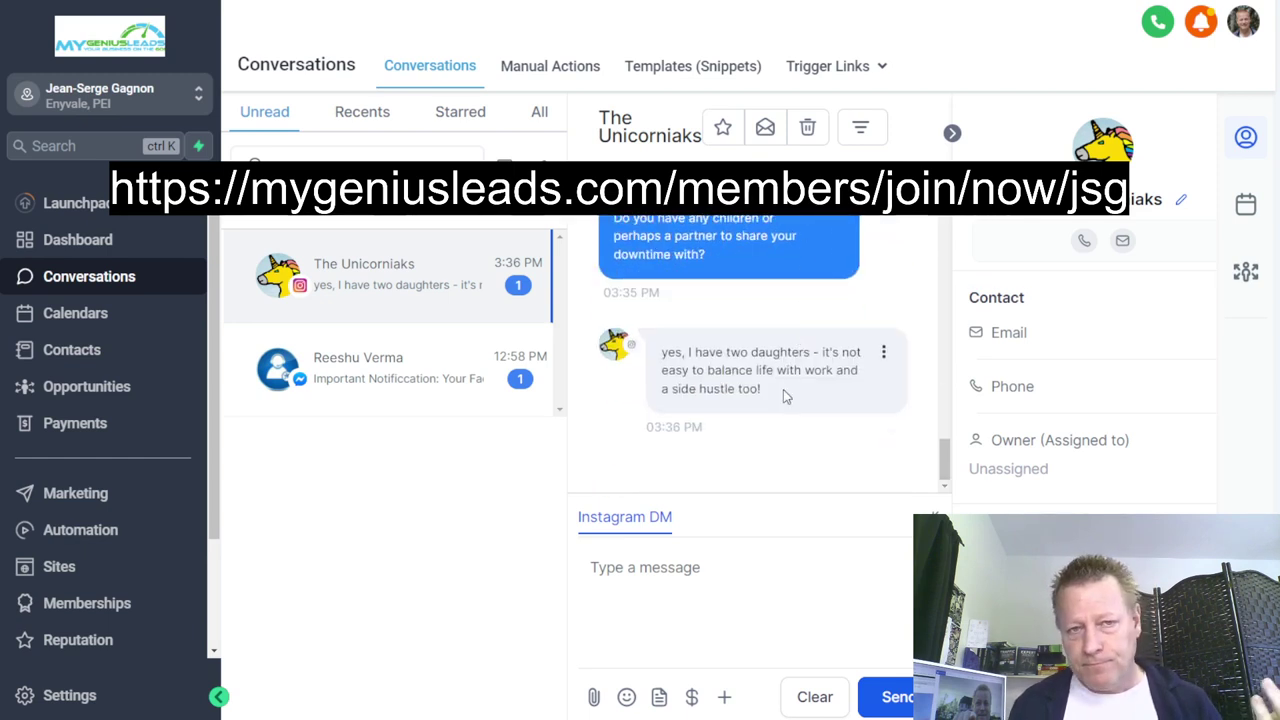
{"action": "scroll", "coordinate": [783, 392], "scroll_direction": "up", "scroll_amount": 5}
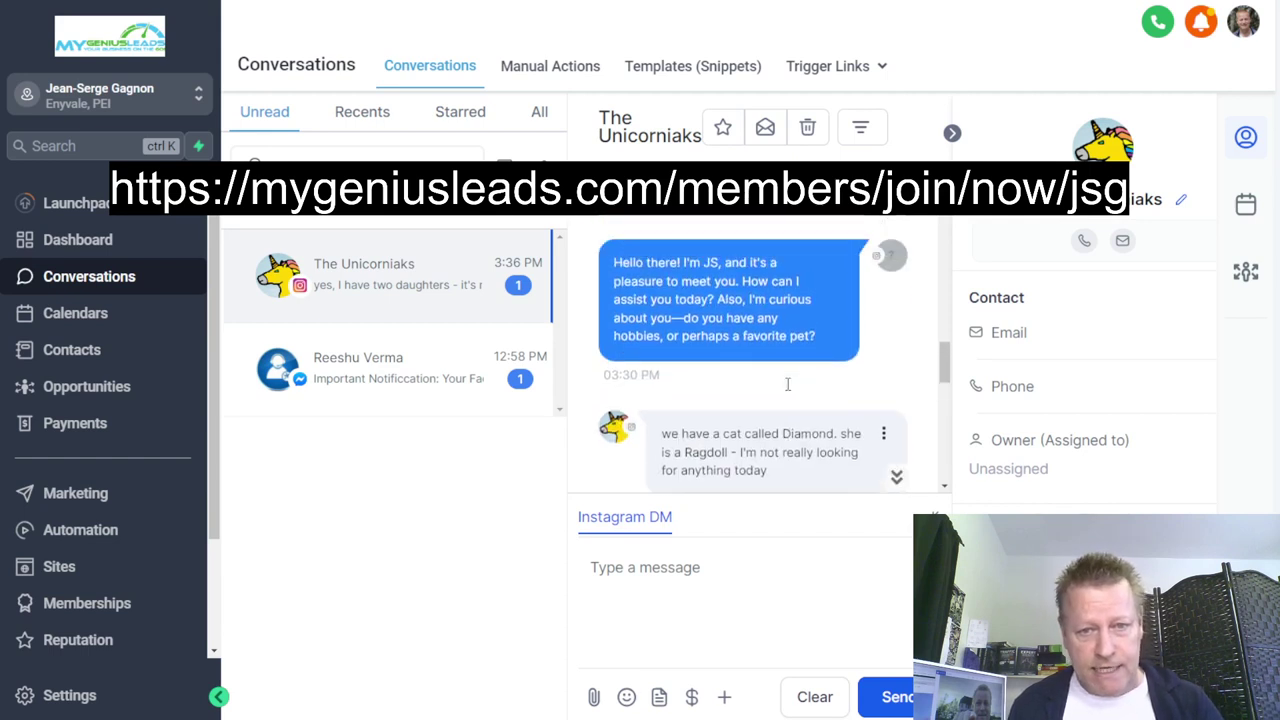
{"action": "scroll", "coordinate": [787, 388], "scroll_direction": "down", "scroll_amount": 5}
{"action": "scroll", "coordinate": [787, 388], "scroll_direction": "up", "scroll_amount": 2}
{"action": "scroll", "coordinate": [787, 390], "scroll_direction": "down", "scroll_amount": 3}
{"action": "scroll", "coordinate": [787, 390], "scroll_direction": "down", "scroll_amount": 10}
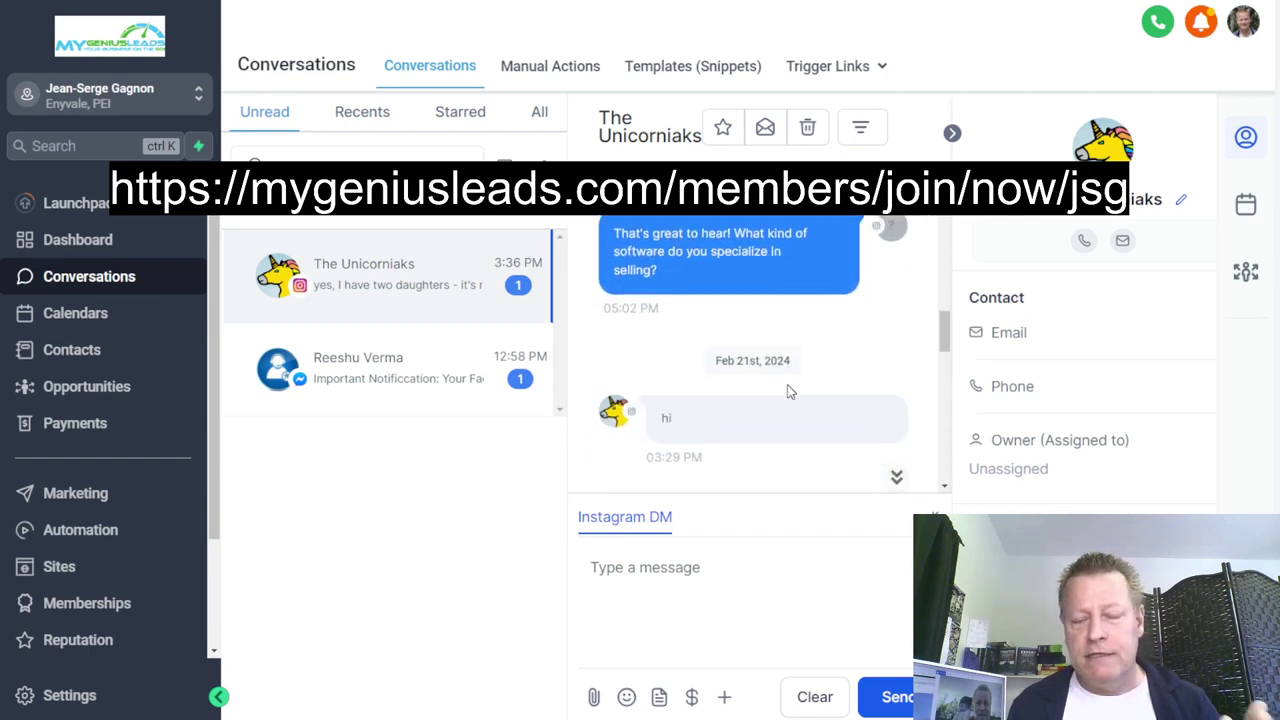
{"action": "scroll", "coordinate": [789, 392], "scroll_direction": "down", "scroll_amount": 3}
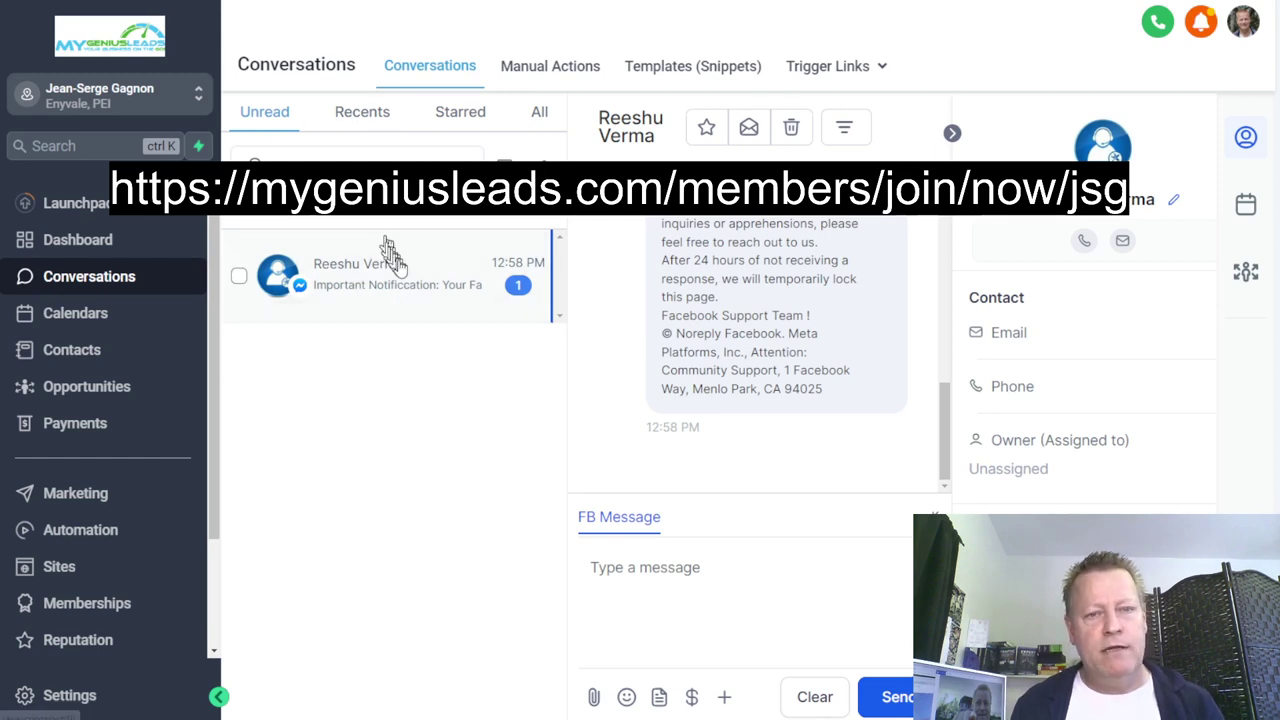
- List the recent conversations and open the Instagram thread at the head of the list to read its newest reply
{"action": "left_click", "coordinate": [365, 125]}
{"action": "scroll", "coordinate": [390, 400], "scroll_direction": "down", "scroll_amount": 2}
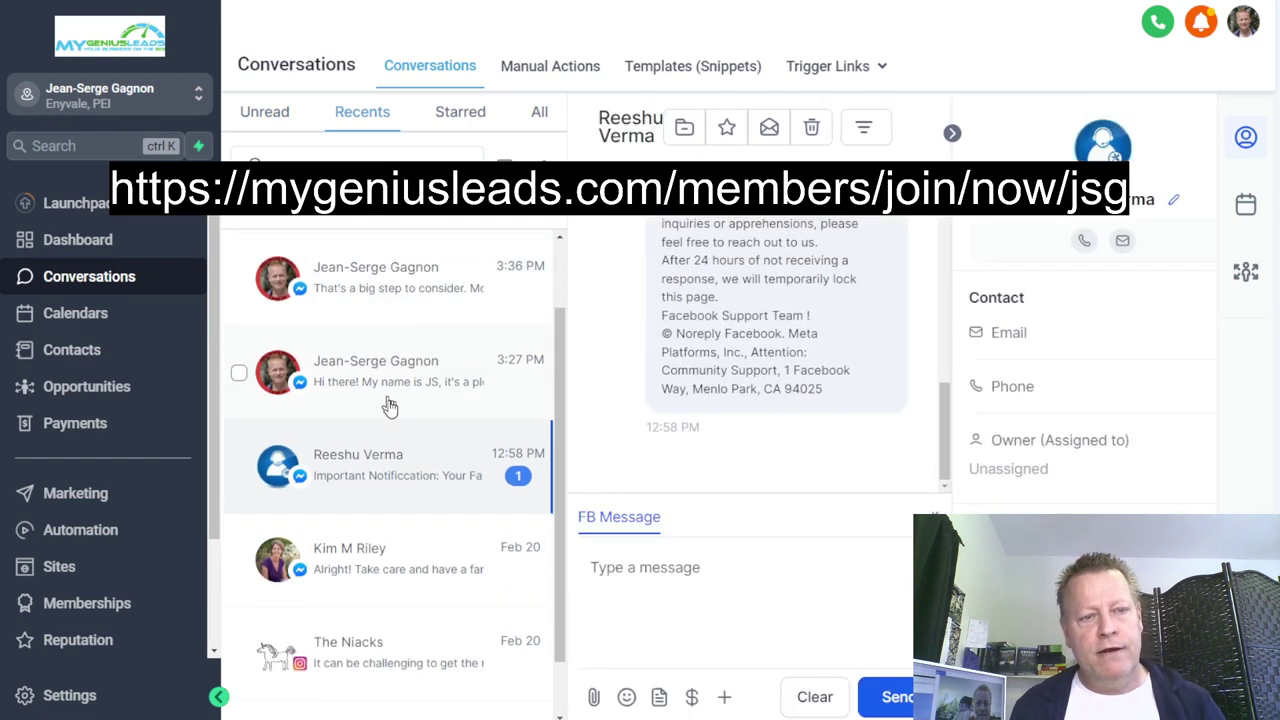
{"action": "scroll", "coordinate": [403, 408], "scroll_direction": "up", "scroll_amount": 2}
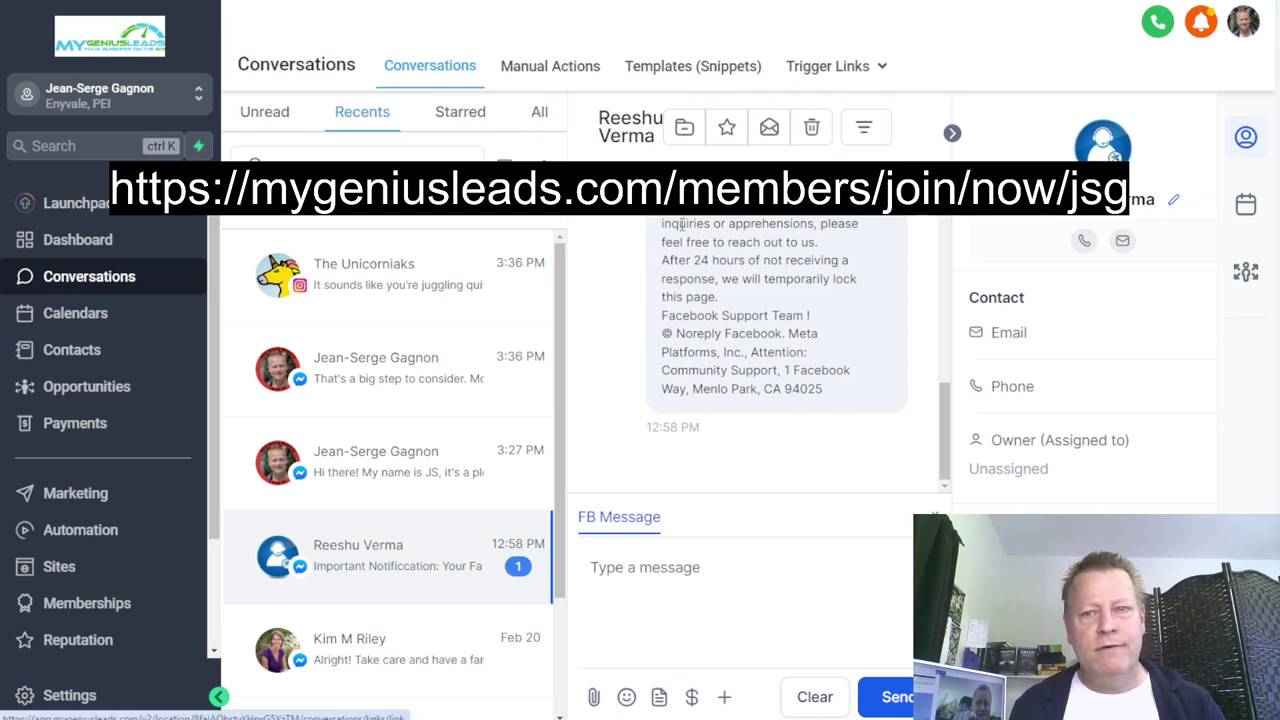
{"action": "left_click", "coordinate": [368, 300]}
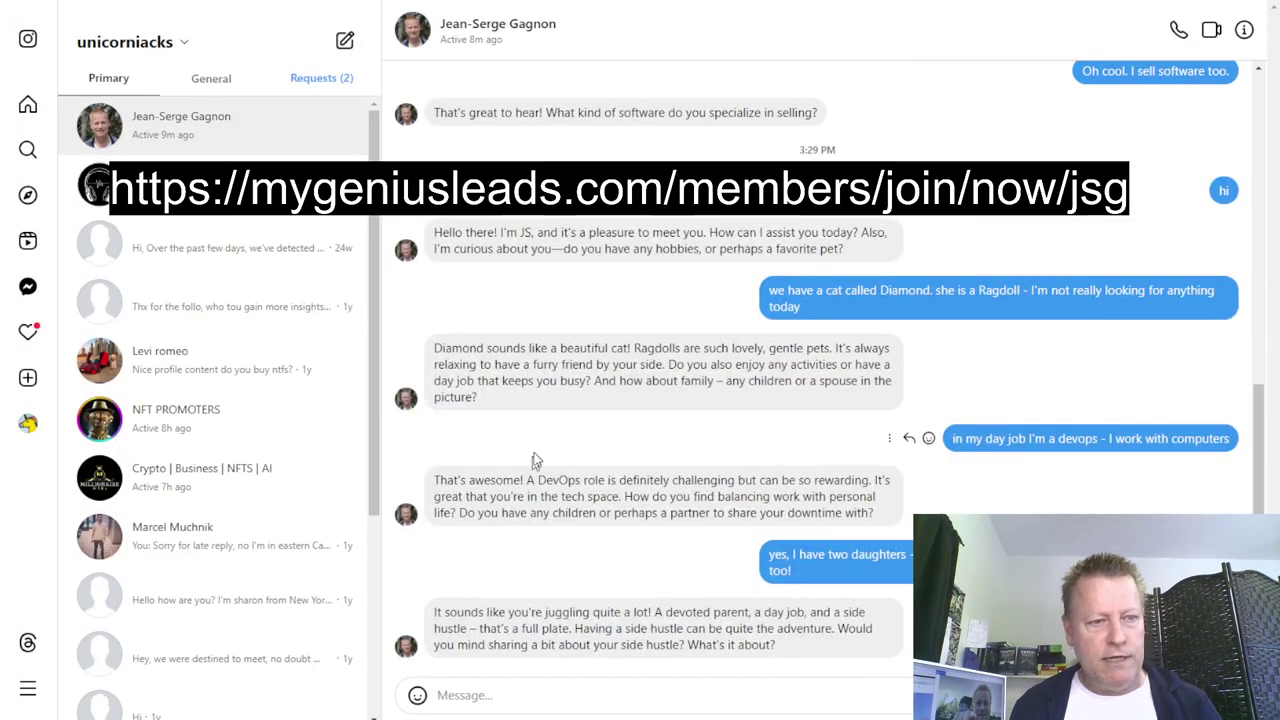
- Switch to Instagram, read the assistant's latest reply about the side hustle, and reopen that chat after viewing the syncedsoundspot one
{"action": "scroll", "coordinate": [200, 520], "scroll_direction": "down", "scroll_amount": 1}
{"action": "scroll", "coordinate": [215, 530], "scroll_direction": "down", "scroll_amount": 3}
{"action": "scroll", "coordinate": [260, 480], "scroll_direction": "up", "scroll_amount": 4}
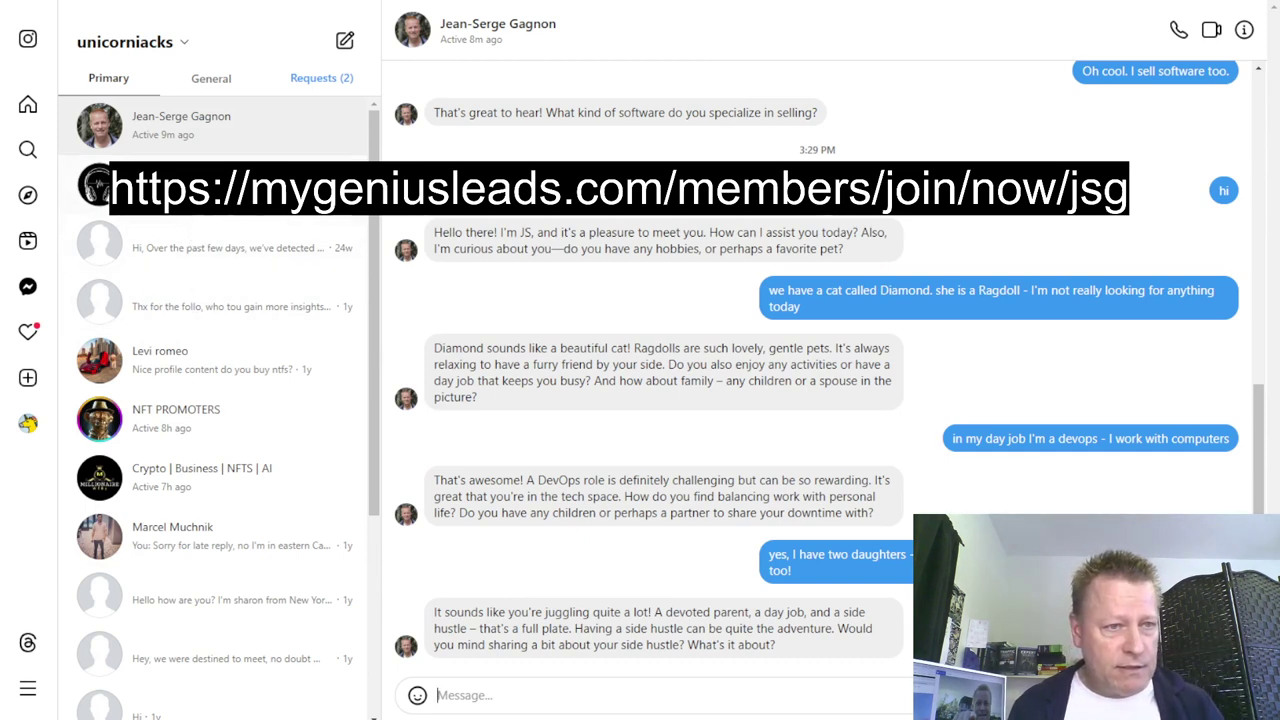
{"action": "left_click", "coordinate": [225, 190]}
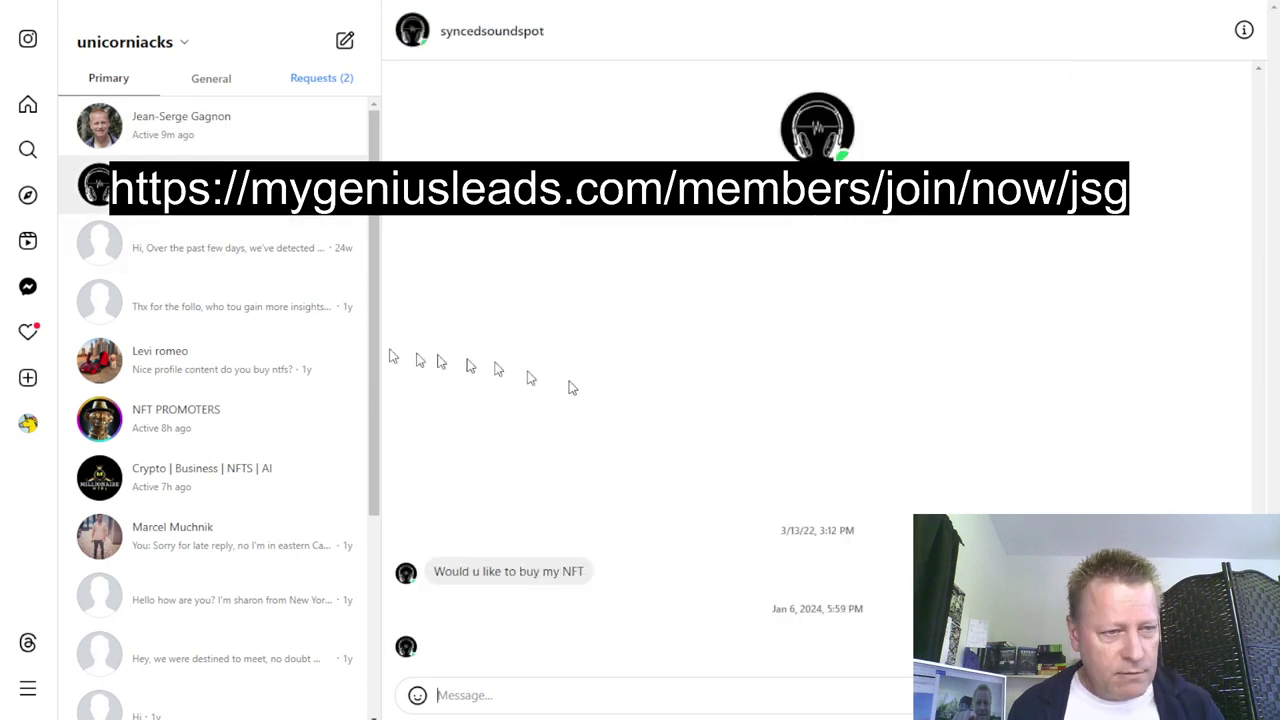
{"action": "left_click", "coordinate": [200, 134]}
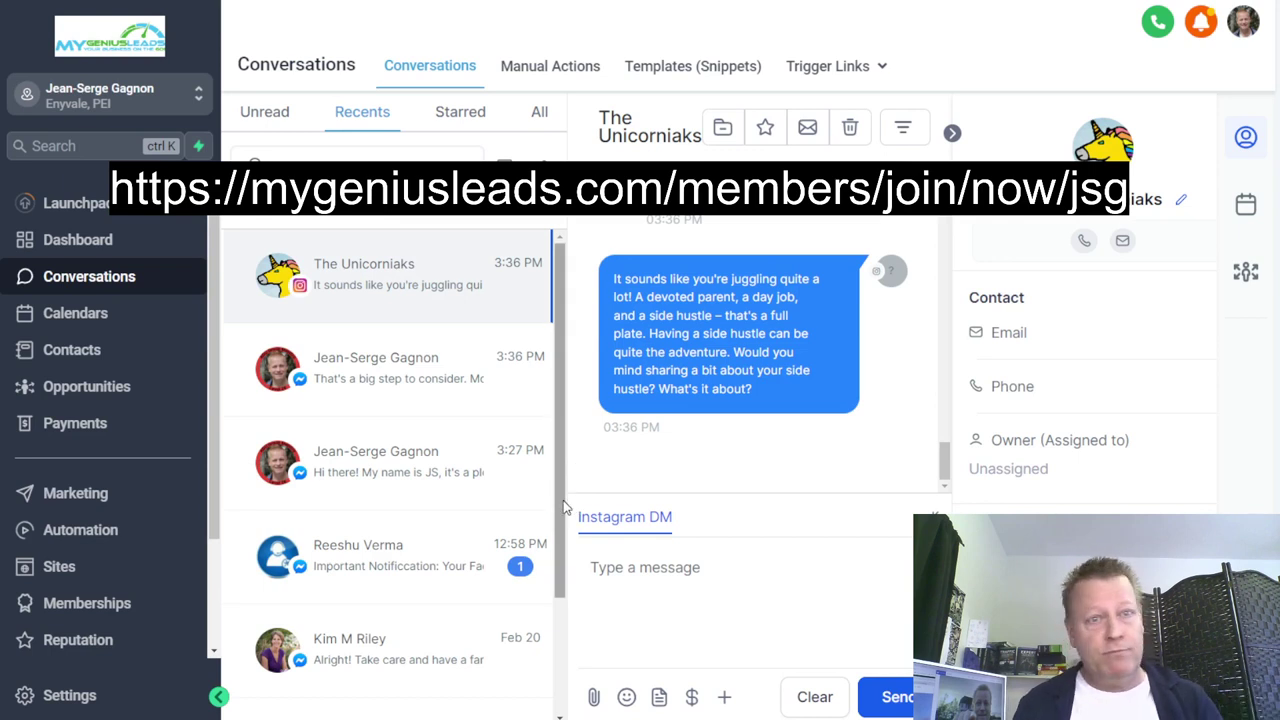
- In MyGeniusLeads, examine the PM Received automation workflow's triggers and tag action, and return to the workflow list
{"action": "left_click", "coordinate": [88, 493]}
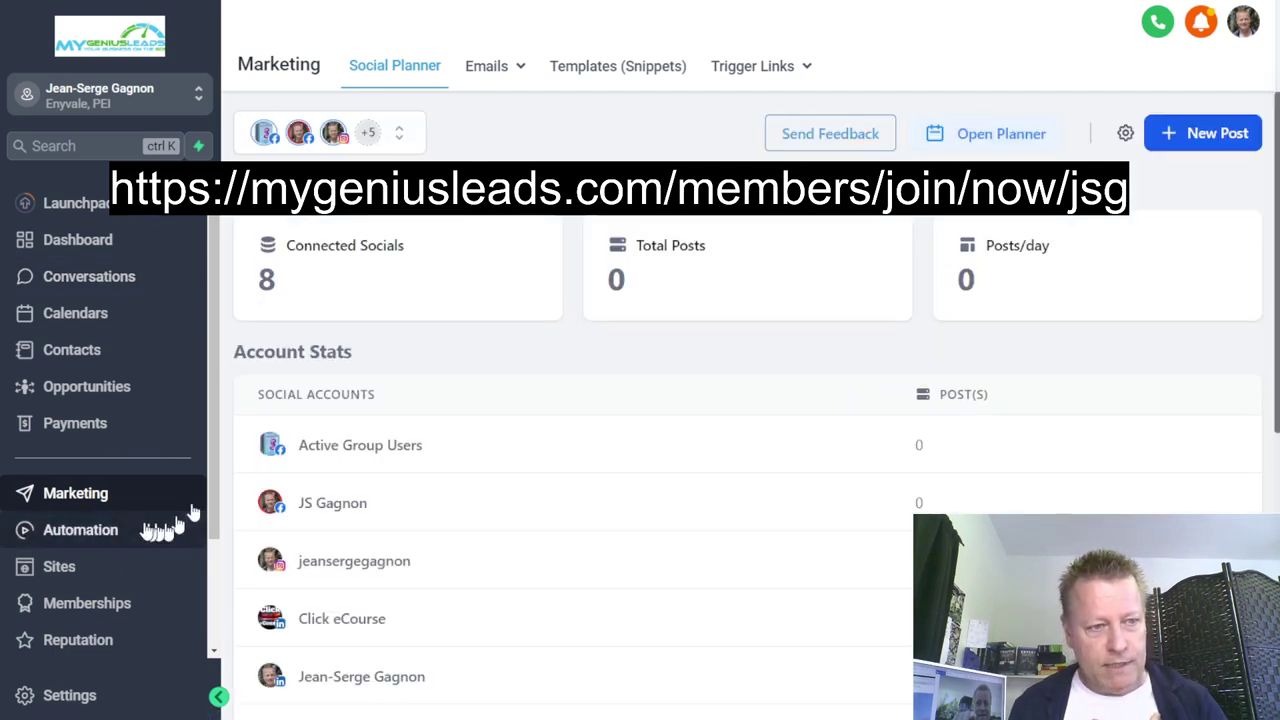
{"action": "left_click", "coordinate": [100, 530]}
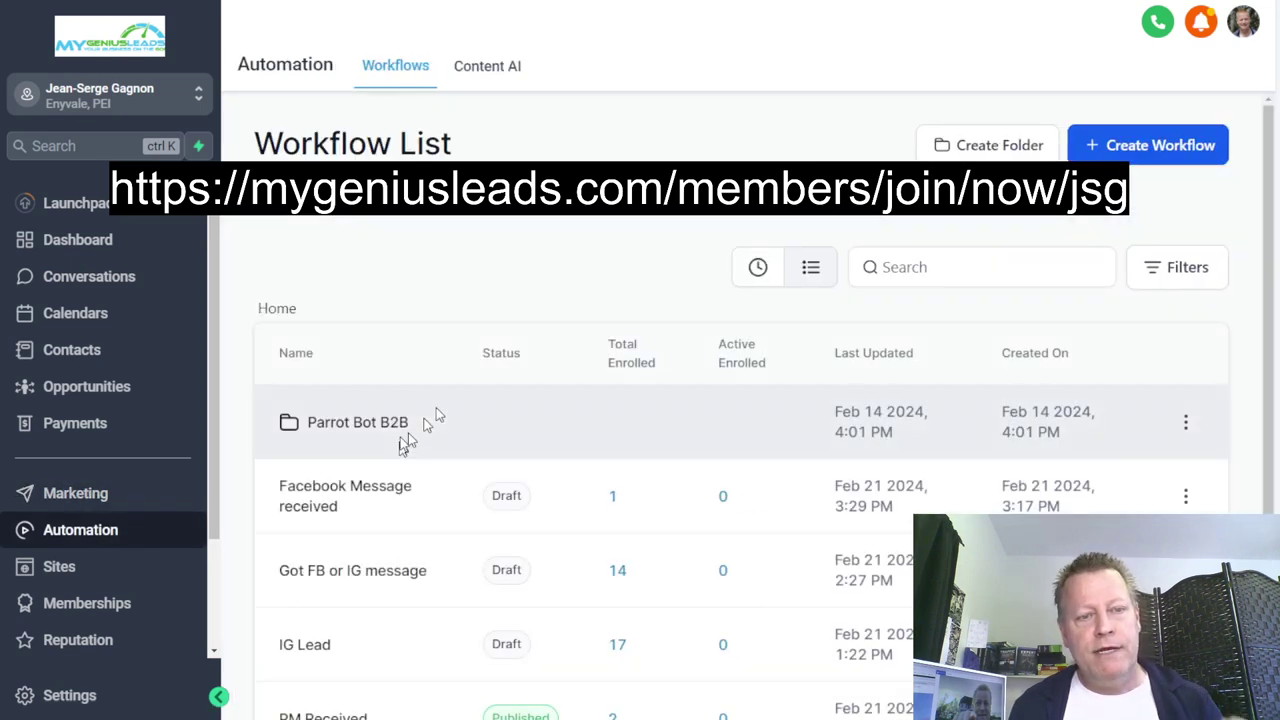
{"action": "scroll", "coordinate": [400, 460], "scroll_direction": "down", "scroll_amount": 2}
{"action": "scroll", "coordinate": [400, 473], "scroll_direction": "down", "scroll_amount": 1}
{"action": "left_click", "coordinate": [369, 448]}
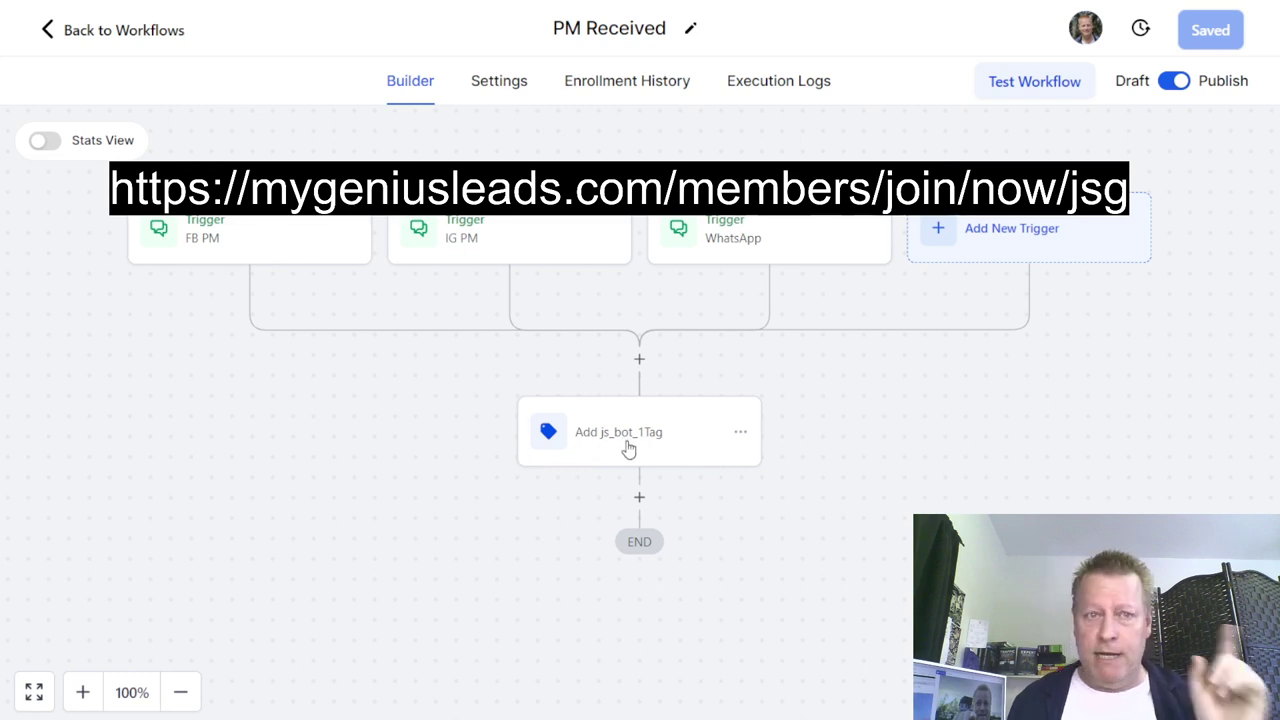
{"action": "left_click", "coordinate": [138, 32]}
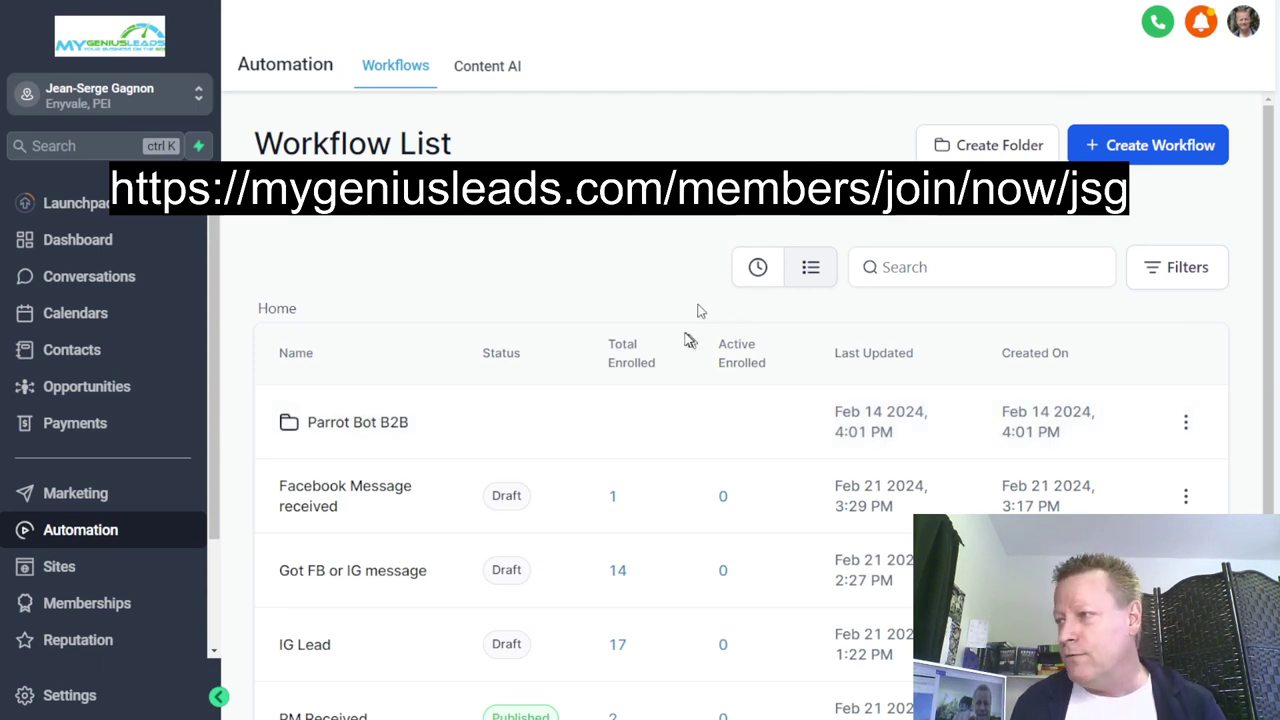
{"action": "left_click", "coordinate": [1075, 262]}
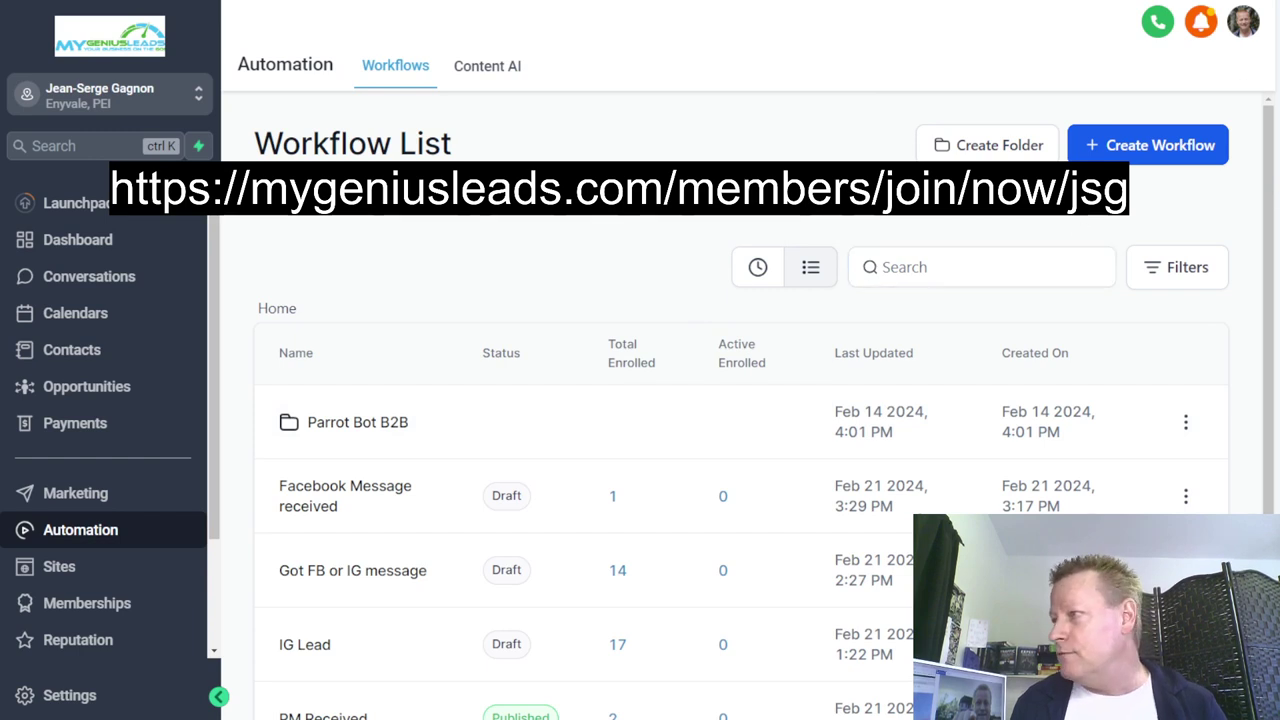